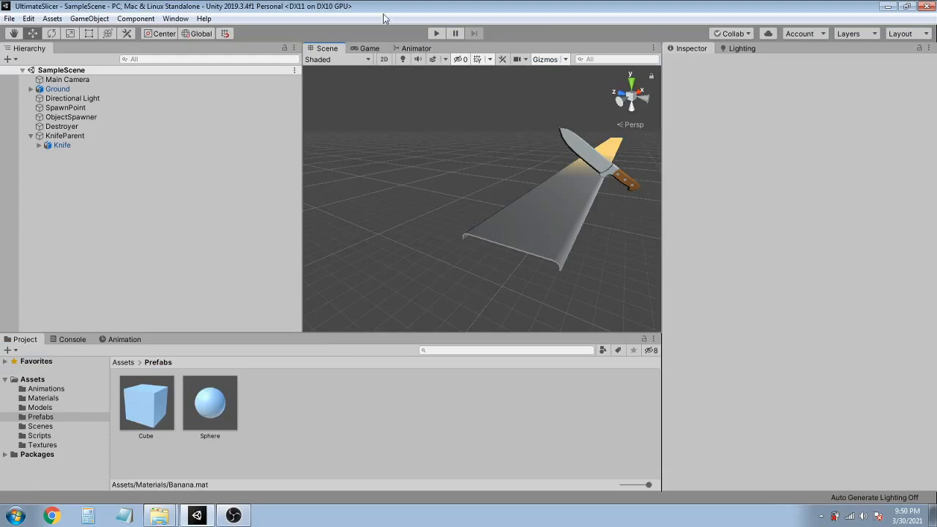
# Turn on lighting in the scene view, run the game to check the knife's behaviour, and stop it.
pyautogui.click(401, 59)
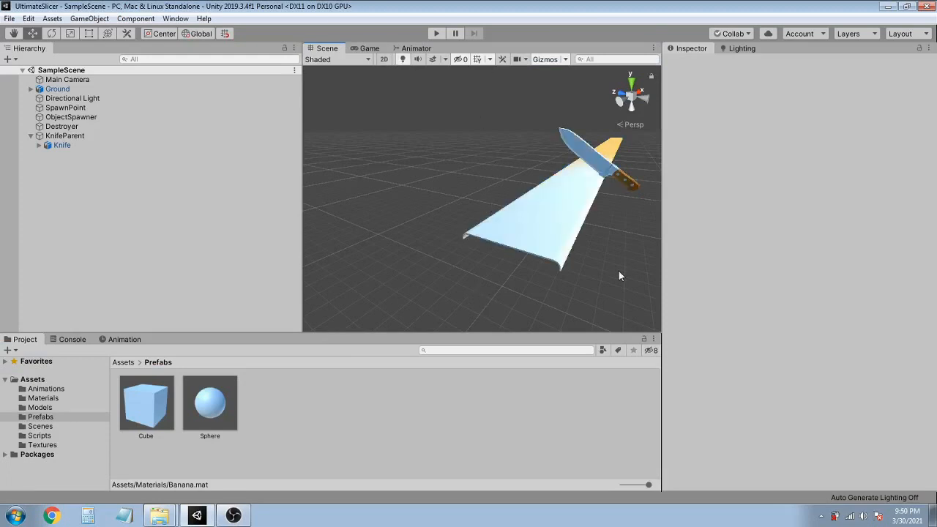
pyautogui.click(437, 33)
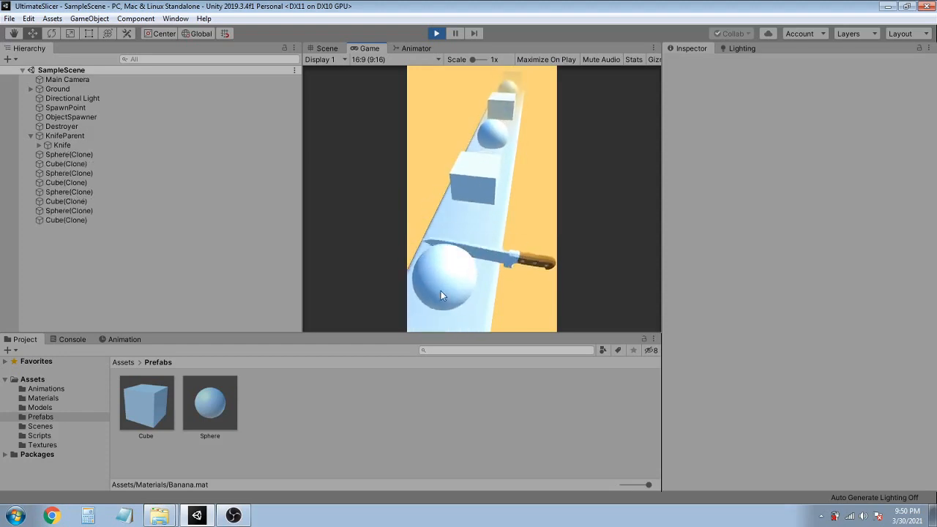
pyautogui.click(436, 35)
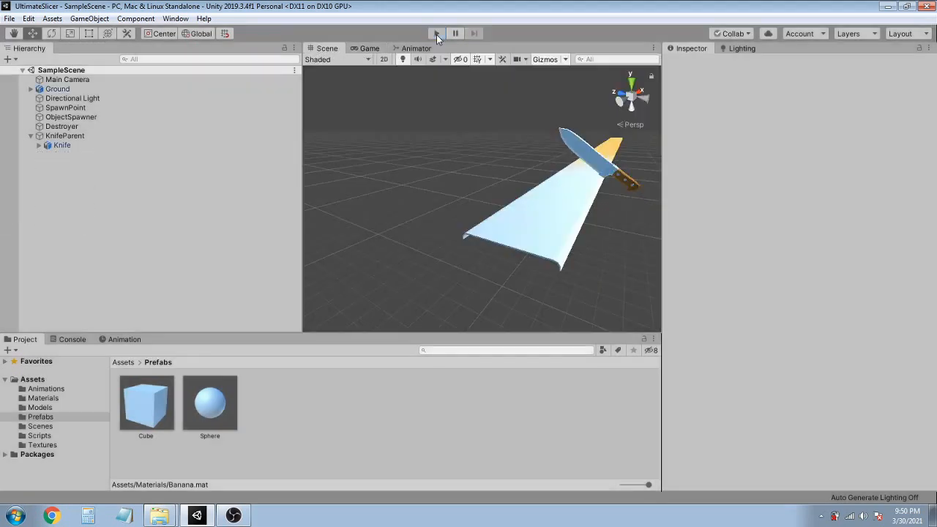
# Open the KnifeParent object's animator controller and widen the area showing its state graph.
pyautogui.click(147, 126)
pyautogui.click(62, 136)
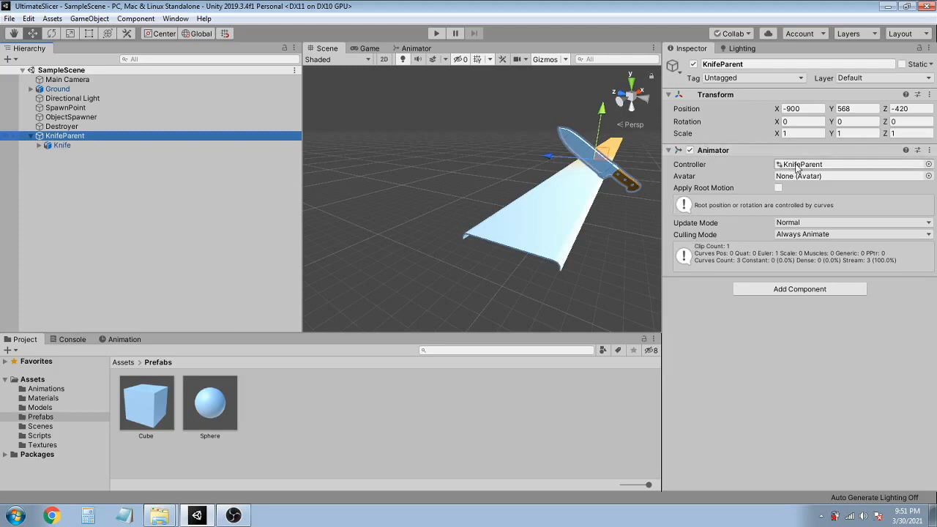
pyautogui.doubleClick(818, 164)
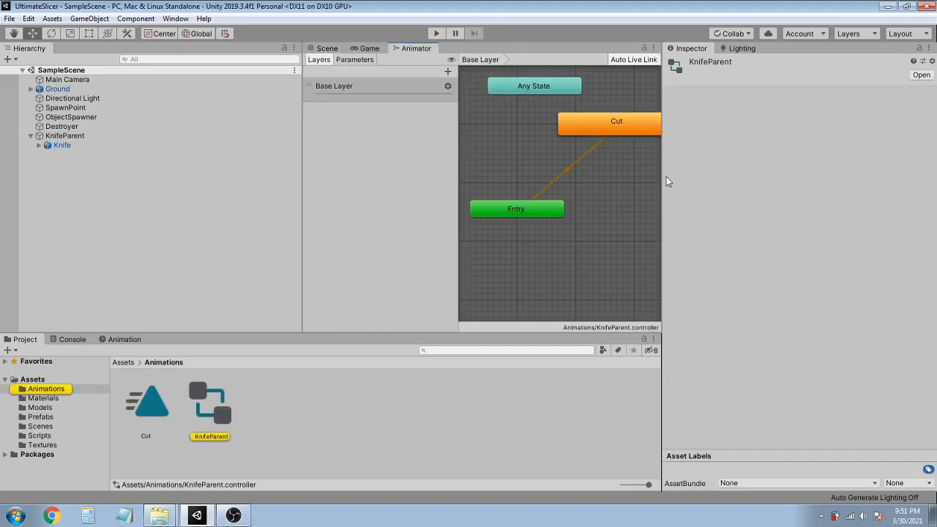
pyautogui.moveTo(663, 177); pyautogui.dragTo(810, 185)
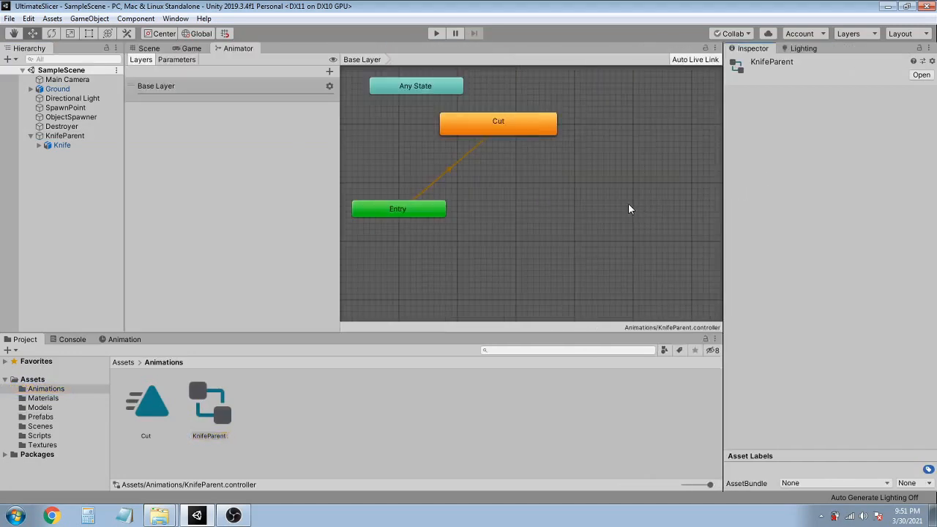
# Rename the default Cut state to Base_State and set its motion to None.
pyautogui.click(532, 126)
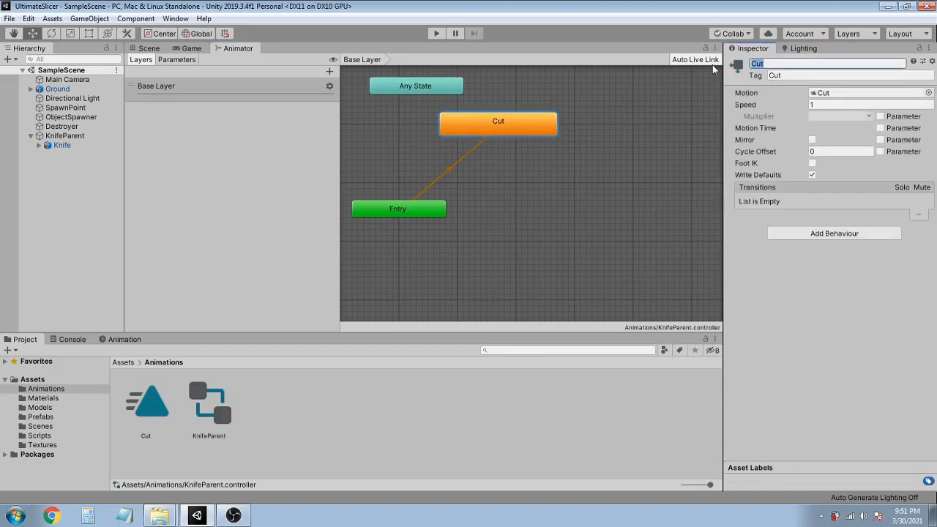
pyautogui.write('Base_State')
pyautogui.press('Return')
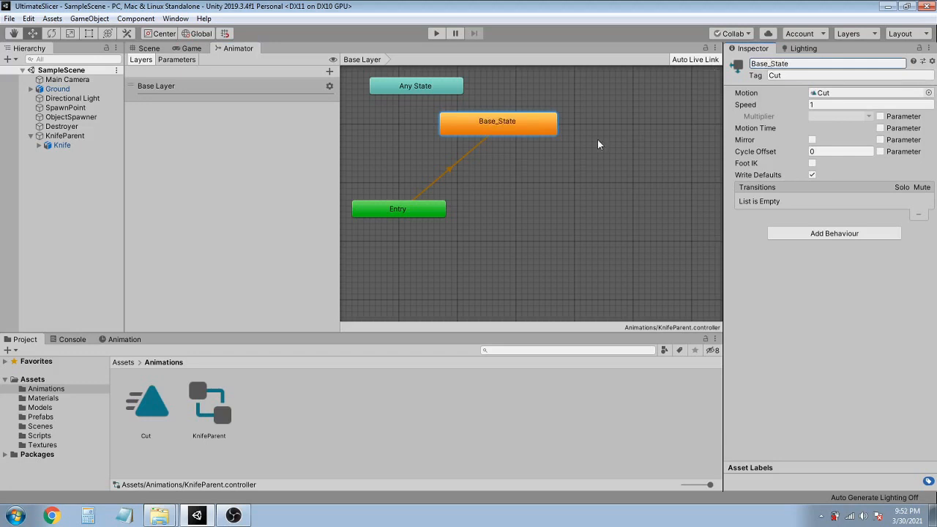
pyautogui.click(928, 93)
pyautogui.click(691, 145)
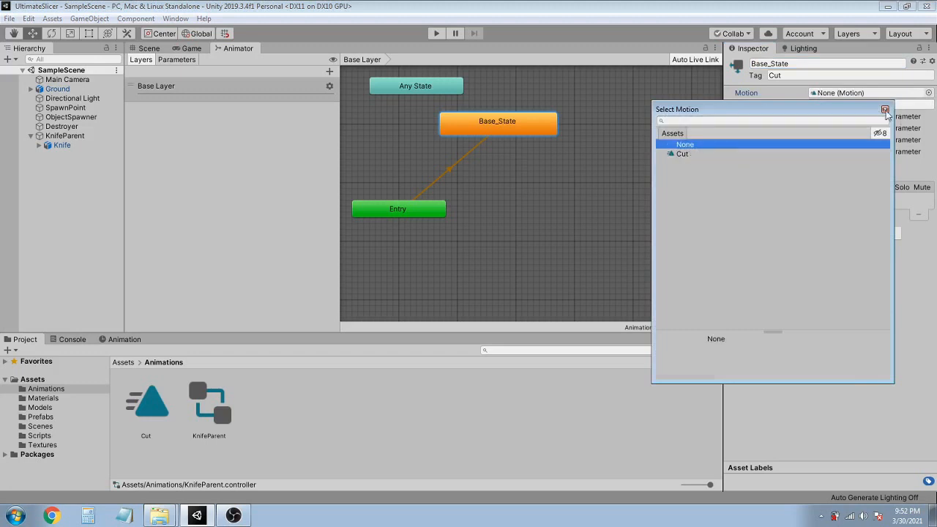
pyautogui.click(885, 110)
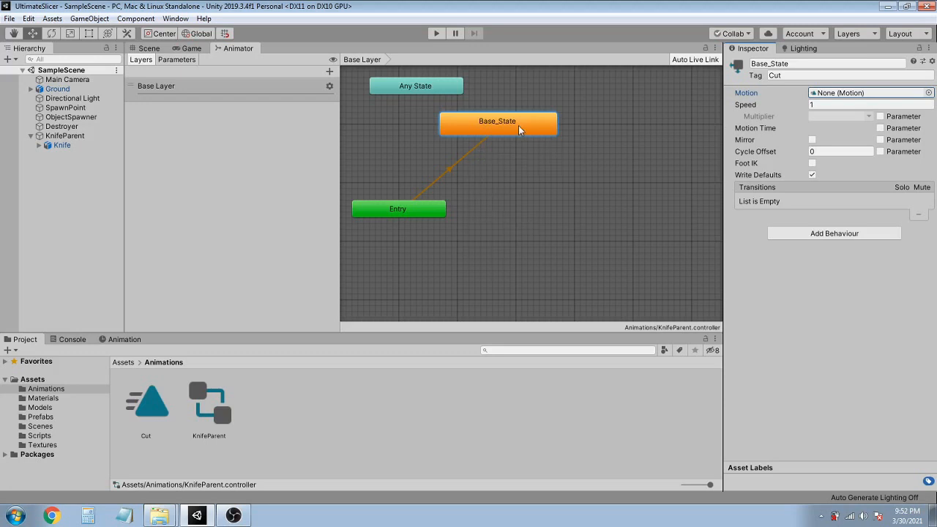
# Create an empty state named Cut in the base layer and assign the Cut animation clip as its motion.
pyautogui.rightClick(543, 194)
pyautogui.moveTo(585, 204)
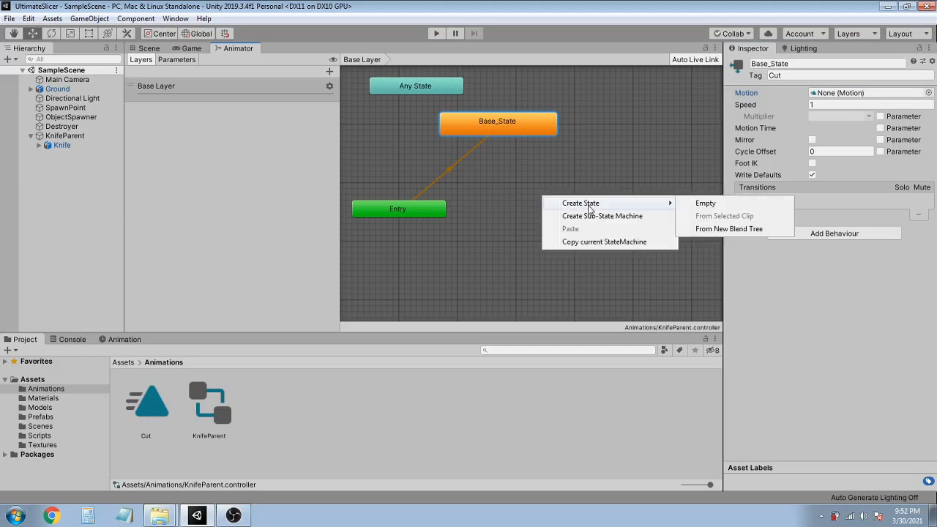
pyautogui.click(707, 205)
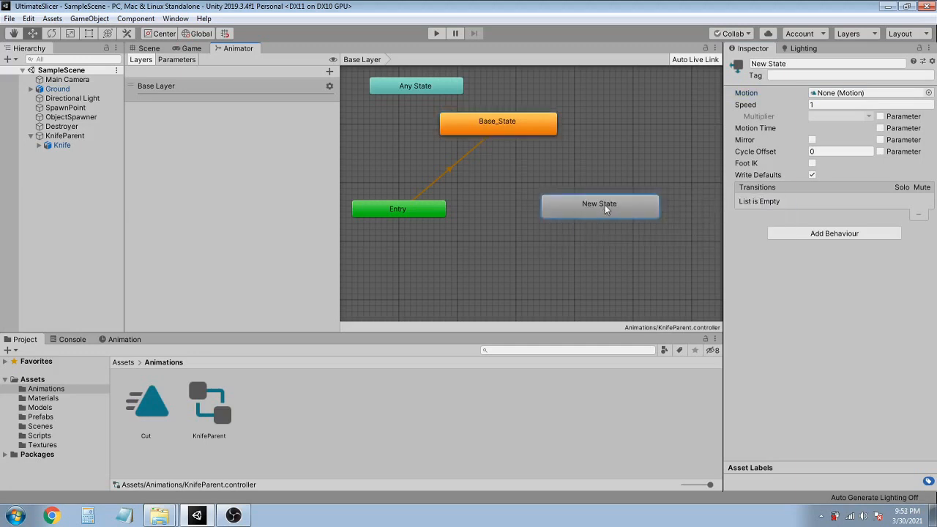
pyautogui.click(790, 64)
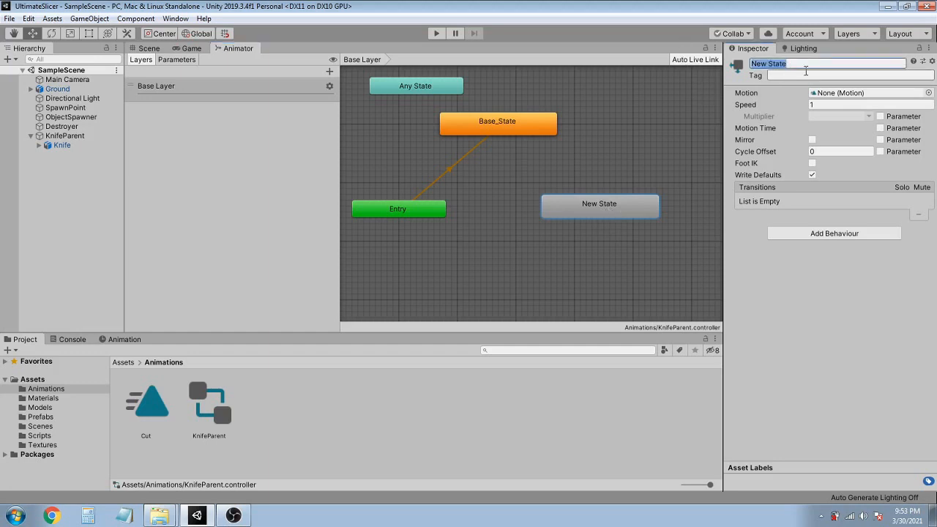
pyautogui.write('Cut')
pyautogui.press('Return')
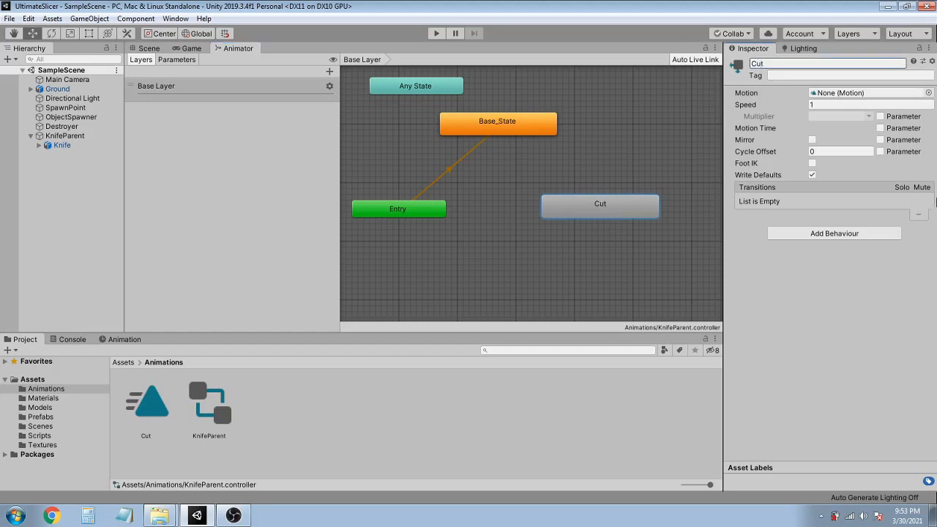
pyautogui.click(928, 93)
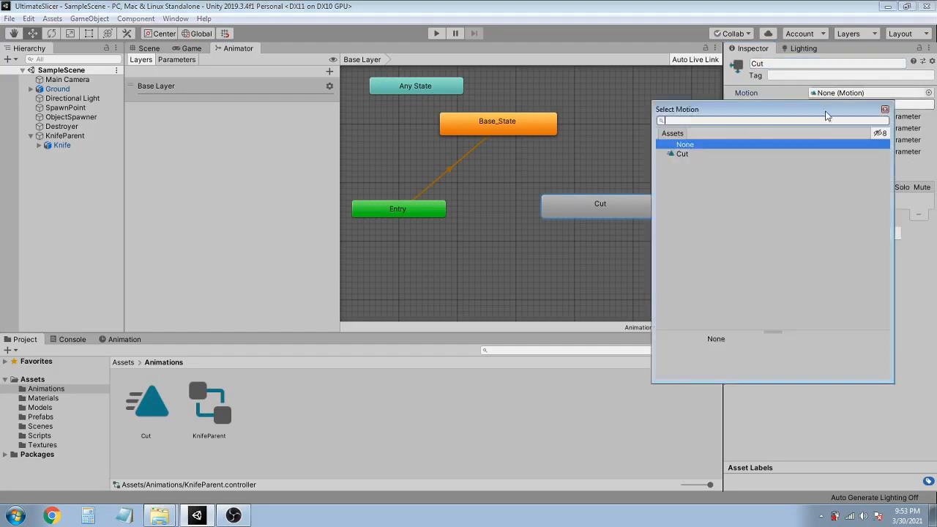
pyautogui.click(699, 156)
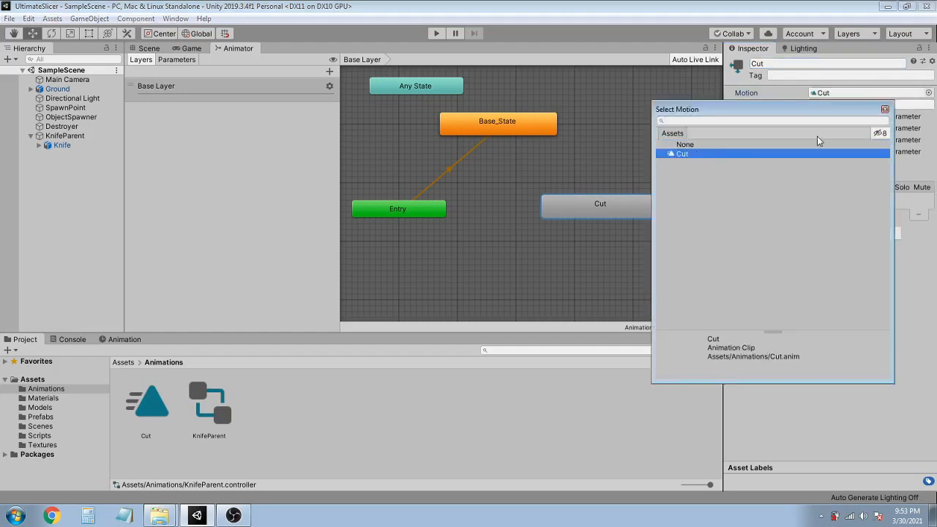
pyautogui.click(884, 110)
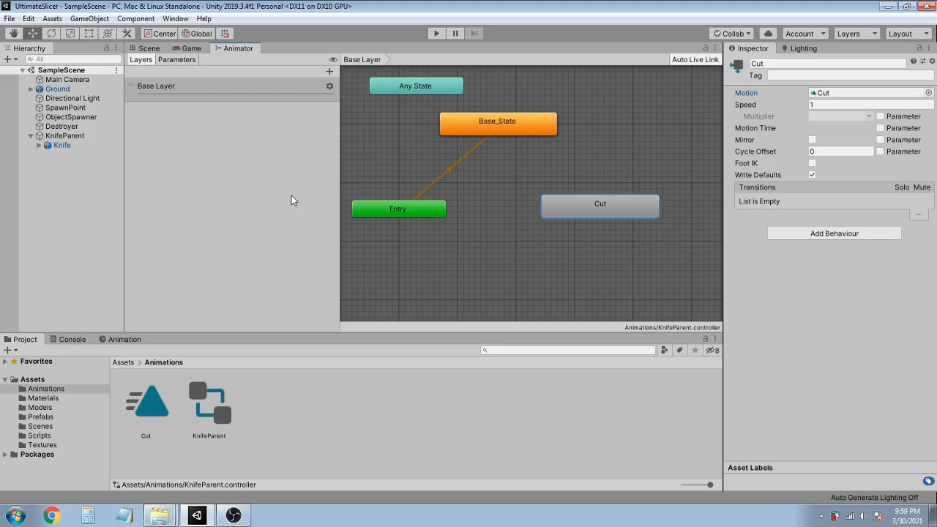
# Add two bool parameters named isCutting and isHit to the KnifeParent controller.
pyautogui.click(177, 60)
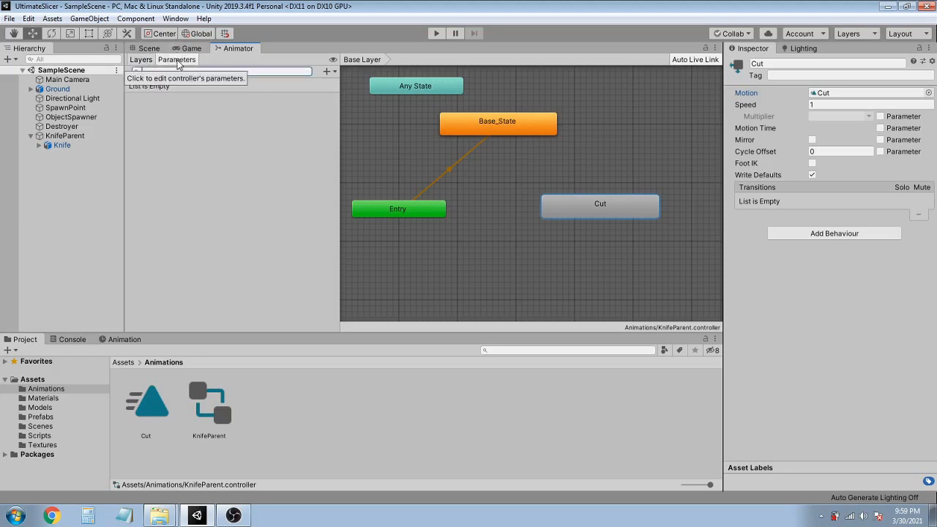
pyautogui.click(326, 71)
pyautogui.click(359, 111)
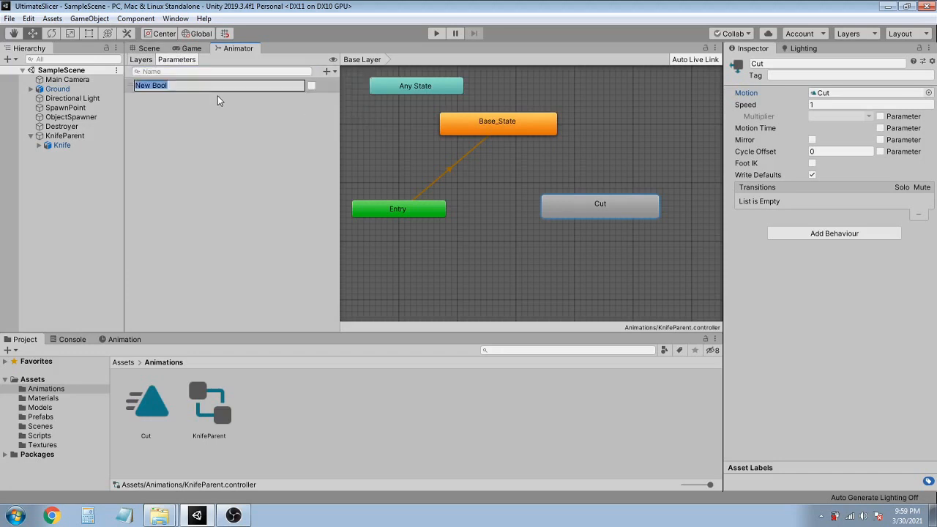
pyautogui.write('isCutting')
pyautogui.press('Return')
pyautogui.click(326, 72)
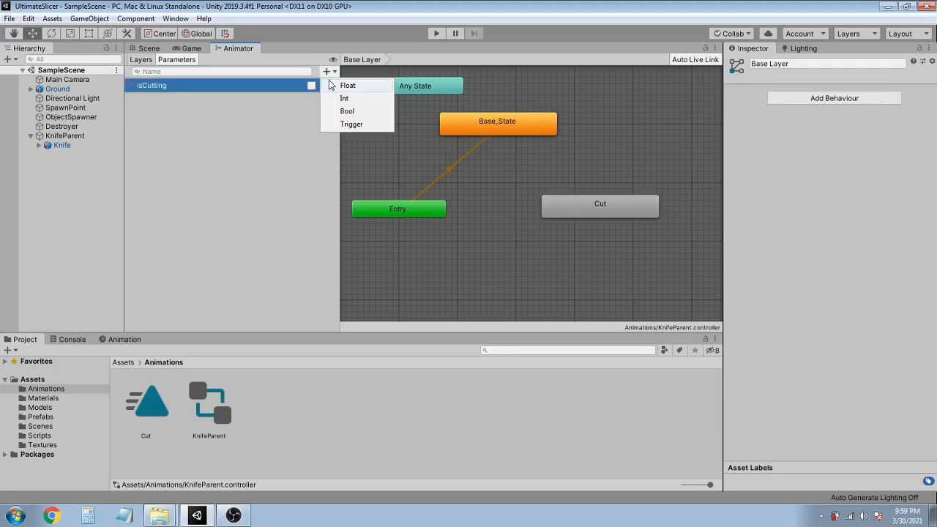
pyautogui.click(344, 111)
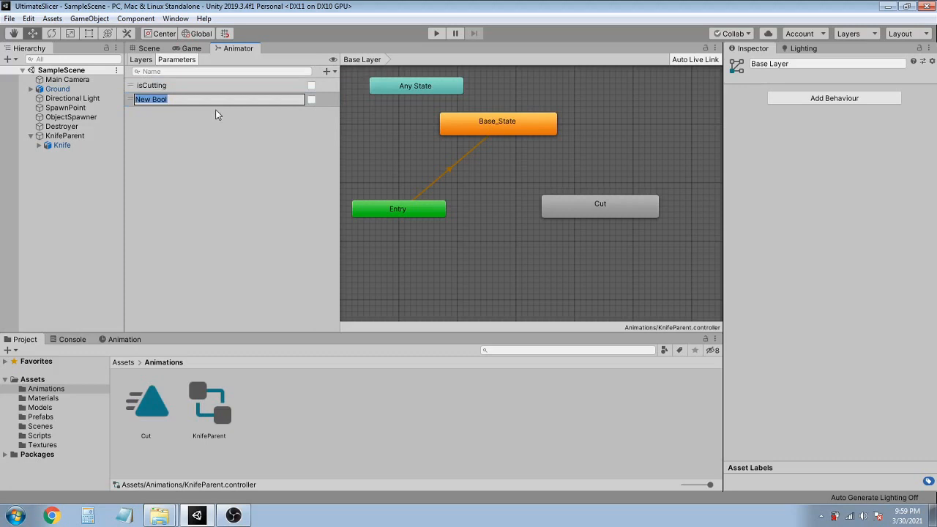
pyautogui.write('isHit')
pyautogui.press('Return')
# Add a float parameter named speed to the KnifeParent controller.
pyautogui.click(327, 71)
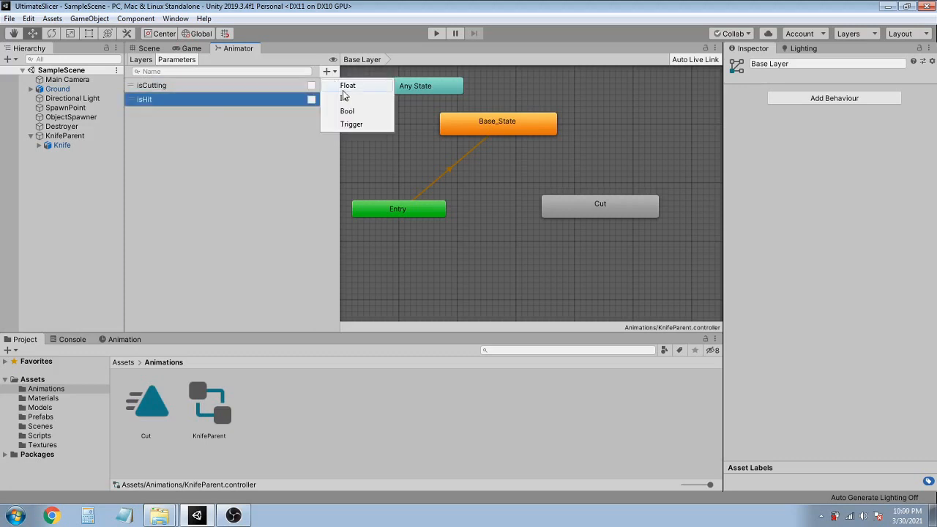
pyautogui.click(349, 89)
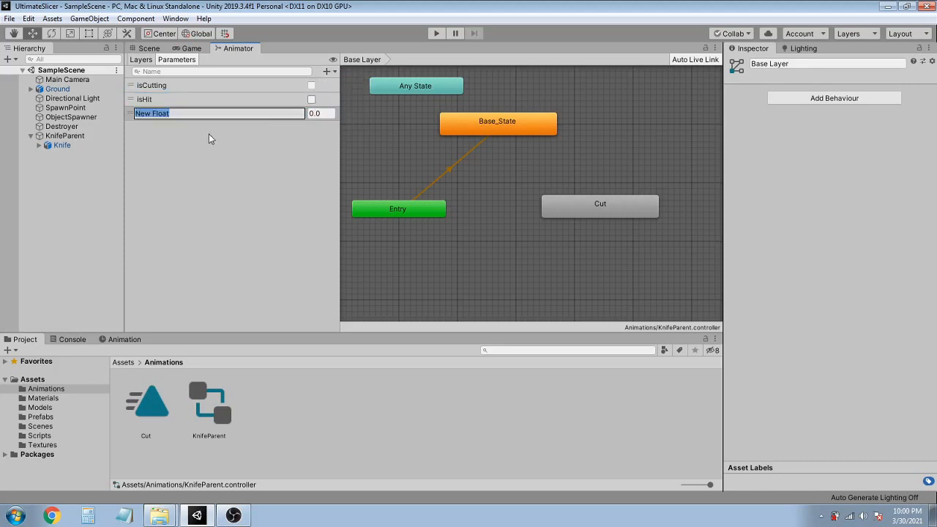
pyautogui.write('speed')
pyautogui.press('Return')
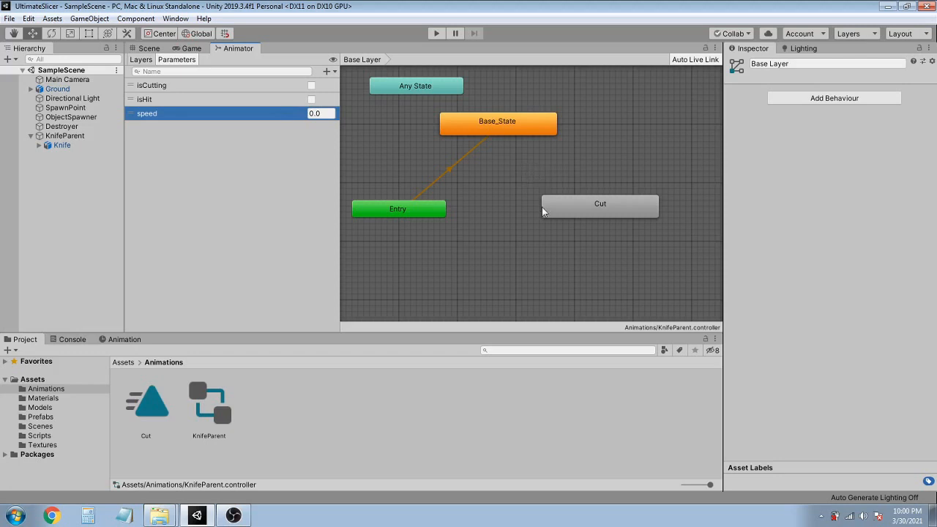
# Make a transition from Base_State to Cut with the condition isCutting set to true.
pyautogui.click(510, 124)
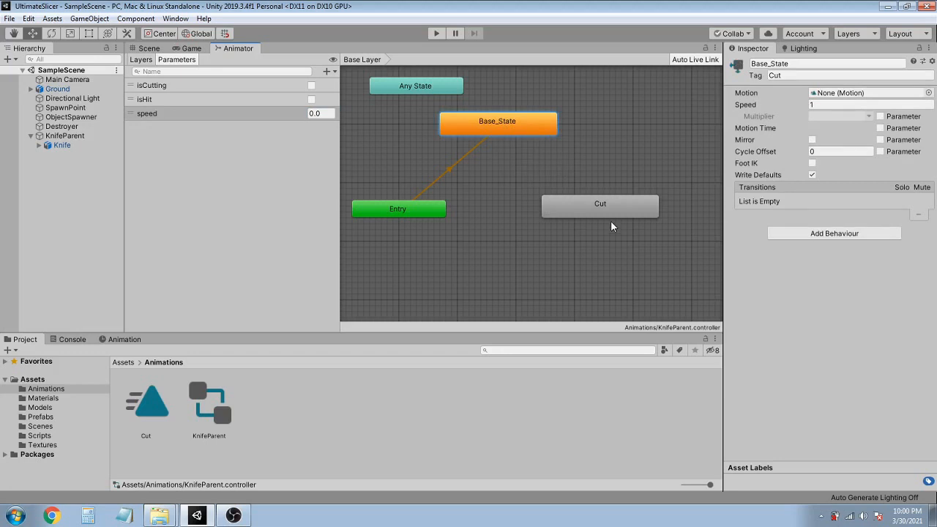
pyautogui.rightClick(526, 127)
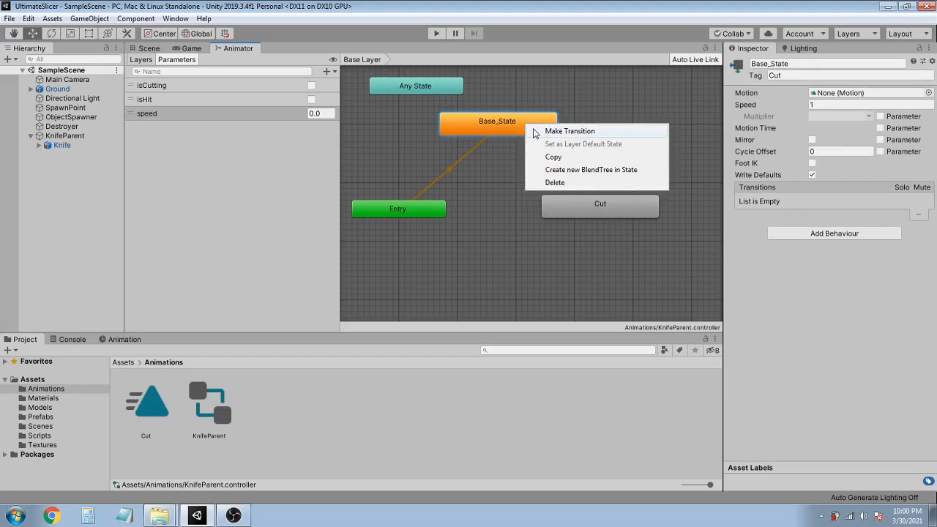
pyautogui.click(548, 131)
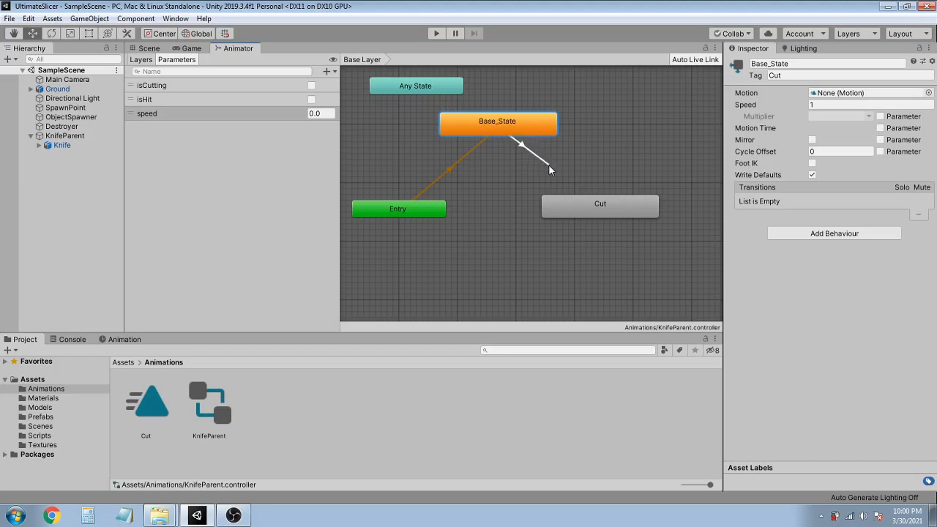
pyautogui.click(572, 200)
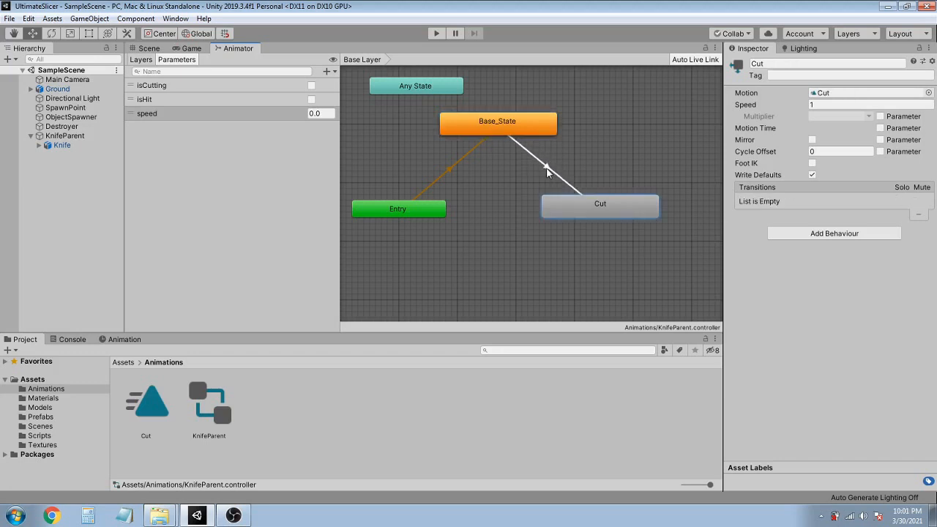
pyautogui.click(546, 171)
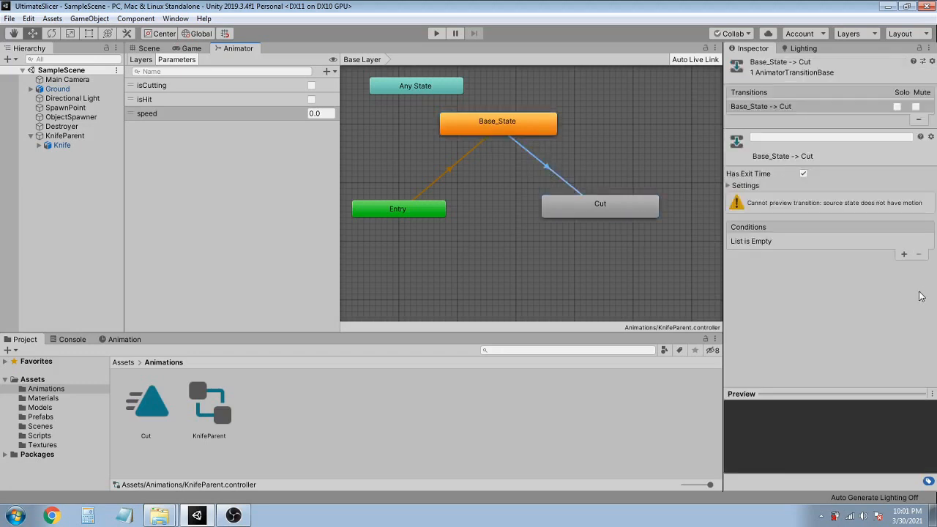
pyautogui.click(904, 254)
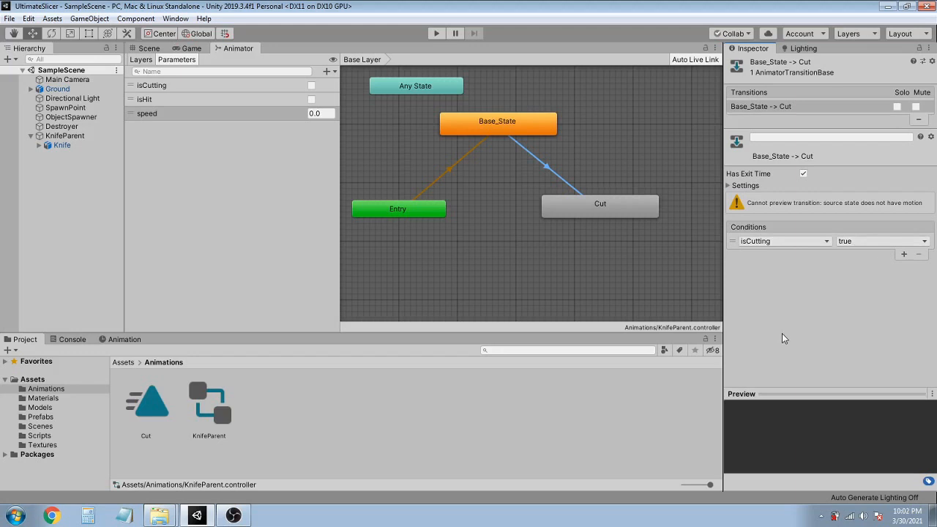
pyautogui.click(526, 132)
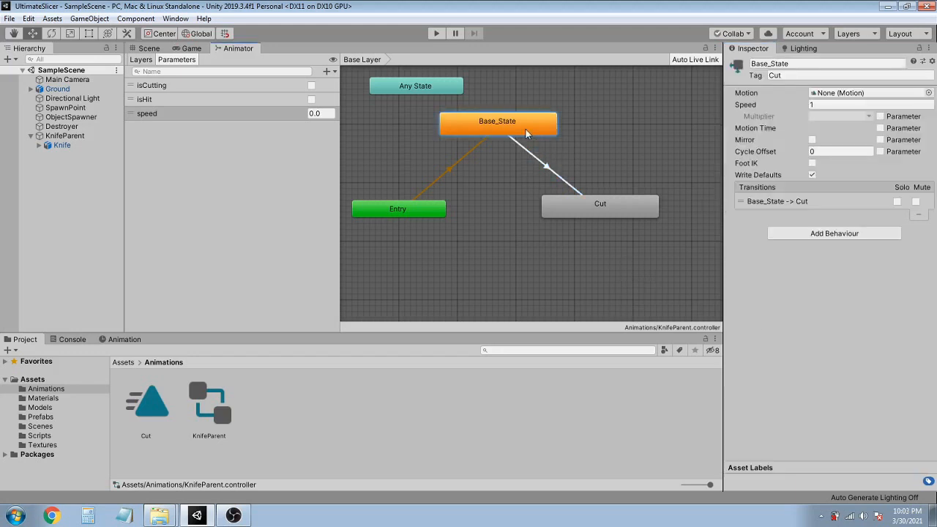
pyautogui.click(589, 211)
pyautogui.click(548, 168)
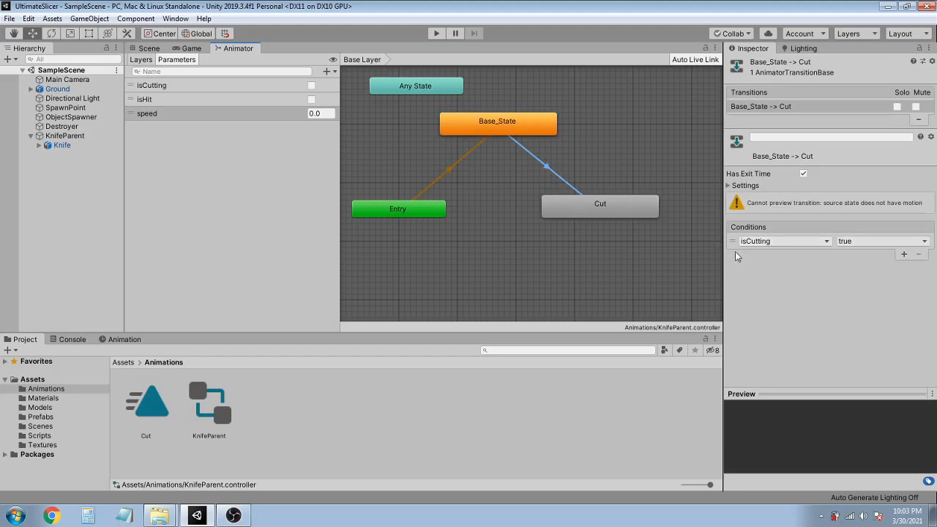
# Make a transition from Cut back to Base_State with the condition isCutting set to false and exit time turned off.
pyautogui.click(591, 205)
pyautogui.rightClick(591, 204)
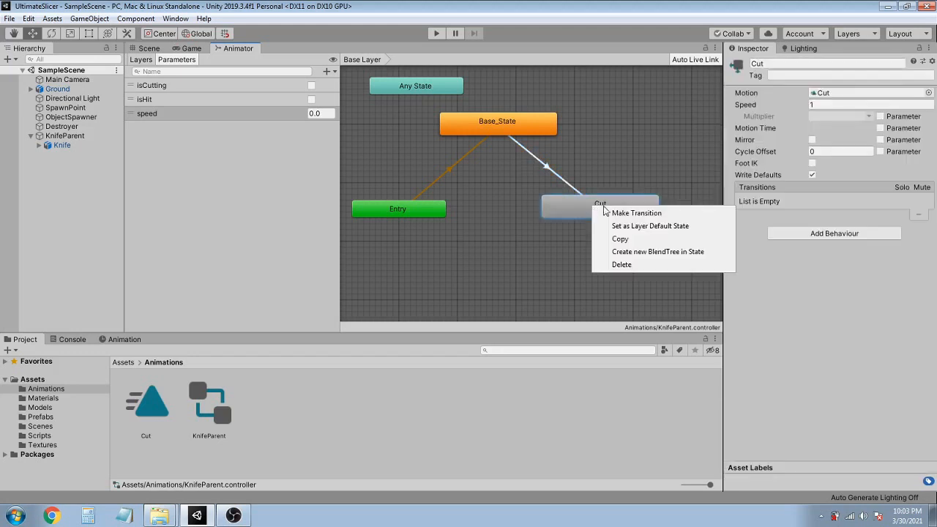
pyautogui.click(622, 212)
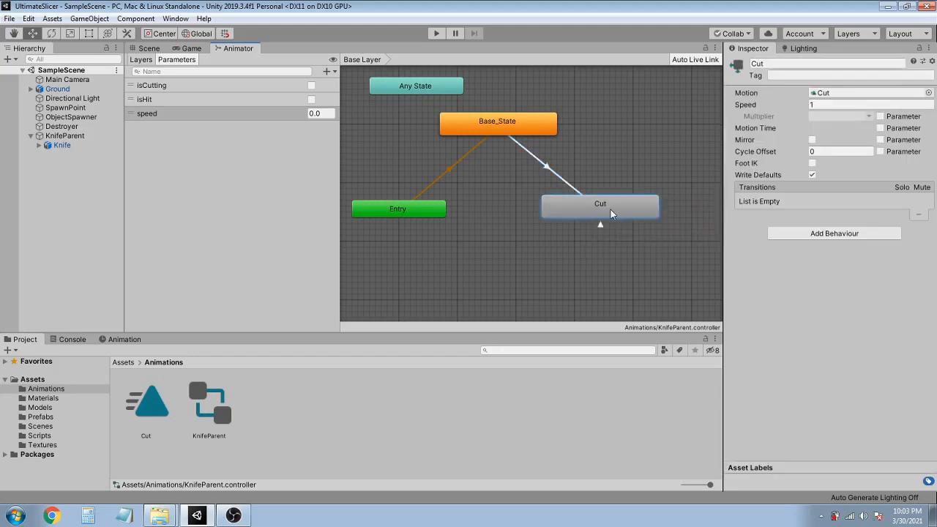
pyautogui.click(538, 130)
pyautogui.click(903, 319)
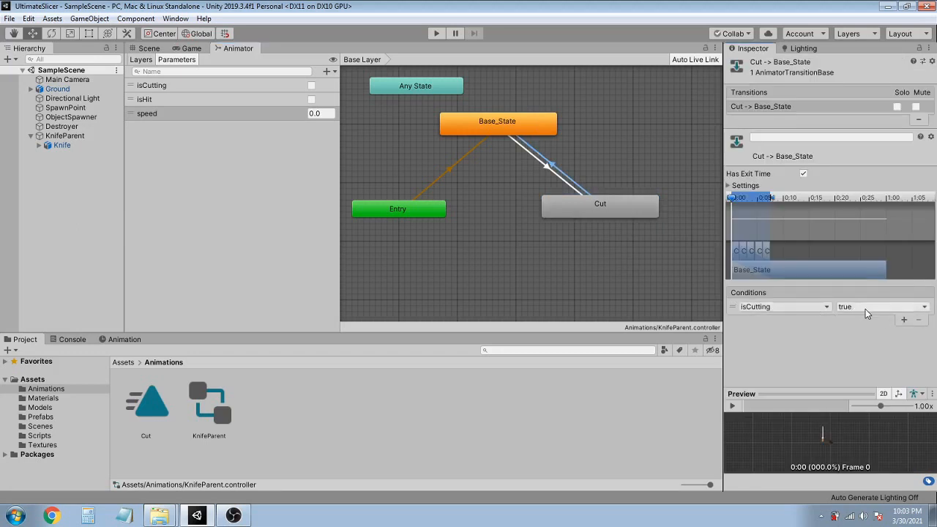
pyautogui.click(865, 307)
pyautogui.click(864, 331)
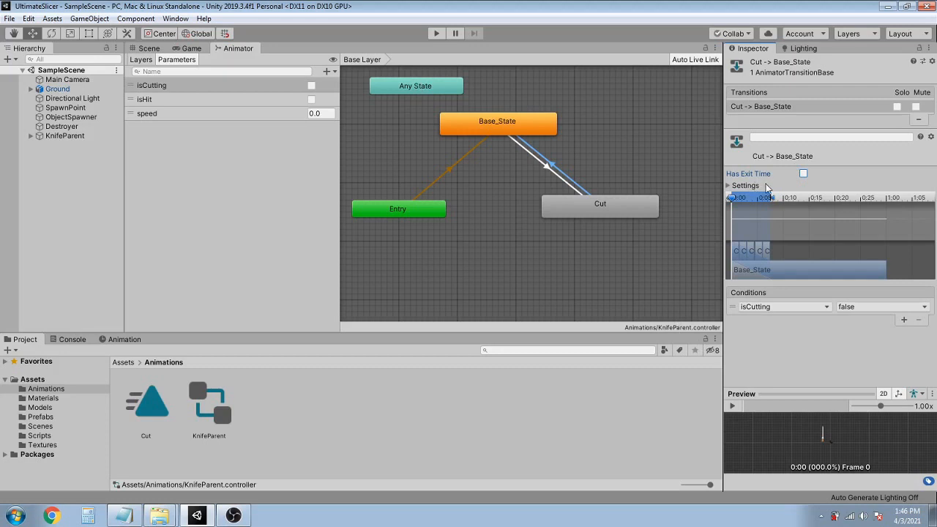
# Set the Cut state's speed to 0.25 and enable the speed parameter as its multiplier.
pyautogui.click(653, 207)
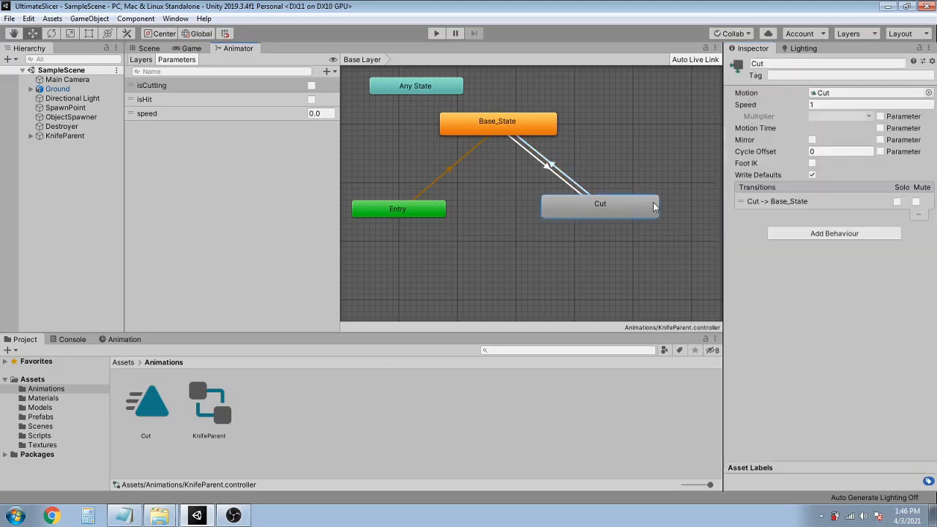
pyautogui.click(827, 104)
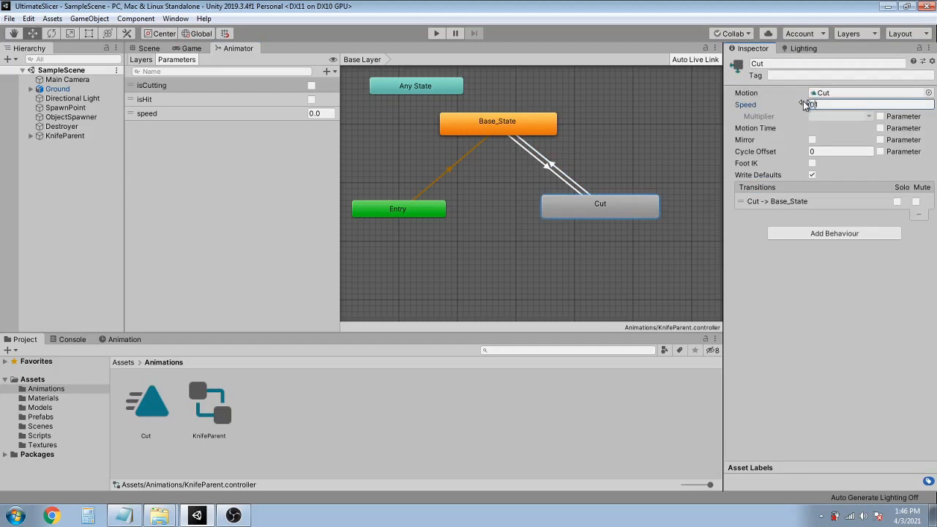
pyautogui.write('0.25')
pyautogui.click(880, 117)
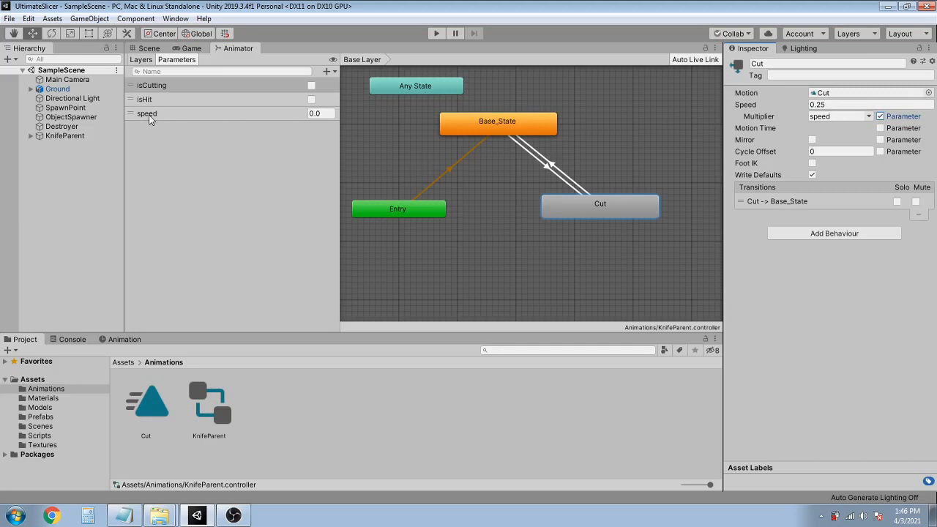
# Set the speed parameter's default value to 1 in the KnifeParent controller.
pyautogui.click(316, 113)
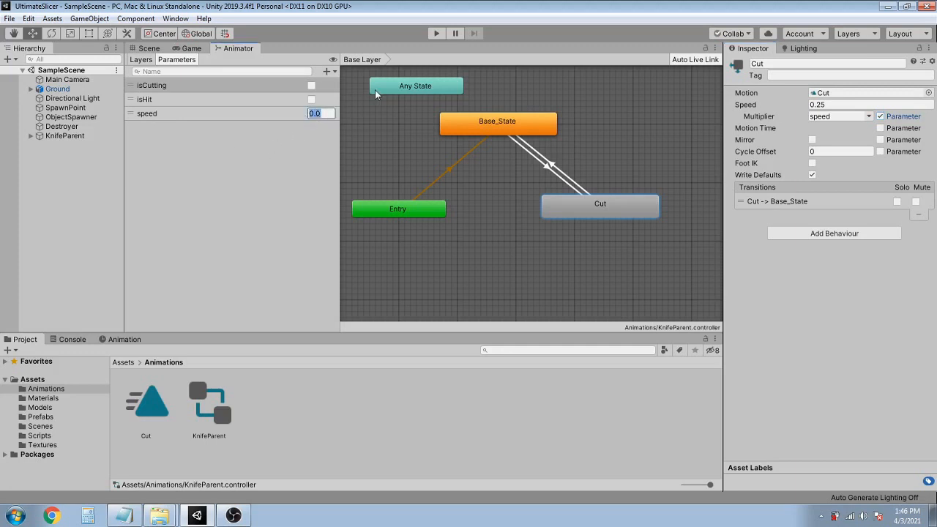
pyautogui.write('1')
pyautogui.click(273, 134)
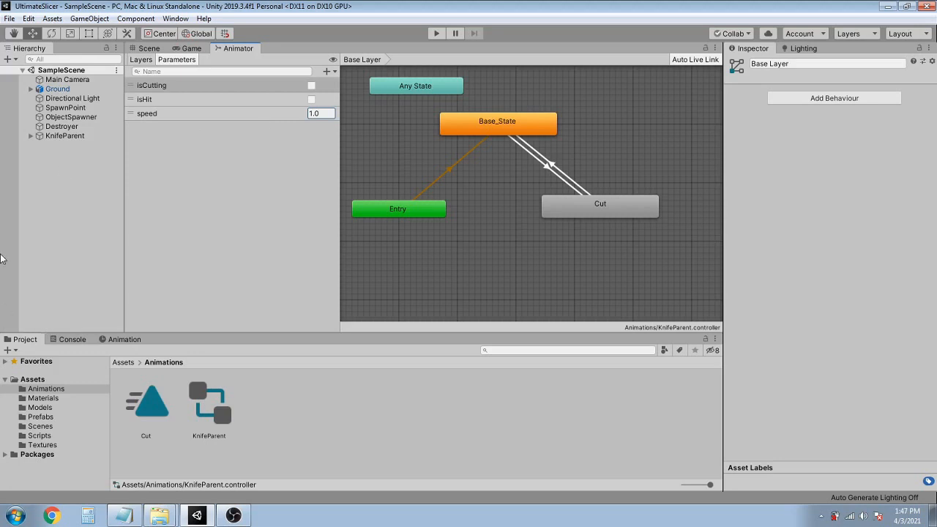
# Create a new C# script named Knife in the Scripts folder.
pyautogui.click(53, 437)
pyautogui.rightClick(367, 463)
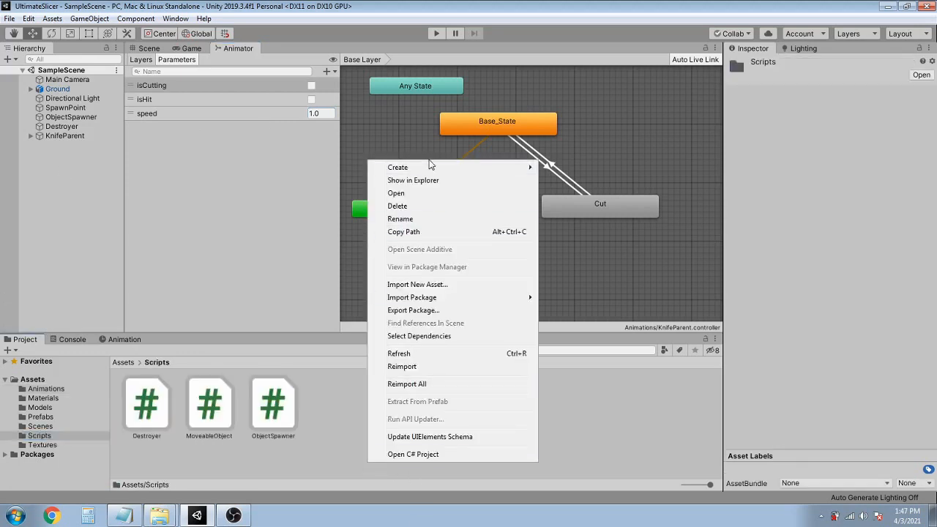
pyautogui.moveTo(432, 169)
pyautogui.click(576, 84)
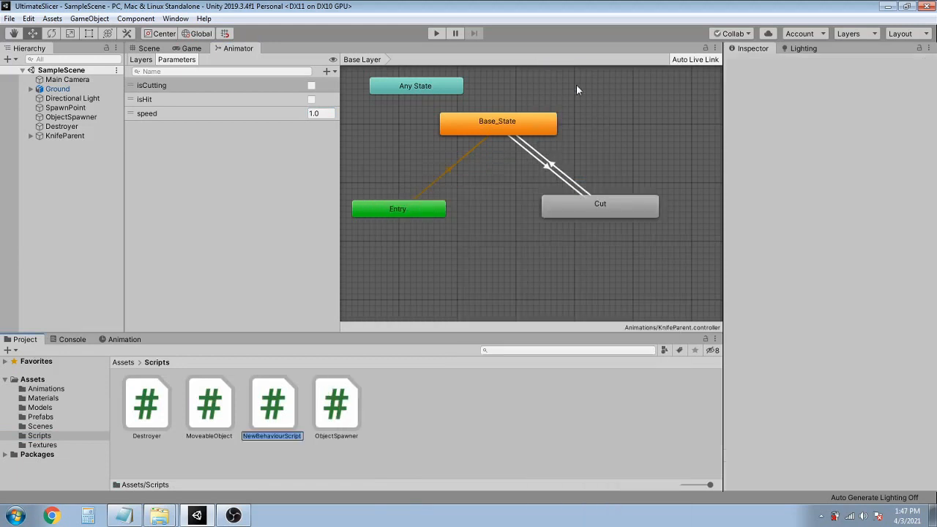
pyautogui.write('Kn')
pyautogui.write('i')
pyautogui.write('ife')
pyautogui.press('Return')
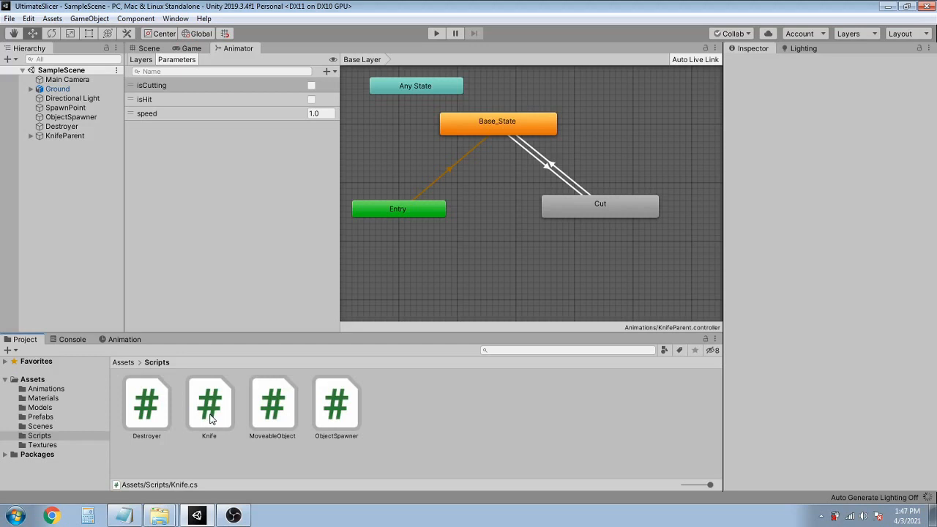
# Open the Knife script in Visual Studio, declare a public Animator variable named KnifeAnimator in the class, and save.
pyautogui.doubleClick(210, 418)
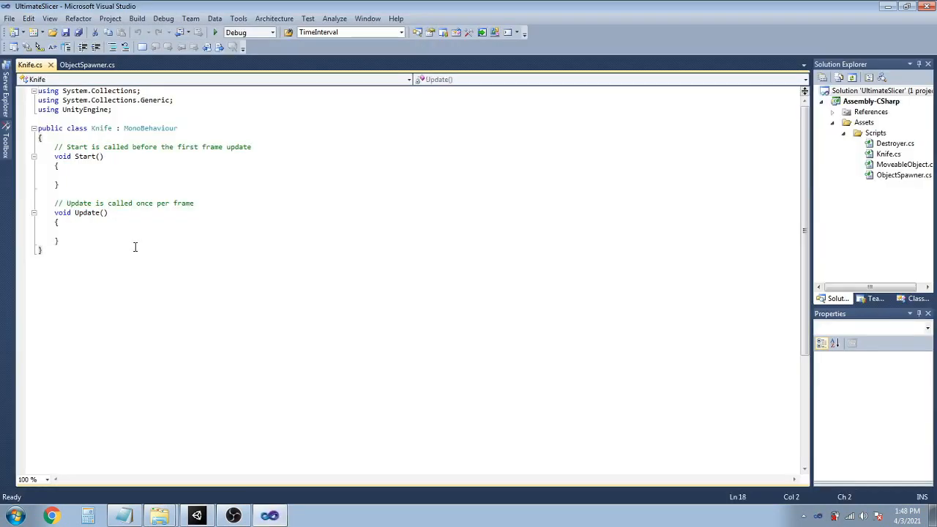
pyautogui.click(40, 451)
pyautogui.click(114, 173)
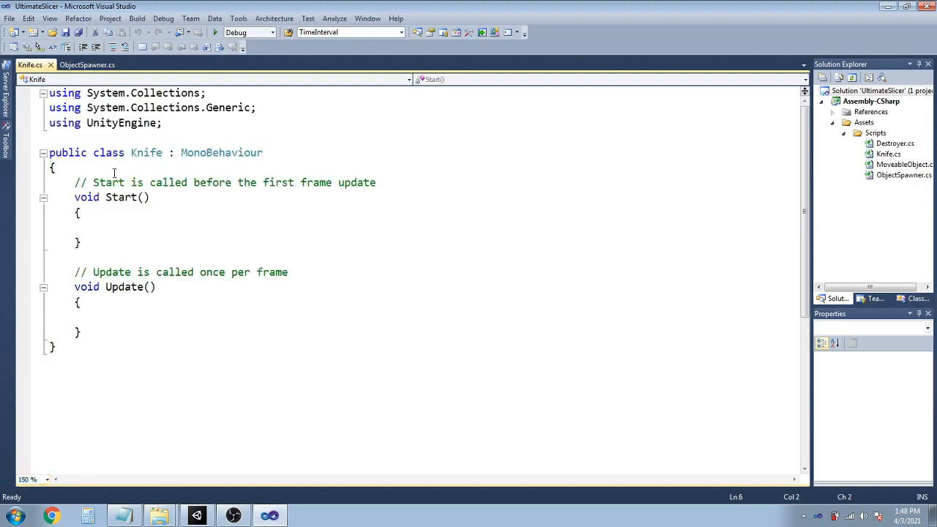
pyautogui.press('Return')
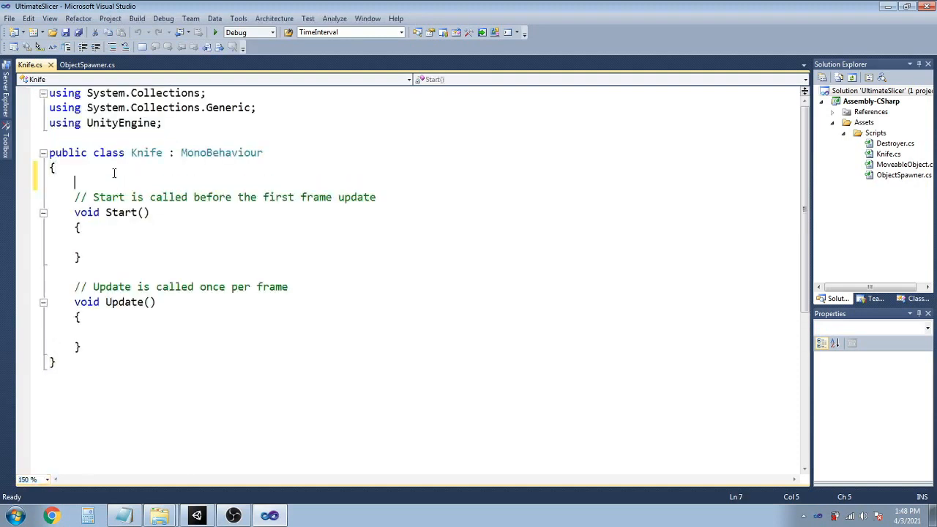
pyautogui.write('public ')
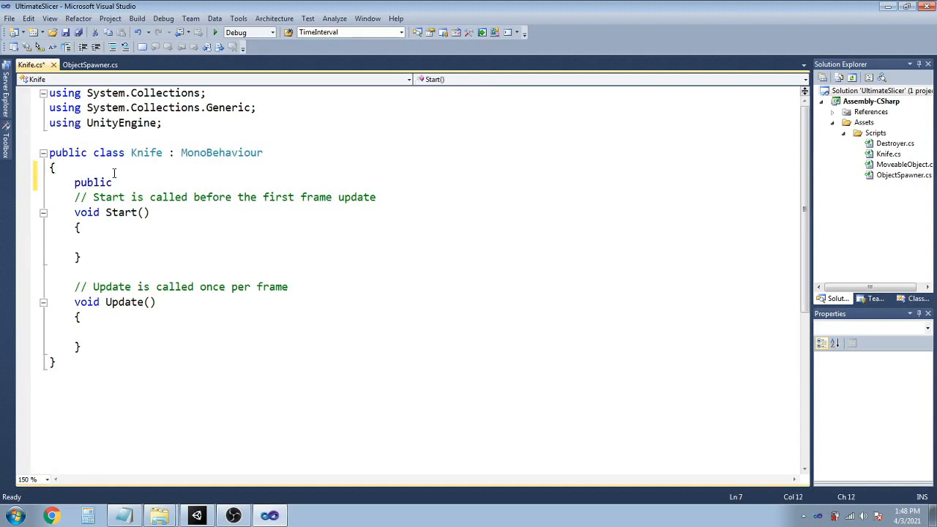
pyautogui.write('Animator ')
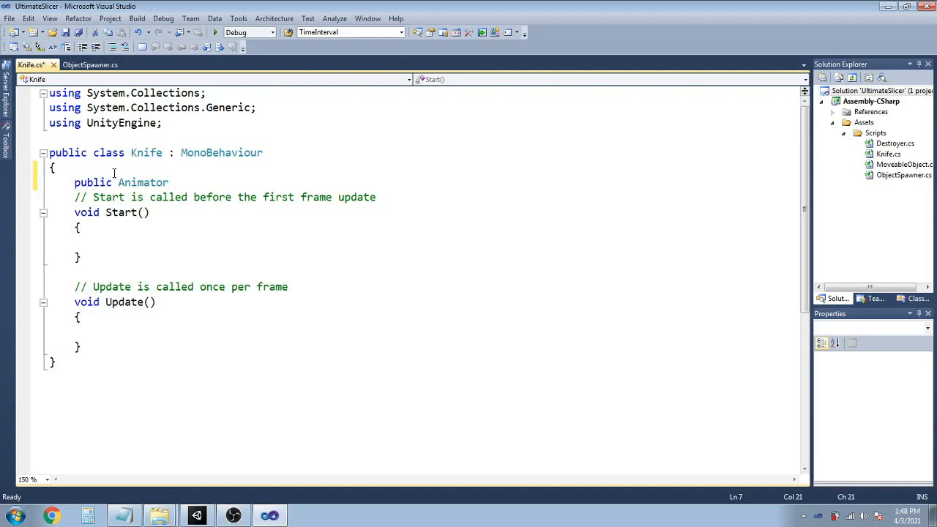
pyautogui.write('KnifeAni')
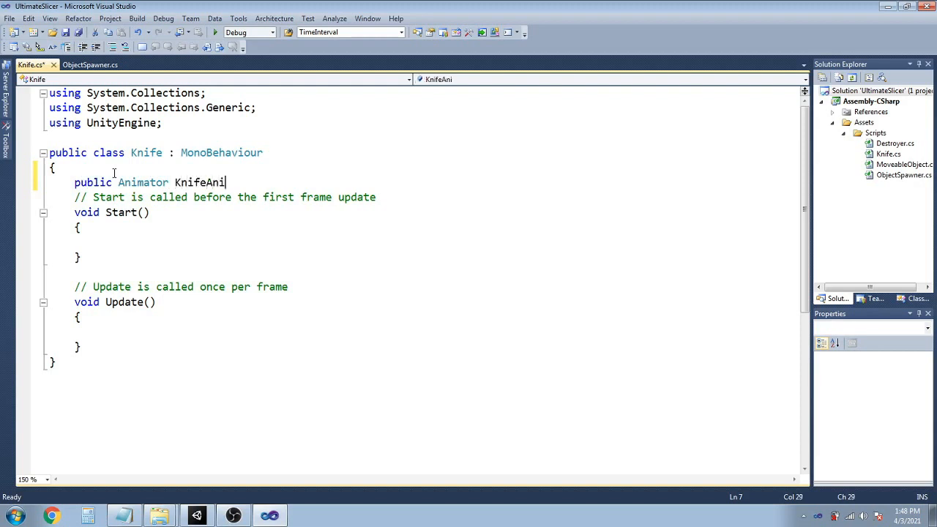
pyautogui.write('mator;')
pyautogui.hotkey('ctrl', 's')
# Declare a public bool variable named isCutting below KnifeAnimator.
pyautogui.press('Return')
pyautogui.write('pub')
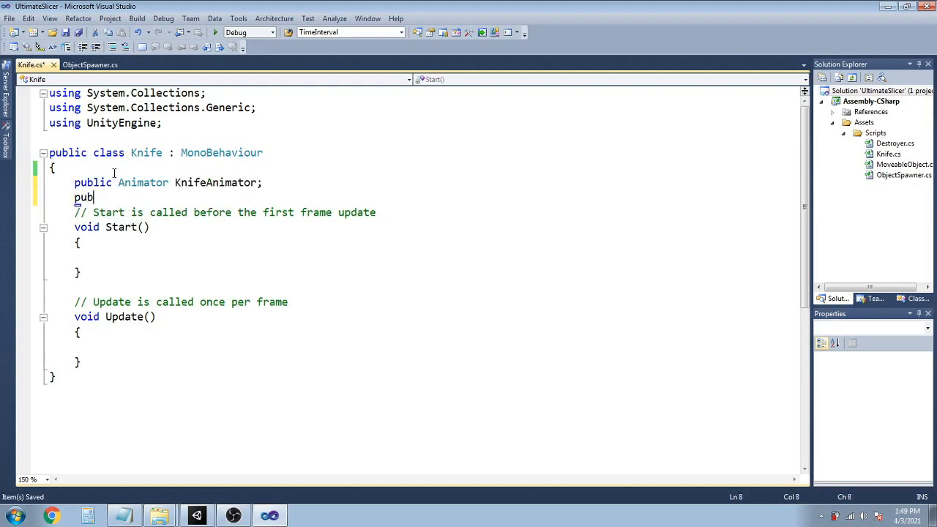
pyautogui.write('l')
pyautogui.press('BackSpace')
pyautogui.write('lic bool isCu')
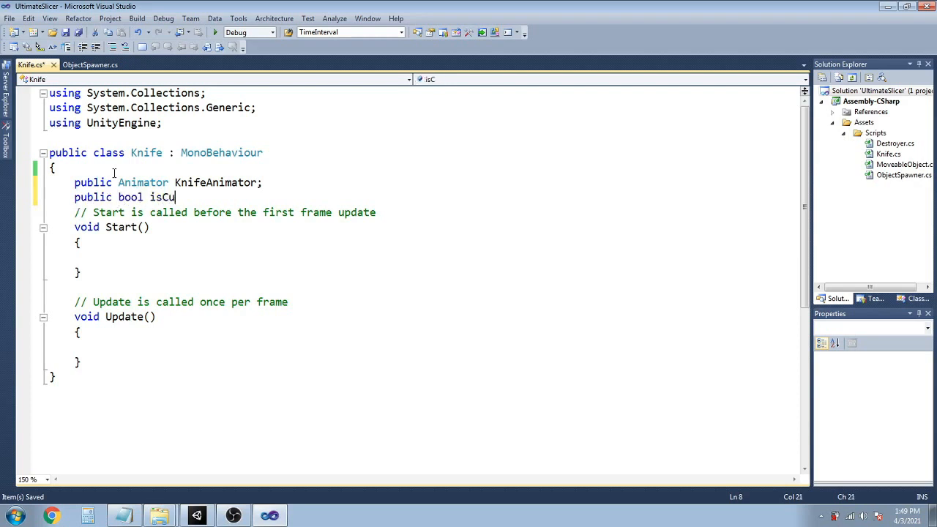
pyautogui.write('tting;')
# Declare a private Rect variable named screenBounds below isCutting and save the script.
pyautogui.press('Return')
pyautogui.write('priva')
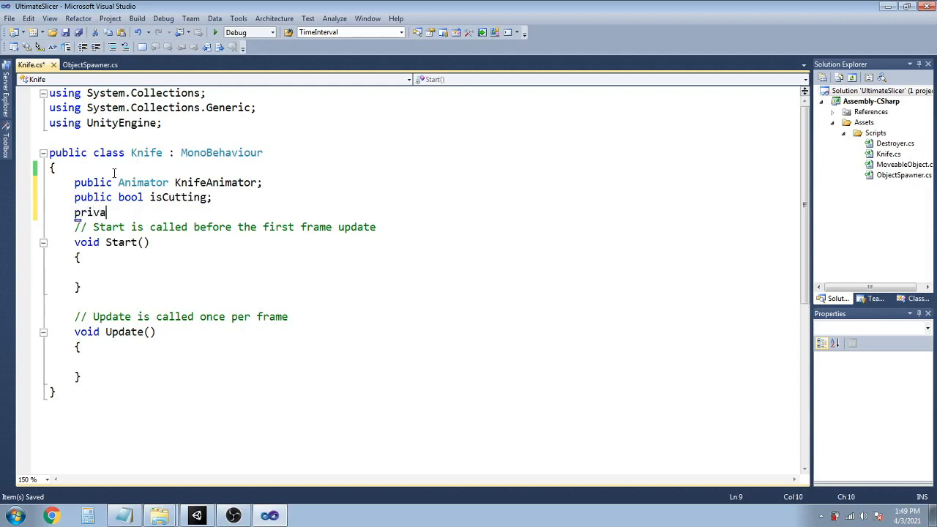
pyautogui.write('te Rect screenB')
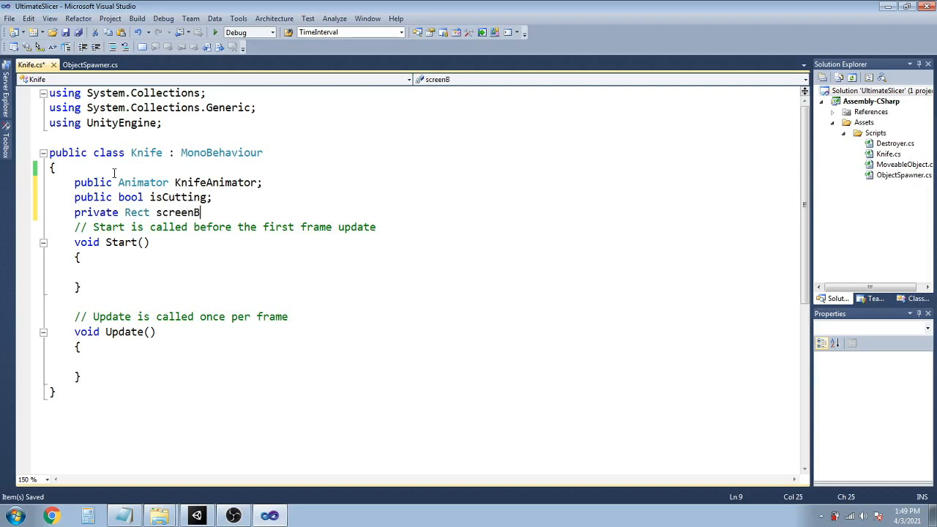
pyautogui.write('ounds;')
pyautogui.hotkey('ctrl', 's')
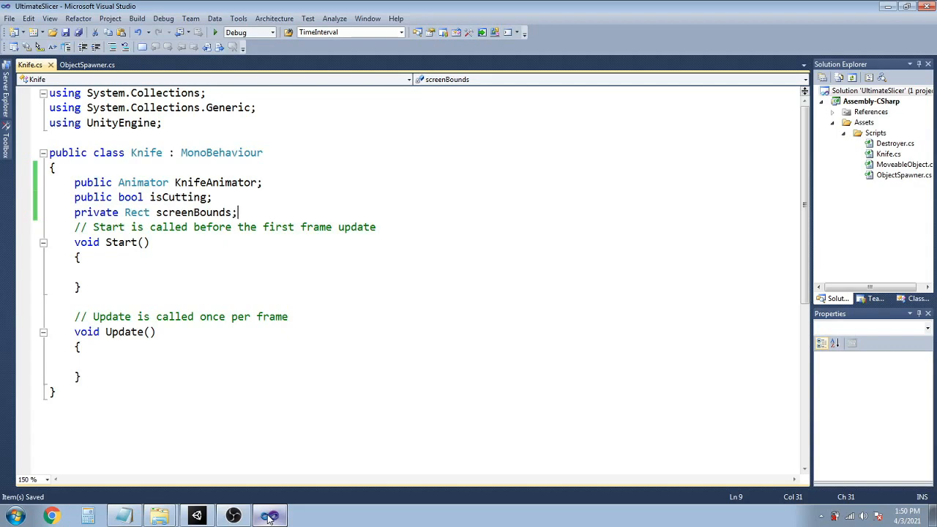
pyautogui.click(197, 516)
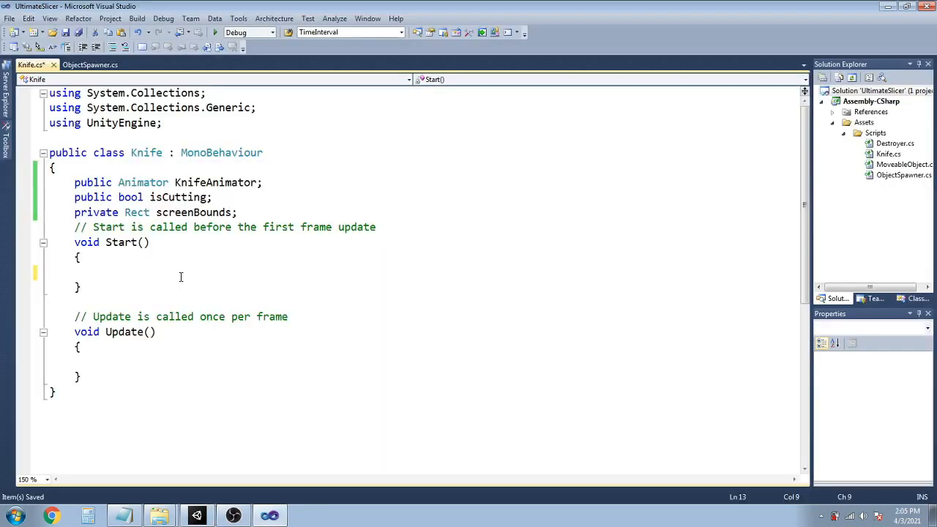
# In Start(), assign screenBounds = new Rect(0, 0, Screen.width, Screen.height - 200); and save the script.
pyautogui.write('screenBounds = new ')
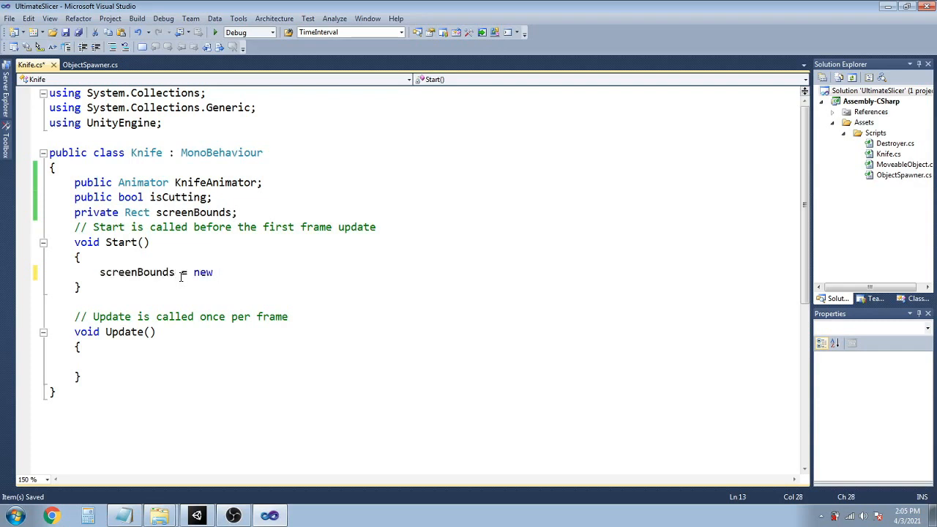
pyautogui.write('Rect(0,0,screen.w')
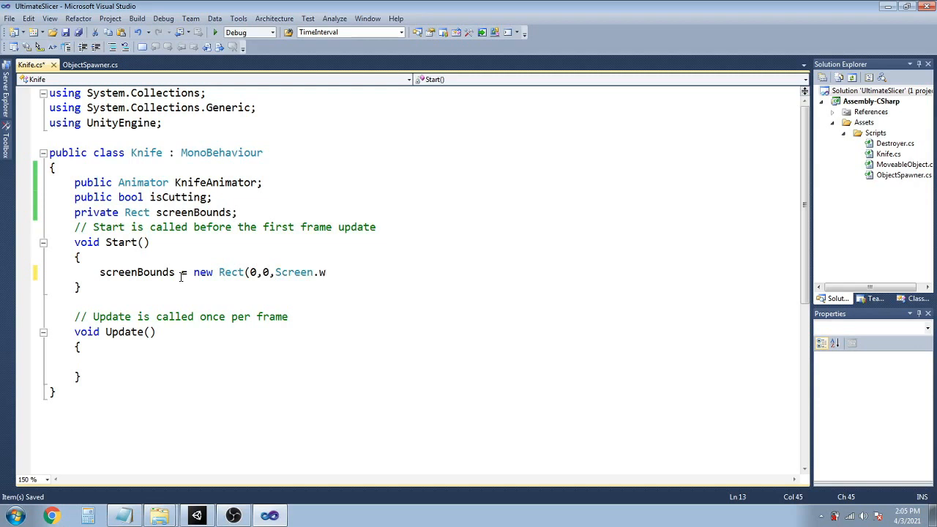
pyautogui.write('idth,screen.')
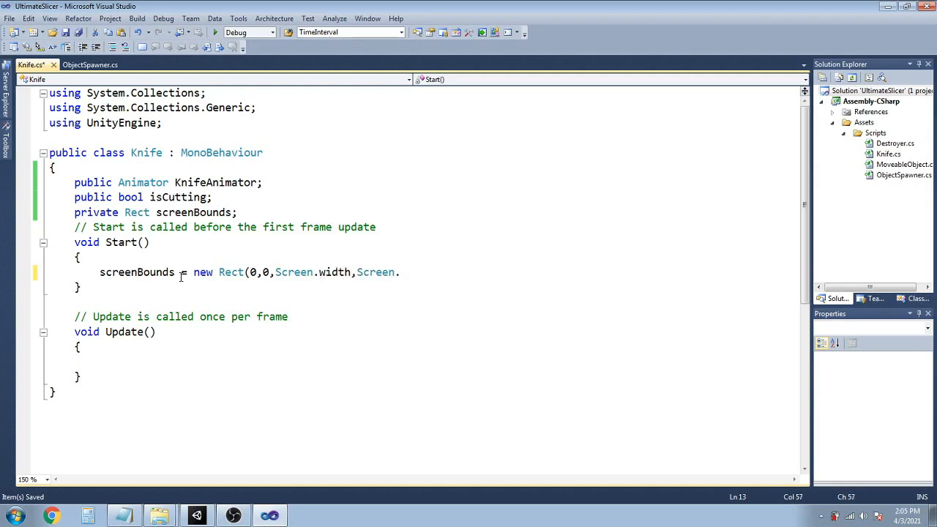
pyautogui.write('height - 200);')
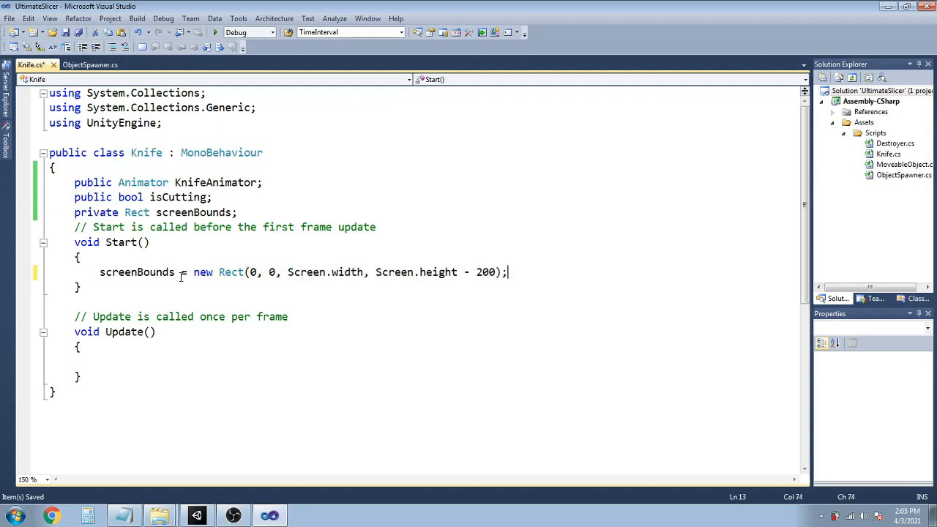
pyautogui.hotkey('ctrl', 's')
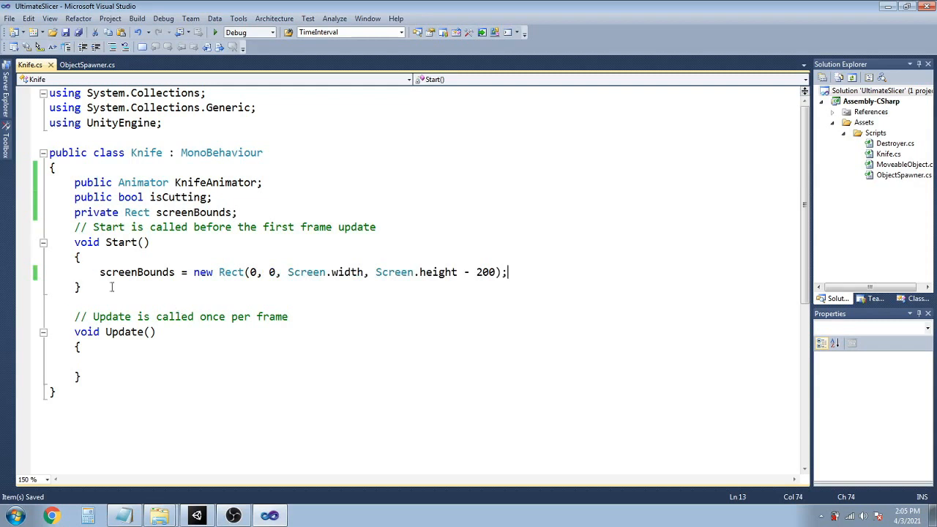
pyautogui.doubleClick(132, 274)
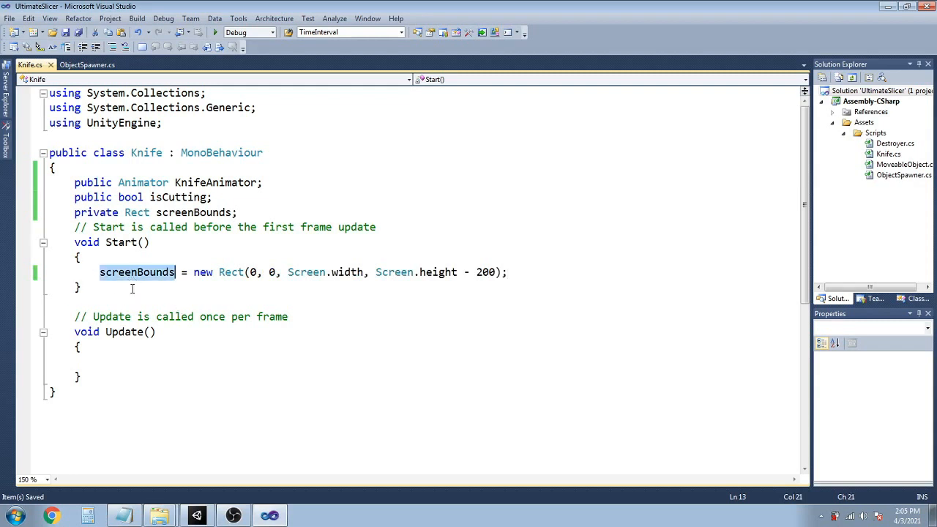
# Add an empty public void method SetCuttingState(bool state) between Start() and Update().
pyautogui.click(103, 285)
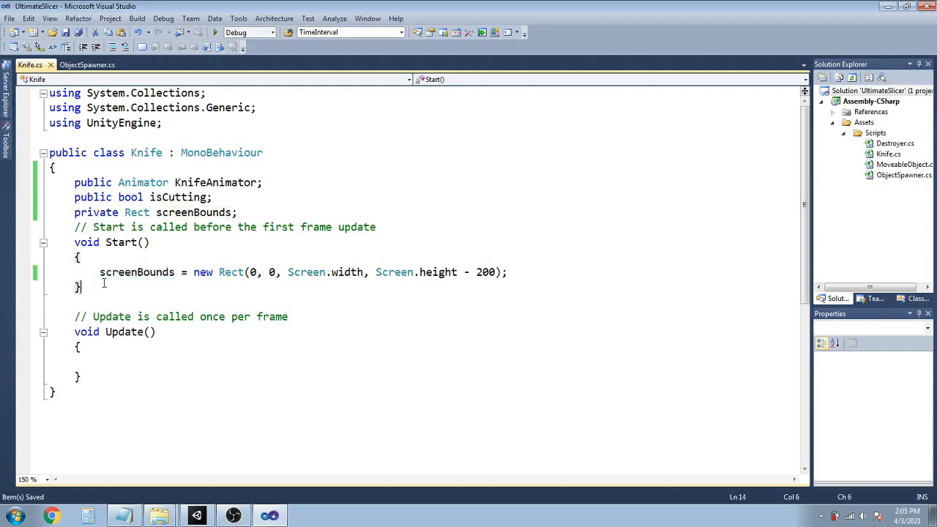
pyautogui.press('Return')
pyautogui.press('Return')
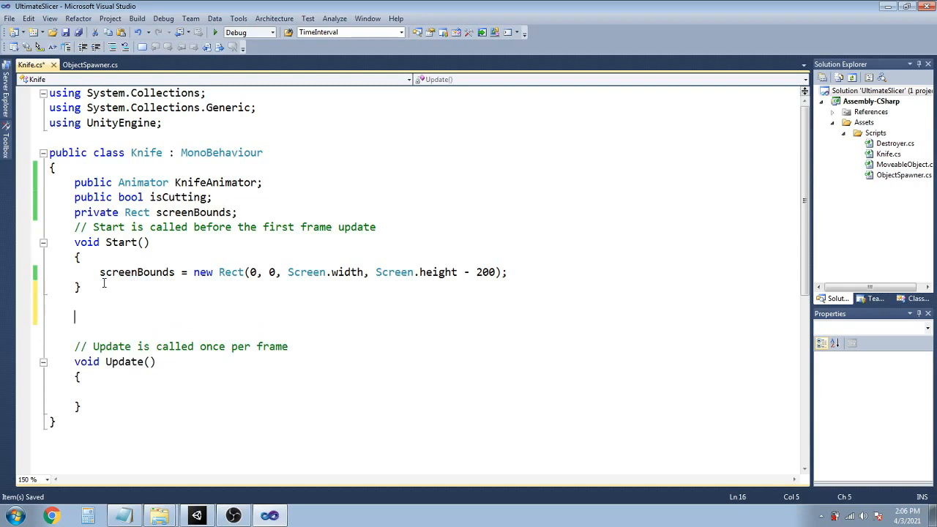
pyautogui.write('public void ')
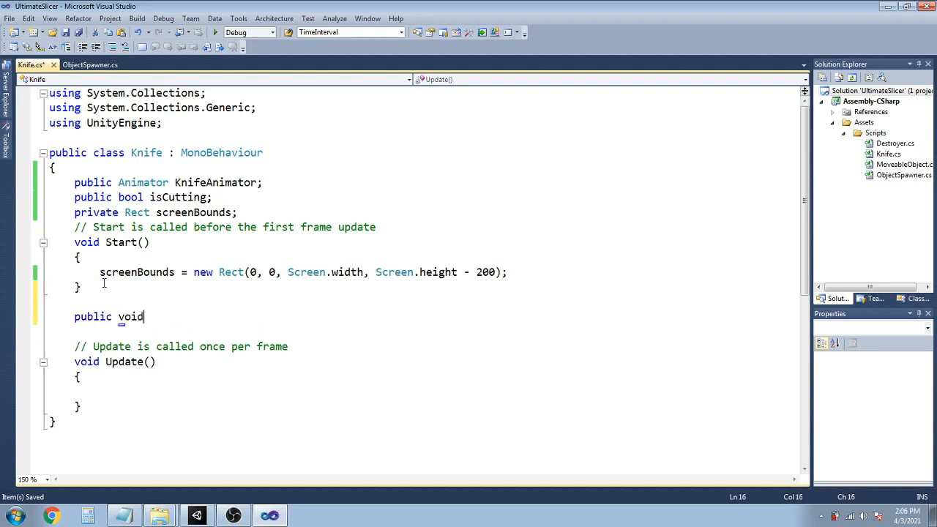
pyautogui.write('SetCu')
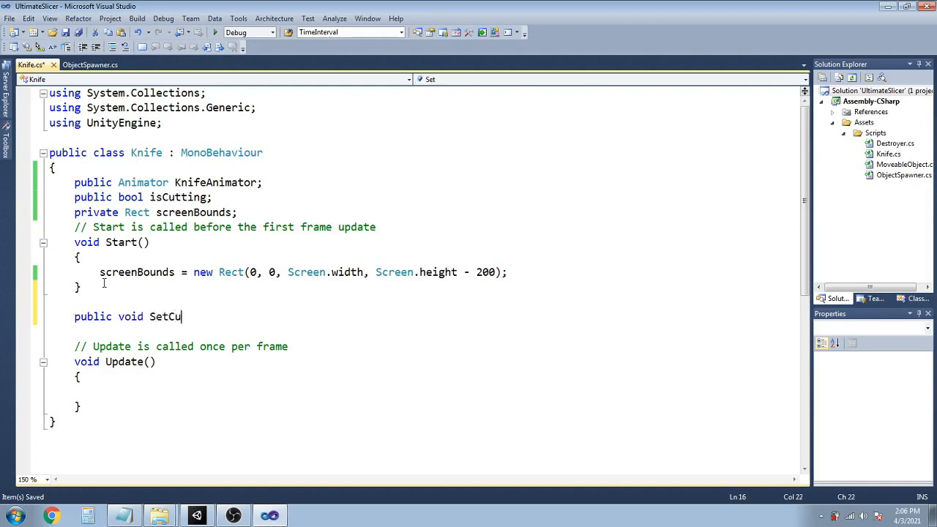
pyautogui.write('ttingState()')
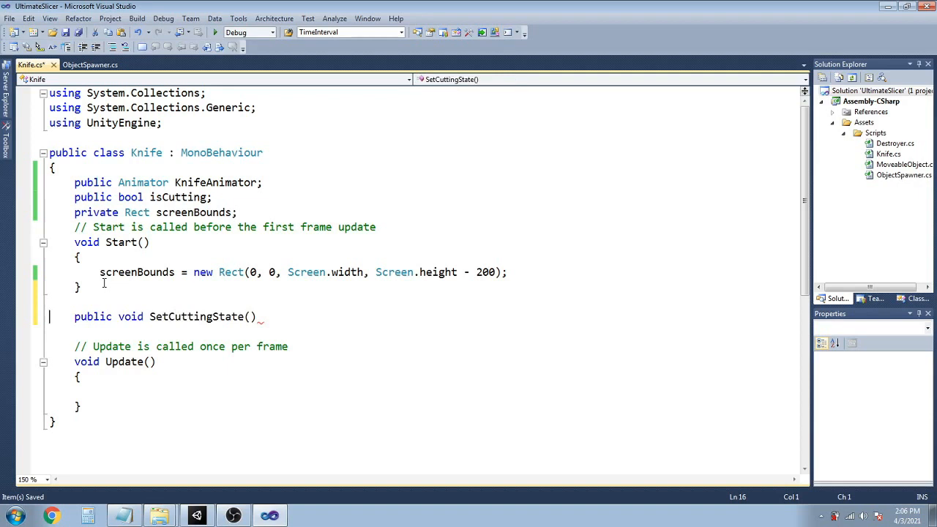
pyautogui.press('Left')
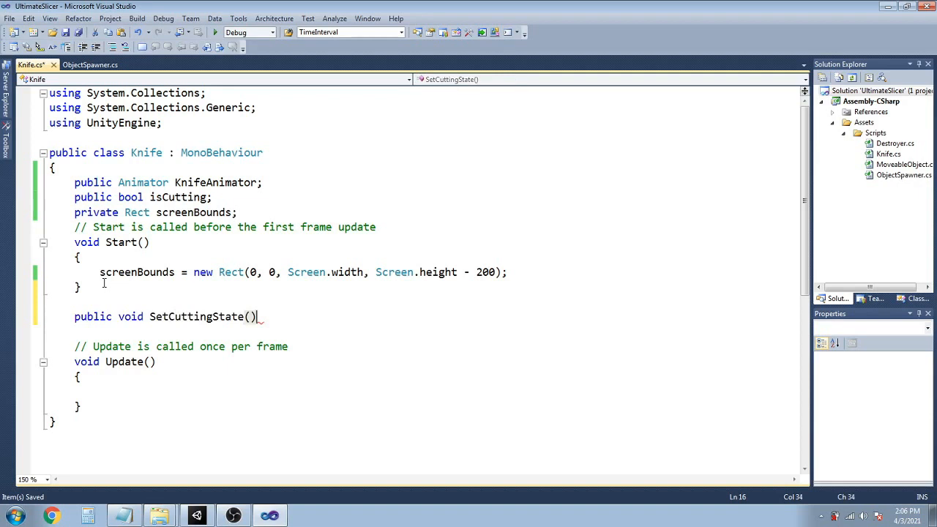
pyautogui.write('bool state')
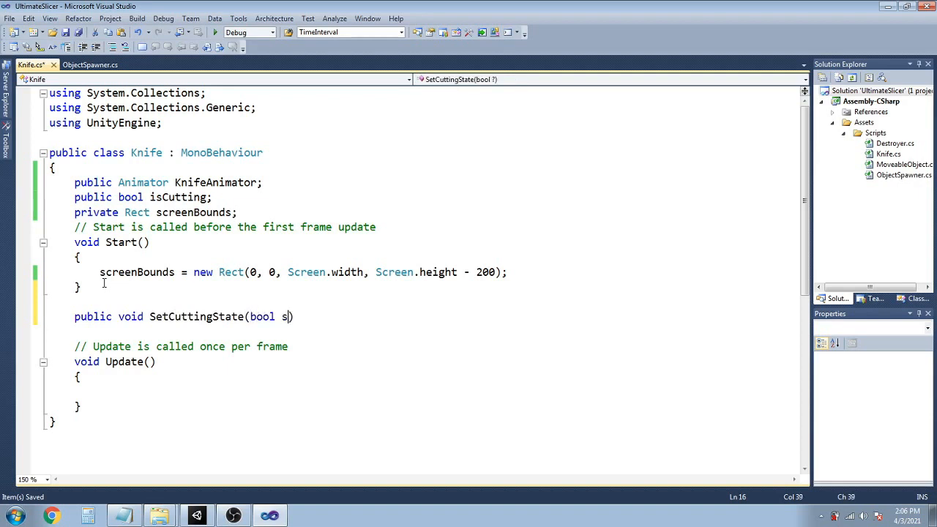
pyautogui.press('End')
pyautogui.press('Return')
pyautogui.write('{')
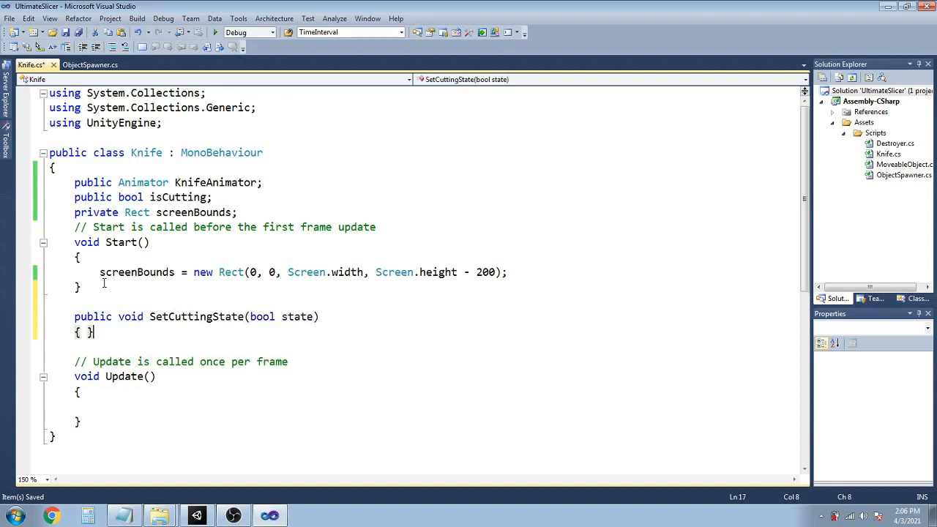
pyautogui.press('Return')
pyautogui.press('Return')
pyautogui.press('Up')
# Inside SetCuttingState, assign the state parameter to isCutting with isCutting = state;.
pyautogui.click(165, 246)
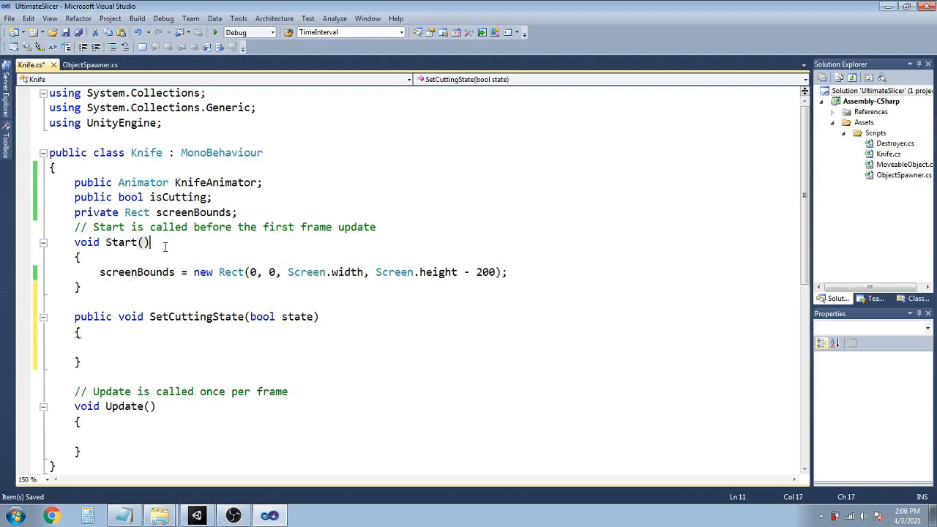
pyautogui.doubleClick(184, 197)
pyautogui.hotkey('ctrl', 'c')
pyautogui.click(135, 348)
pyautogui.hotkey('ctrl', 'v')
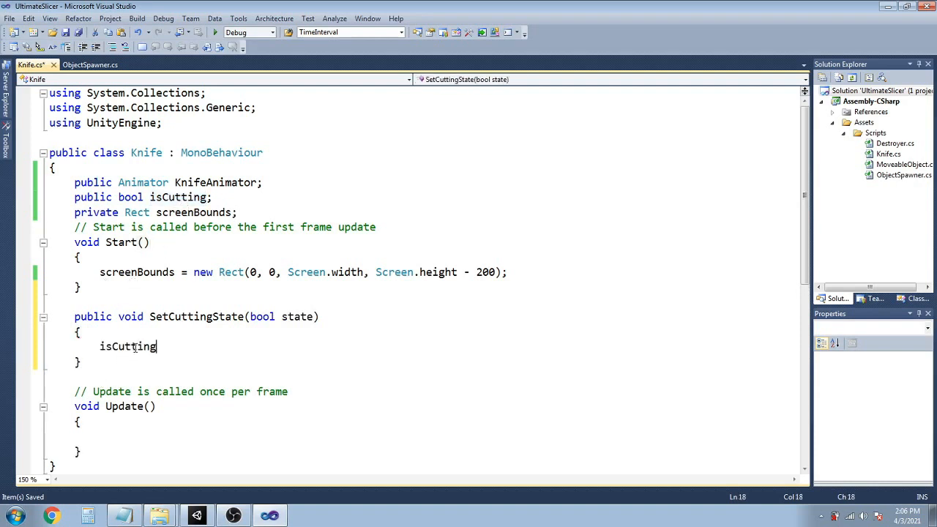
pyautogui.write('= state;')
# Below the isCutting assignment, add the call KnifeAnimator.SetBool("isCutting", state);.
pyautogui.press('Return')
pyautogui.write('kni')
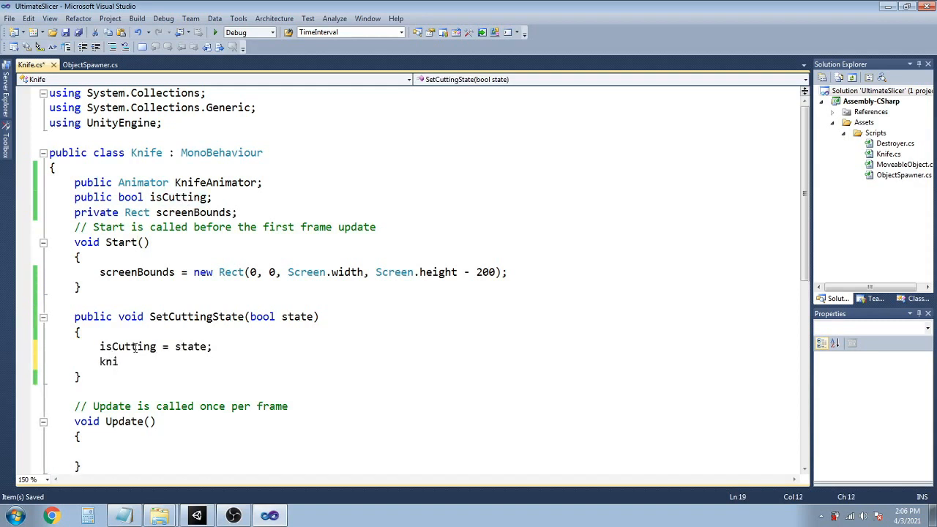
pyautogui.press('Tab')
pyautogui.write('.')
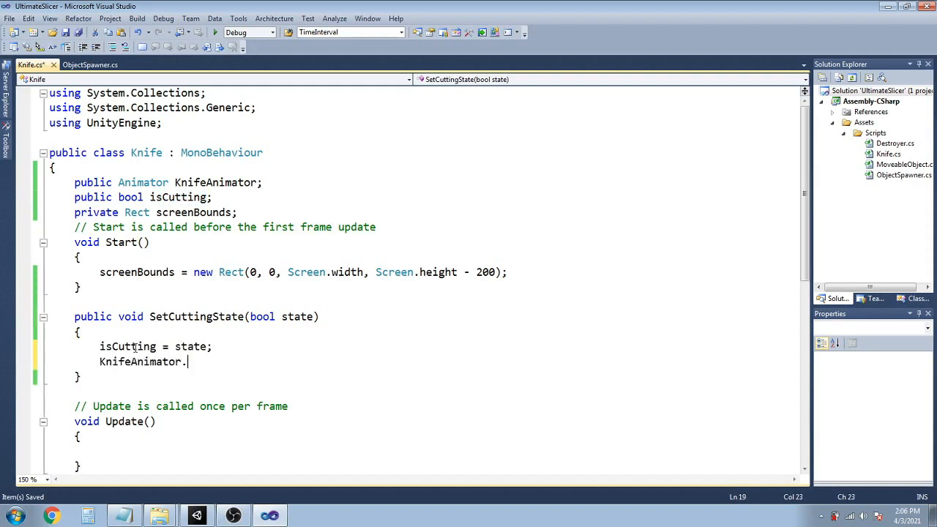
pyautogui.write('SetBool("is"')
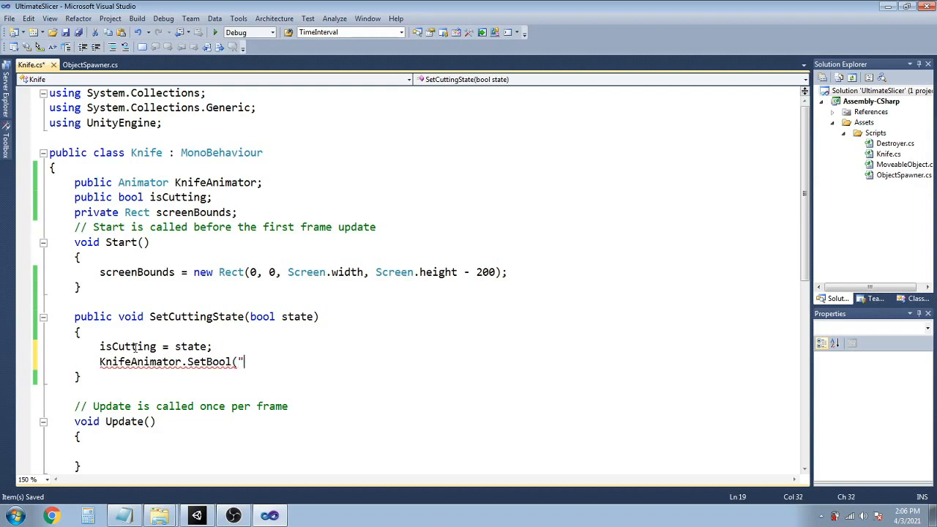
pyautogui.press('Left')
pyautogui.write('isCutting",')
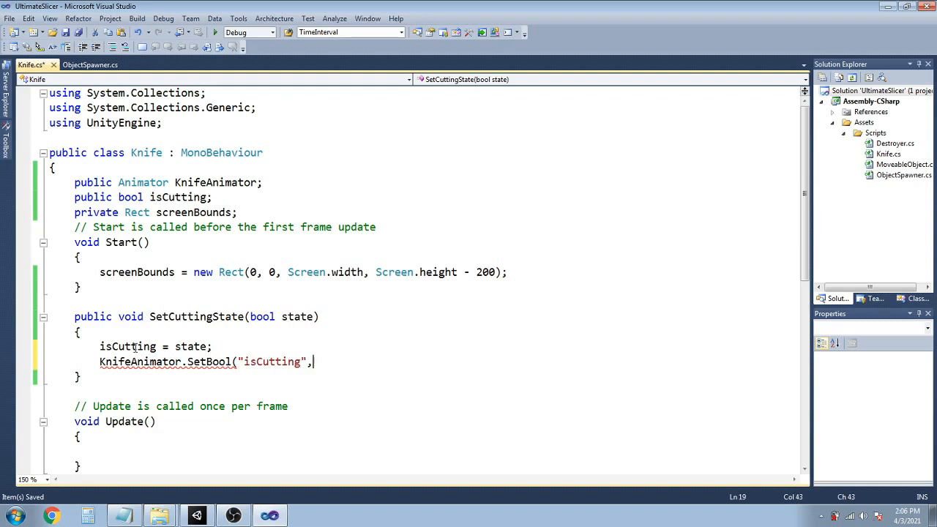
pyautogui.write(' state);')
# Rename the Update() method to FixedUpdate().
pyautogui.scroll(-2, 128, 336)
pyautogui.click(123, 319)
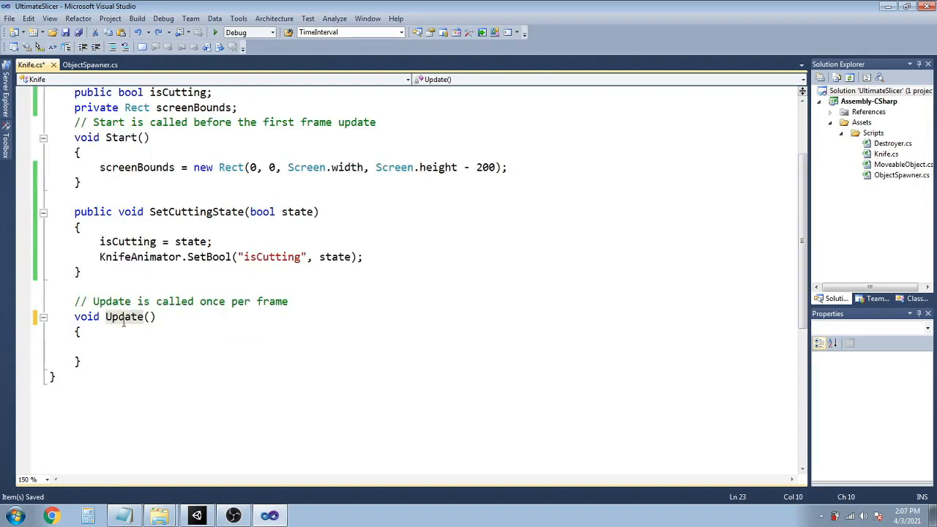
pyautogui.write('Fixed')
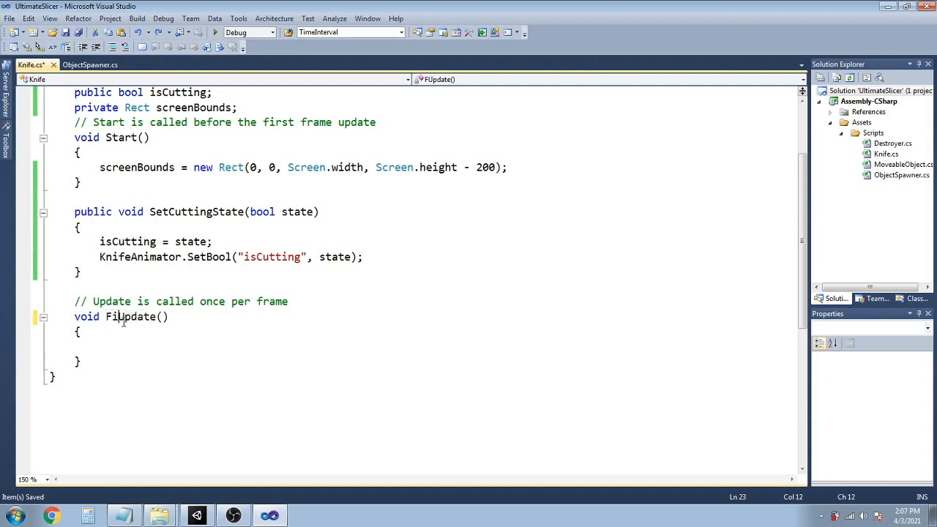
# In FixedUpdate(), write an if condition checking Input.GetMouseButton(0) && screenBounds.Contains(Input.mousePosition).
pyautogui.press('Down')
pyautogui.press('Down')
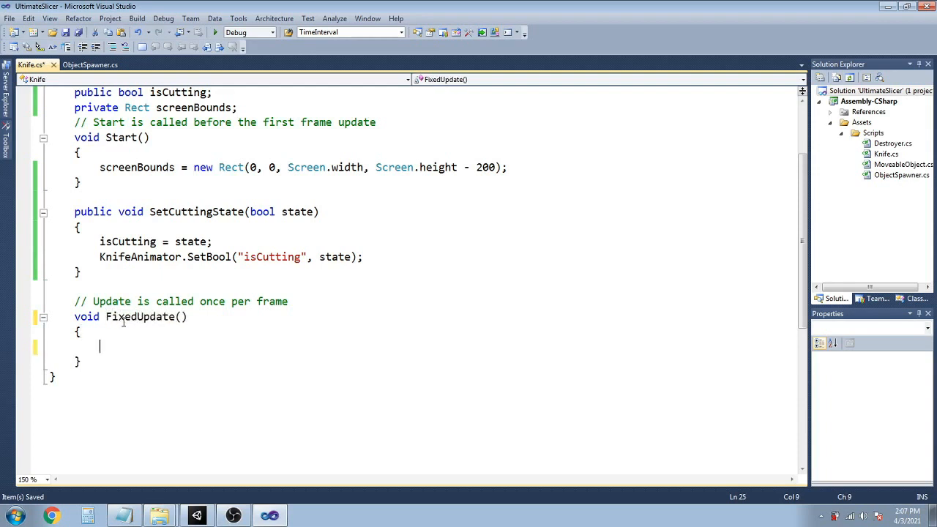
pyautogui.write('if(IN')
pyautogui.write('.')
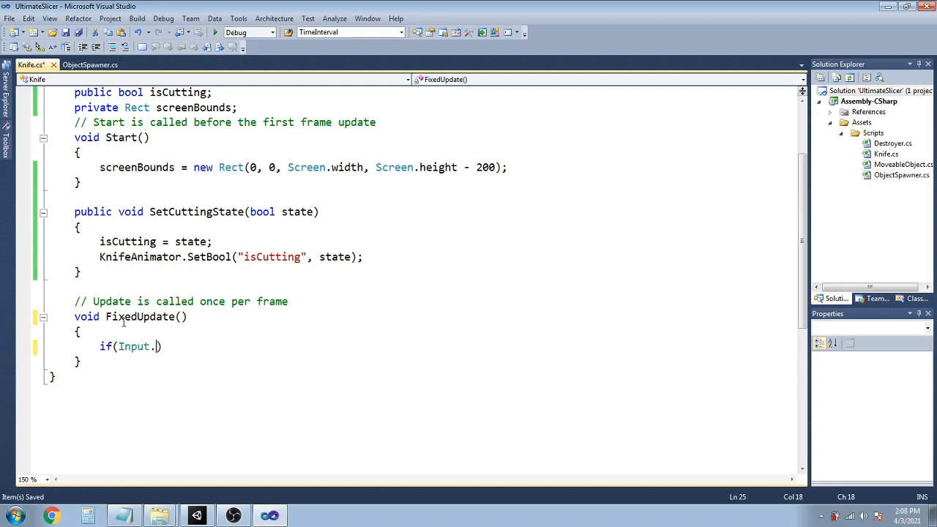
pyautogui.write('GetMouseButton(0) ')
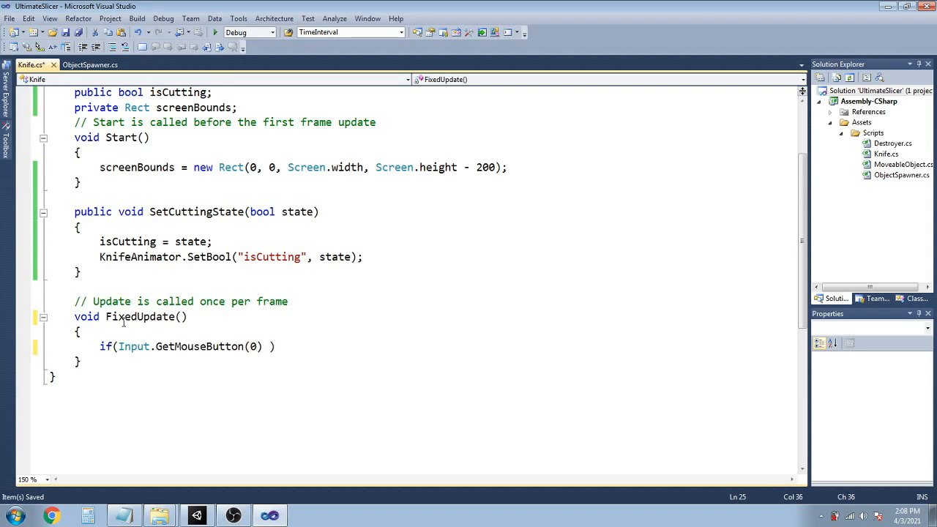
pyautogui.write('&& scr')
pyautogui.hotkey('ctrl', 'space')
pyautogui.write('.Co')
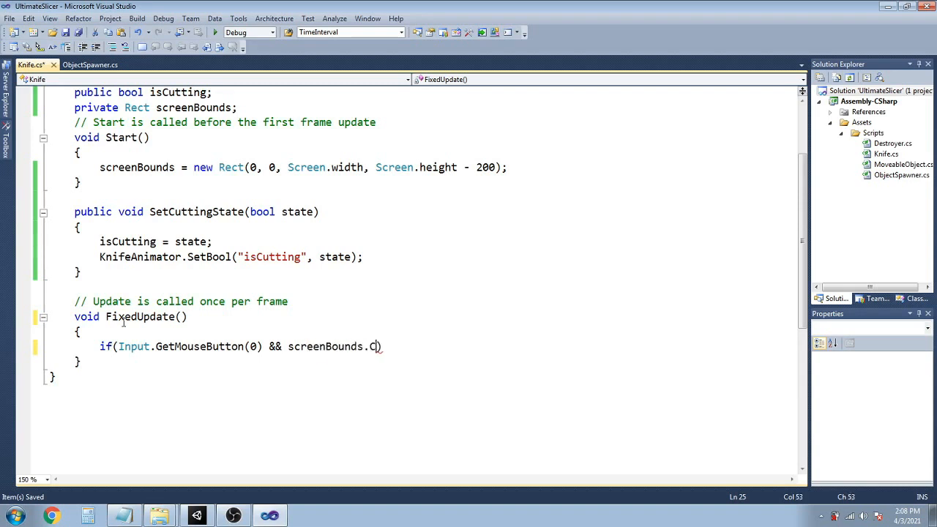
pyautogui.hotkey('ctrl', 'space')
pyautogui.write('()')
pyautogui.press('Left')
pyautogui.write('INp')
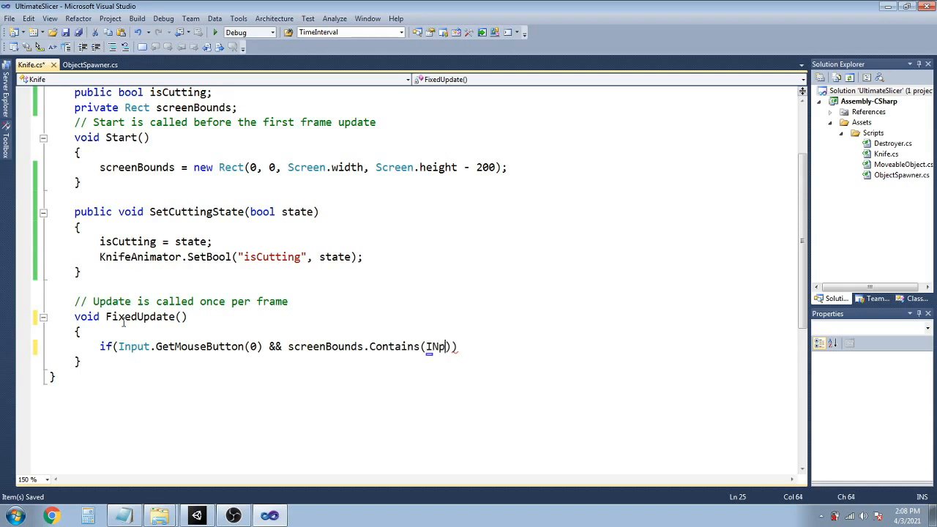
pyautogui.write('.MousePosition')
pyautogui.press('Right')
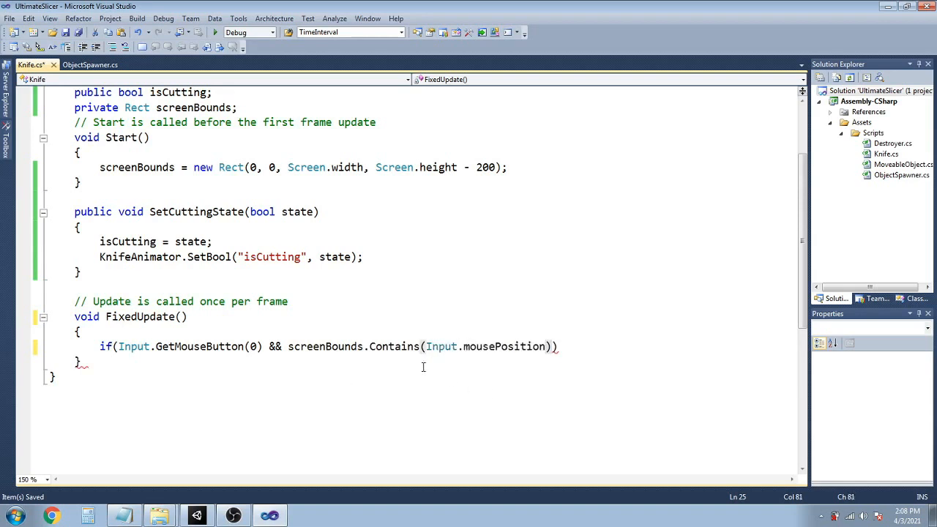
pyautogui.moveTo(262, 346); pyautogui.dragTo(118, 346)
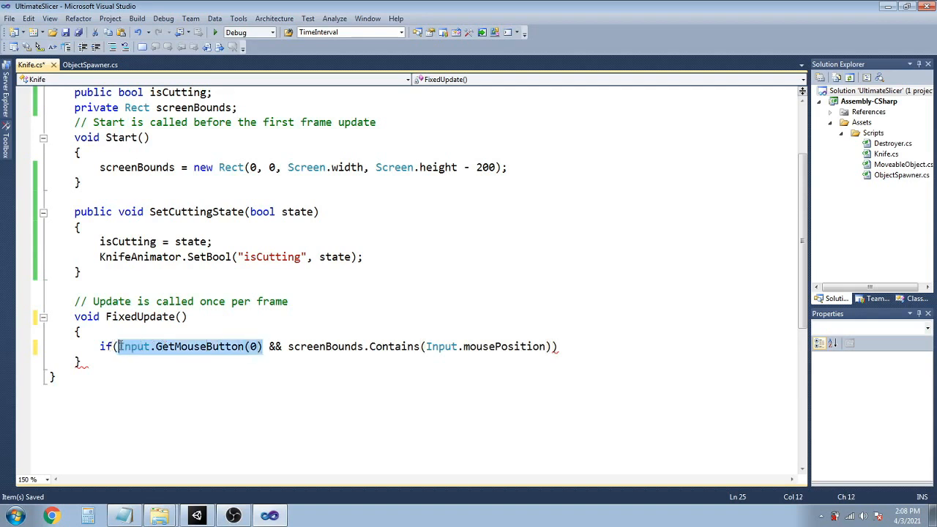
pyautogui.doubleClick(507, 346)
pyautogui.click(307, 337)
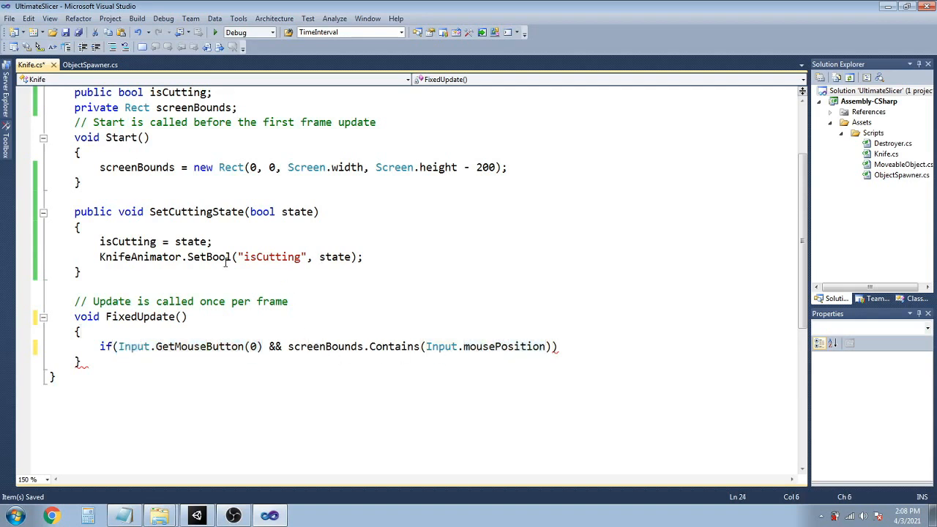
pyautogui.moveTo(307, 155); pyautogui.dragTo(426, 168)
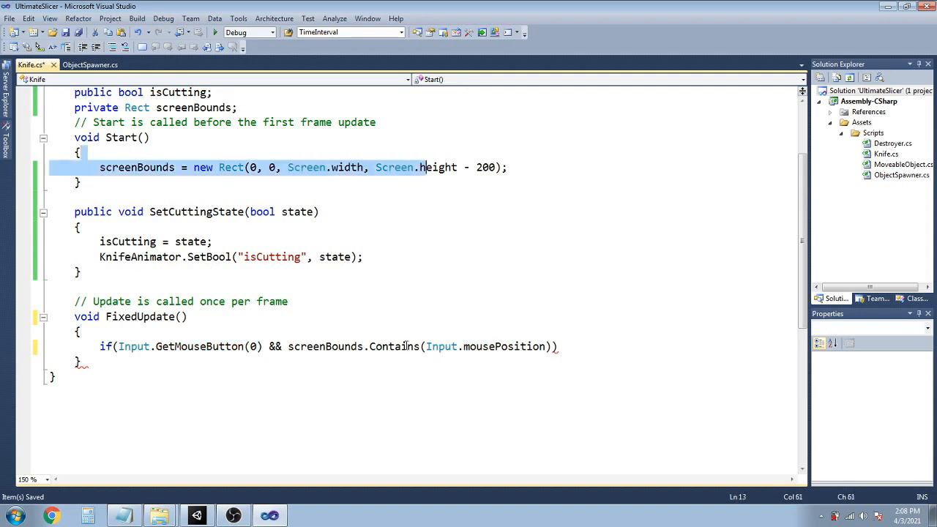
pyautogui.click(407, 346)
# Extend the if condition in FixedUpdate() with && isCutting == false.
pyautogui.click(554, 347)
pyautogui.write(') ')
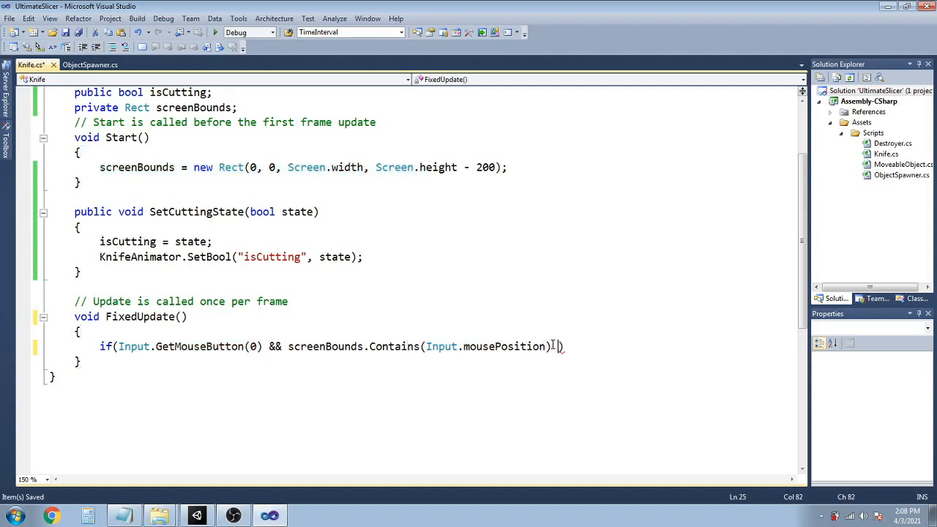
pyautogui.write('&& isCutting ==')
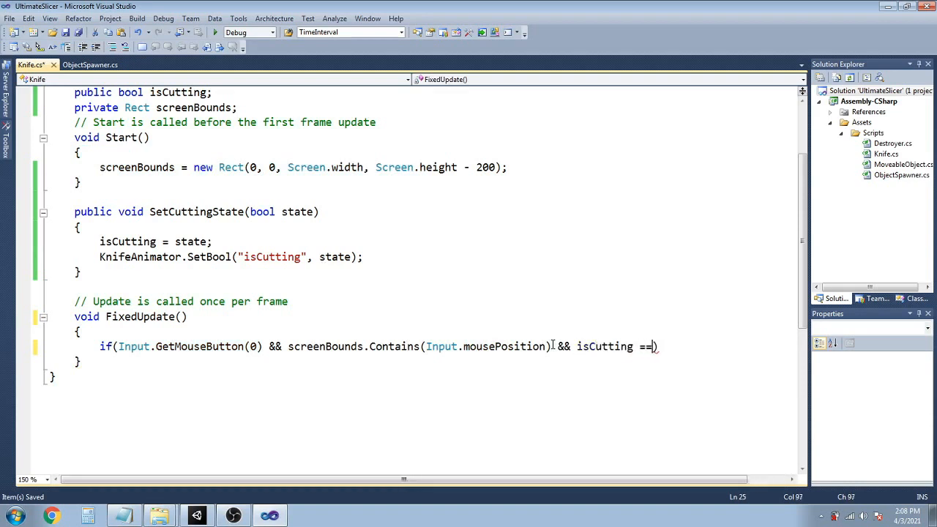
pyautogui.write(' false')
pyautogui.press('End')
# Give the if statement a braced body that calls SetCuttingState(true); and save the script.
pyautogui.press('Return')
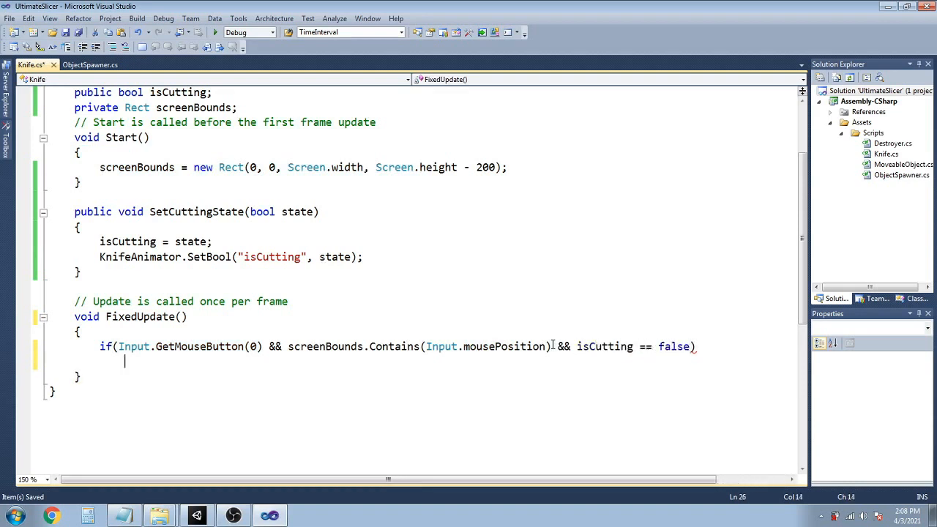
pyautogui.write('{')
pyautogui.press('Return')
pyautogui.write('Set')
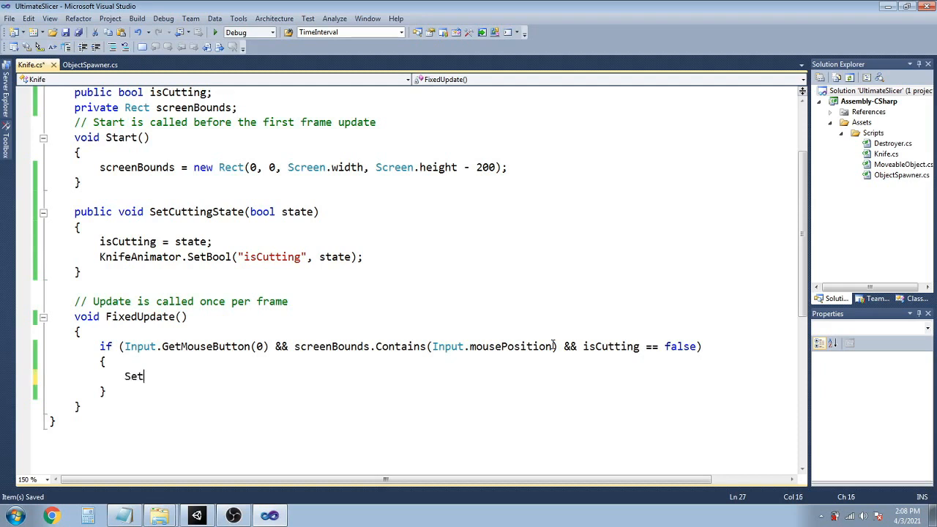
pyautogui.press('Tab')
pyautogui.write('(')
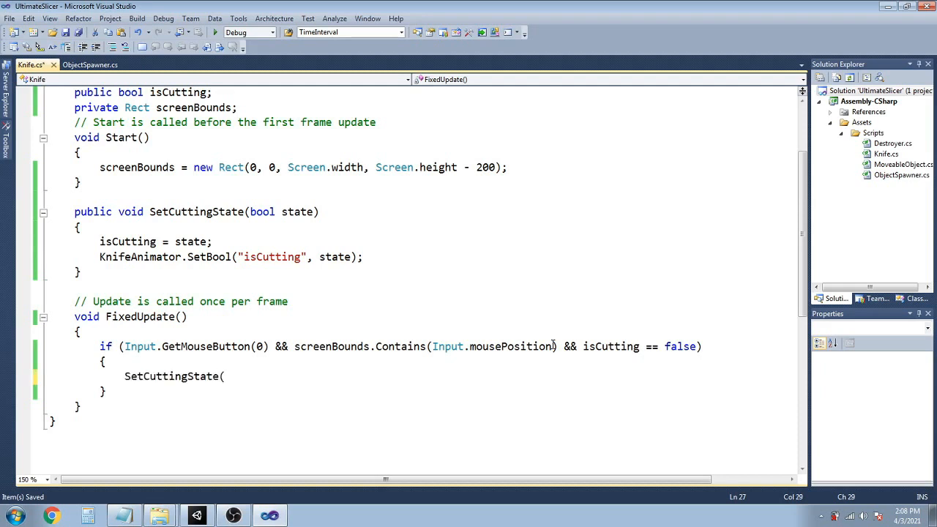
pyautogui.write('true);')
pyautogui.hotkey('ctrl', 's')
# Add an else block after the if that calls SetCuttingState(false); save the script, and switch to Unity.
pyautogui.press('Down')
pyautogui.press('Return')
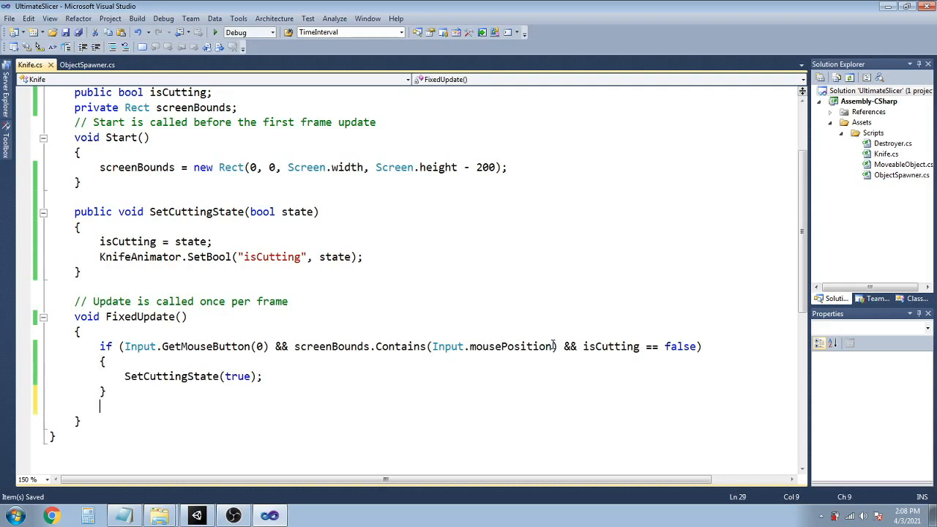
pyautogui.write('else')
pyautogui.press('Return')
pyautogui.write('{}')
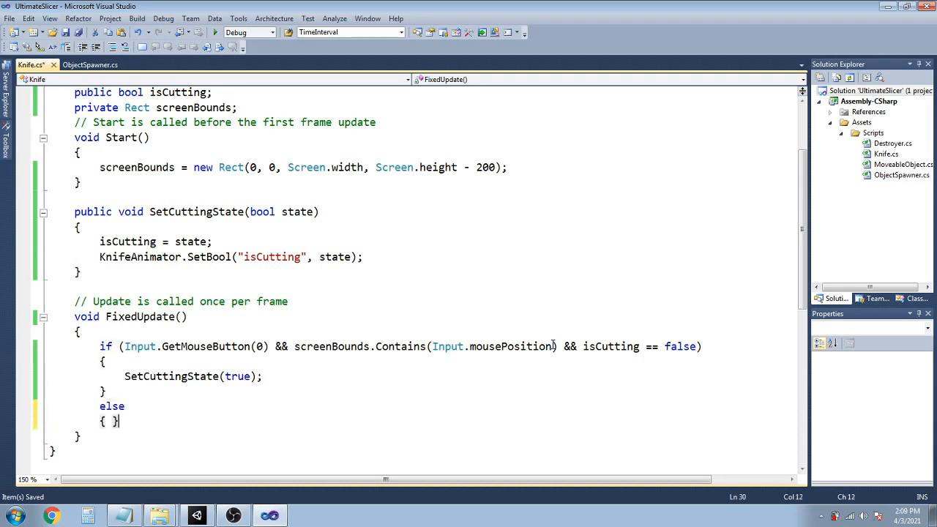
pyautogui.press('Left')
pyautogui.press('Return')
pyautogui.press('Up')
pyautogui.press('Return')
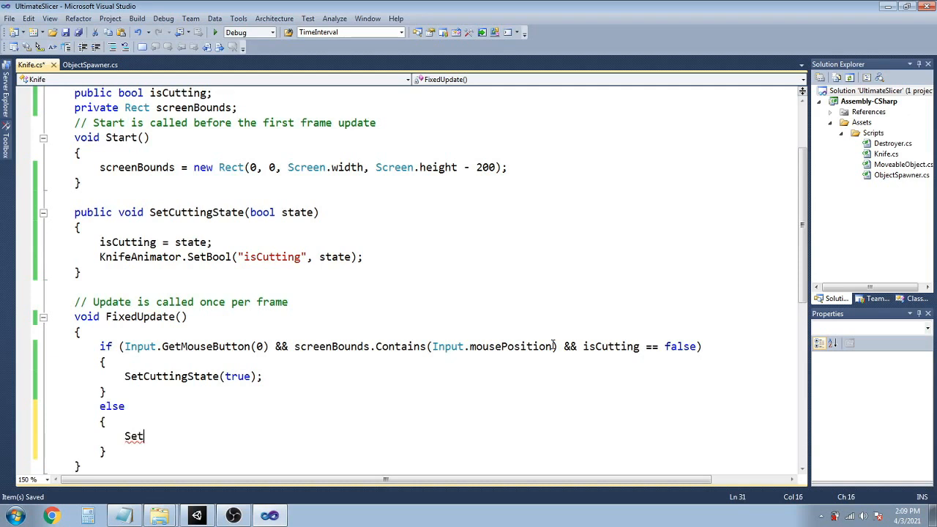
pyautogui.press('Tab')
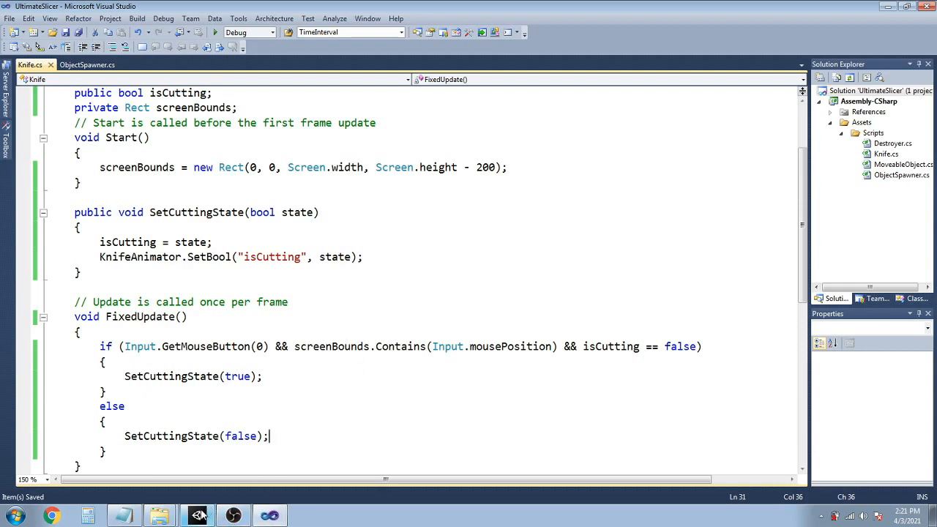
pyautogui.click(199, 515)
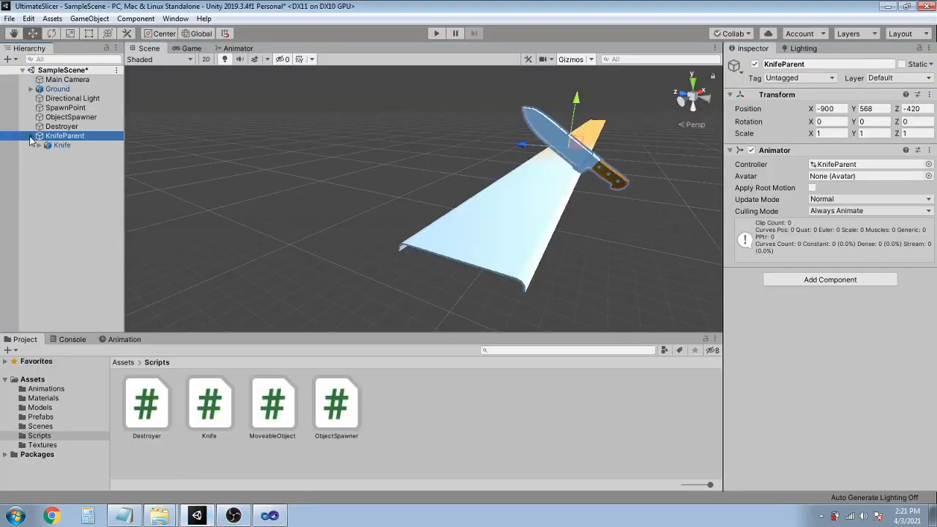
# Attach the Knife script to the Knife object under KnifeParent and assign KnifeParent as its Knife Animator.
pyautogui.click(61, 145)
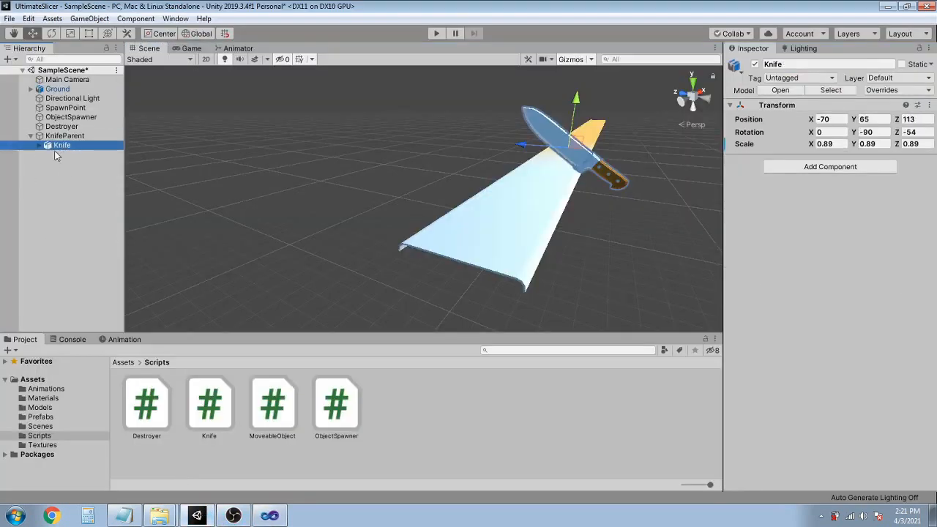
pyautogui.moveTo(209, 402); pyautogui.dragTo(796, 165)
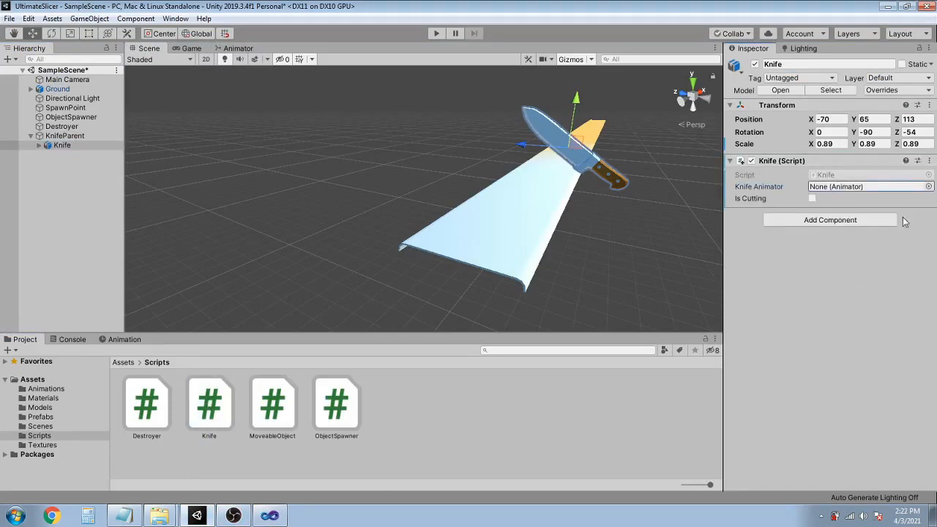
pyautogui.click(928, 186)
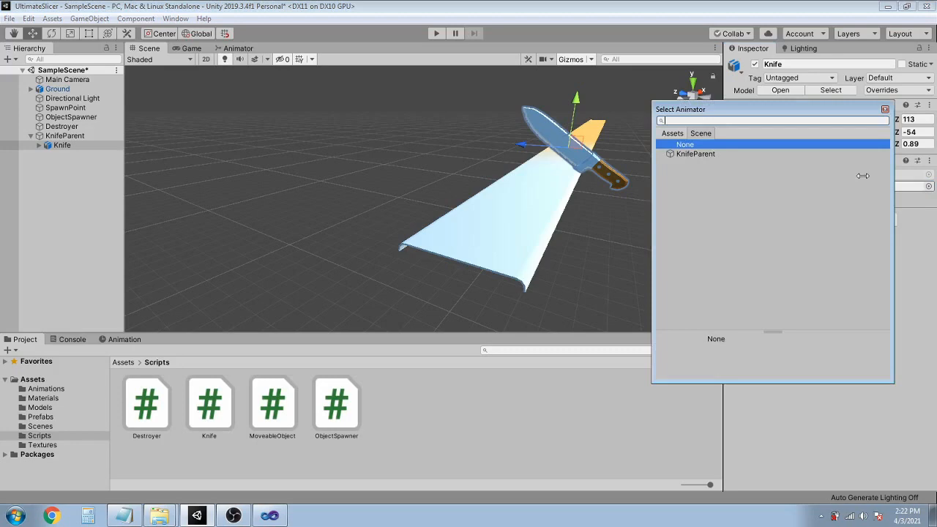
pyautogui.click(701, 155)
pyautogui.click(884, 109)
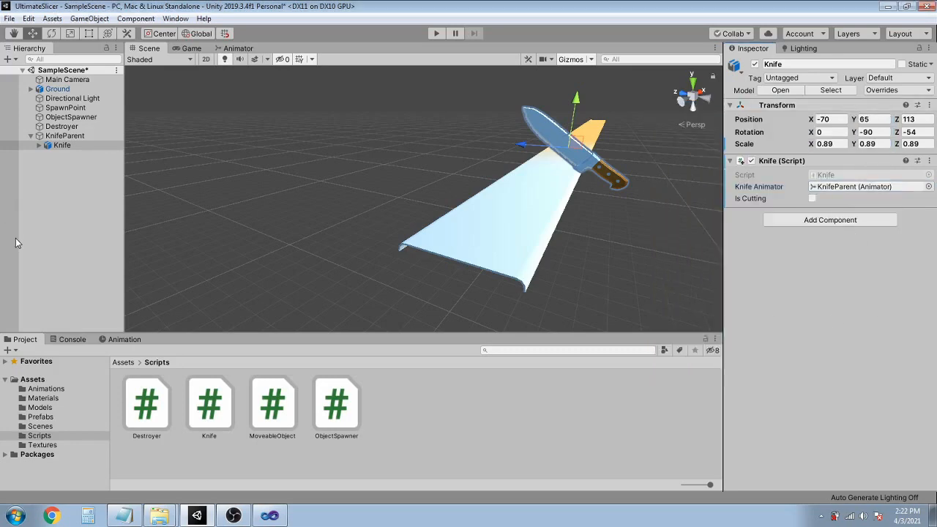
# Turn off Has Exit Time on the Base_State -> Cut transition in KnifeParent's animator and save the scene.
pyautogui.click(65, 144)
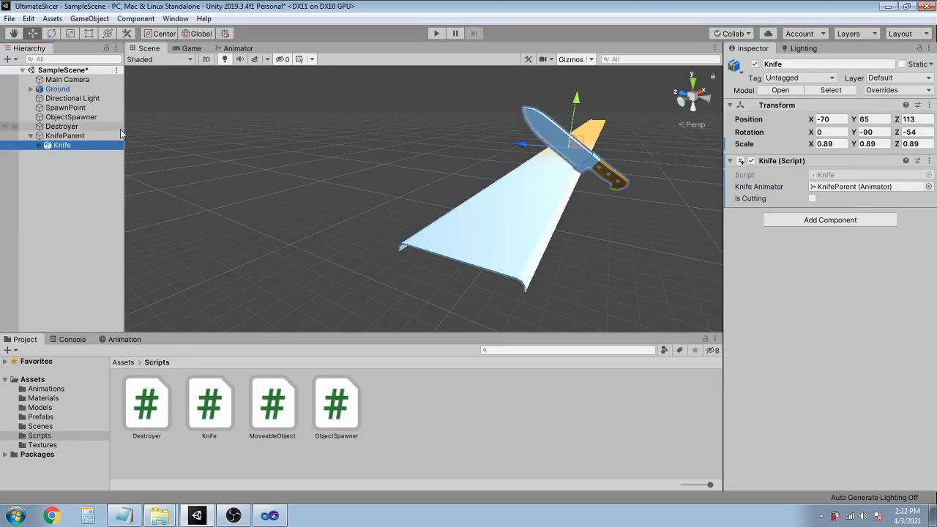
pyautogui.click(66, 136)
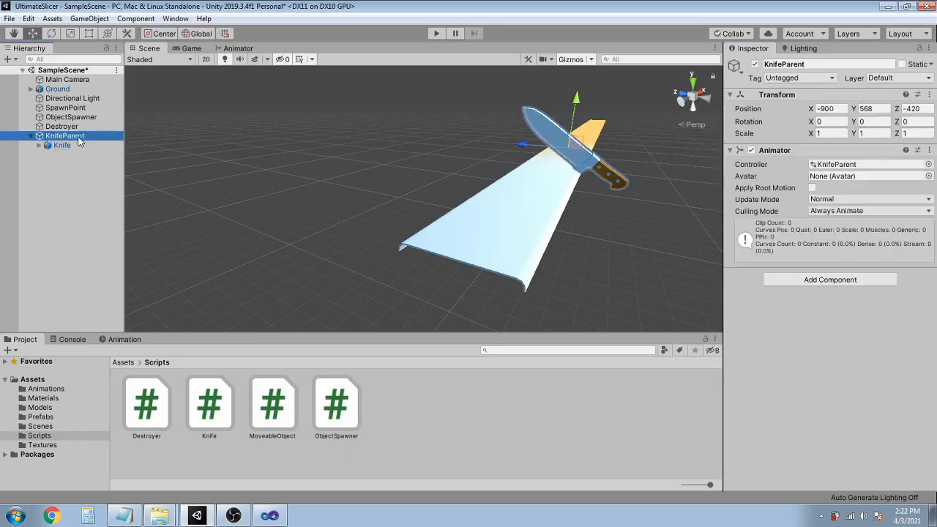
pyautogui.click(236, 48)
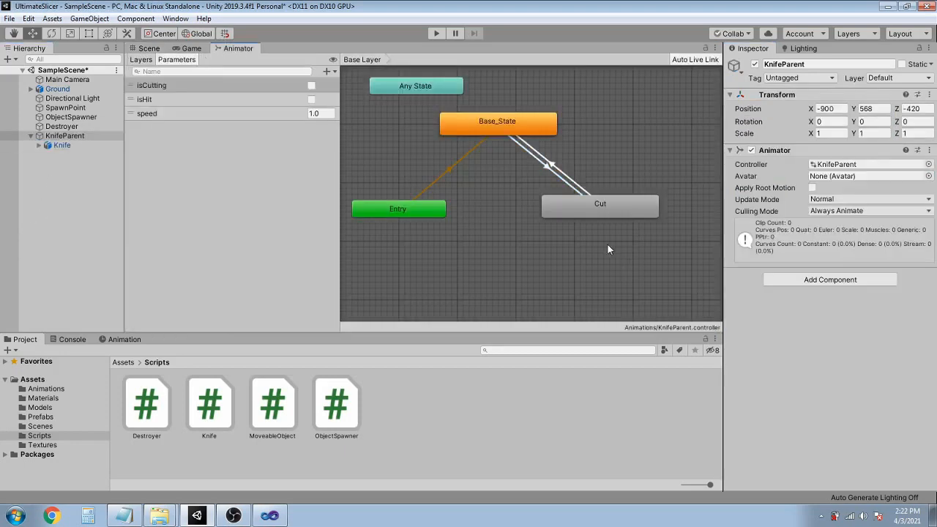
pyautogui.click(549, 168)
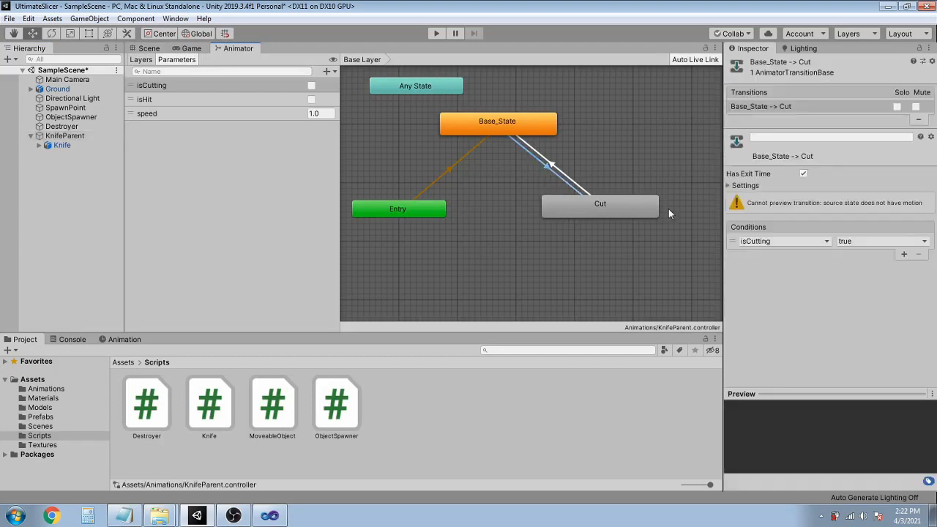
pyautogui.click(803, 174)
pyautogui.hotkey('ctrl', 's')
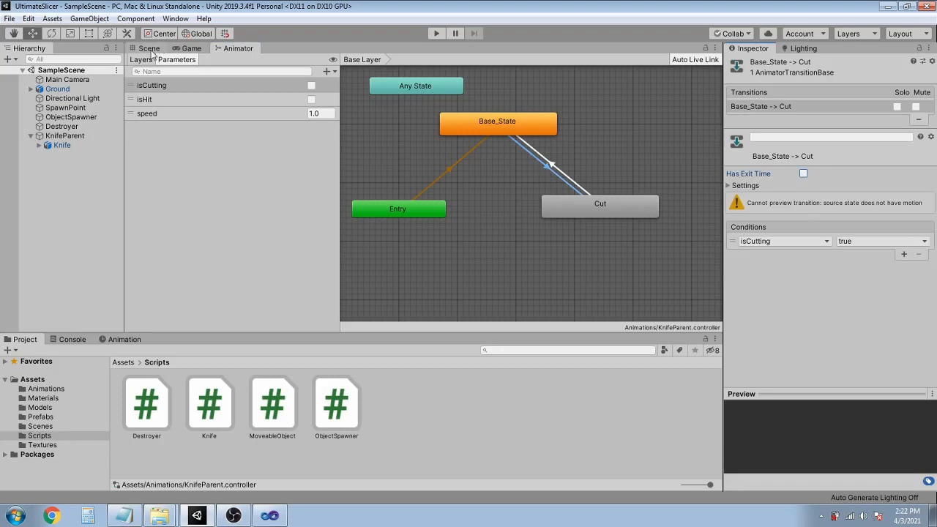
# Run the game, test the knife's cut with mouse input, and stop playback.
pyautogui.hotkey('ctrl', 'p')
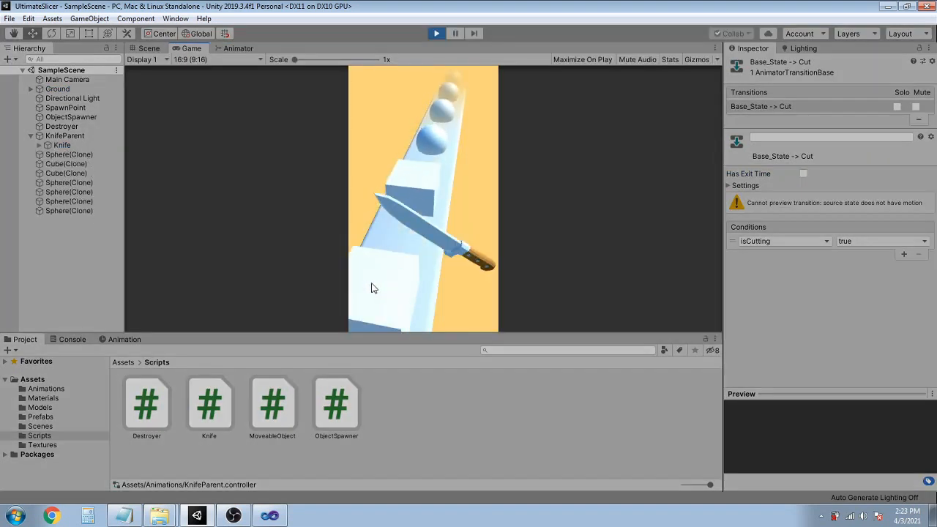
pyautogui.click(364, 284)
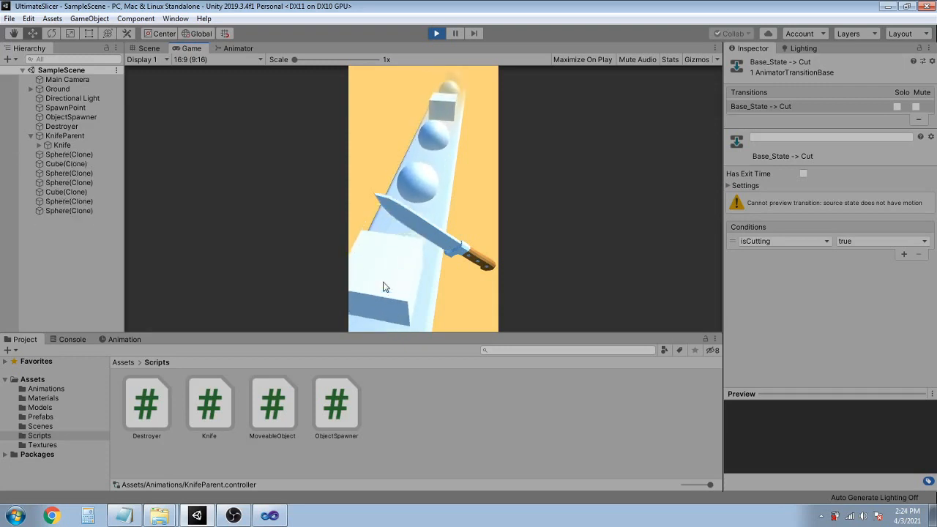
pyautogui.click(437, 33)
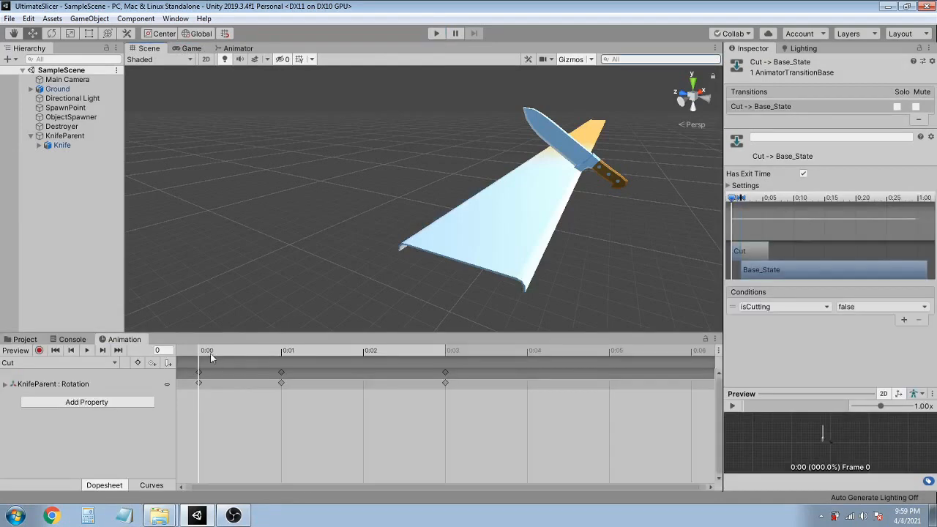
# Set the Exit Time of the Cut -> Base_State transition in KnifeParent's animator to 0 and run the game.
pyautogui.click(73, 136)
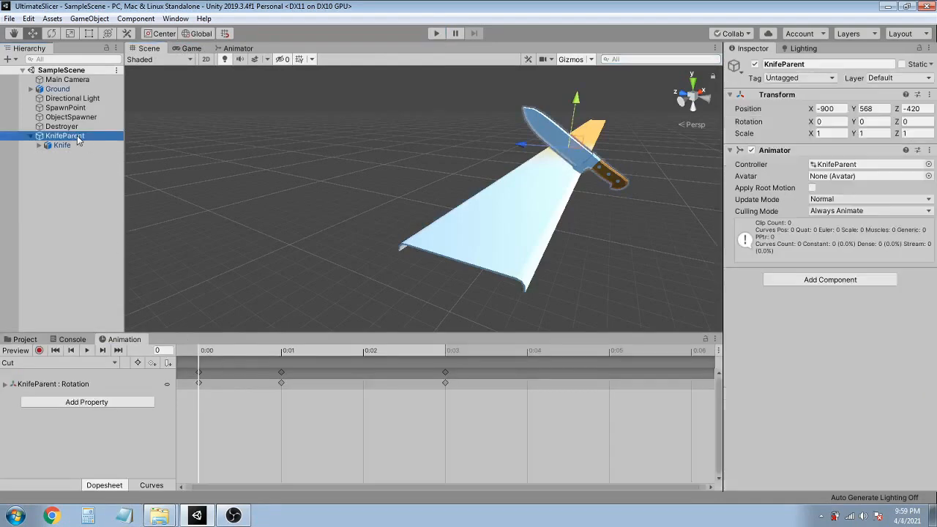
pyautogui.click(235, 50)
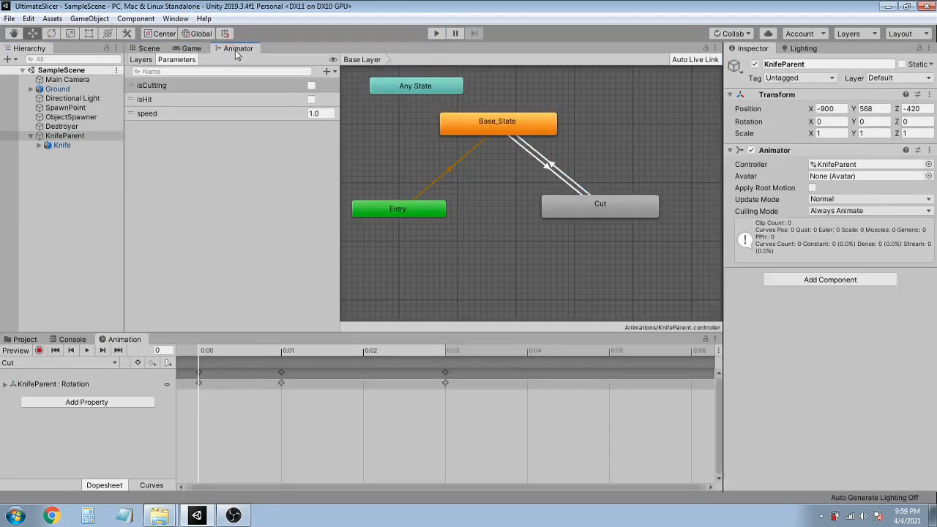
pyautogui.click(554, 168)
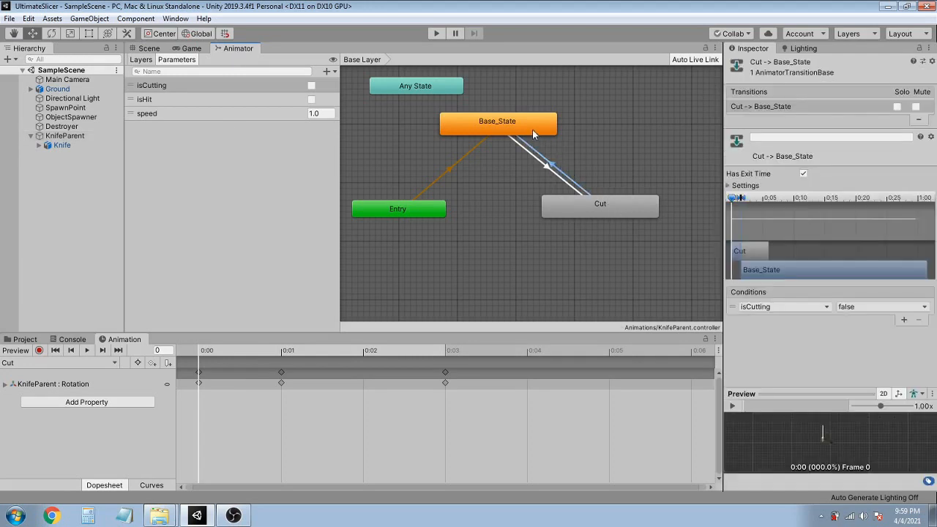
pyautogui.click(729, 186)
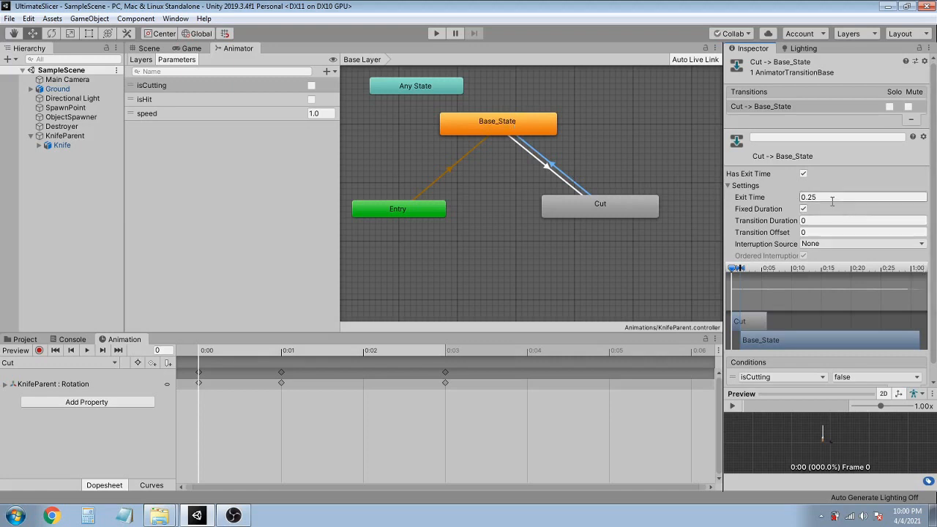
pyautogui.click(786, 198)
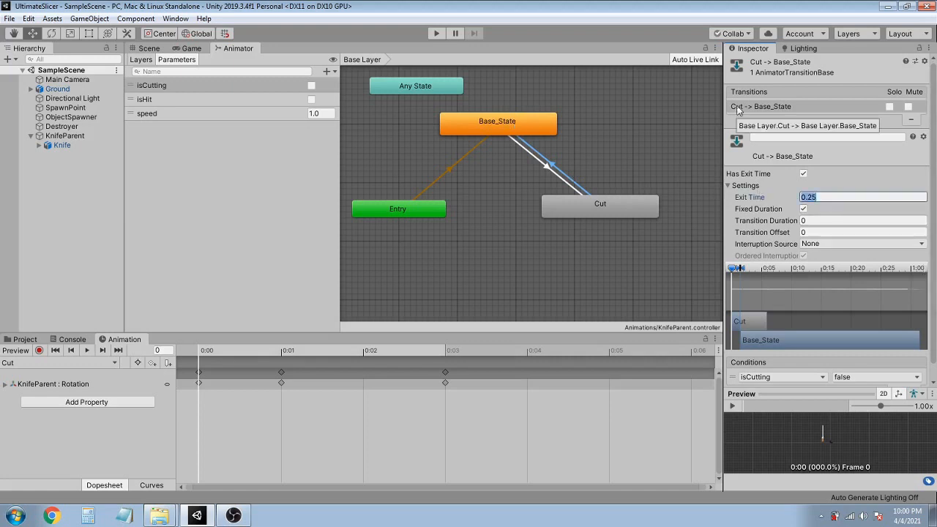
pyautogui.write('0')
pyautogui.press('Return')
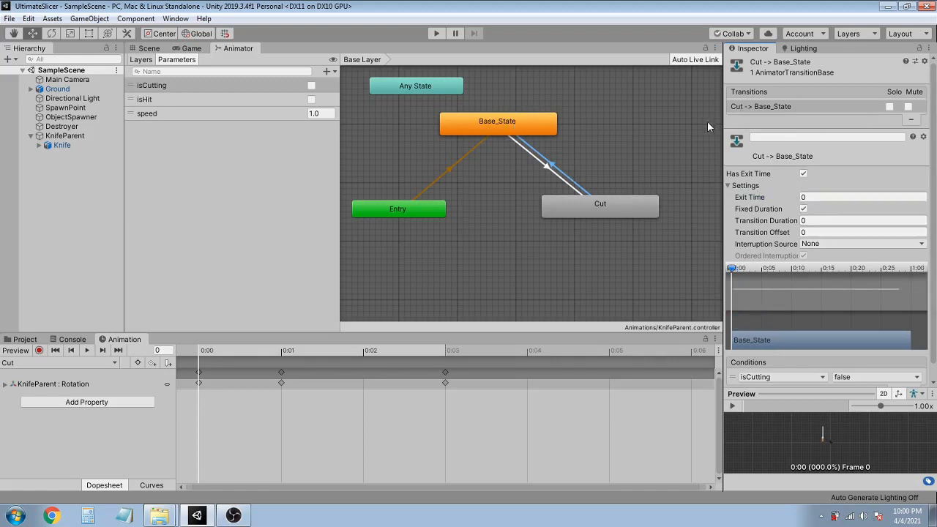
pyautogui.click(434, 34)
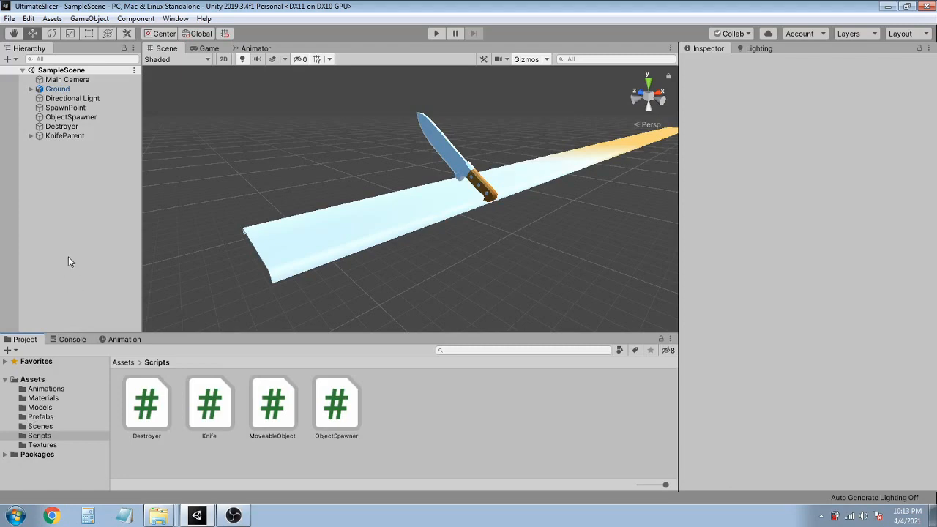
# Create an empty game object at the scene's root level and name it SpeedVisual.
pyautogui.rightClick(68, 256)
pyautogui.click(113, 368)
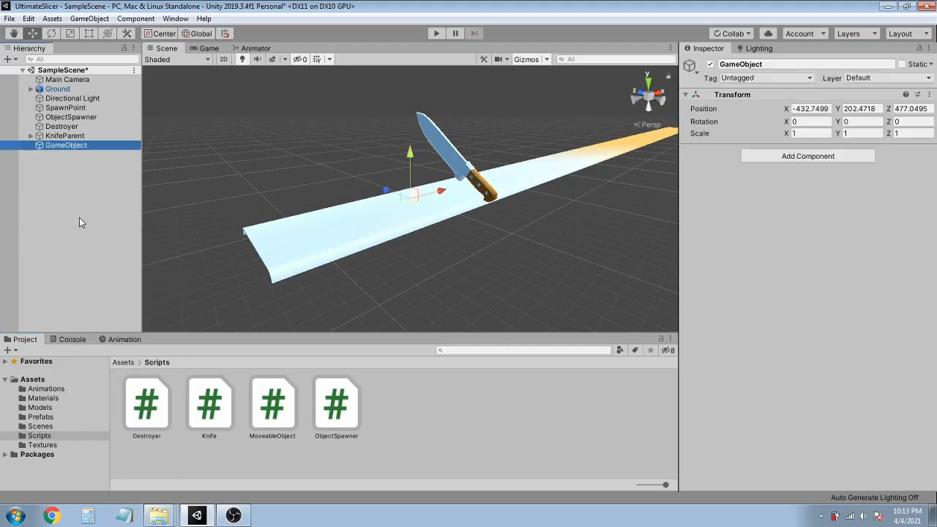
pyautogui.click(73, 144)
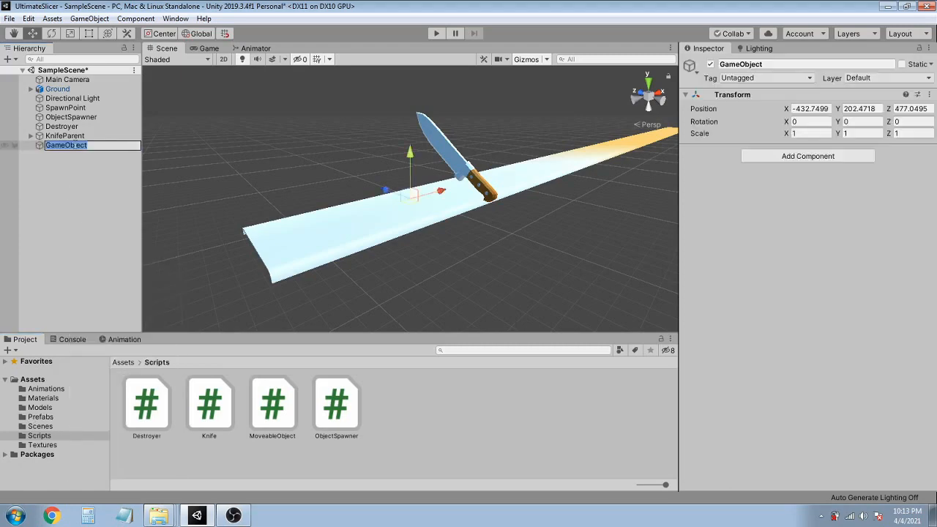
pyautogui.write('SpeedVisual')
pyautogui.press('Return')
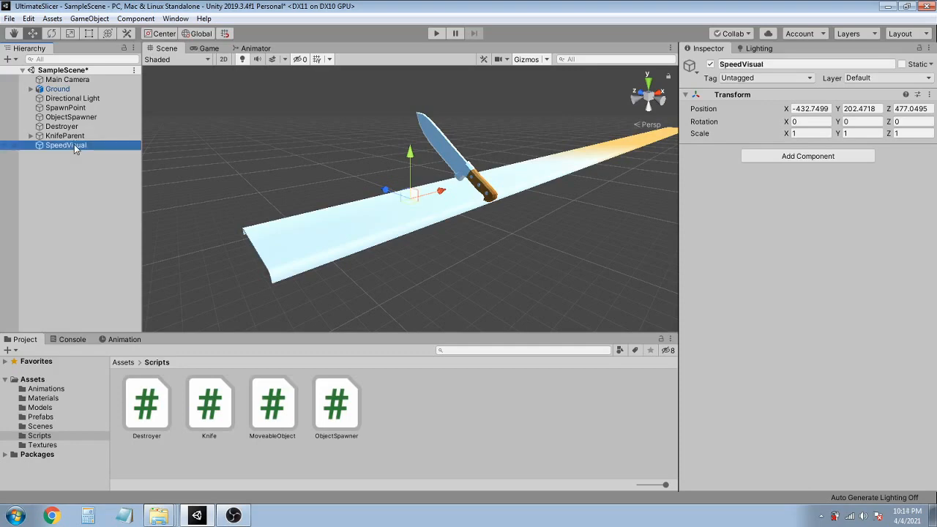
# Set SpeedVisual's position to X 215, Y 122, Z 403 and save the scene.
pyautogui.click(812, 108)
pyautogui.write('215')
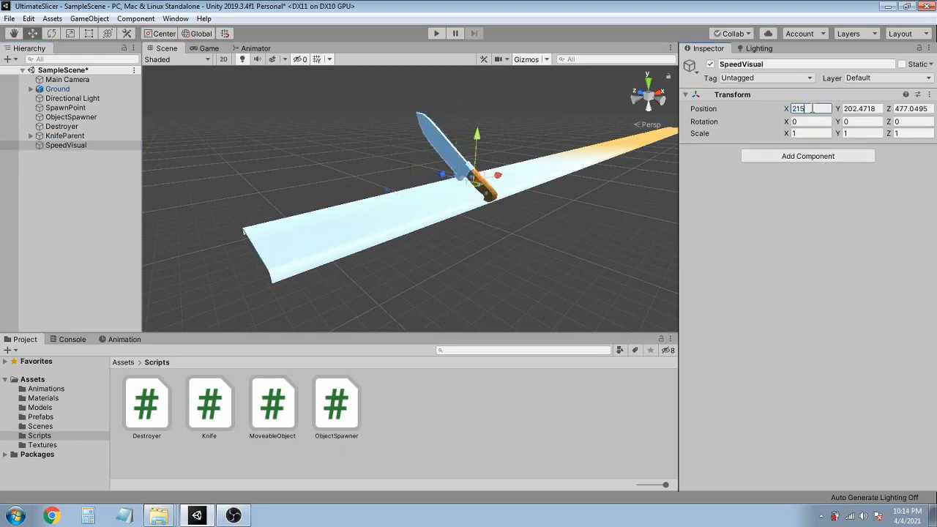
pyautogui.press('Tab')
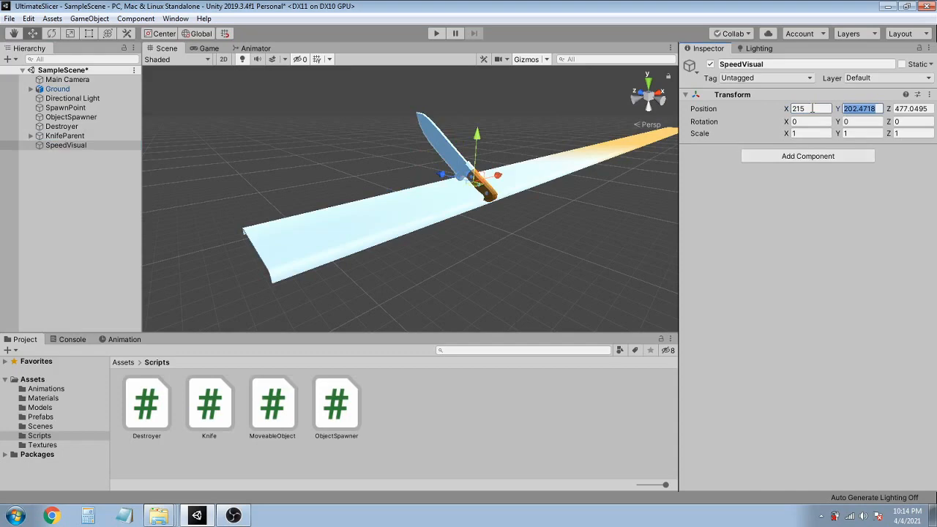
pyautogui.write('122')
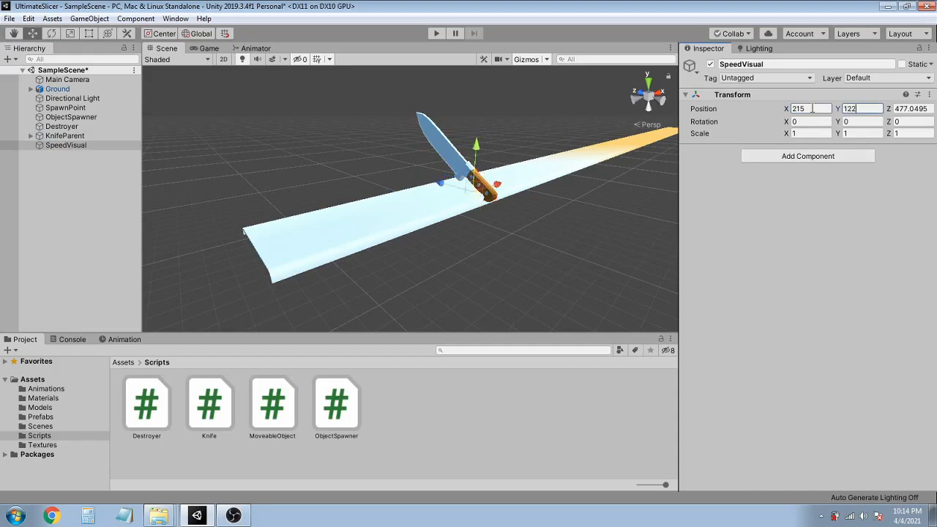
pyautogui.press('Tab')
pyautogui.write('403')
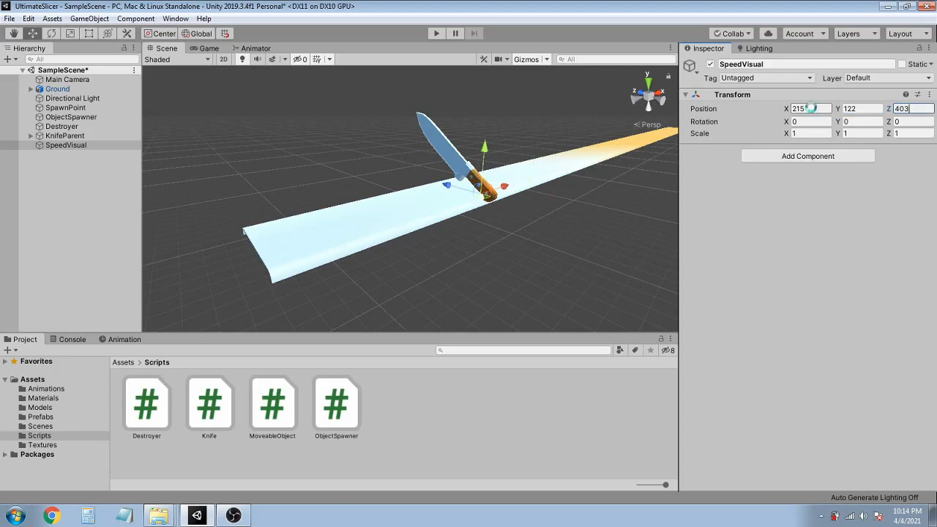
pyautogui.hotkey('ctrl', 's')
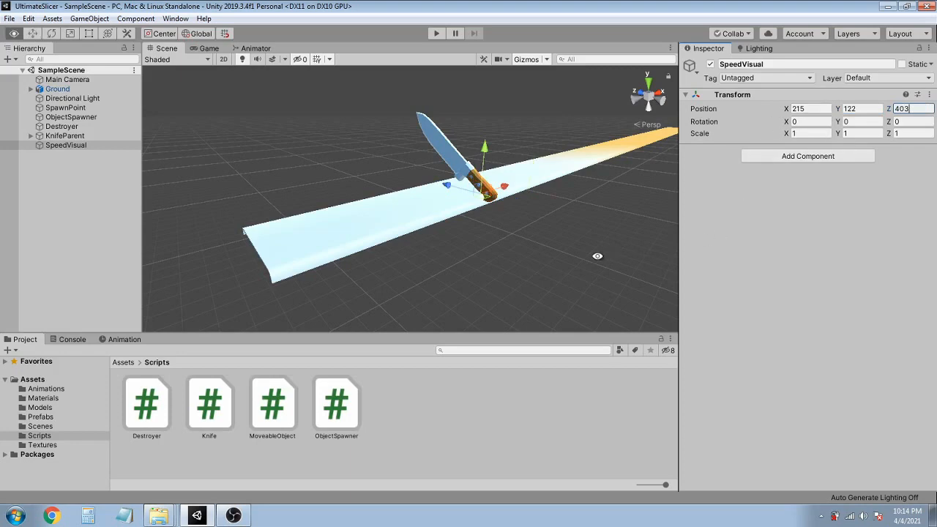
pyautogui.moveTo(515, 243)
pyautogui.keyDown('alt'); pyautogui.mouseDown()
pyautogui.moveTo(601, 235)
pyautogui.moveTo(604, 266)
pyautogui.moveTo(502, 264)
pyautogui.moveTo(502, 254)
pyautogui.mouseUp(); pyautogui.keyUp('alt')
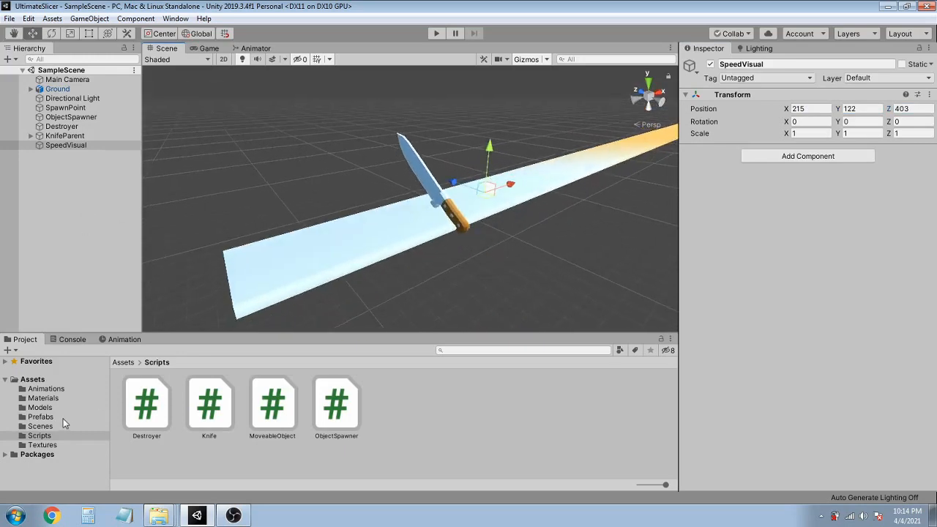
# Create a new folder named Particles in the project's Assets folder.
pyautogui.click(32, 379)
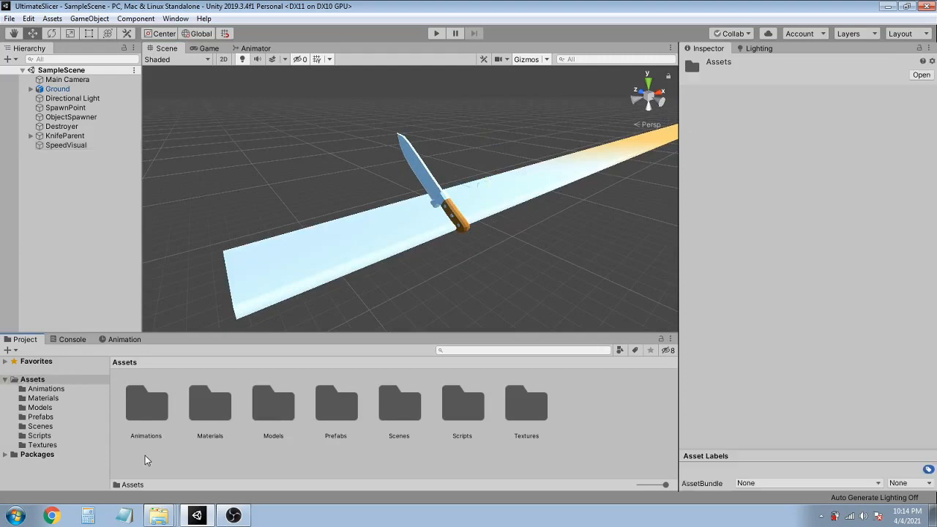
pyautogui.rightClick(143, 466)
pyautogui.moveTo(251, 161)
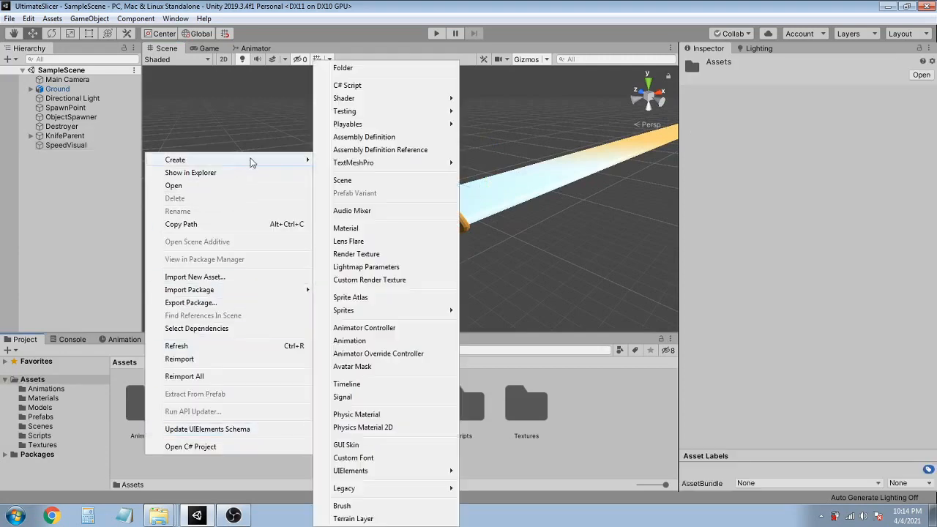
pyautogui.click(343, 68)
pyautogui.write('Pa')
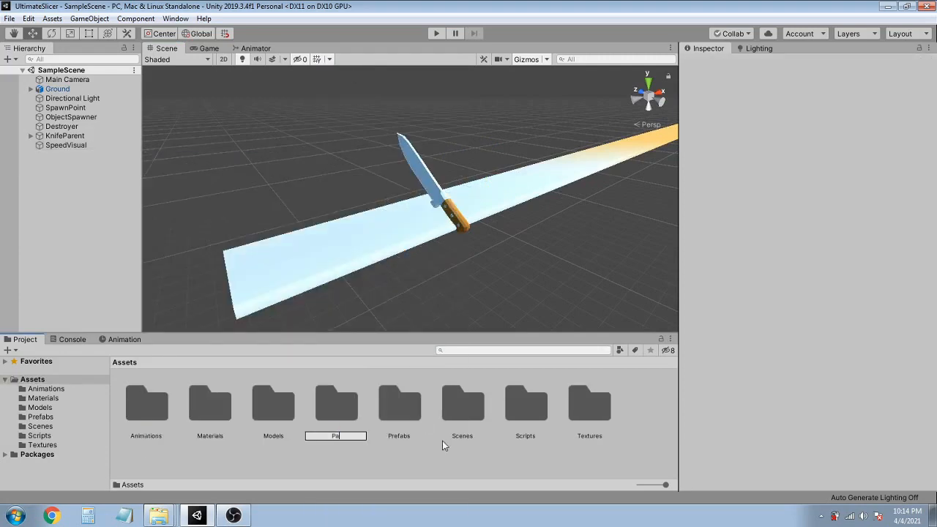
pyautogui.write('rticles')
pyautogui.press('Return')
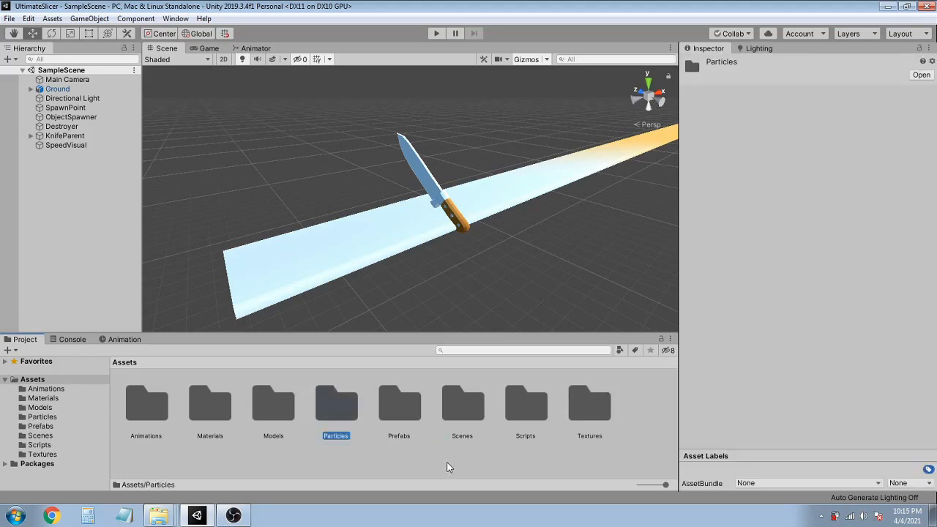
# Import the Spot_Particle image from the UltimateS_ModelsTextures Particles folder into the project's Particles folder.
pyautogui.press('Return')
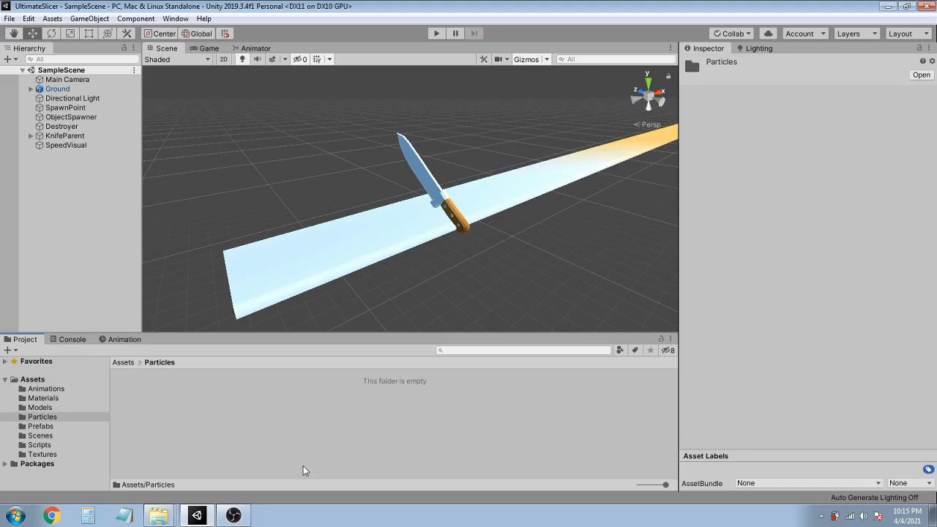
pyautogui.rightClick(179, 451)
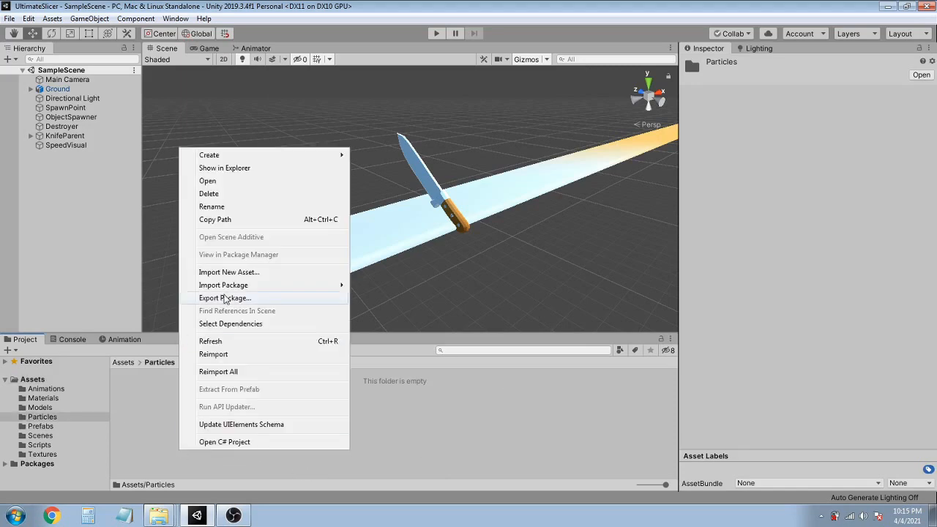
pyautogui.click(282, 275)
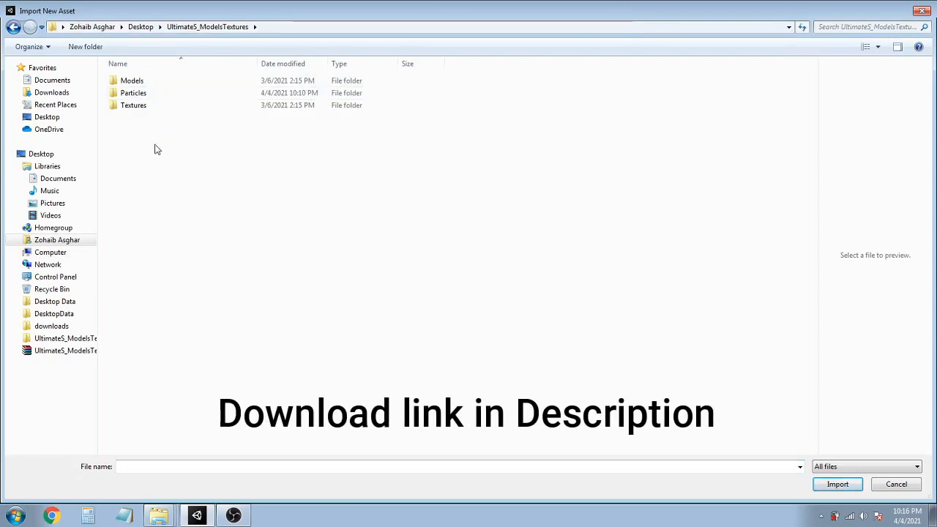
pyautogui.doubleClick(133, 93)
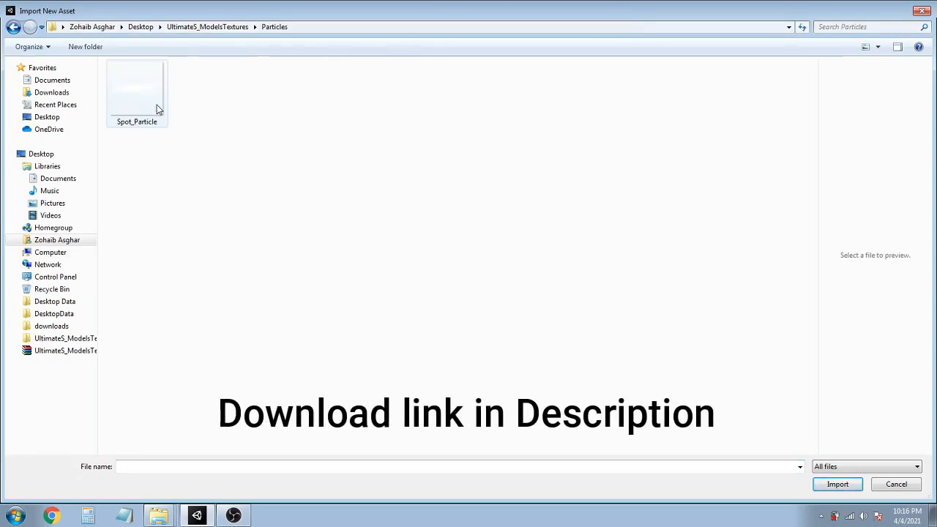
pyautogui.click(134, 112)
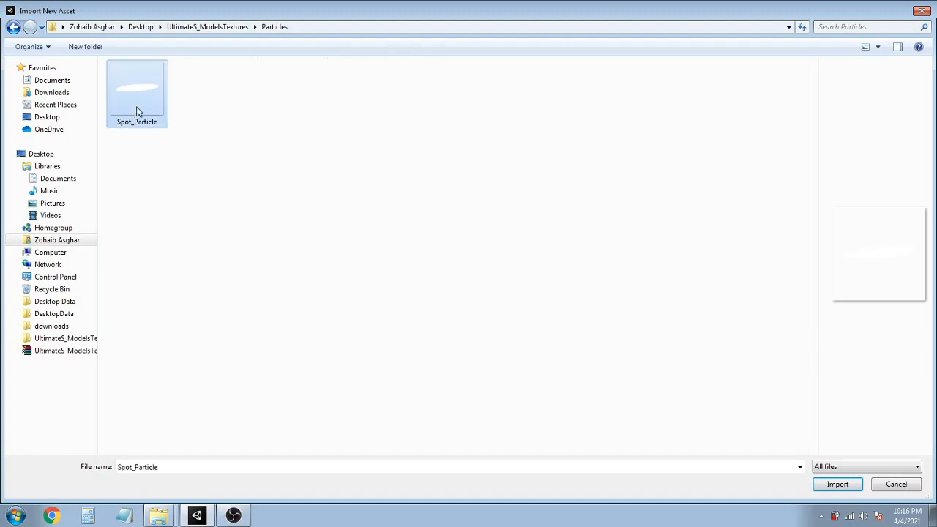
pyautogui.doubleClick(137, 111)
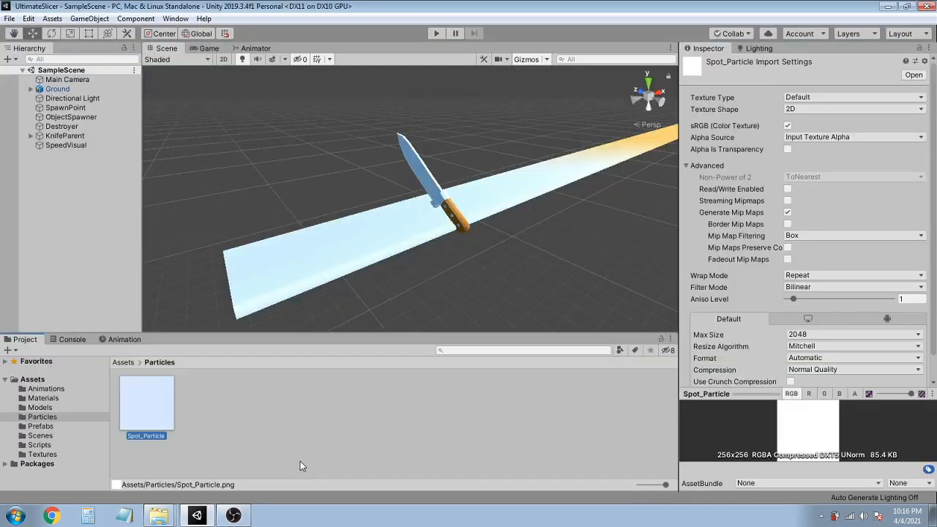
# Create a new material named Visual in the project's Materials folder.
pyautogui.click(43, 398)
pyautogui.rightClick(195, 442)
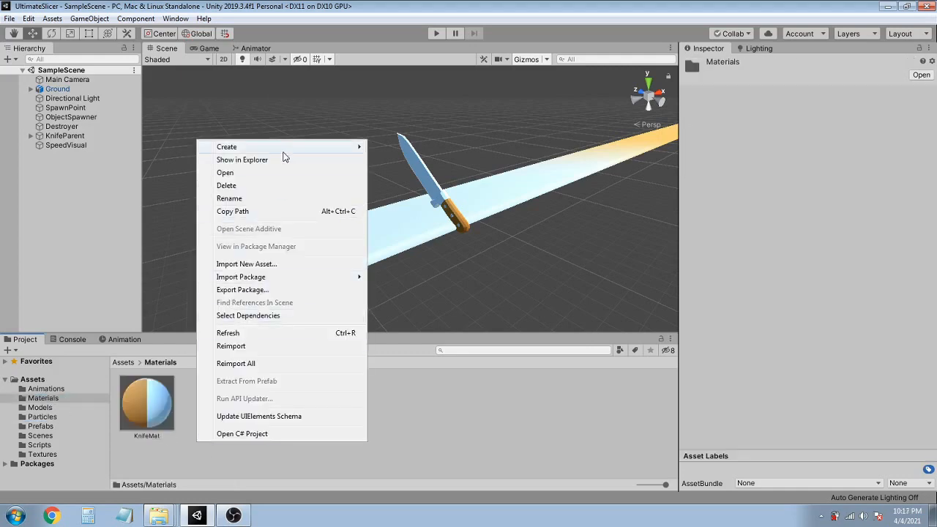
pyautogui.moveTo(290, 153)
pyautogui.click(398, 228)
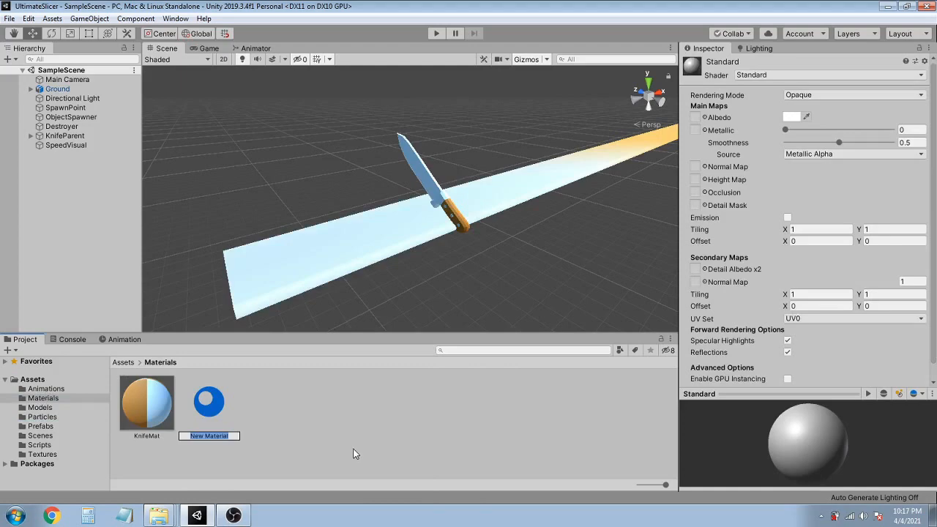
pyautogui.write('Visual')
pyautogui.press('Return')
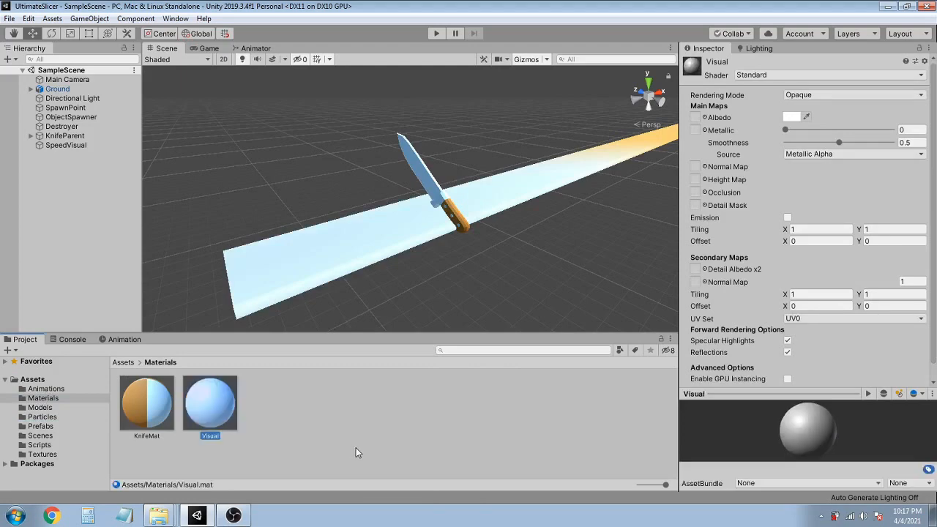
# Change the Visual material's shader to Mobile/Particles/Additive.
pyautogui.click(766, 76)
pyautogui.write('add')
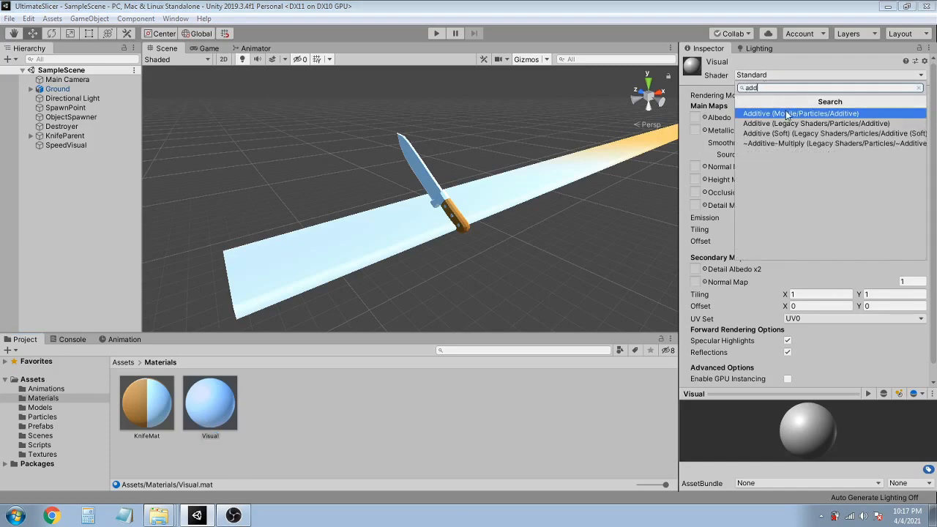
pyautogui.click(787, 115)
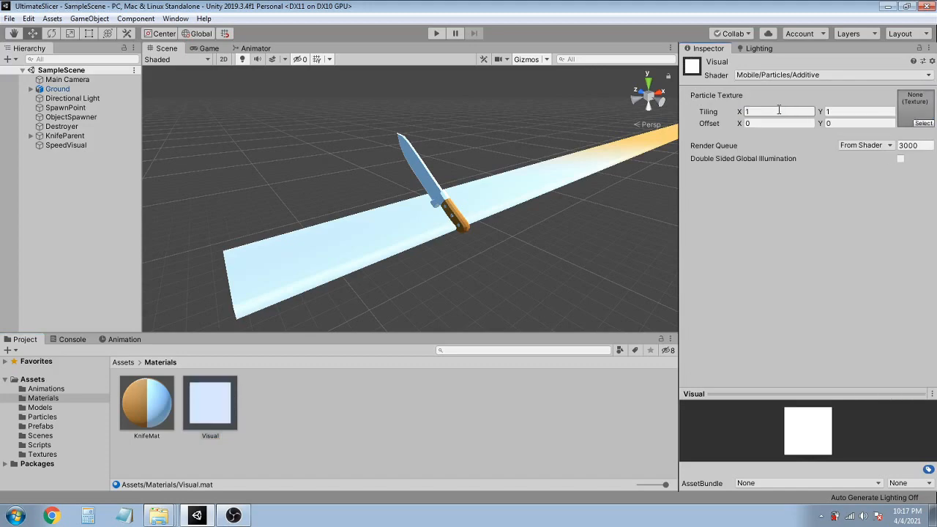
# Assign the Spot_Particle texture to the Visual material and set its render queue to 100.
pyautogui.click(923, 122)
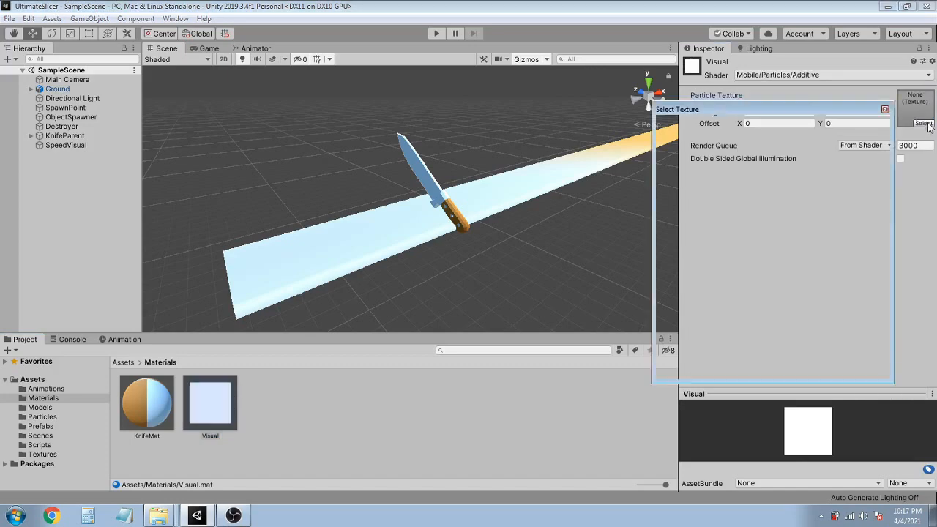
pyautogui.click(774, 165)
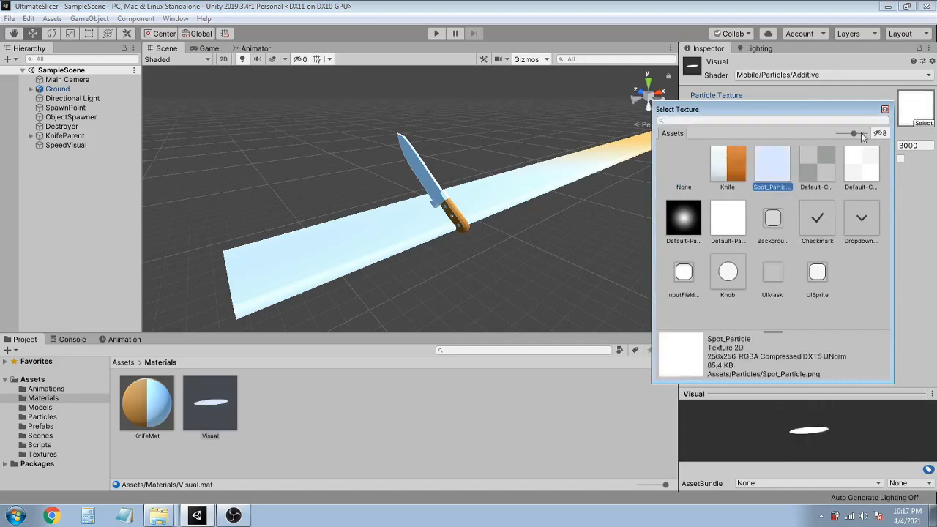
pyautogui.click(885, 110)
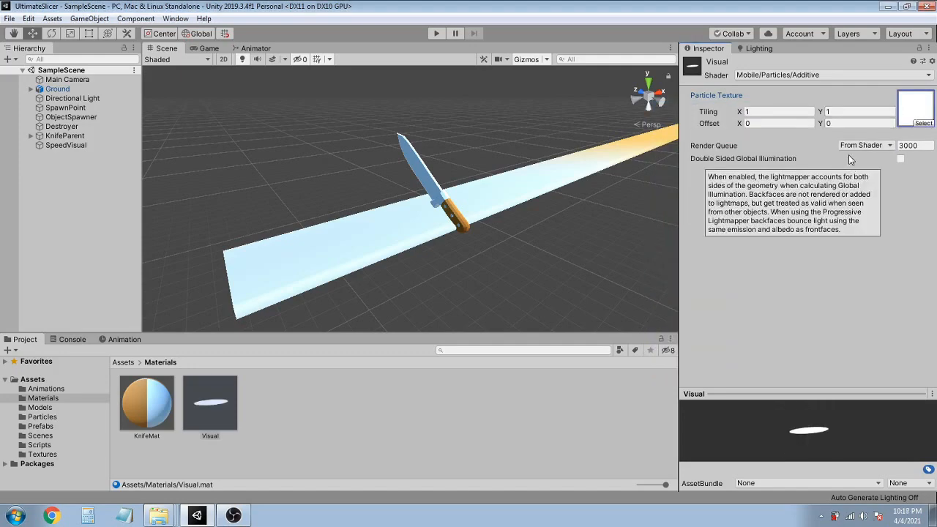
pyautogui.click(920, 145)
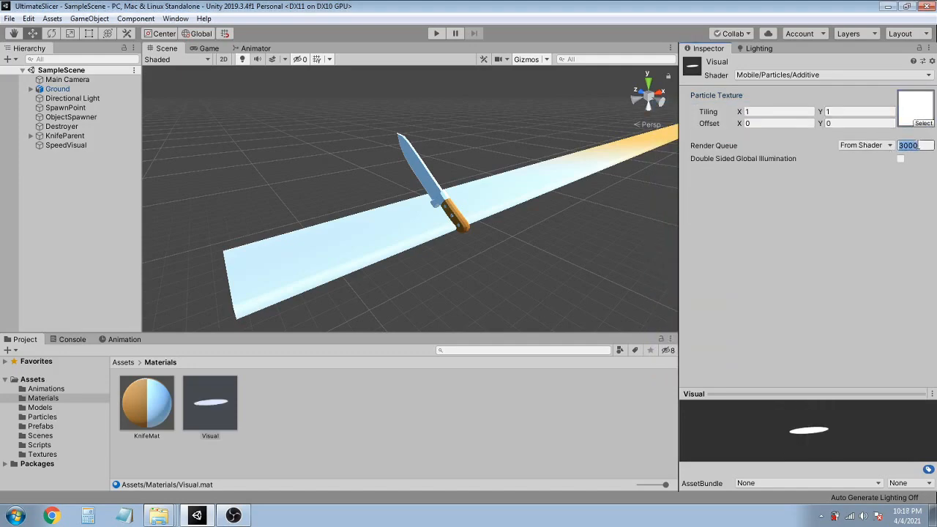
pyautogui.write('100')
# Add a particle system as a child of SpeedVisual and name it Visual1.
pyautogui.click(63, 147)
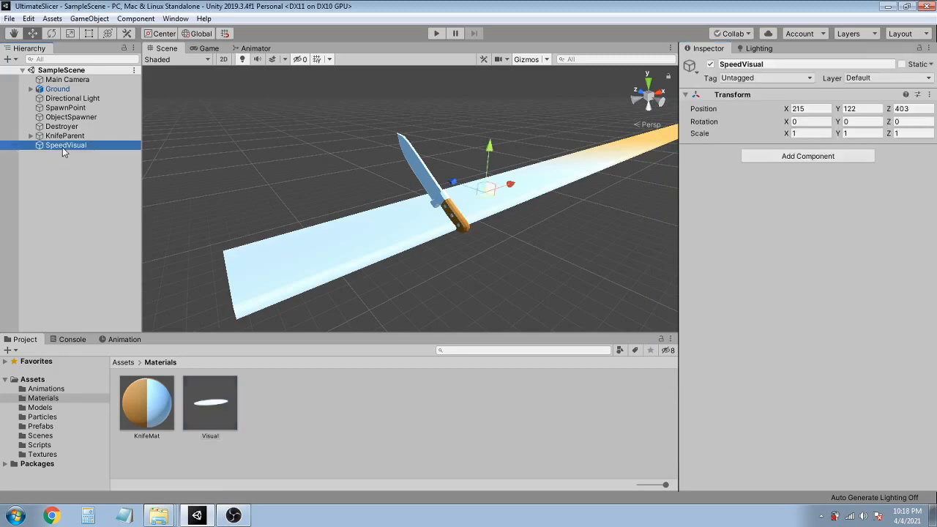
pyautogui.rightClick(62, 147)
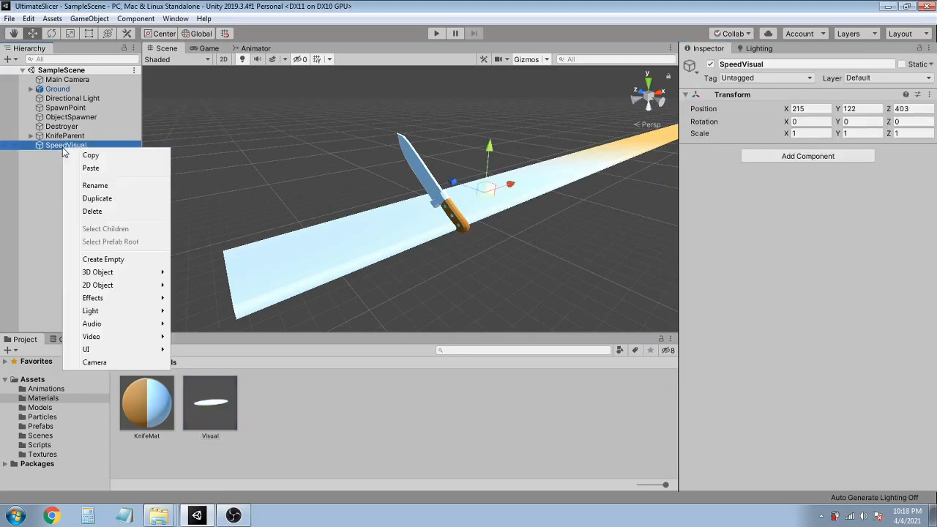
pyautogui.moveTo(132, 298)
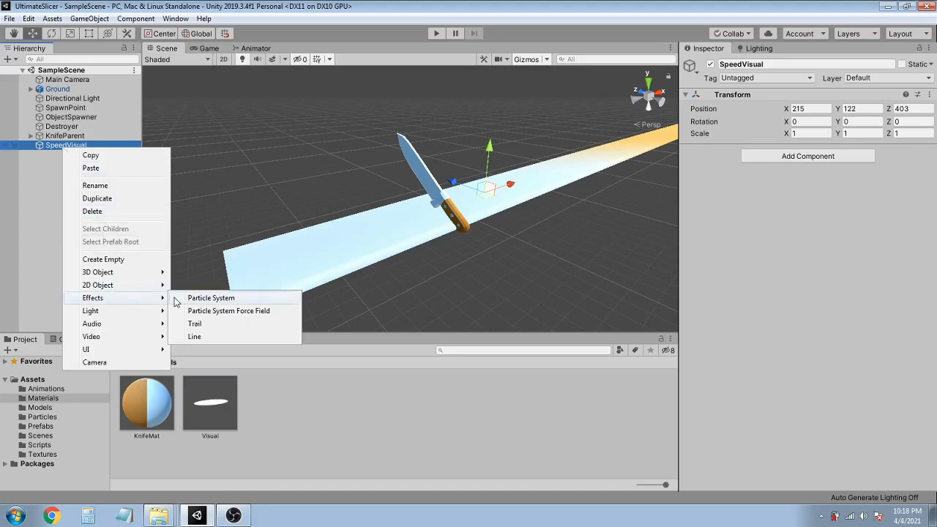
pyautogui.click(192, 298)
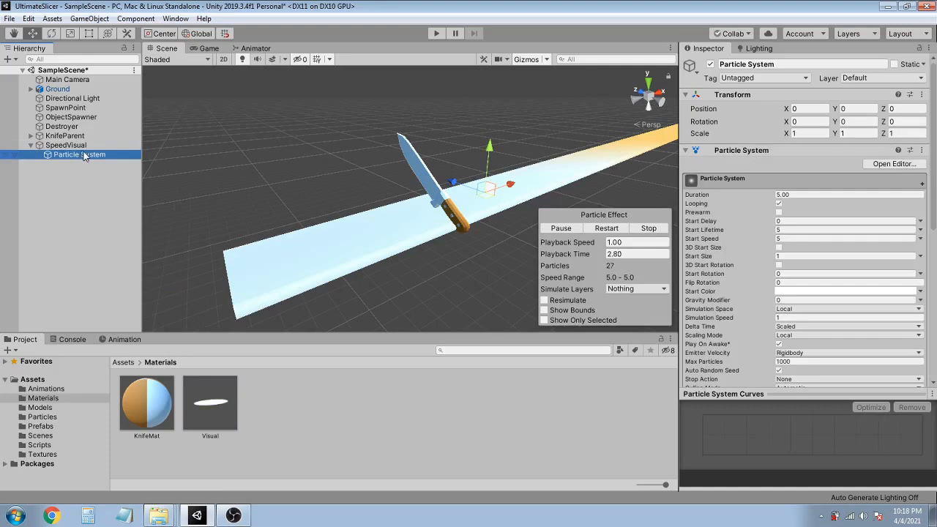
pyautogui.click(88, 155)
pyautogui.write('Visual1')
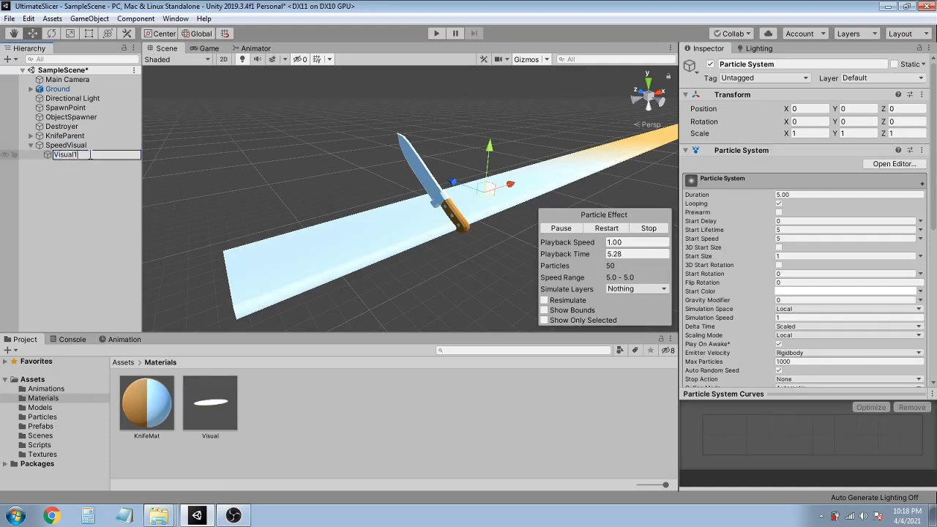
pyautogui.press('Return')
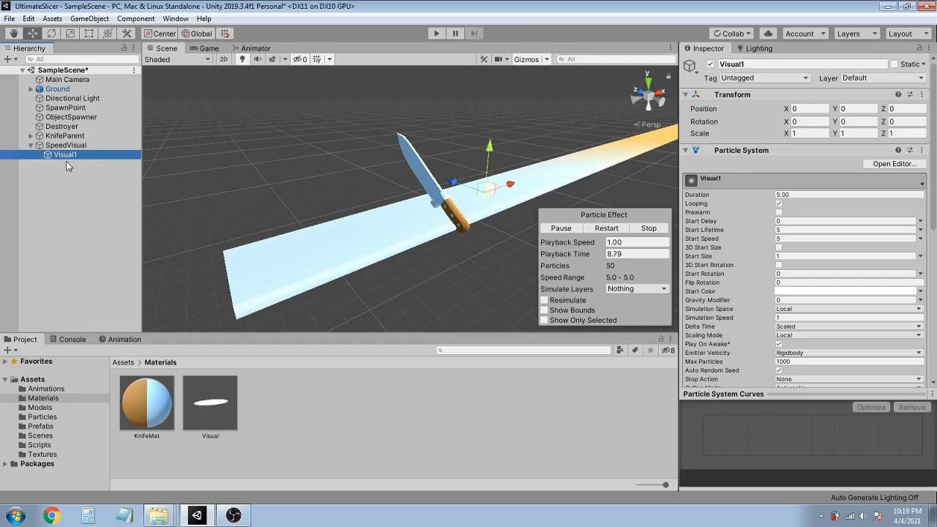
# Set Visual1's position to X 1730, Y 255, Z -319.
pyautogui.click(806, 109)
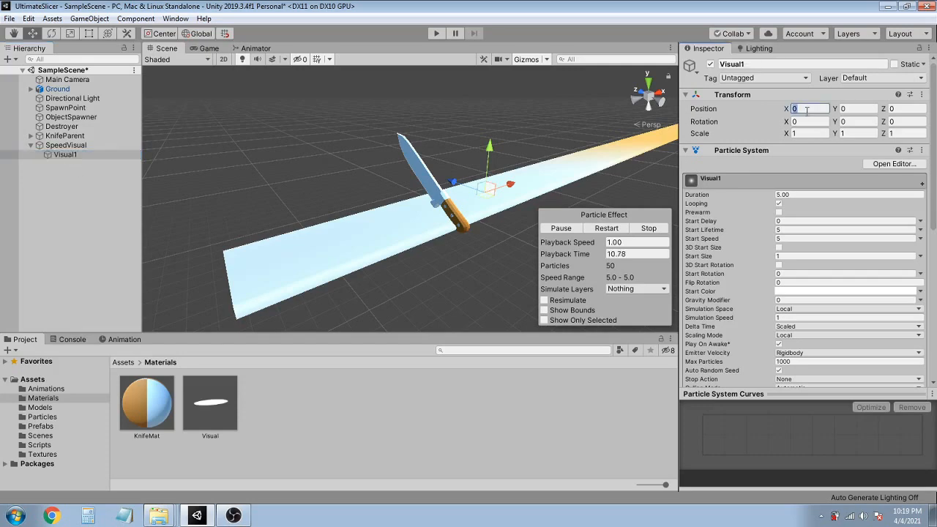
pyautogui.write('17')
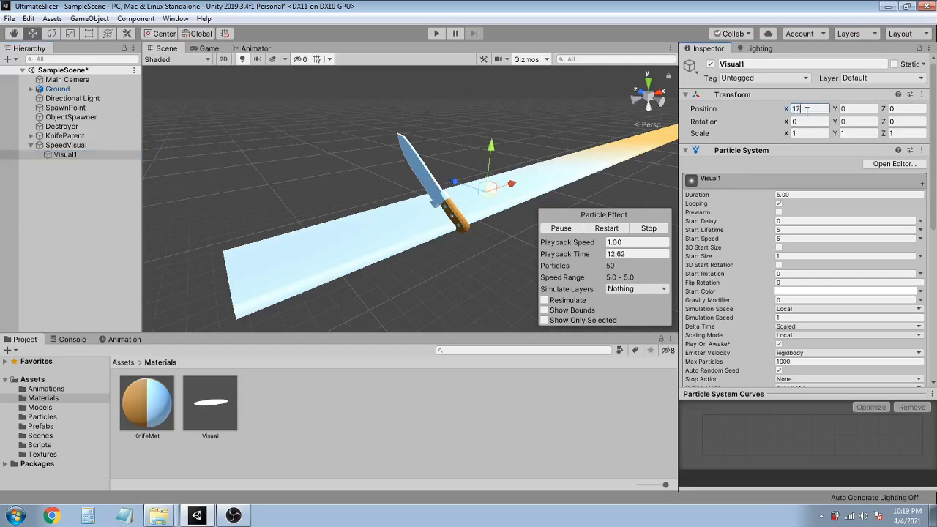
pyautogui.write('30')
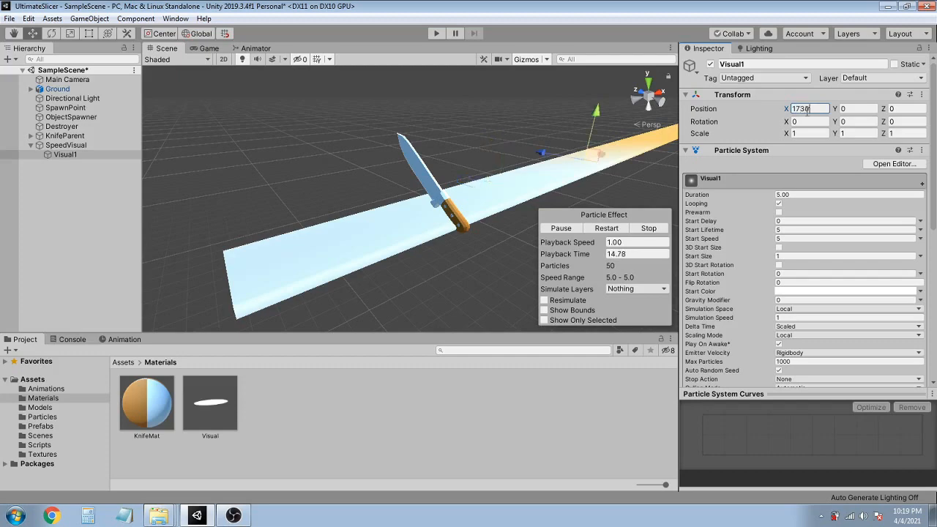
pyautogui.press('Tab')
pyautogui.write('255')
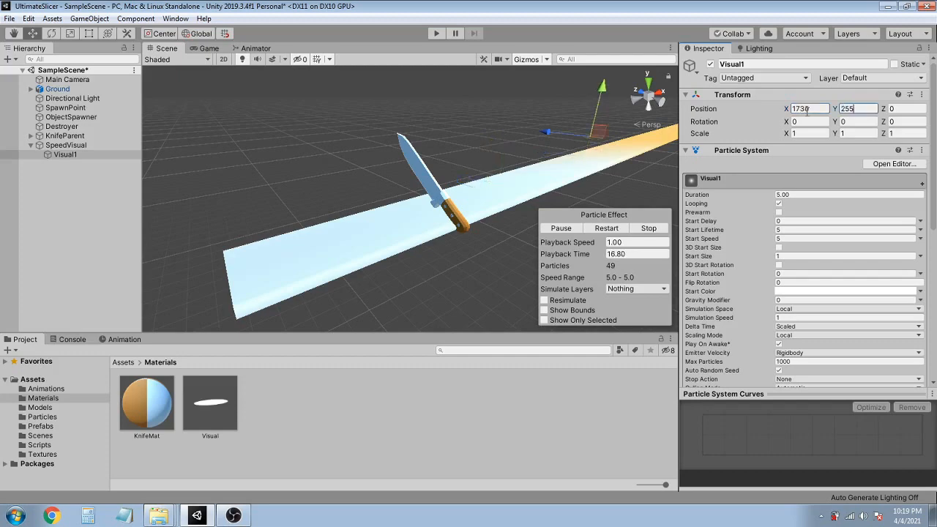
pyautogui.press('Tab')
pyautogui.write('-319')
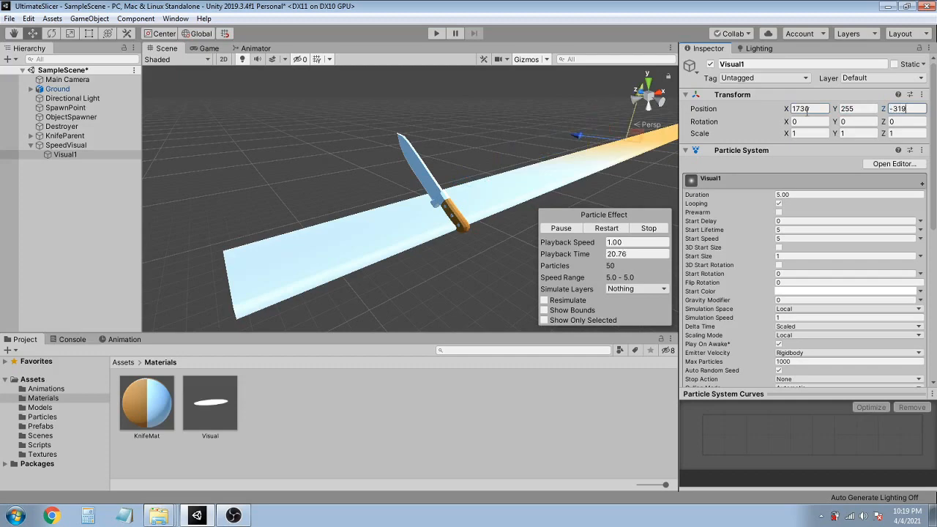
# Set Visual1's Y rotation to -90 and its scale to 37 on all three axes.
pyautogui.click(850, 122)
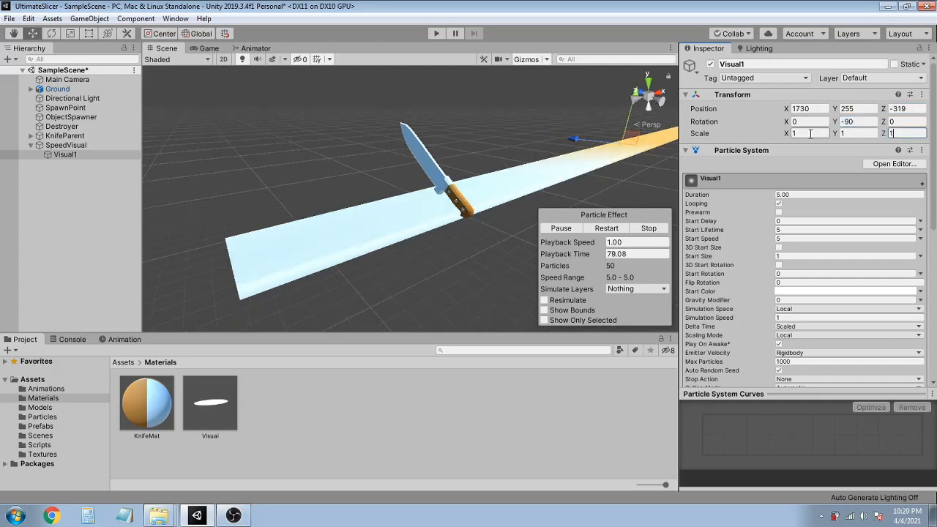
pyautogui.click(810, 133)
pyautogui.press('Tab')
pyautogui.write('3')
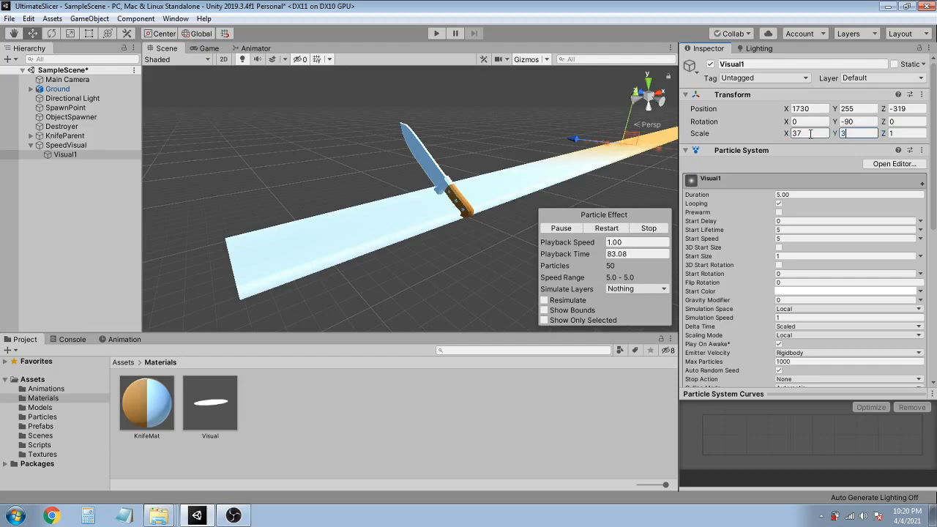
pyautogui.write('7')
pyautogui.press('Tab')
pyautogui.write('37')
pyautogui.press('Return')
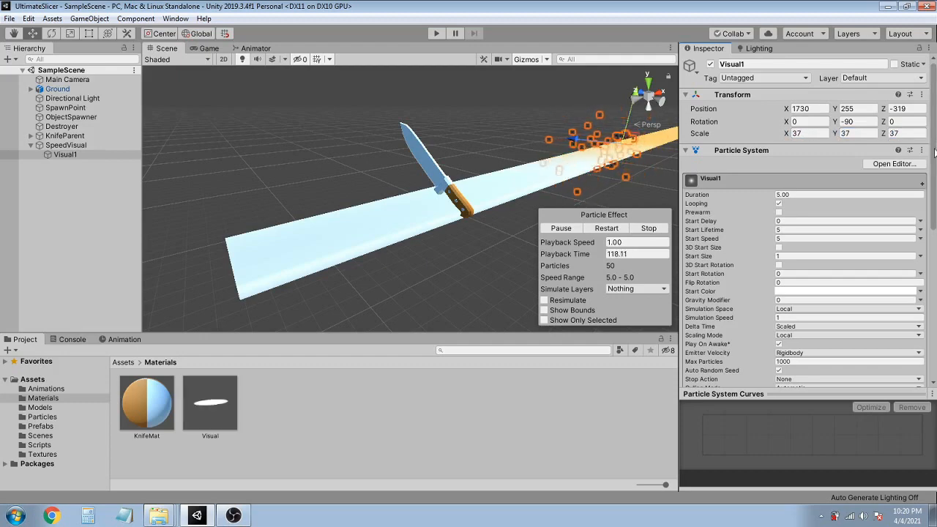
# Assign the Visual material to the Renderer module of Visual1's particle system.
pyautogui.scroll(-10, 736, 308)
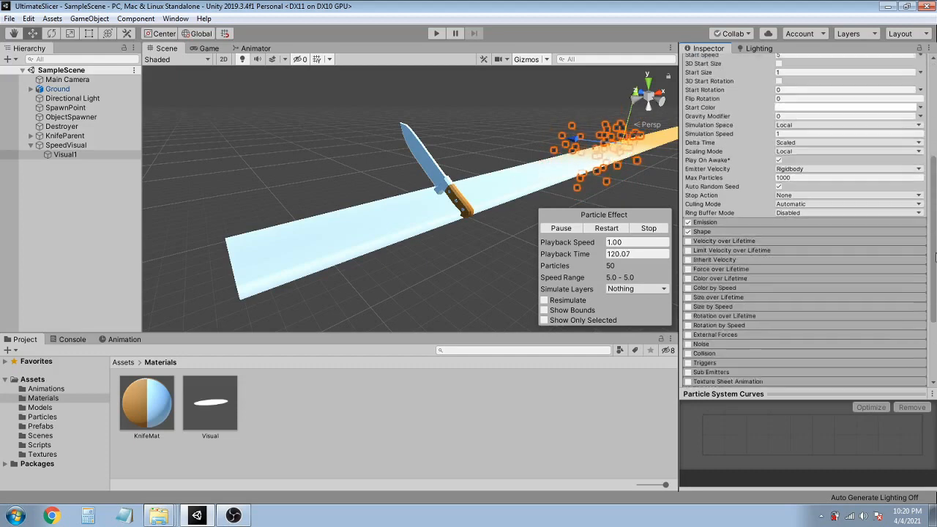
pyautogui.click(700, 325)
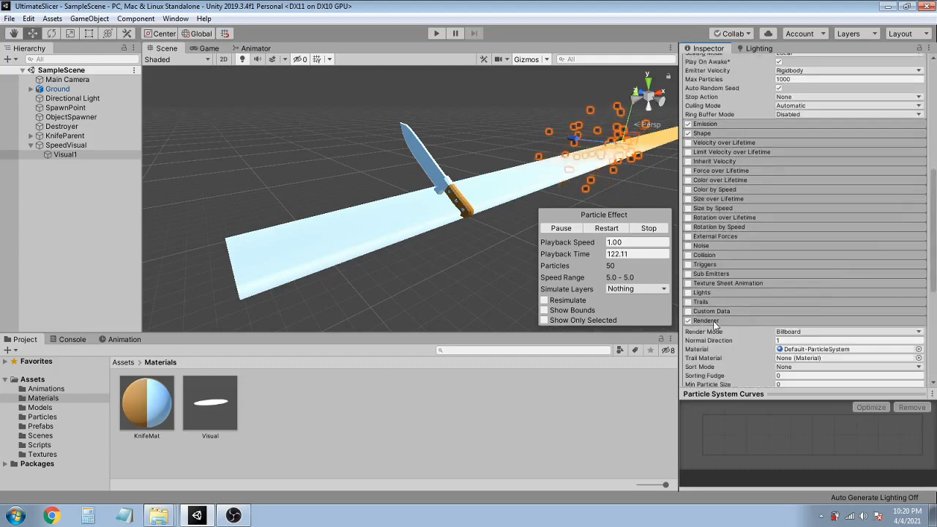
pyautogui.moveTo(933, 263); pyautogui.dragTo(933, 292)
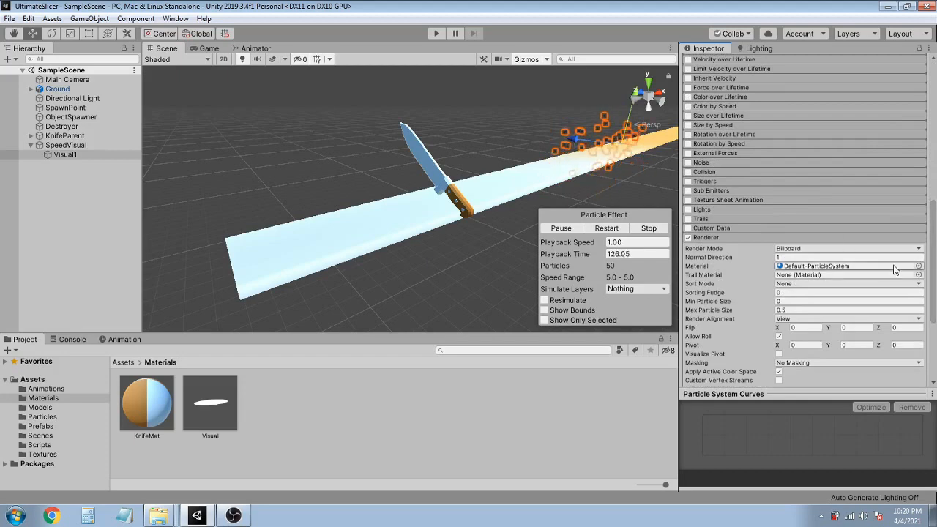
pyautogui.click(917, 266)
pyautogui.moveTo(886, 222); pyautogui.dragTo(895, 186)
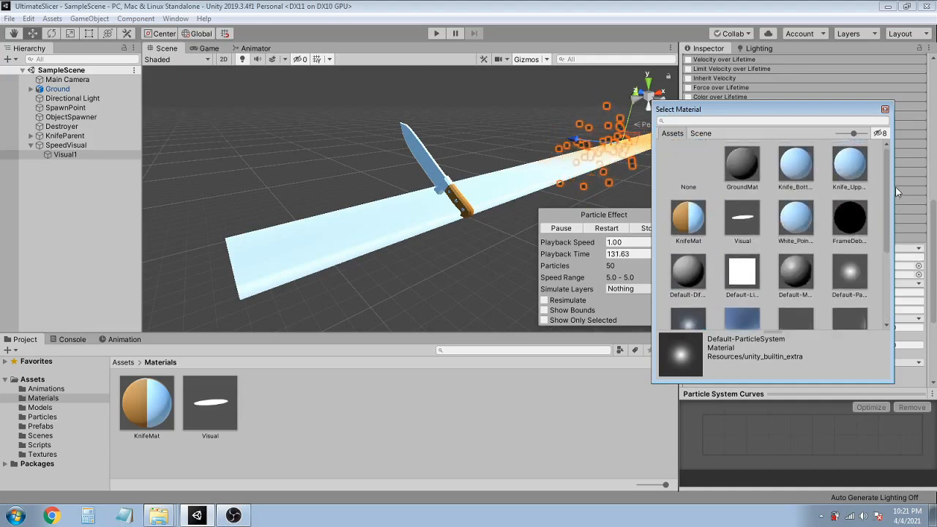
pyautogui.click(742, 220)
pyautogui.click(885, 109)
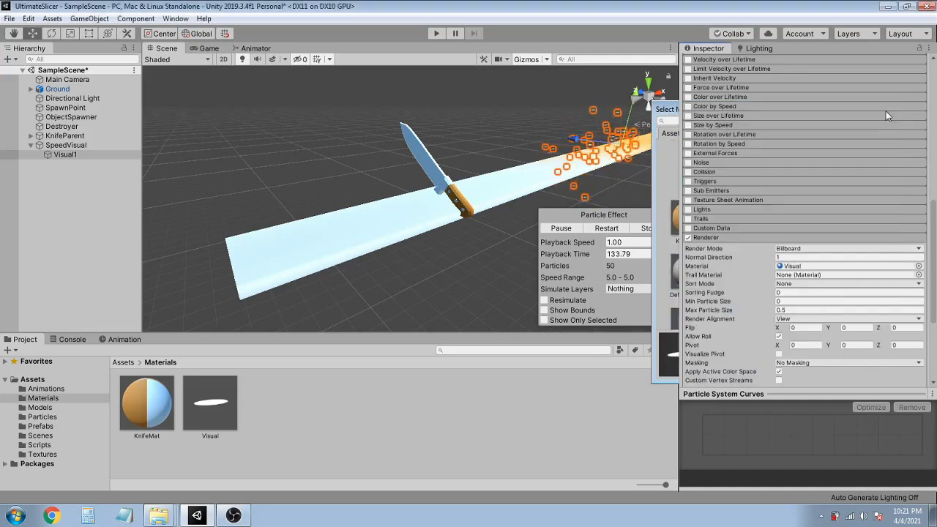
# Set the render mode of Visual1's particle renderer to Horizontal Billboard.
pyautogui.click(885, 249)
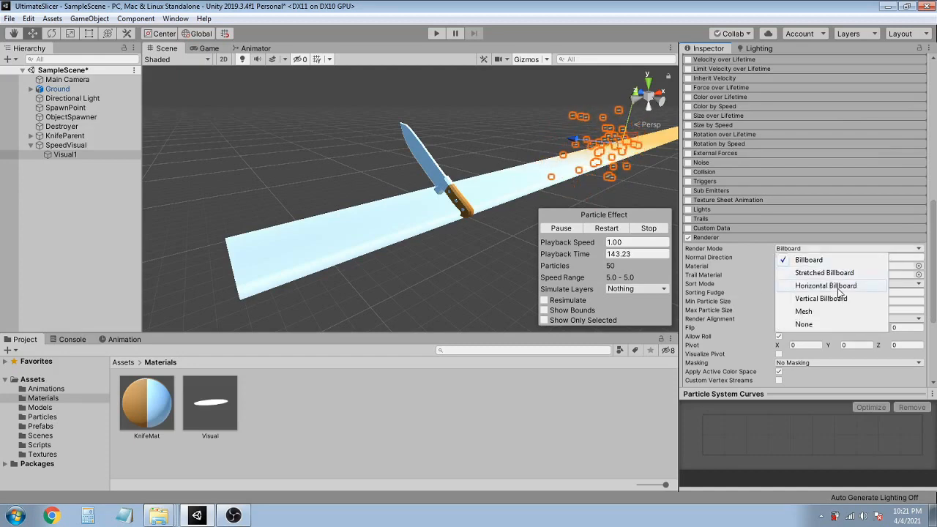
pyautogui.click(839, 291)
pyautogui.scroll(-3, 931, 310)
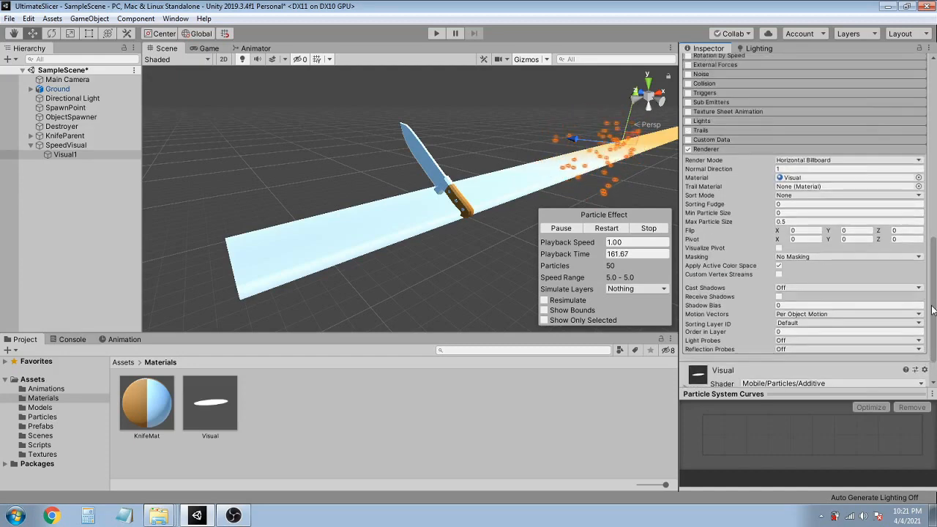
# Set Visual1's start lifetime to 9.5 and its start speed to 35.
pyautogui.moveTo(932, 310); pyautogui.dragTo(935, 176)
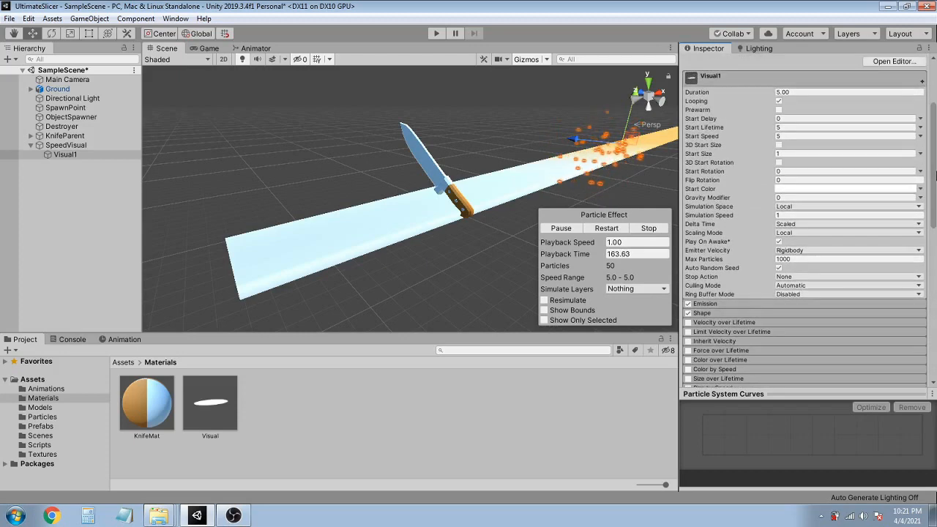
pyautogui.click(787, 125)
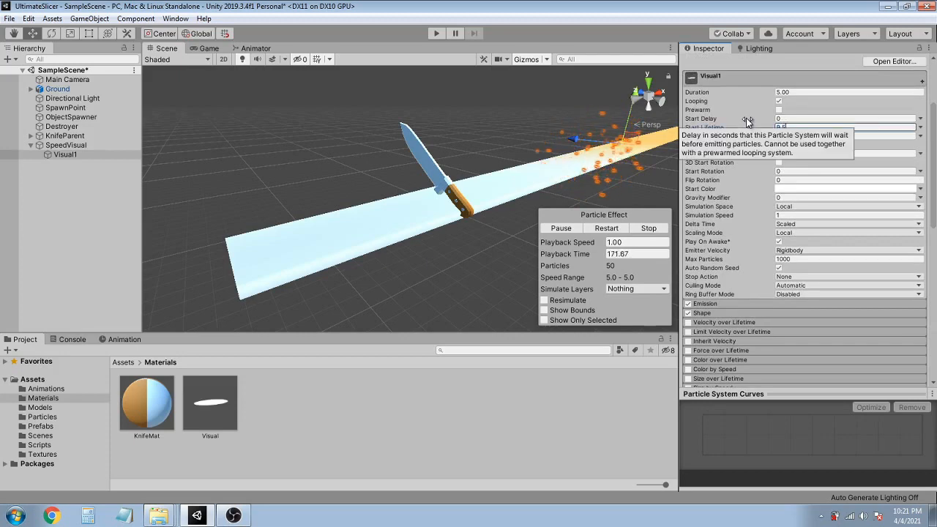
pyautogui.click(791, 134)
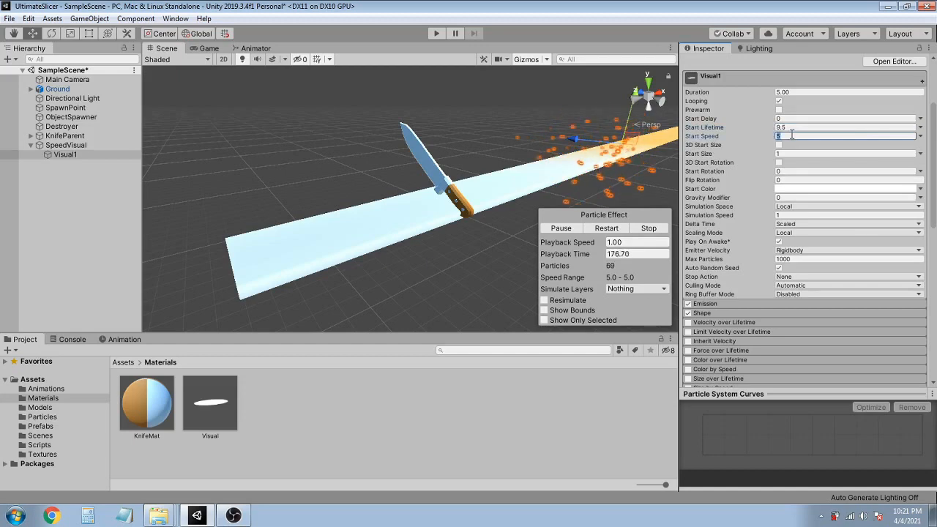
pyautogui.write('35')
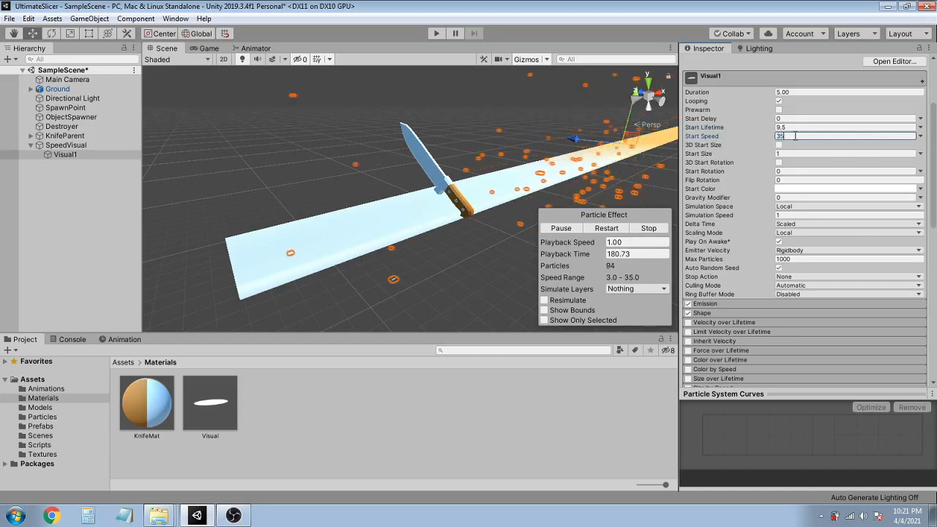
# Set Visual1's start size to 1.3 and limit its max particles to 80.
pyautogui.scroll(-2, 797, 168)
pyautogui.click(802, 200)
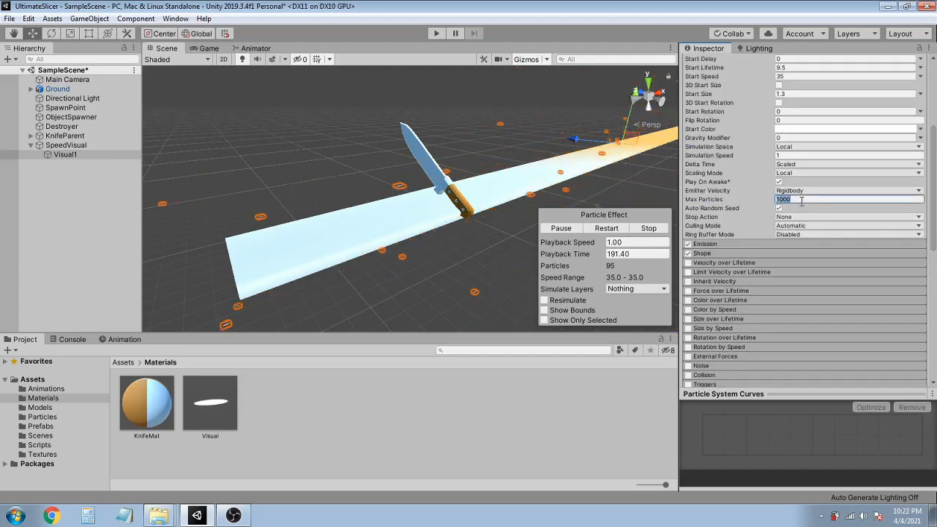
pyautogui.write('80')
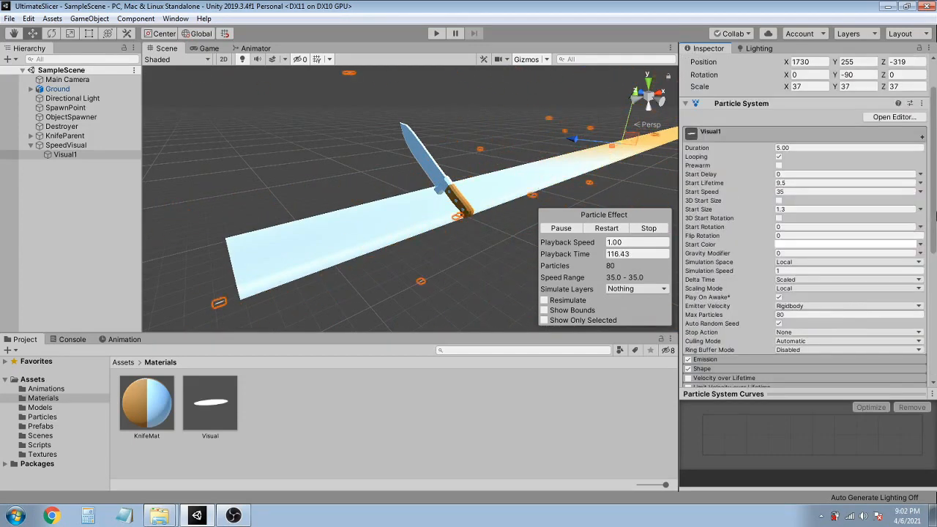
# Set the rate over time in Visual1's Emission module to 2.5.
pyautogui.scroll(-2, 705, 293)
pyautogui.click(704, 291)
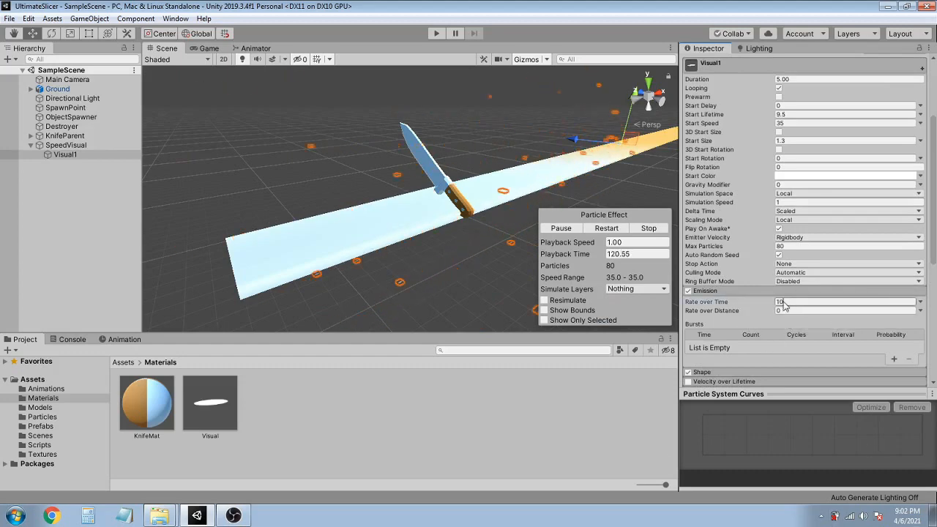
pyautogui.click(783, 303)
pyautogui.write('2')
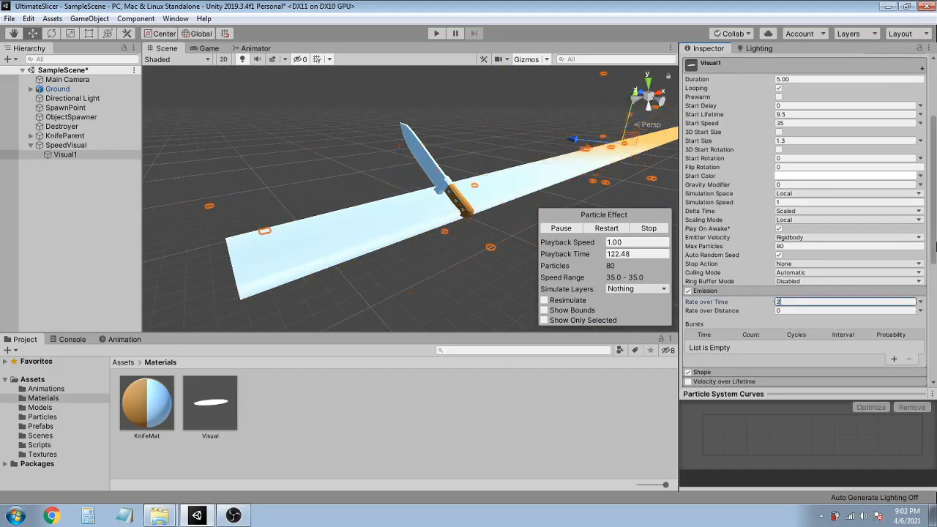
pyautogui.write('.5')
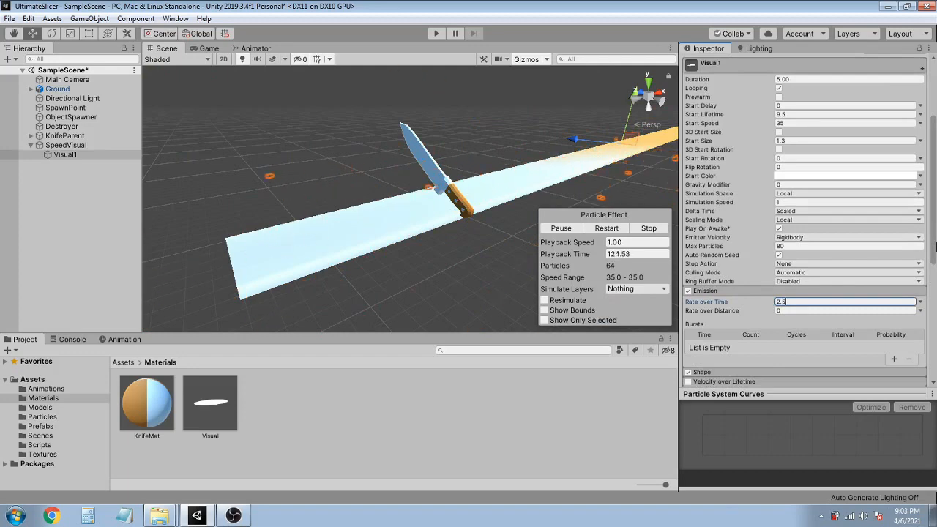
pyautogui.press('Return')
# Set the cone angle in Visual1's Shape module to 0.
pyautogui.scroll(-3, 736, 317)
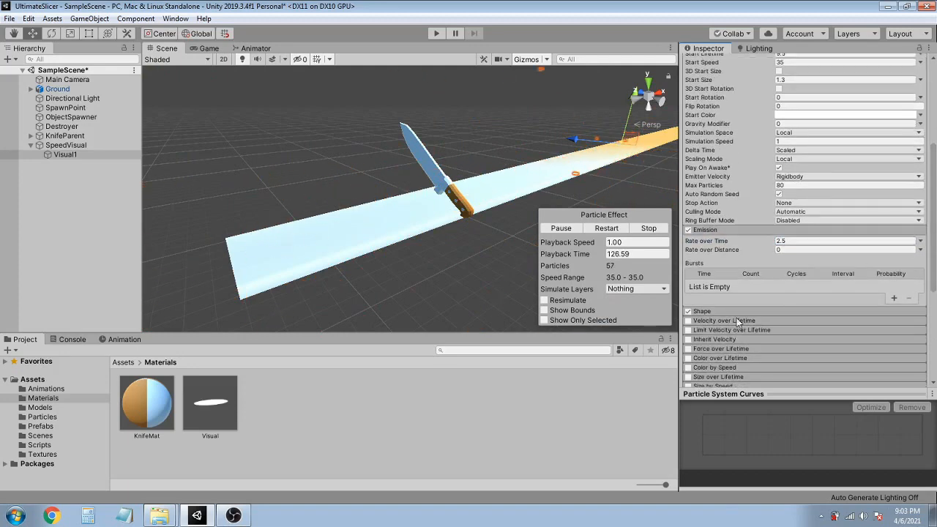
pyautogui.click(706, 313)
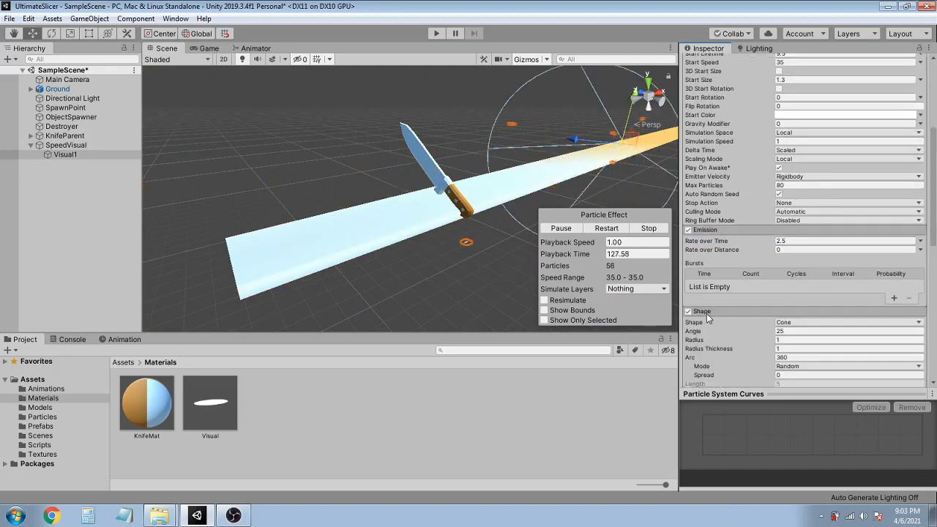
pyautogui.click(805, 331)
pyautogui.write('0')
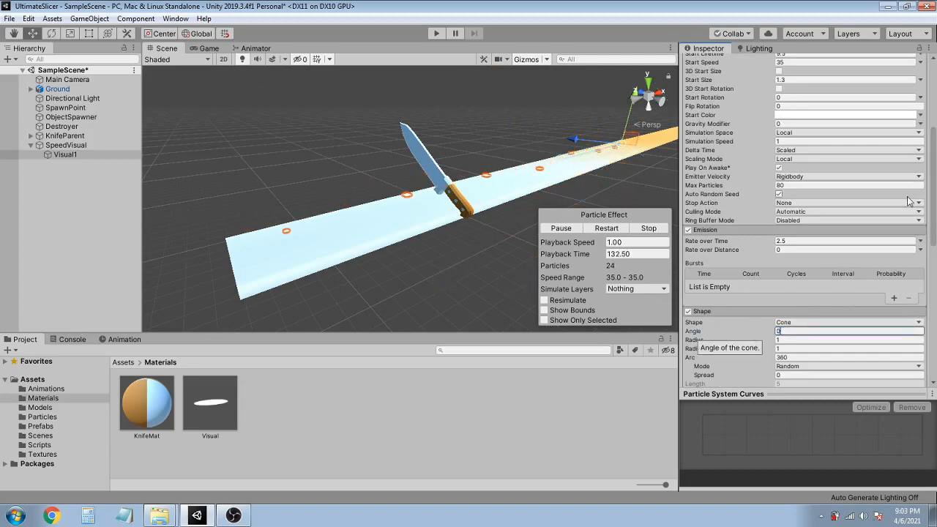
# Enable Size over Lifetime on Visual1 and turn on separate axes for it.
pyautogui.moveTo(933, 231); pyautogui.dragTo(933, 303)
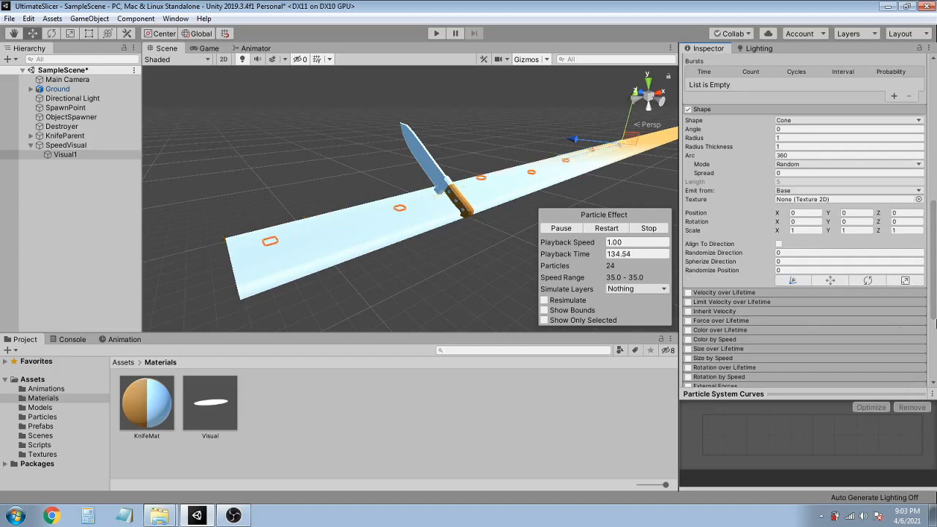
pyautogui.click(688, 349)
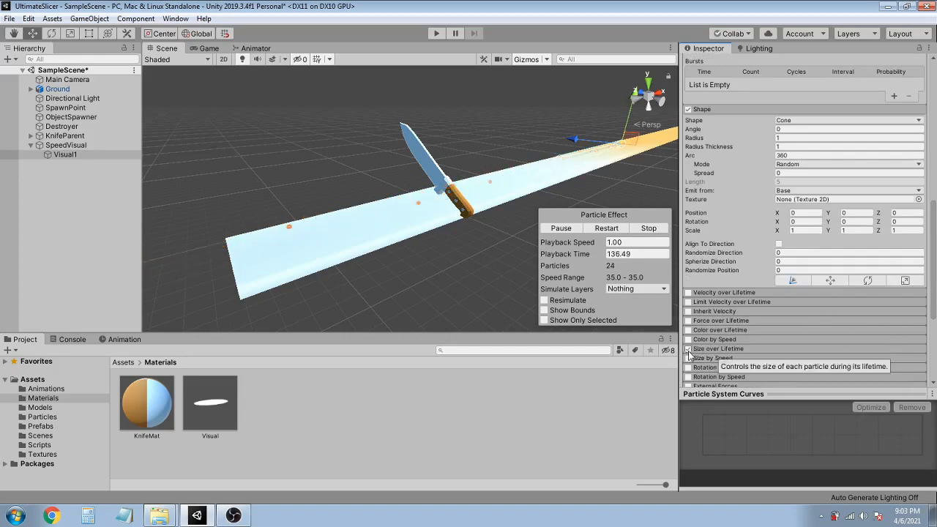
pyautogui.click(711, 349)
pyautogui.moveTo(933, 262); pyautogui.dragTo(935, 278)
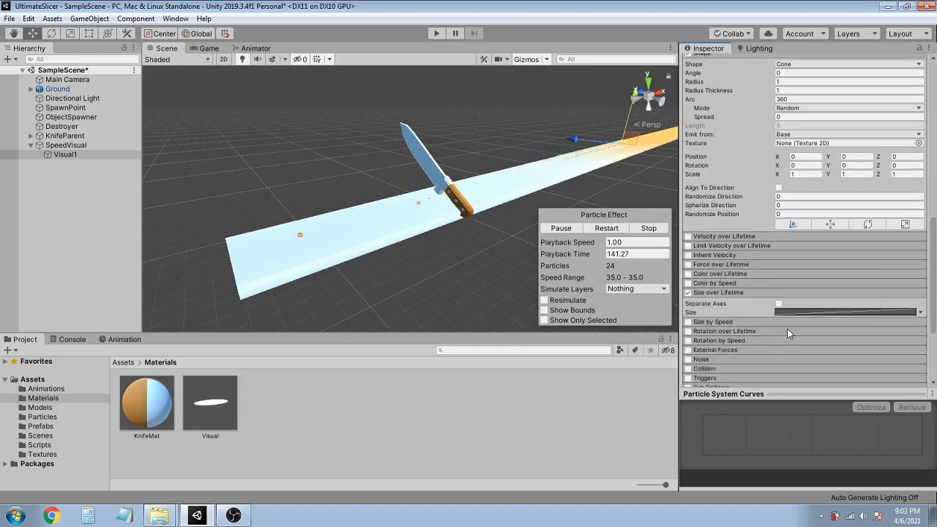
pyautogui.click(778, 304)
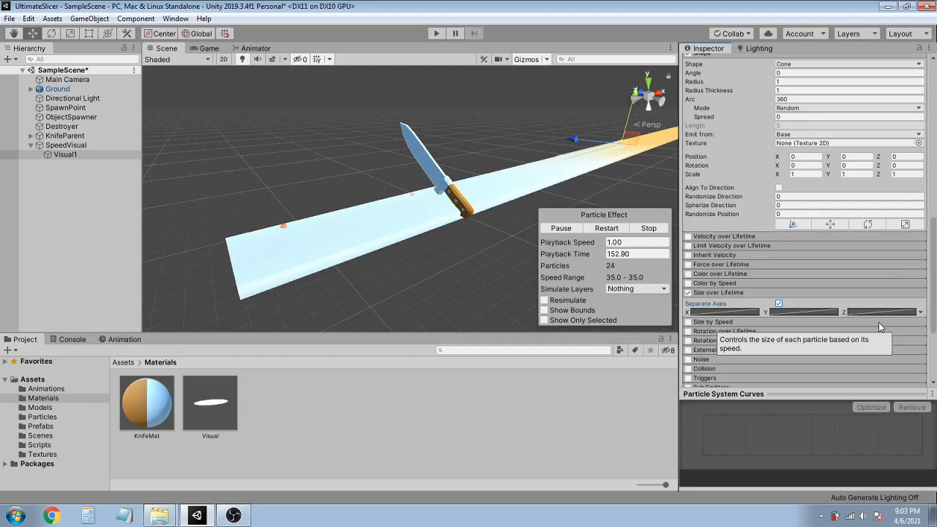
# Apply the flat constant preset to the X size-over-lifetime curve and edit the curve's maximum value.
pyautogui.click(728, 311)
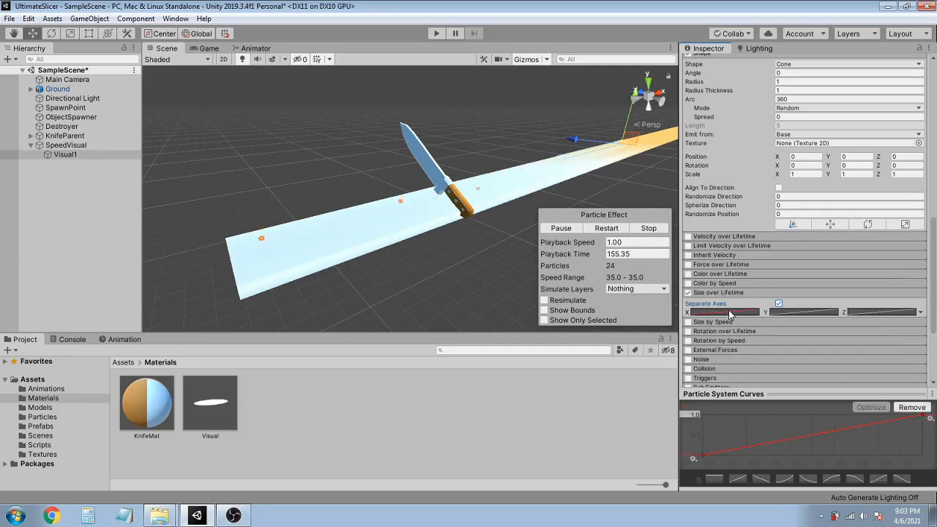
pyautogui.click(714, 480)
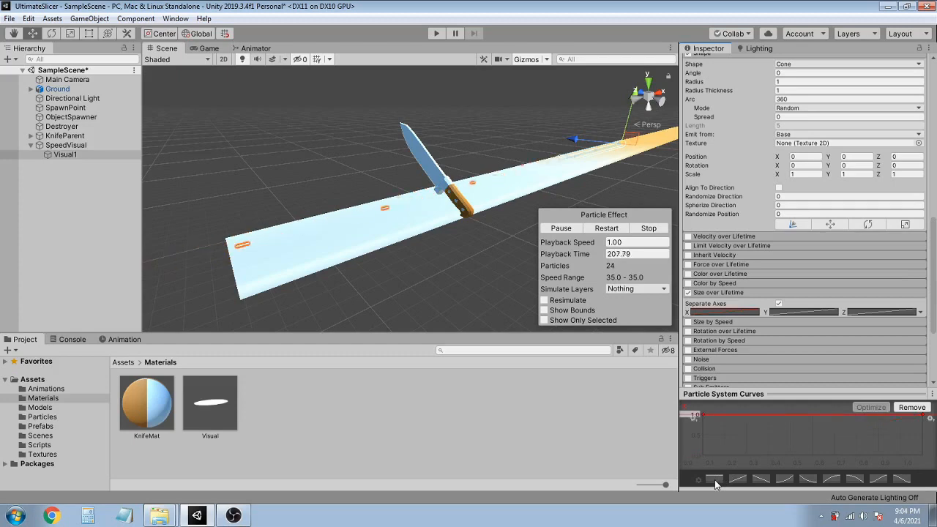
pyautogui.click(694, 415)
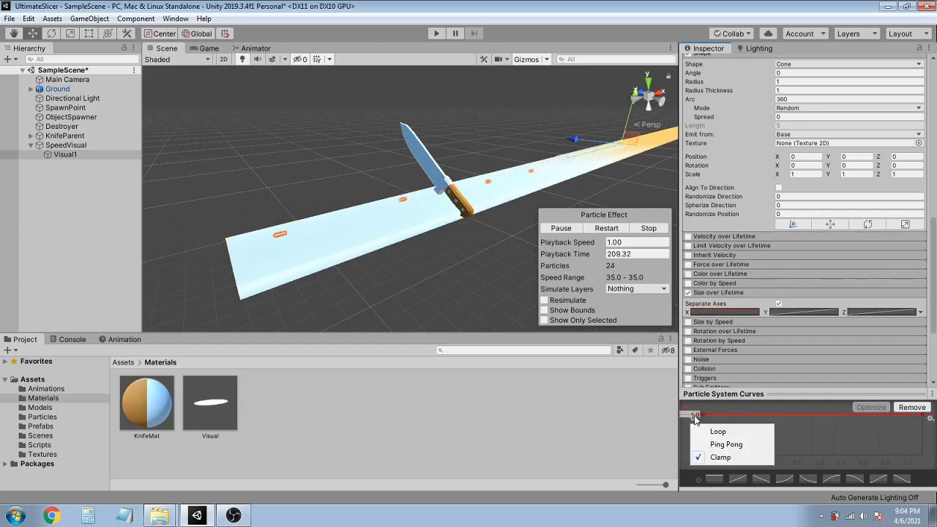
pyautogui.click(690, 414)
pyautogui.click(691, 414)
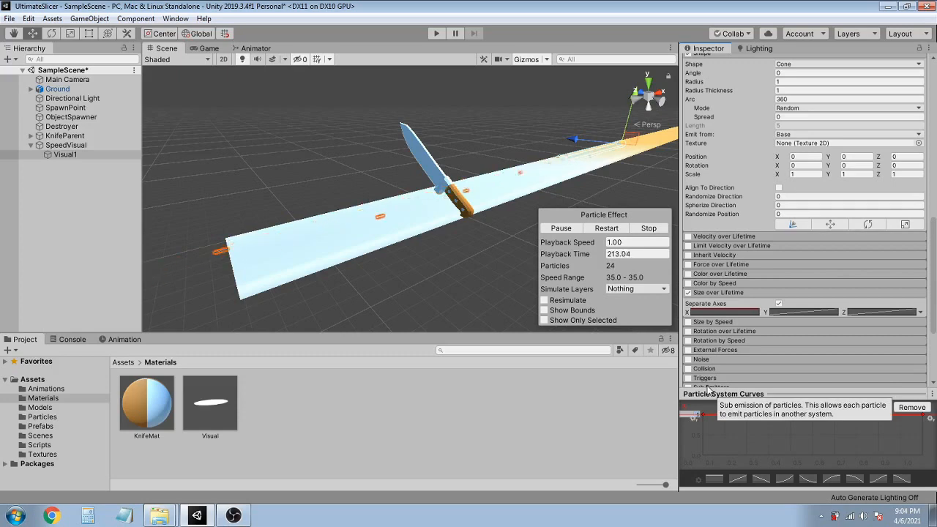
# Apply the flat constant preset to the Y size-over-lifetime curve and display the Z curve.
pyautogui.click(792, 311)
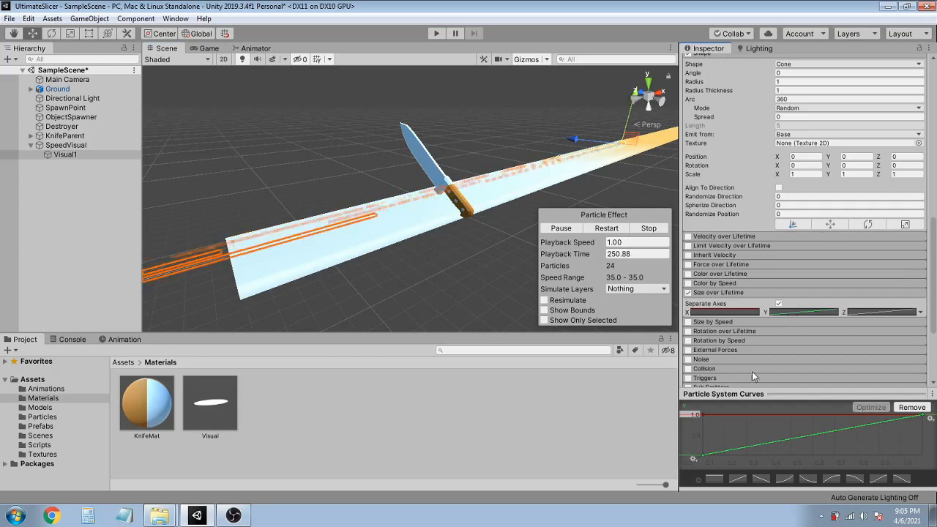
pyautogui.click(714, 480)
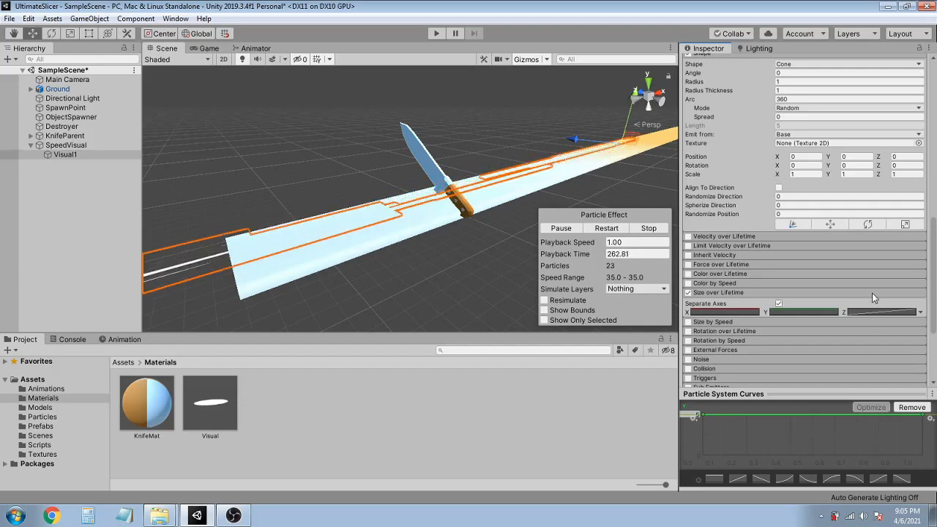
pyautogui.click(875, 310)
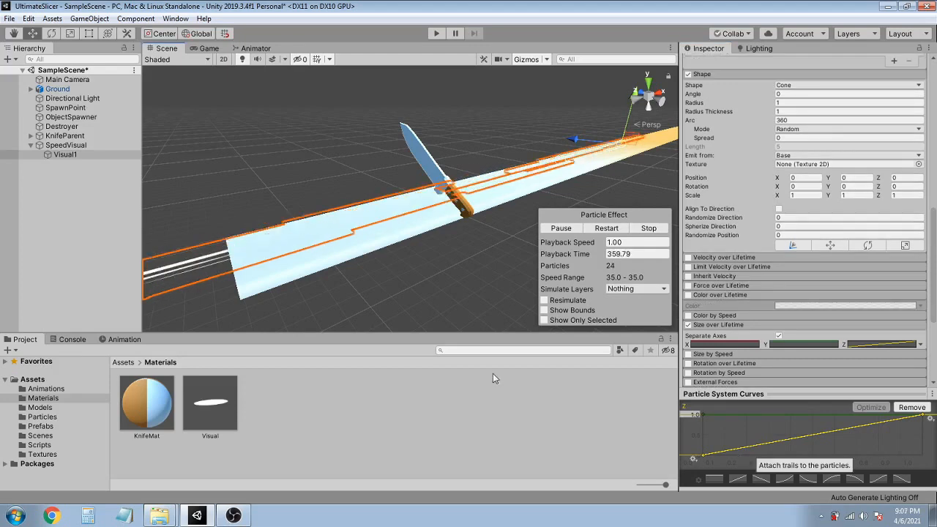
# With the Game view showing, enable Color over Lifetime and set the alpha at the start of its gradient to 0.
pyautogui.click(209, 48)
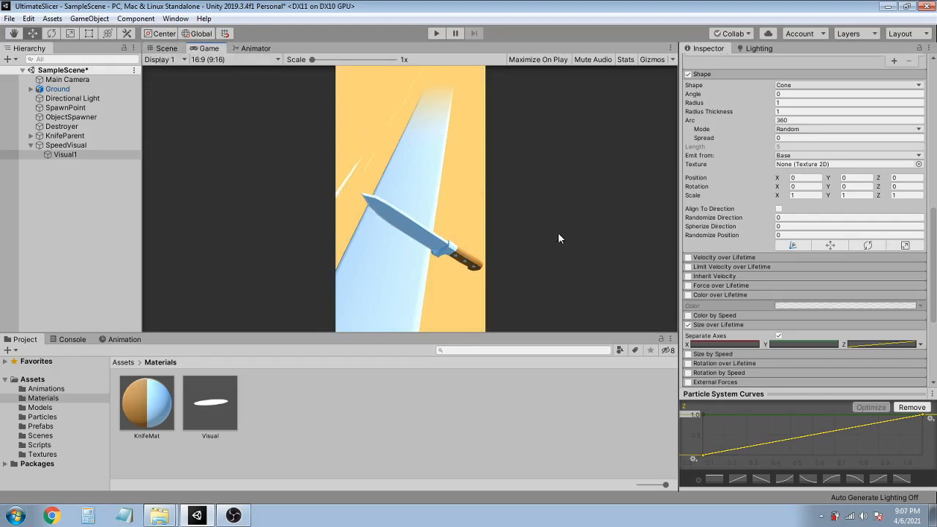
pyautogui.click(689, 295)
pyautogui.click(811, 307)
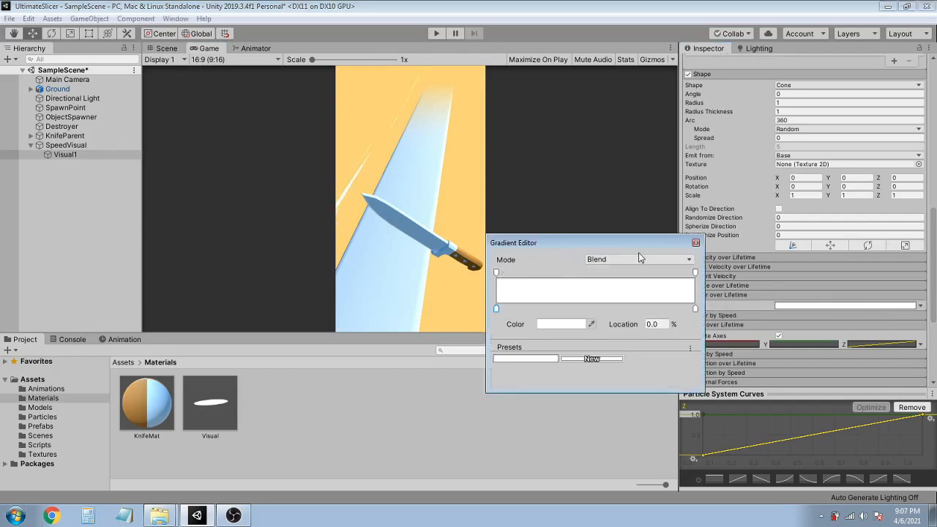
pyautogui.moveTo(618, 242); pyautogui.dragTo(541, 240)
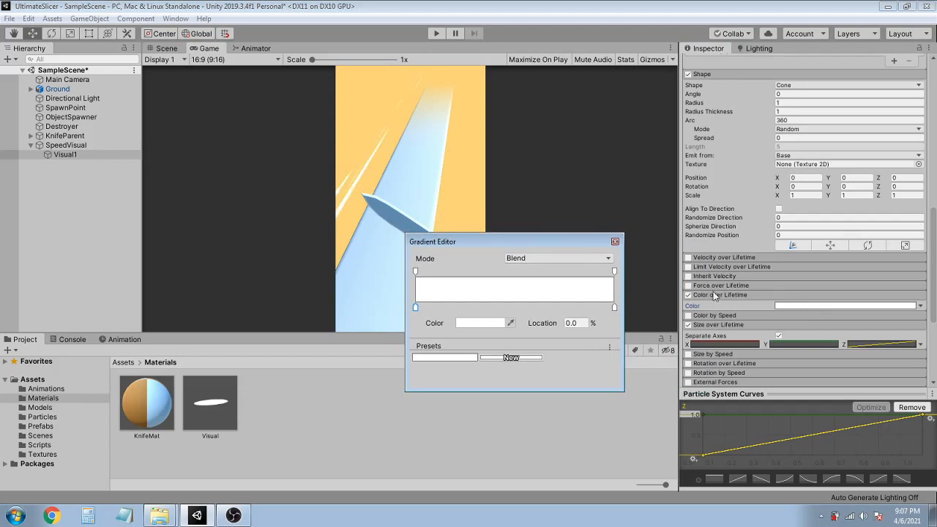
pyautogui.click(416, 272)
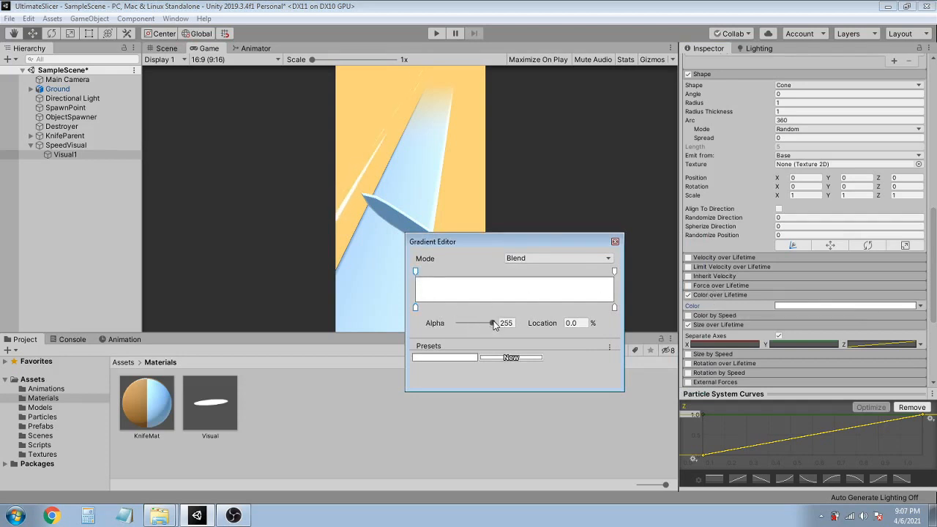
pyautogui.moveTo(493, 325); pyautogui.dragTo(449, 327)
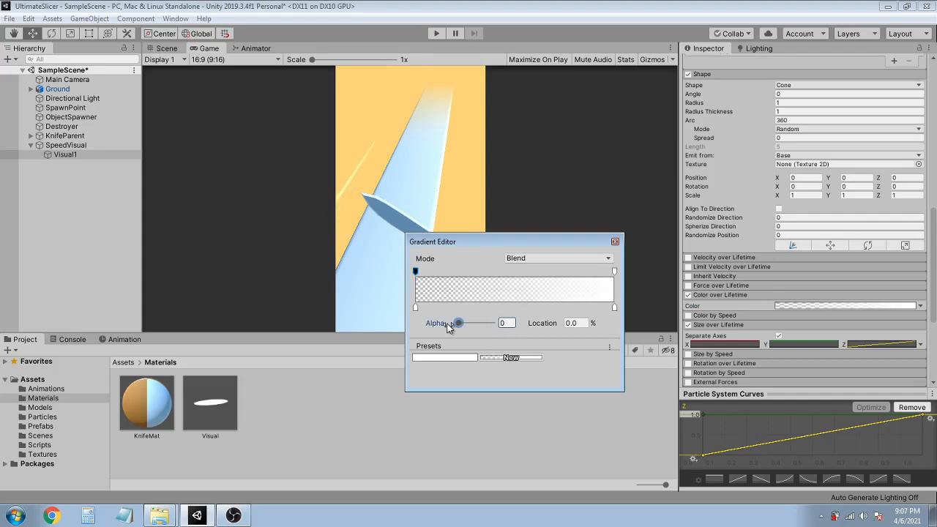
# Change the color at the 100% end of the color-over-lifetime gradient to golden yellow.
pyautogui.click(613, 308)
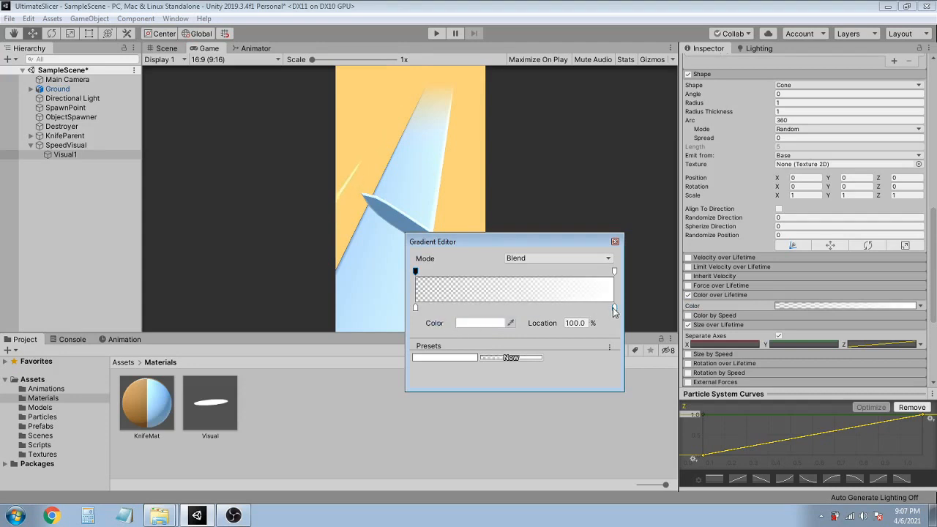
pyautogui.click(490, 323)
pyautogui.click(453, 218)
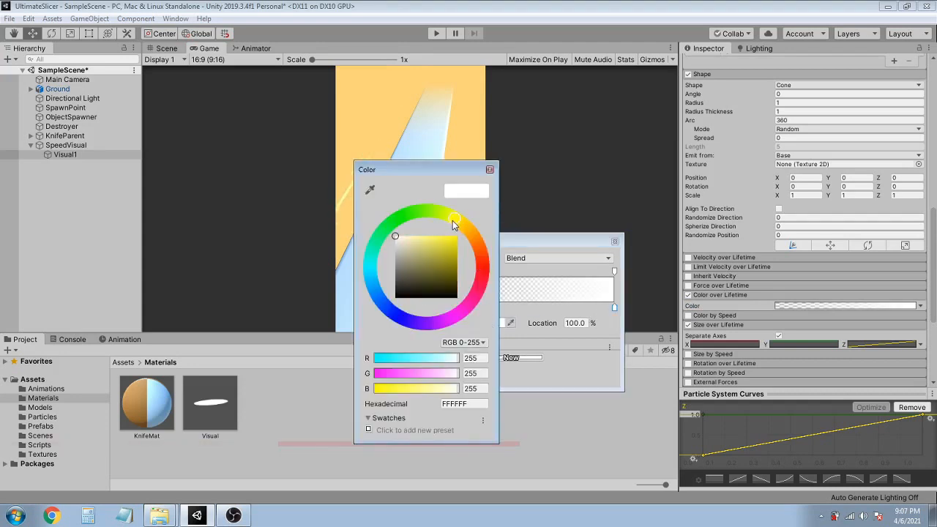
pyautogui.click(438, 240)
pyautogui.moveTo(436, 240); pyautogui.dragTo(430, 240)
pyautogui.moveTo(453, 217); pyautogui.dragTo(463, 224)
pyautogui.moveTo(432, 256)
pyautogui.mouseDown()
pyautogui.moveTo(448, 237)
pyautogui.moveTo(450, 247)
pyautogui.mouseUp()
pyautogui.moveTo(451, 245); pyautogui.dragTo(452, 242)
pyautogui.click(489, 170)
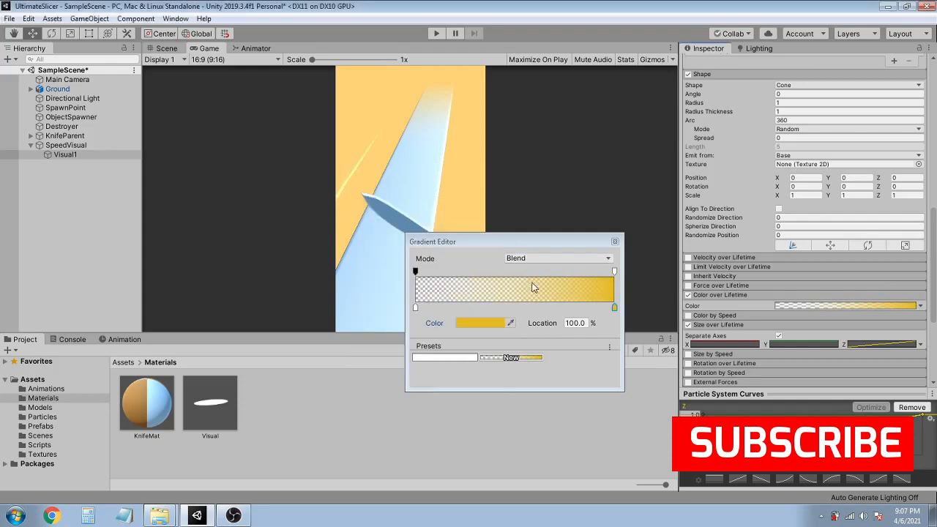
# Lower the alpha at the 100% end of the gradient to about 136 and close the gradient editor.
pyautogui.click(614, 271)
pyautogui.moveTo(494, 329); pyautogui.dragTo(479, 324)
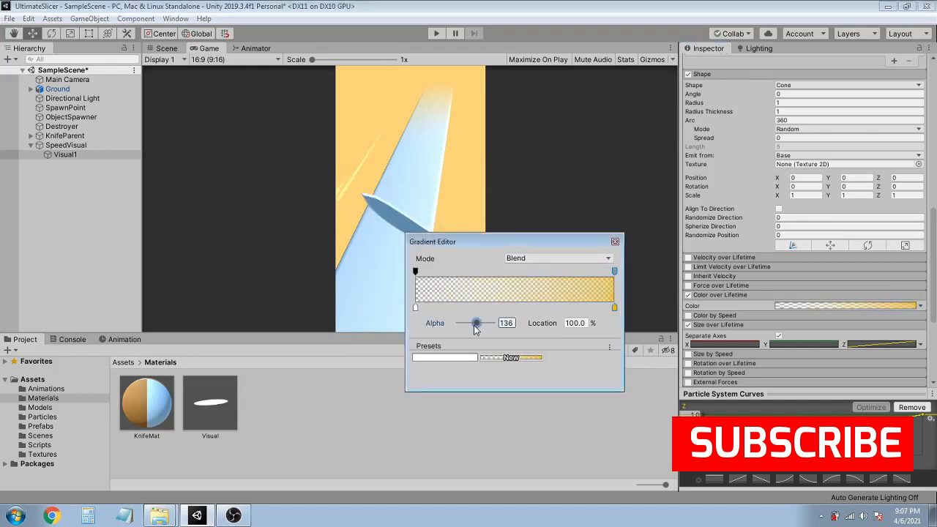
pyautogui.click(615, 242)
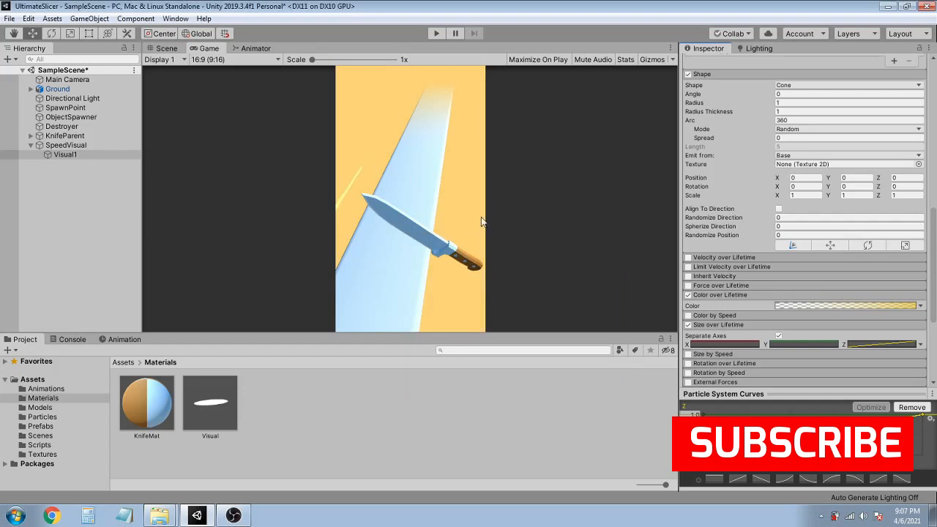
# Duplicate the Visual1 particle system under SpeedVisual and rename the copy Visual2.
pyautogui.click(164, 48)
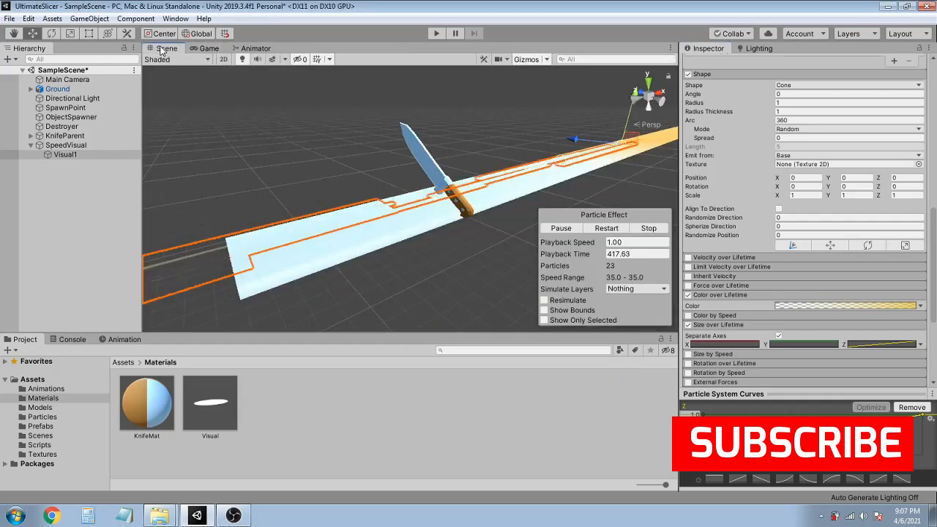
pyautogui.click(64, 146)
pyautogui.click(65, 157)
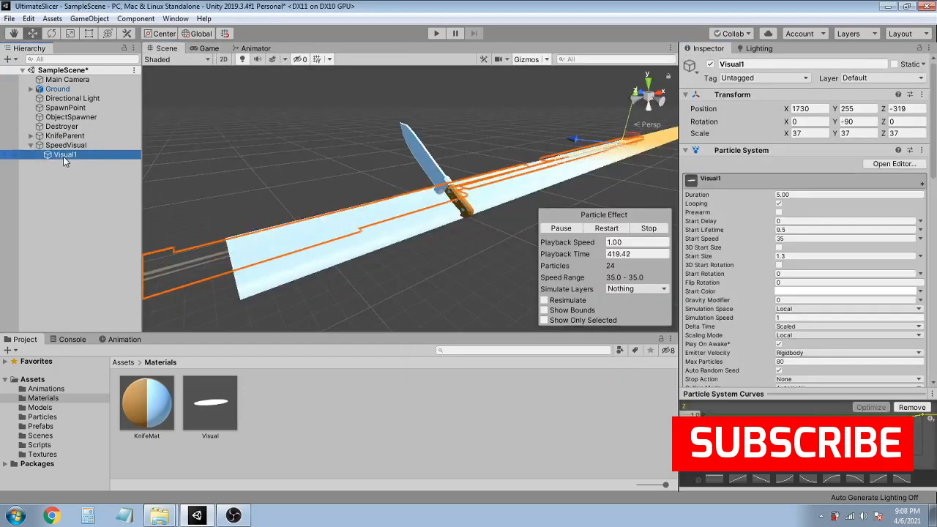
pyautogui.hotkey('ctrl', 'd')
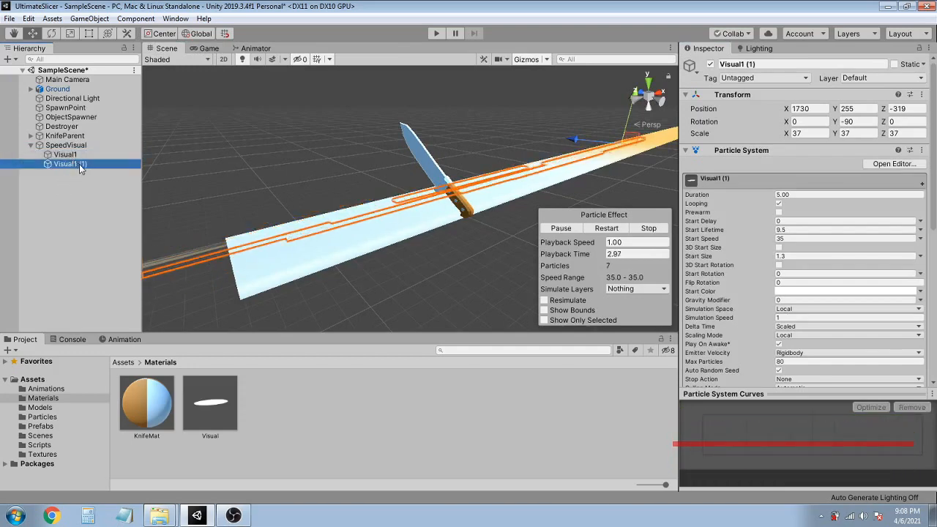
pyautogui.click(79, 164)
pyautogui.moveTo(106, 163); pyautogui.dragTo(75, 165)
pyautogui.write('2')
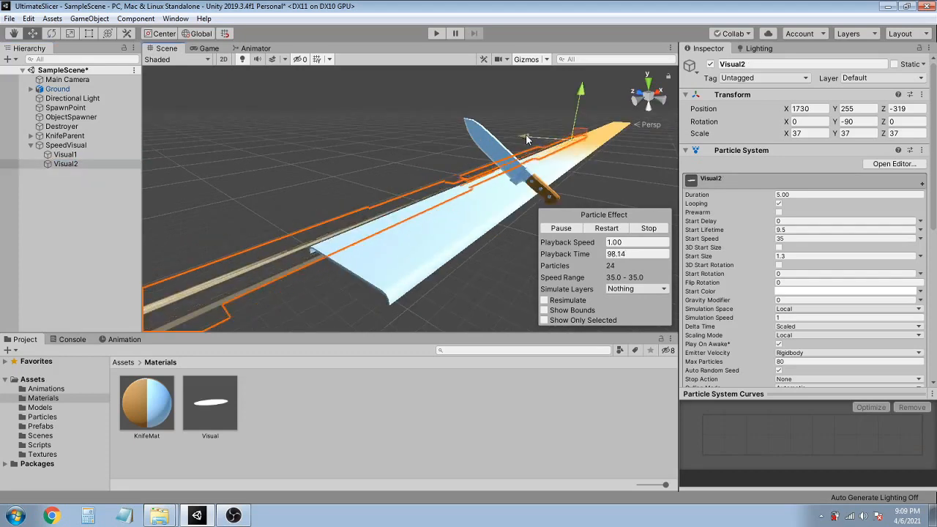
# Move Visual2 along Z to -795 on the opposite side of the ground and test the speed effect in the game.
pyautogui.moveTo(525, 136); pyautogui.dragTo(572, 159)
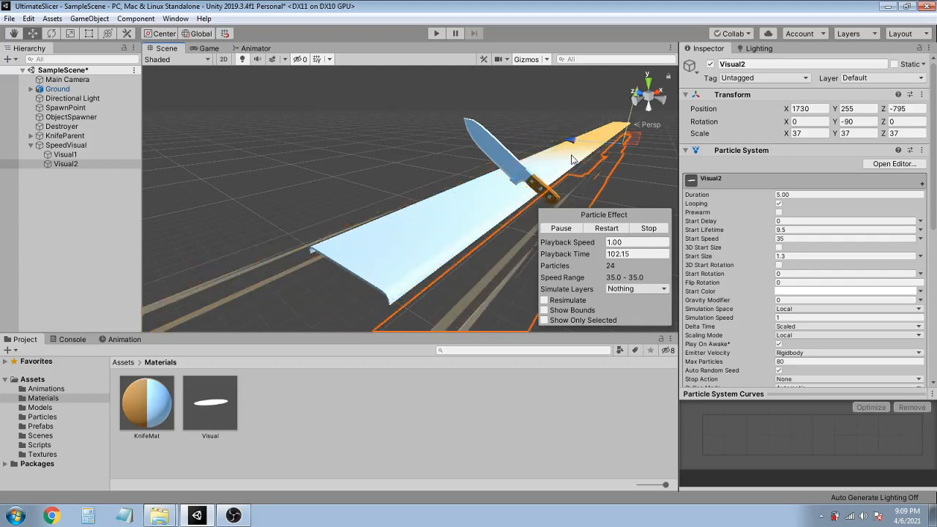
pyautogui.click(197, 48)
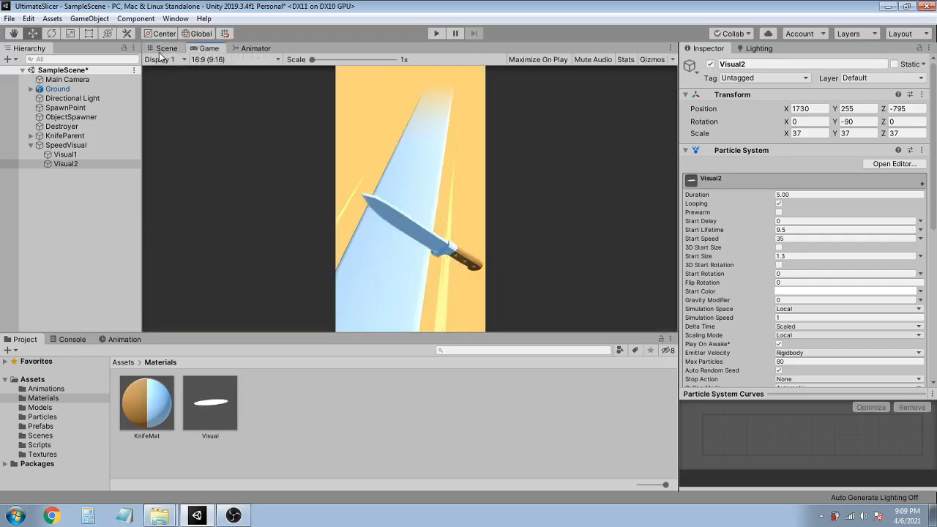
pyautogui.click(165, 48)
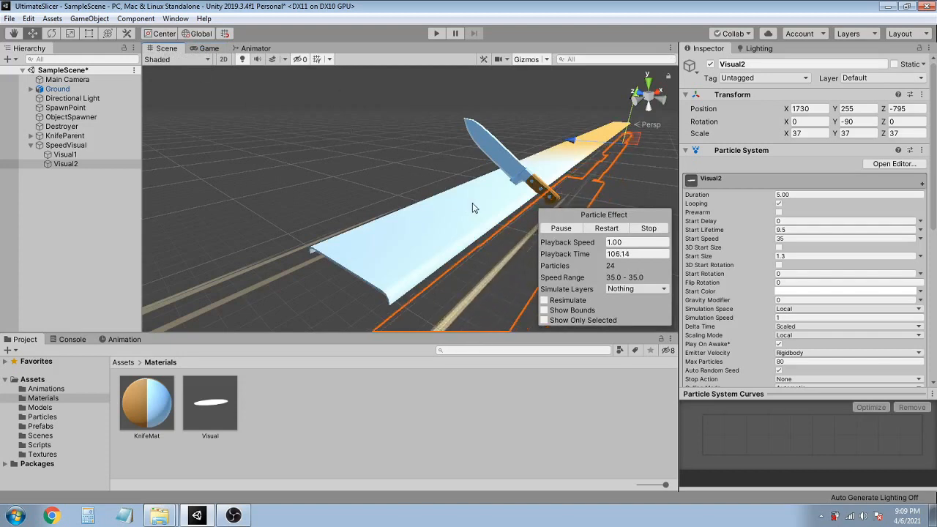
pyautogui.click(436, 34)
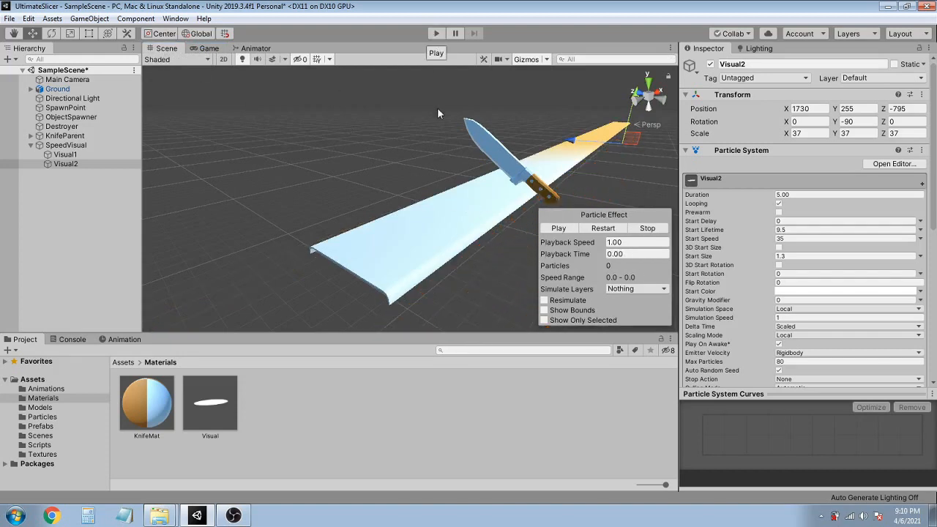
pyautogui.click(436, 34)
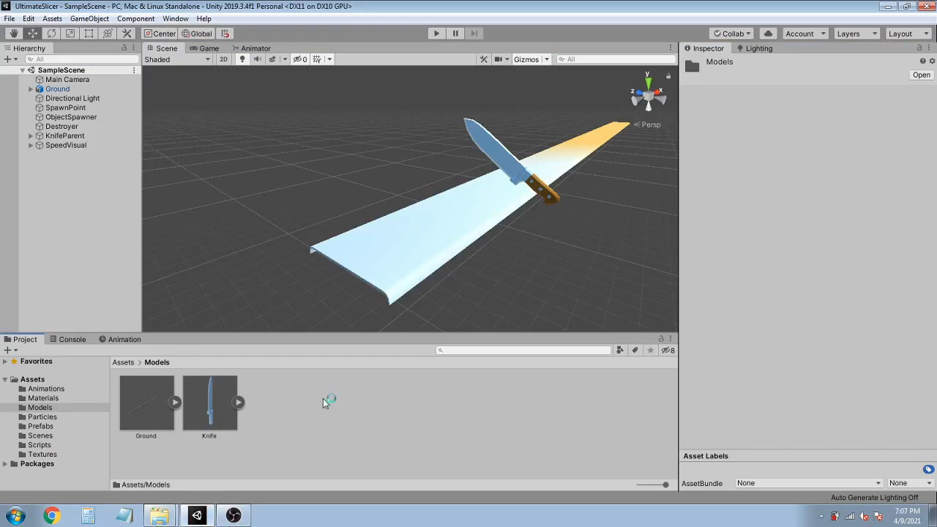
# Import Banana.obj, Carrot.obj, Lemon.obj, Potato.obj and Tomatoe.obj from the UltimateS_ModelsTextures Models folder into the project's Models folder.
pyautogui.rightClick(293, 436)
pyautogui.click(366, 257)
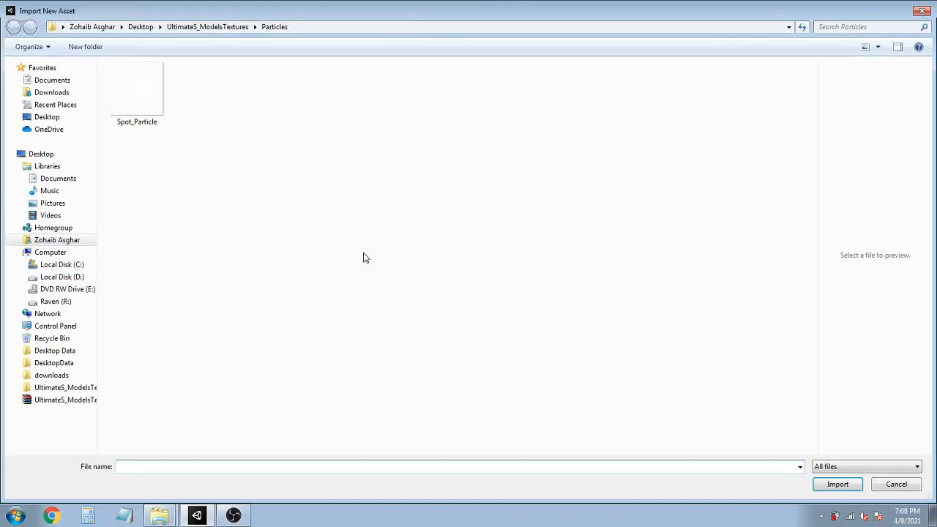
pyautogui.click(207, 27)
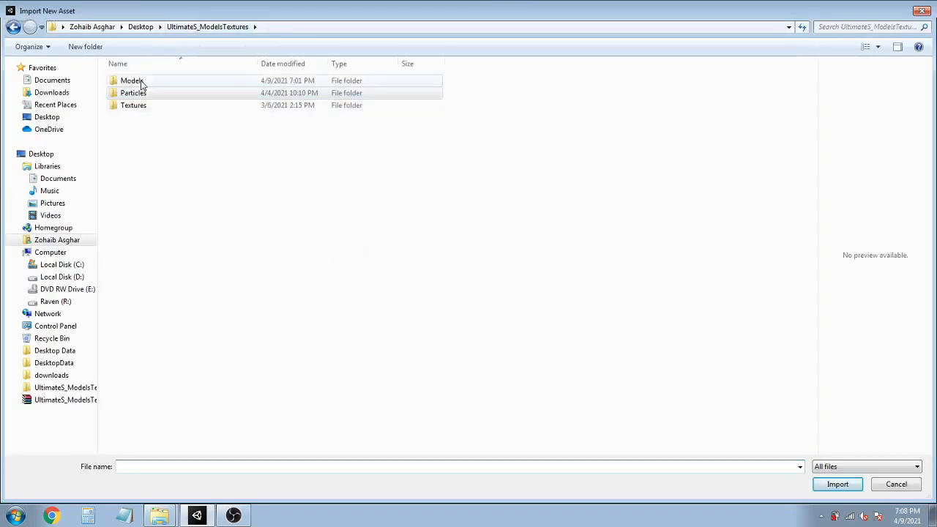
pyautogui.doubleClick(139, 82)
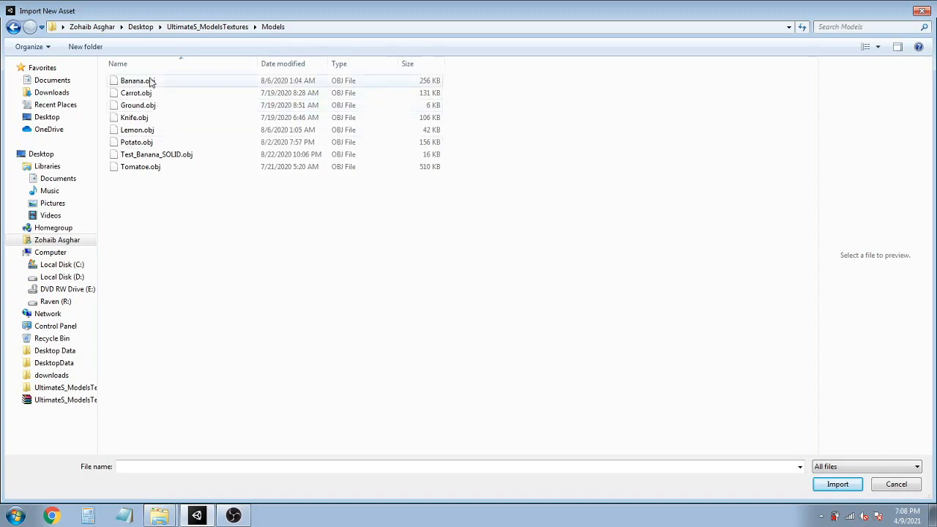
pyautogui.click(150, 82)
pyautogui.keyDown('ctrl'); pyautogui.click(147, 94); pyautogui.keyUp('ctrl')
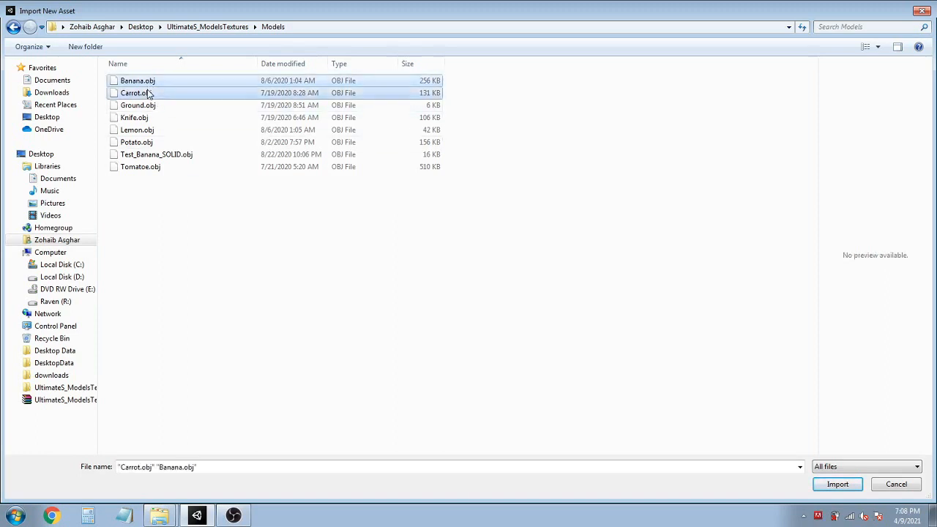
pyautogui.keyDown('ctrl'); pyautogui.click(153, 130); pyautogui.keyUp('ctrl')
pyautogui.keyDown('ctrl'); pyautogui.click(150, 143); pyautogui.keyUp('ctrl')
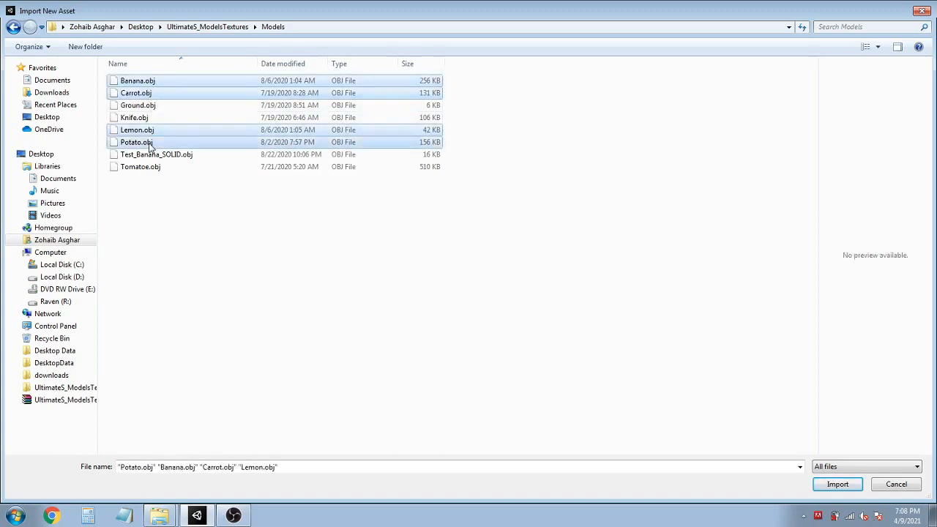
pyautogui.keyDown('ctrl'); pyautogui.click(202, 172); pyautogui.keyUp('ctrl')
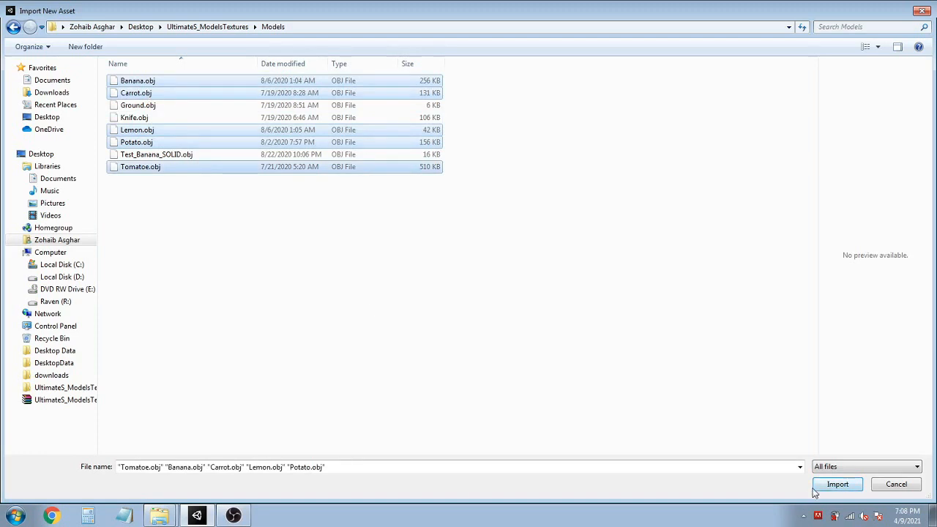
pyautogui.click(834, 484)
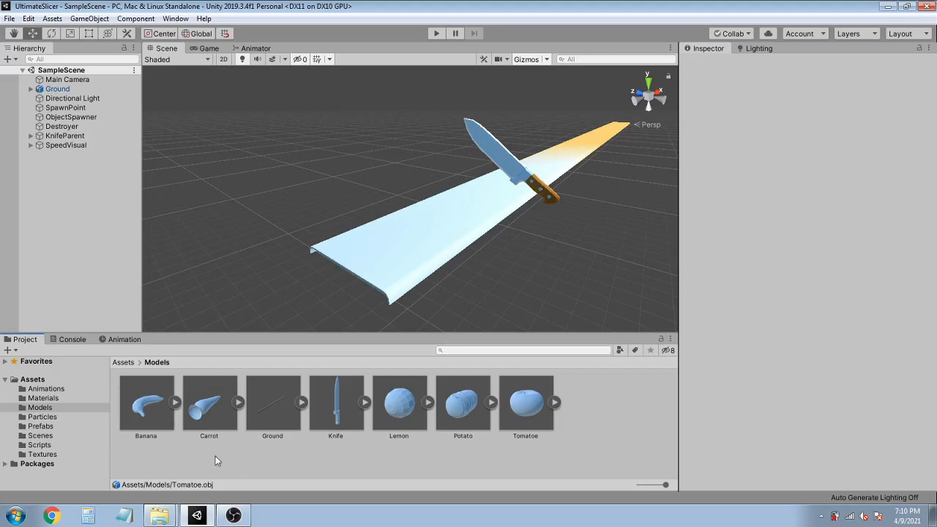
# Create a Banana prefab in the Prefabs folder from the imported model and delete the banana instance from the scene.
pyautogui.moveTo(143, 418); pyautogui.dragTo(49, 431)
pyautogui.click(452, 279)
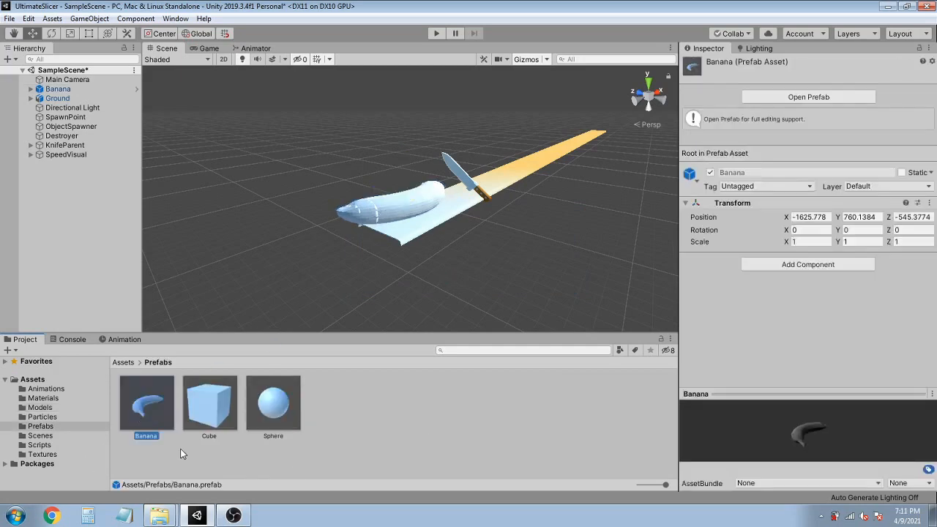
pyautogui.click(62, 90)
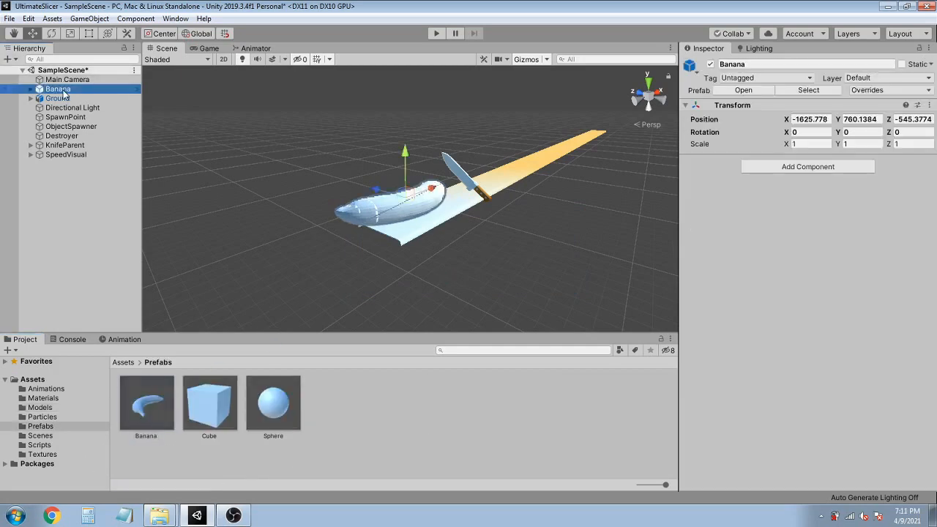
pyautogui.press('Delete')
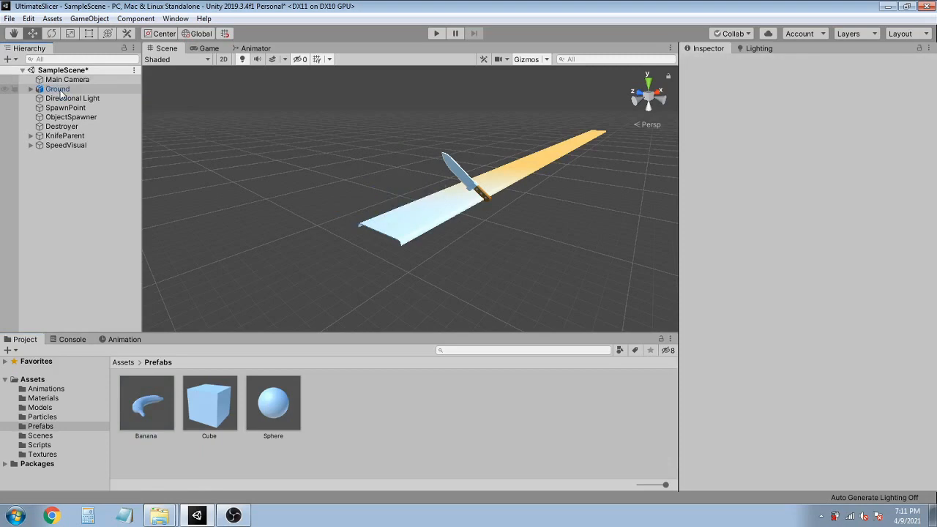
# Open the Banana prefab for editing and select its root object.
pyautogui.click(146, 409)
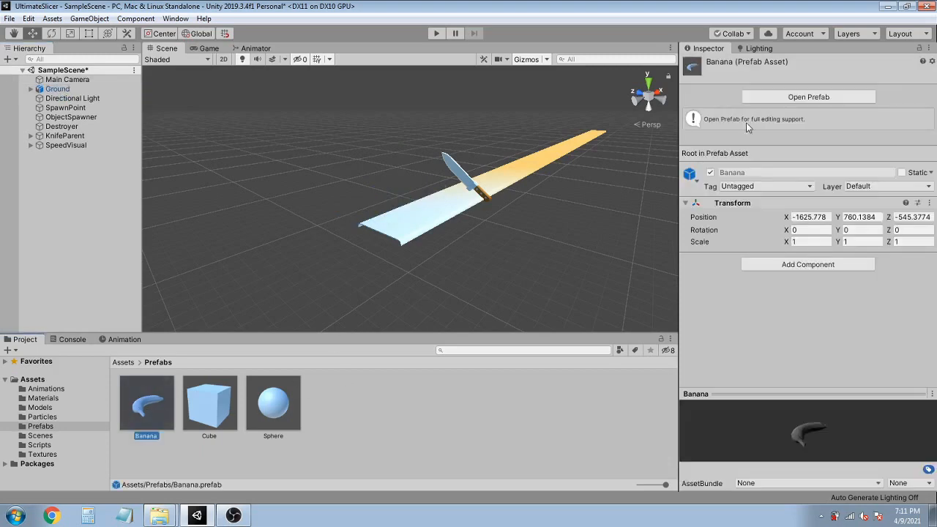
pyautogui.click(797, 97)
pyautogui.click(59, 122)
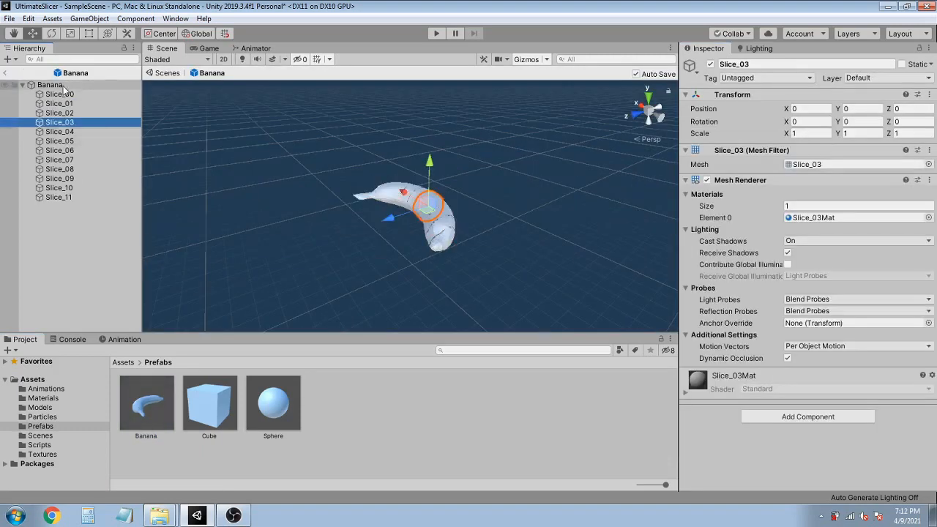
pyautogui.click(51, 85)
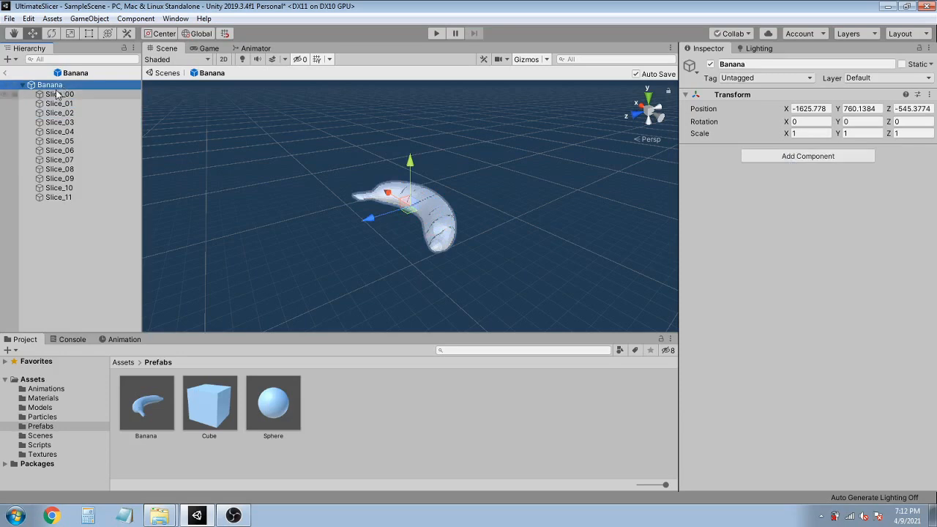
# Examine which part of the banana each slice object forms, going through Slice_00 to Slice_07.
pyautogui.click(63, 95)
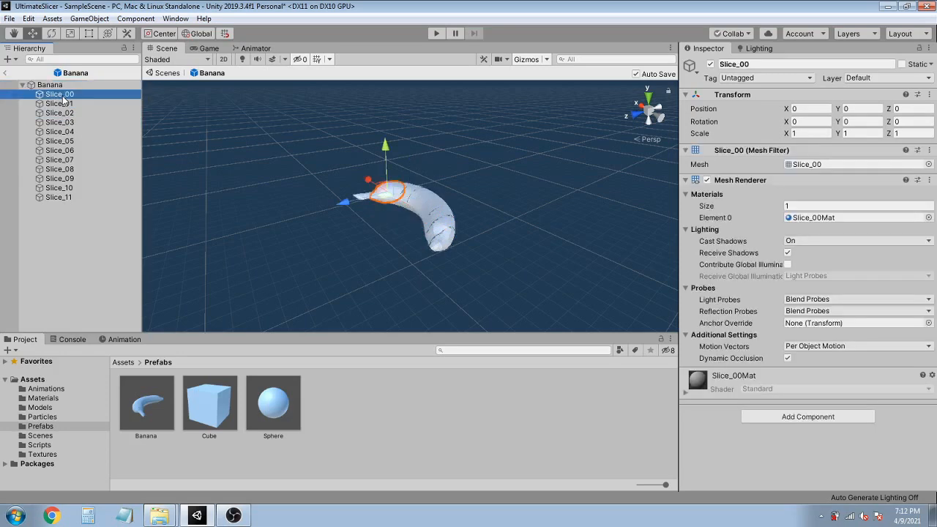
pyautogui.click(66, 104)
pyautogui.click(67, 114)
pyautogui.click(69, 123)
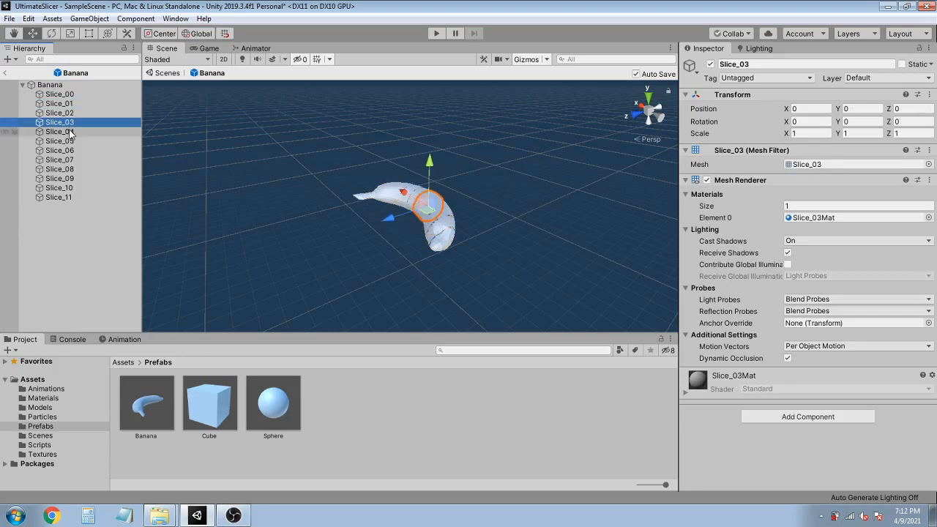
pyautogui.click(70, 132)
pyautogui.click(71, 142)
pyautogui.keyDown('alt'); pyautogui.moveTo(282, 205); pyautogui.dragTo(432, 247); pyautogui.keyUp('alt')
pyautogui.click(64, 140)
pyautogui.click(68, 159)
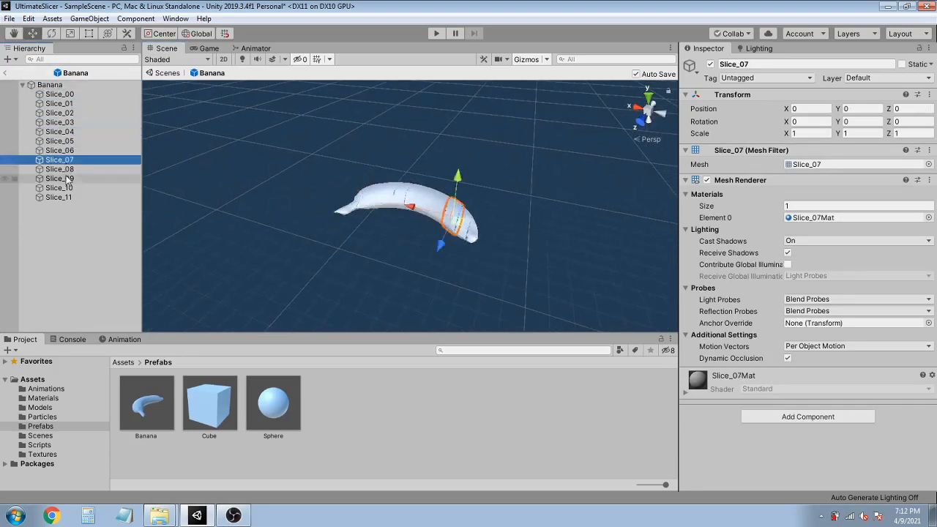
pyautogui.click(66, 95)
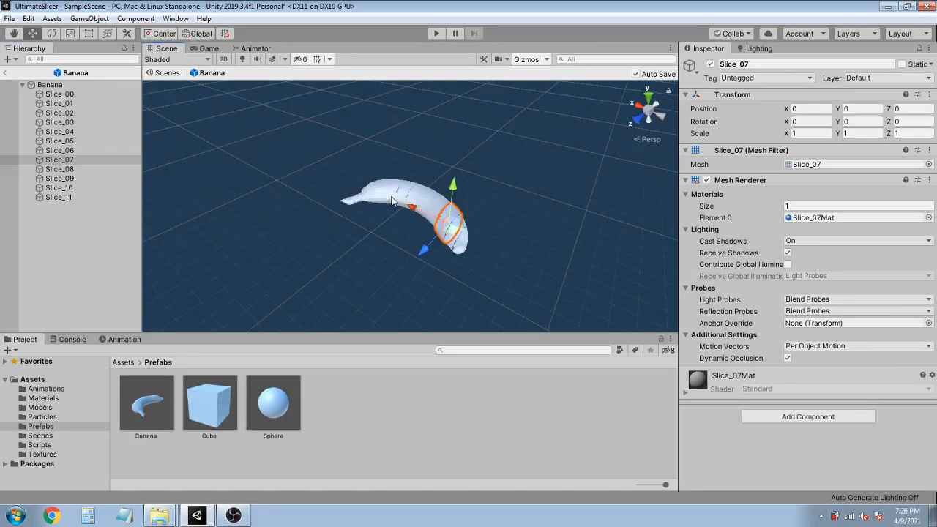
# Pull Slice_10 out of the banana to Z 96 and Slice_02 in the opposite direction to Z -123.
pyautogui.click(392, 201)
pyautogui.moveTo(367, 216); pyautogui.dragTo(340, 243)
pyautogui.click(432, 206)
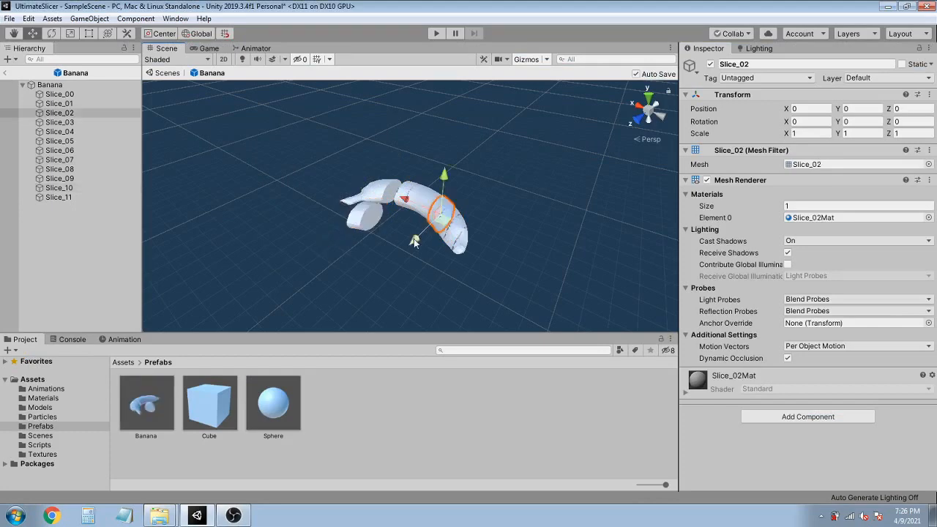
pyautogui.moveTo(414, 242); pyautogui.dragTo(446, 207)
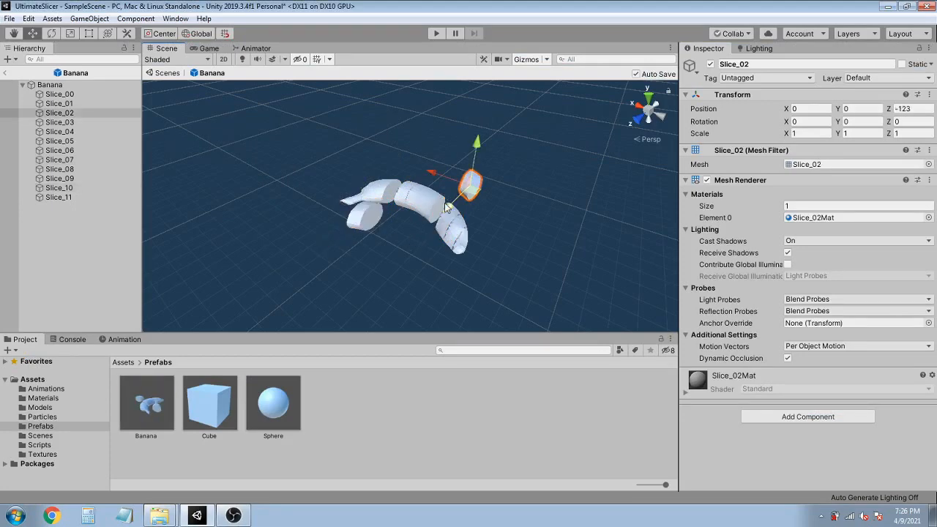
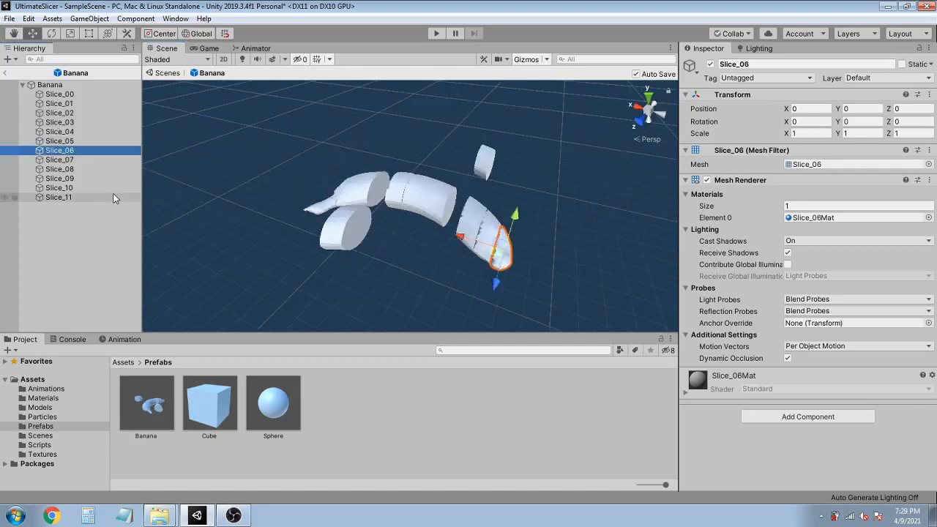
# Step back and forth through the slice objects to compare their hierarchy order with their positions along the banana.
pyautogui.click(74, 113)
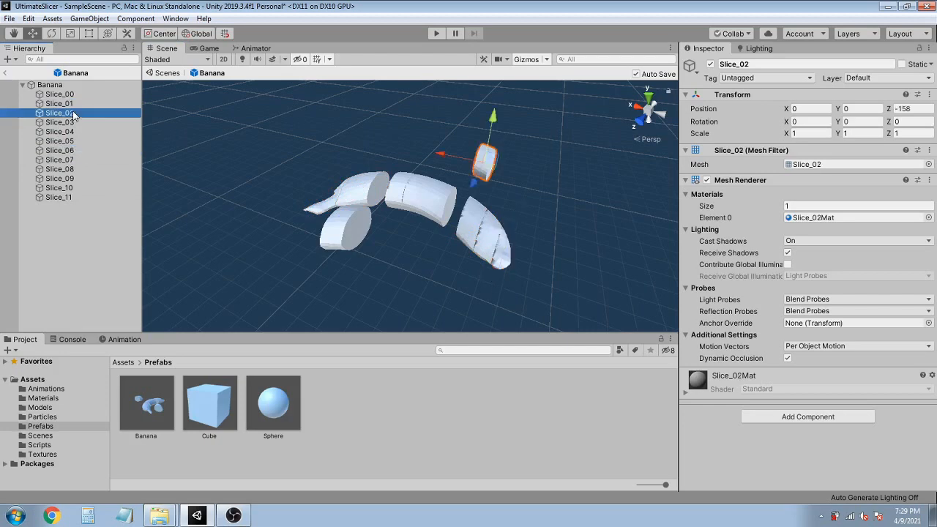
pyautogui.click(73, 141)
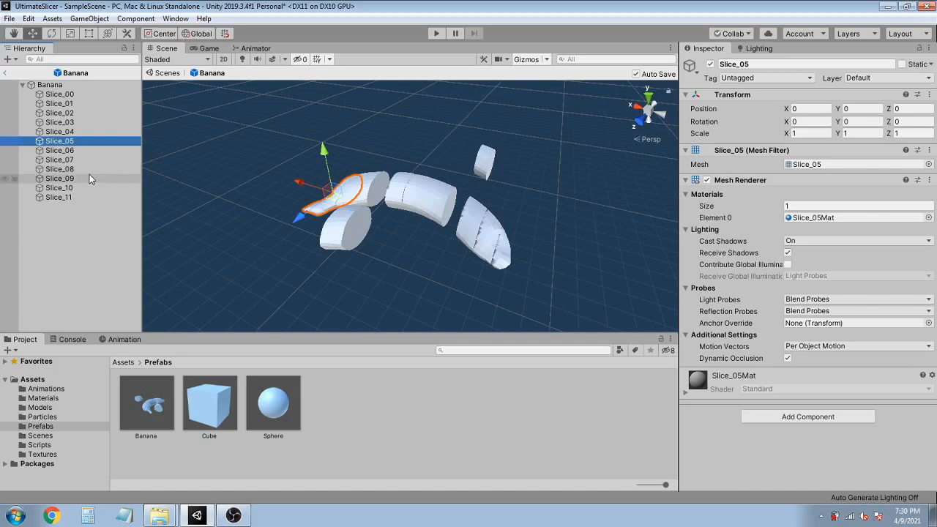
pyautogui.click(82, 187)
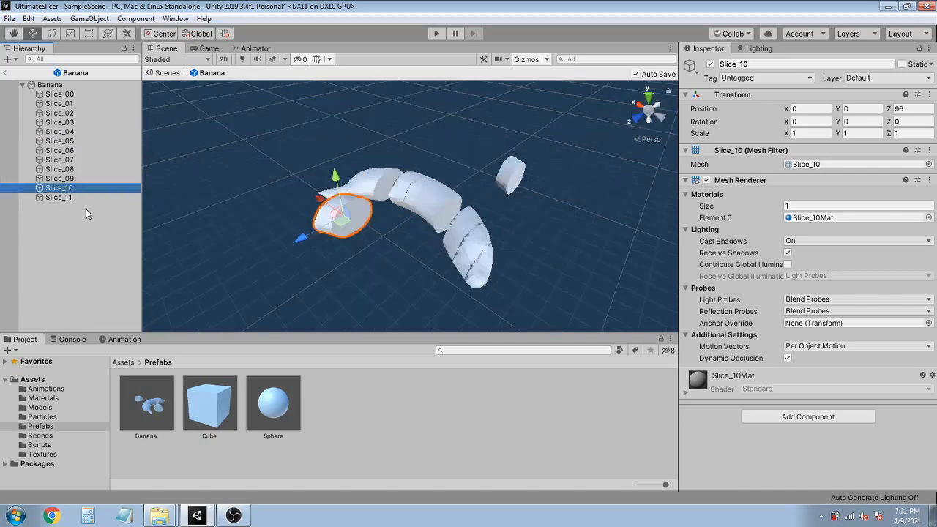
pyautogui.press('Up')
pyautogui.press('Up')
pyautogui.press('Up')
pyautogui.press('Up')
pyautogui.press('Up')
pyautogui.press('Up')
pyautogui.press('Up')
pyautogui.press('Up')
pyautogui.press('Up')
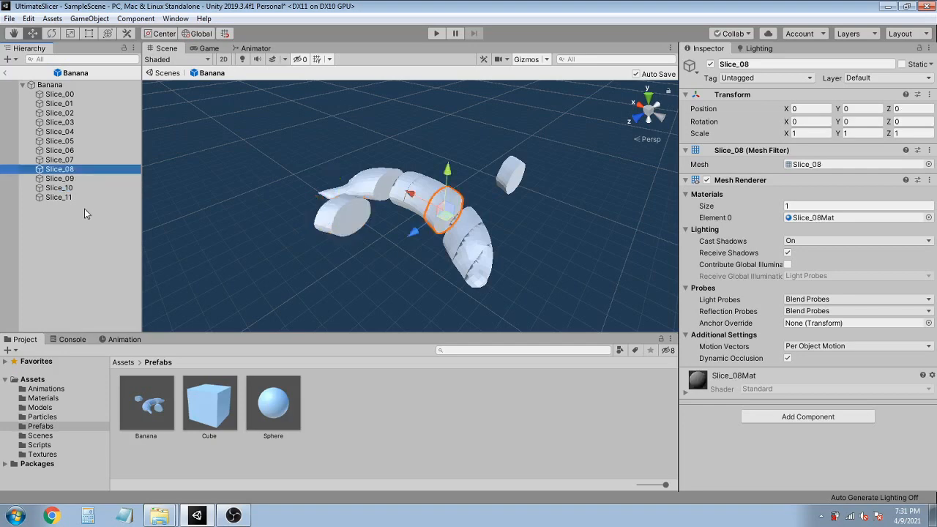
pyautogui.press('Down')
pyautogui.press('Down')
pyautogui.press('Down')
pyautogui.press('Down')
pyautogui.press('Up')
pyautogui.press('Up')
pyautogui.press('Up')
pyautogui.press('Up')
pyautogui.press('Up')
pyautogui.press('Down')
pyautogui.press('Down')
pyautogui.press('Down')
pyautogui.press('Down')
pyautogui.press('Down')
pyautogui.press('Down')
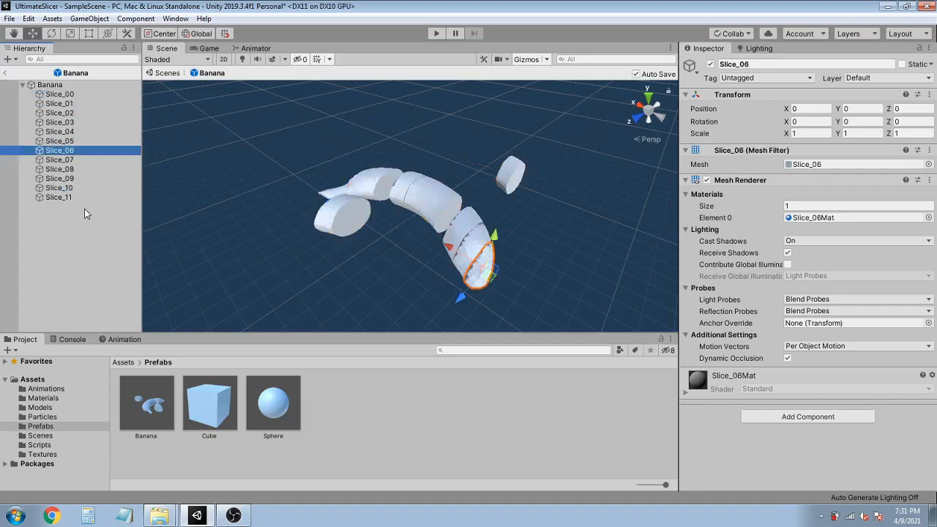
pyautogui.press('Up')
pyautogui.press('Up')
pyautogui.press('Up')
pyautogui.press('Up')
pyautogui.press('Up')
pyautogui.press('Down')
pyautogui.press('Down')
pyautogui.press('Down')
pyautogui.press('Down')
# Undo the moves of Slice_02 and Slice_10 to reassemble the banana.
pyautogui.hotkey('ctrl', 'z')
pyautogui.hotkey('ctrl', 'z')
pyautogui.hotkey('ctrl', 'z')
pyautogui.hotkey('ctrl', 'z')
pyautogui.hotkey('ctrl', 'z')
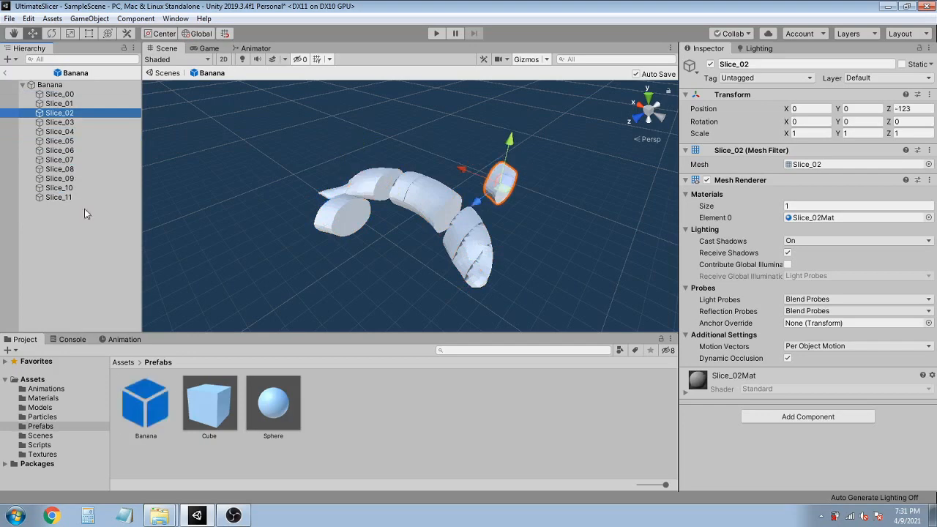
pyautogui.hotkey('ctrl', 'z')
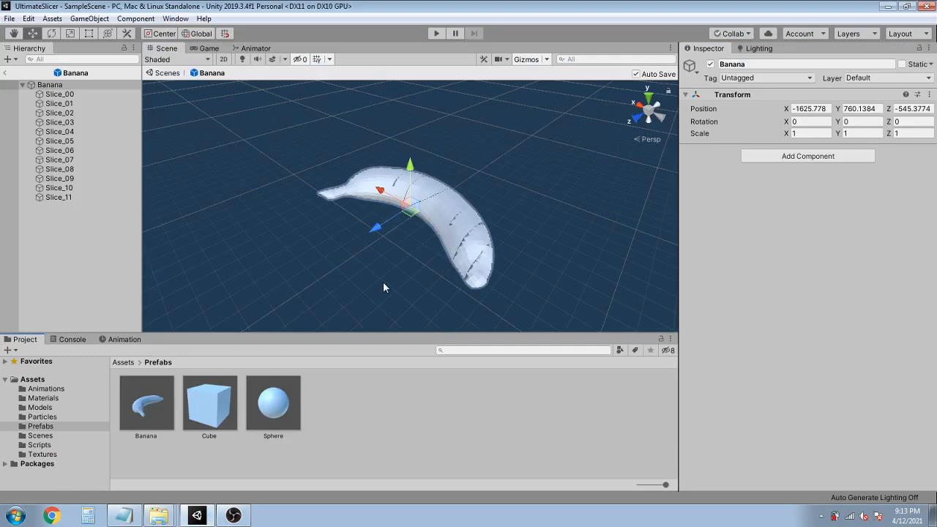
# Switch to File Explorer with the Models folder of UltimateS_ModelsTextures, where Test_Banana_SOLID.obj is stored.
pyautogui.click(150, 517)
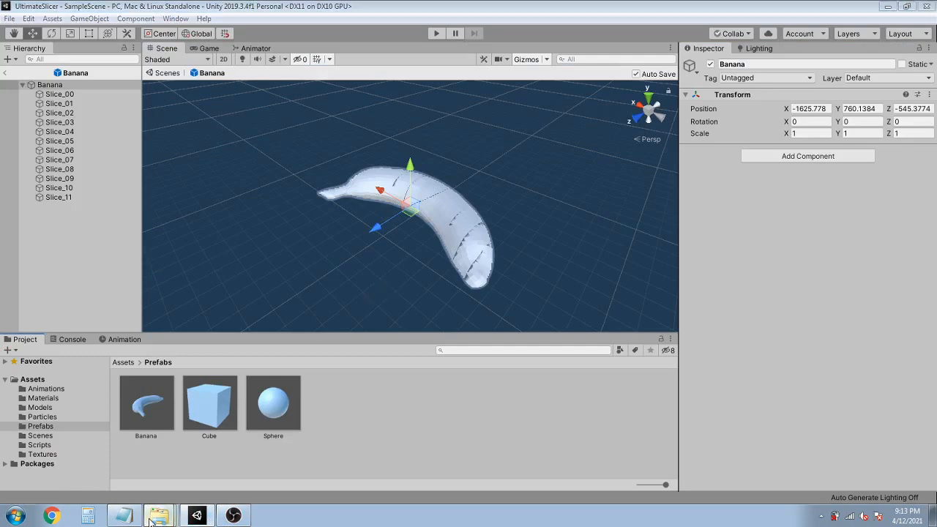
pyautogui.click(152, 489)
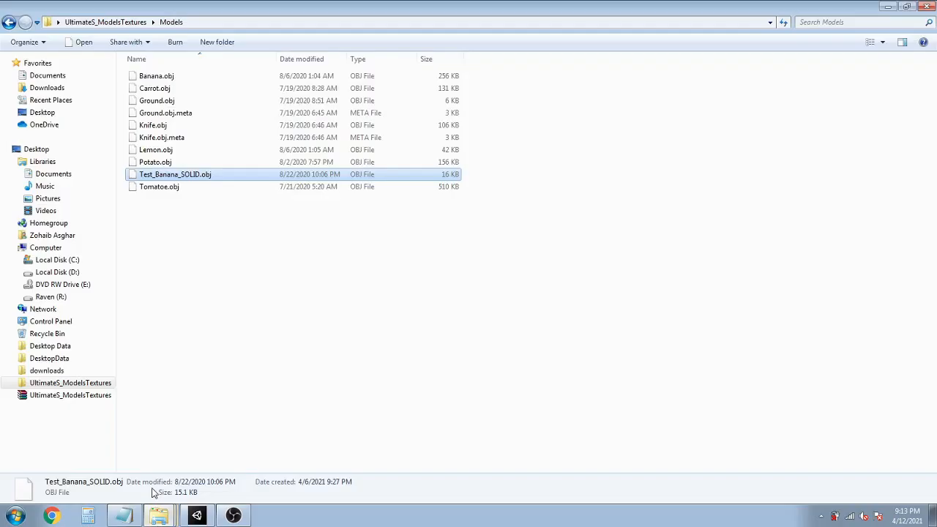
pyautogui.click(209, 414)
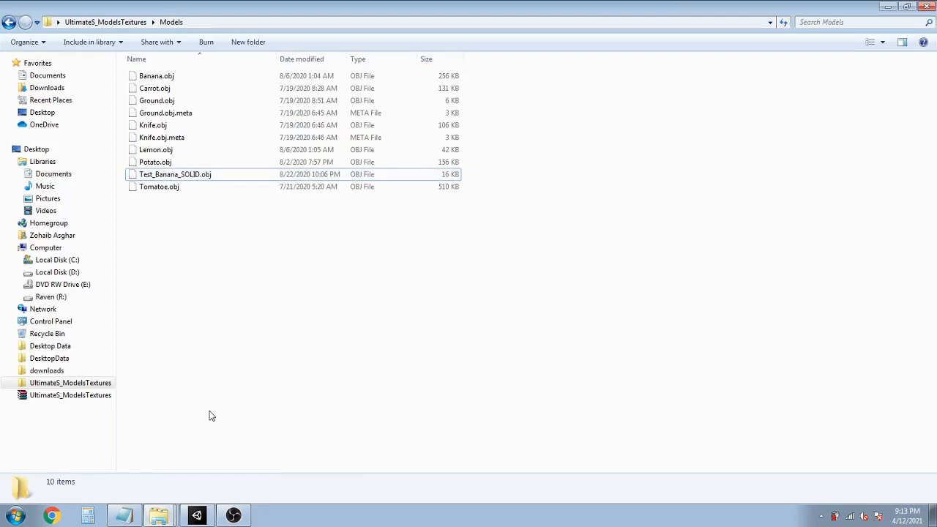
pyautogui.click(152, 177)
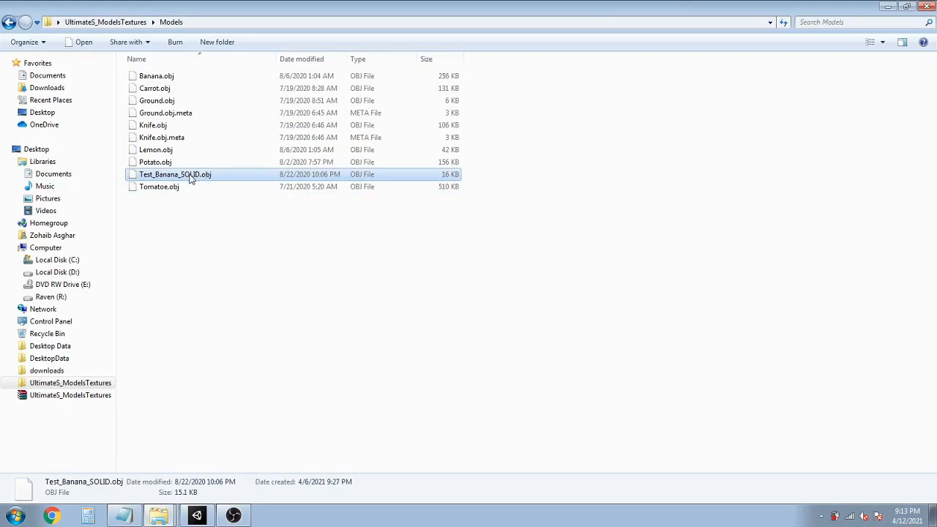
pyautogui.click(214, 287)
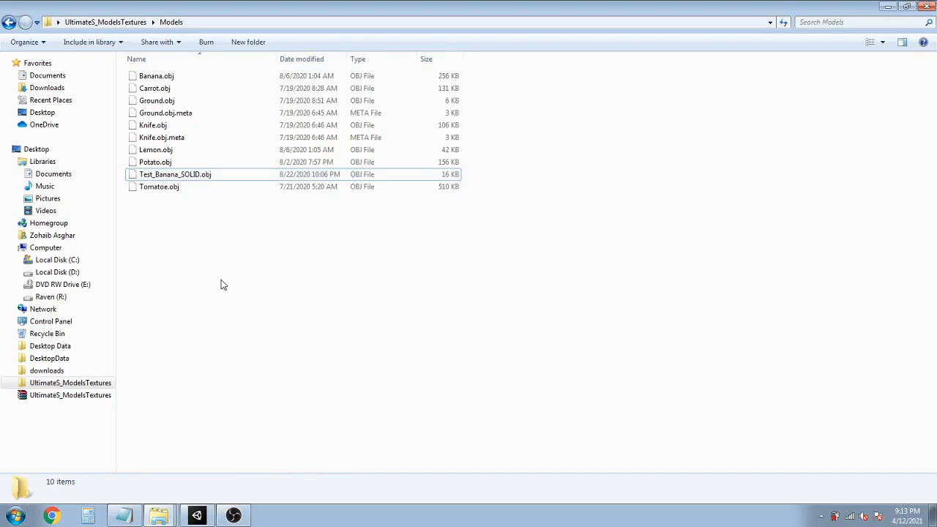
# Open Blender and delete the default cube from the new scene.
pyautogui.click(16, 515)
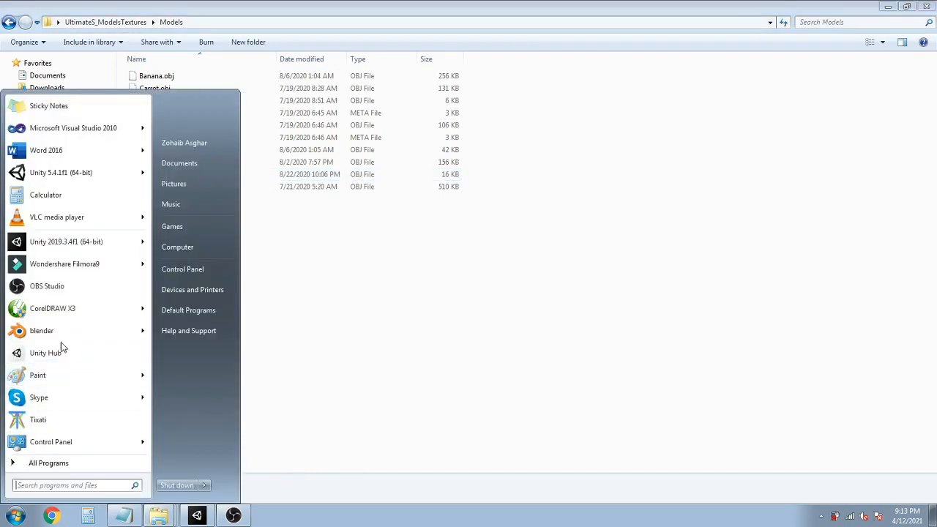
pyautogui.click(44, 330)
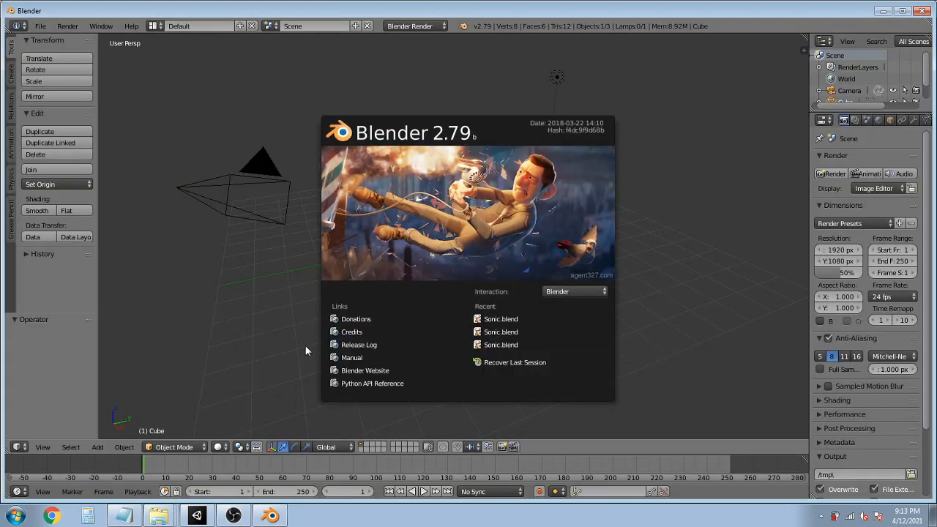
pyautogui.click(265, 329)
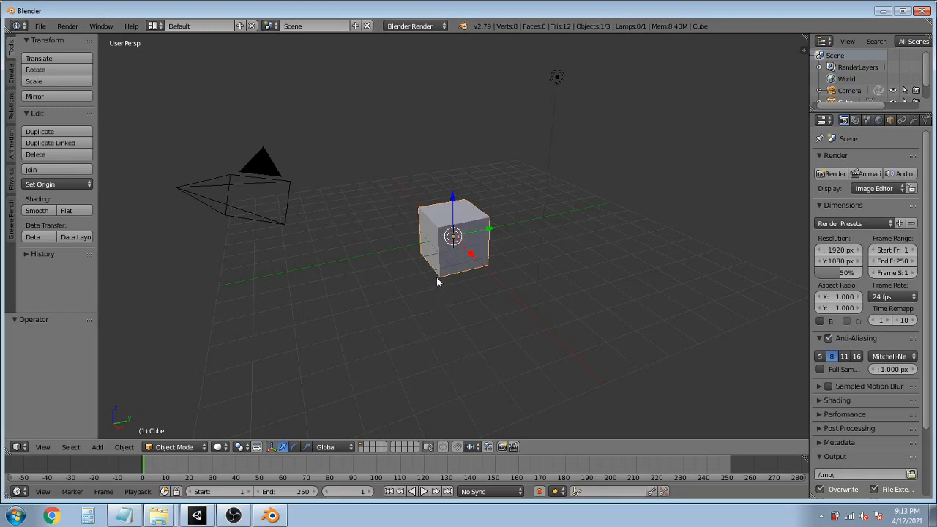
pyautogui.press('x')
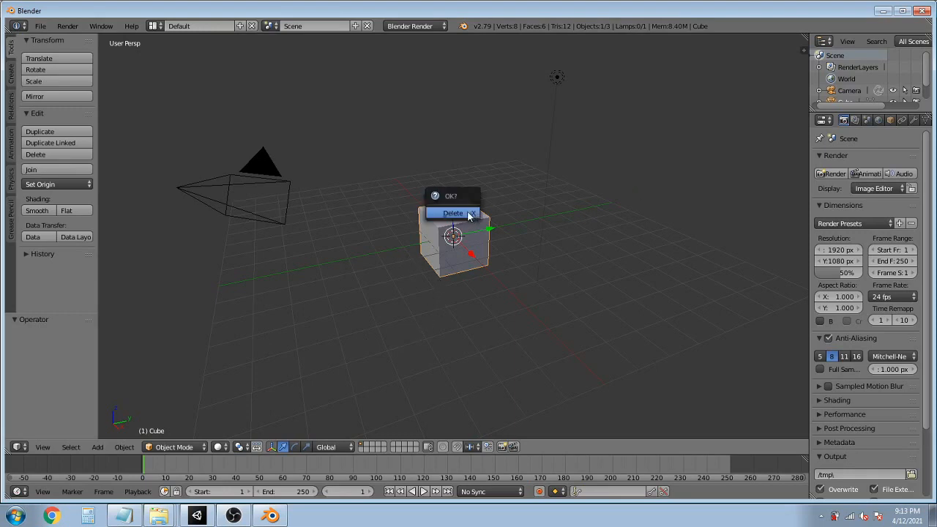
pyautogui.click(457, 213)
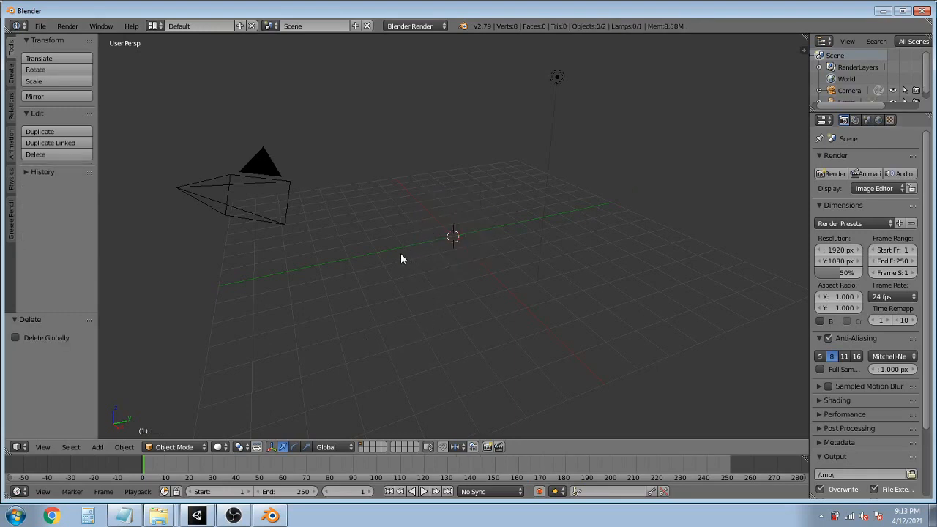
# Import the Wavefront model Test_Banana_SOLID.obj from the UltimateS_ModelsTextures Models folder.
pyautogui.click(40, 25)
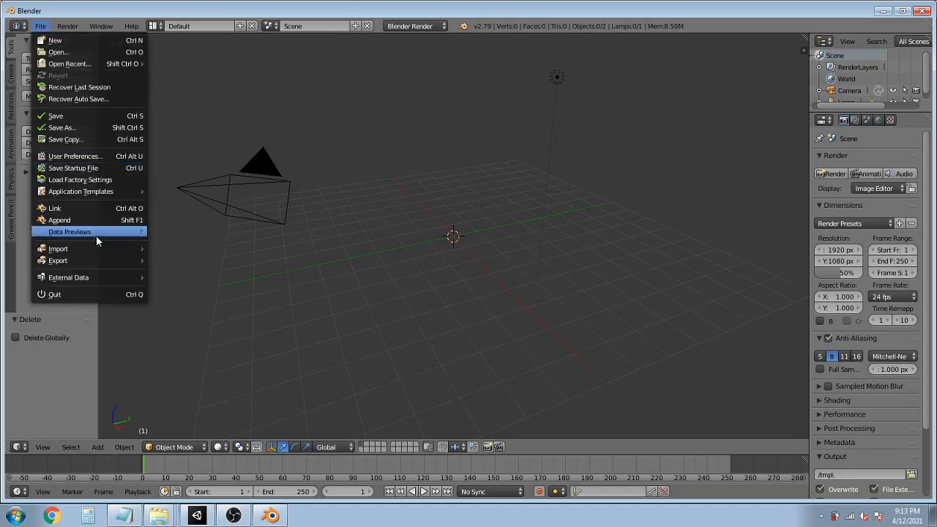
pyautogui.moveTo(101, 250)
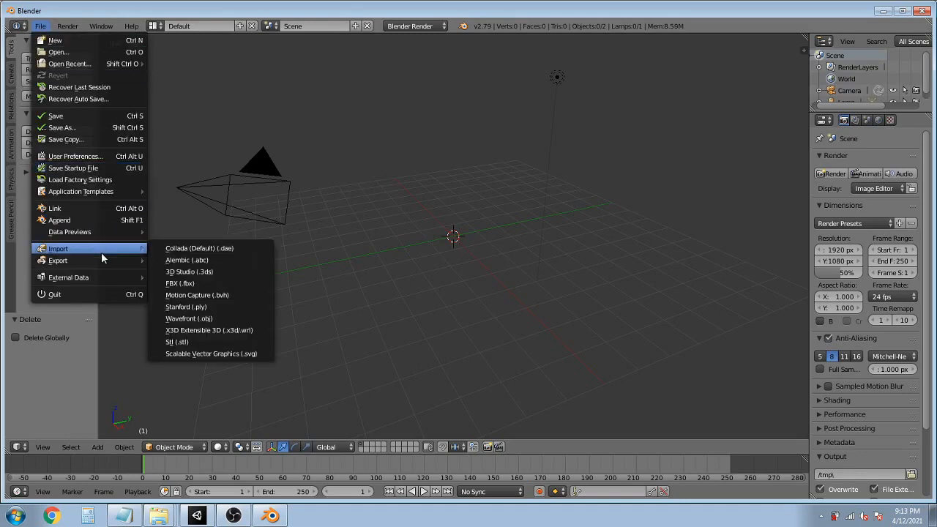
pyautogui.click(210, 320)
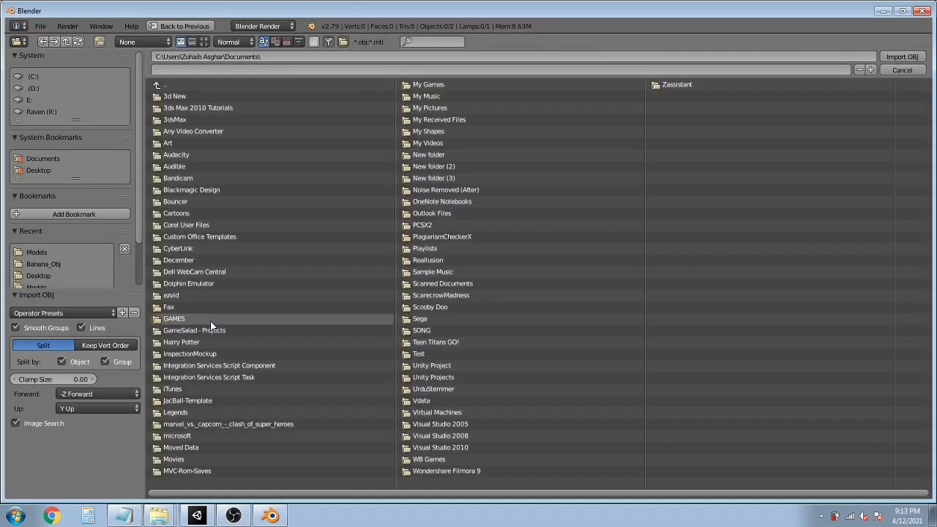
pyautogui.click(37, 252)
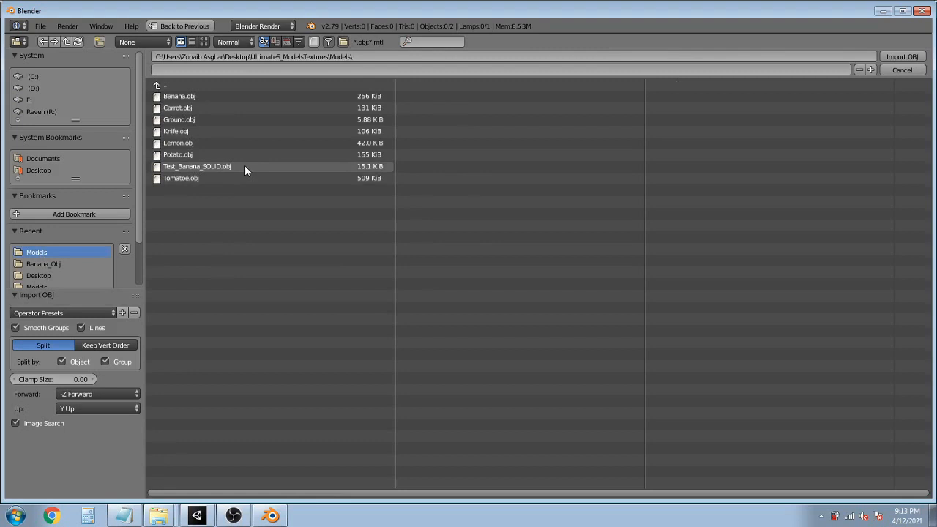
pyautogui.doubleClick(238, 166)
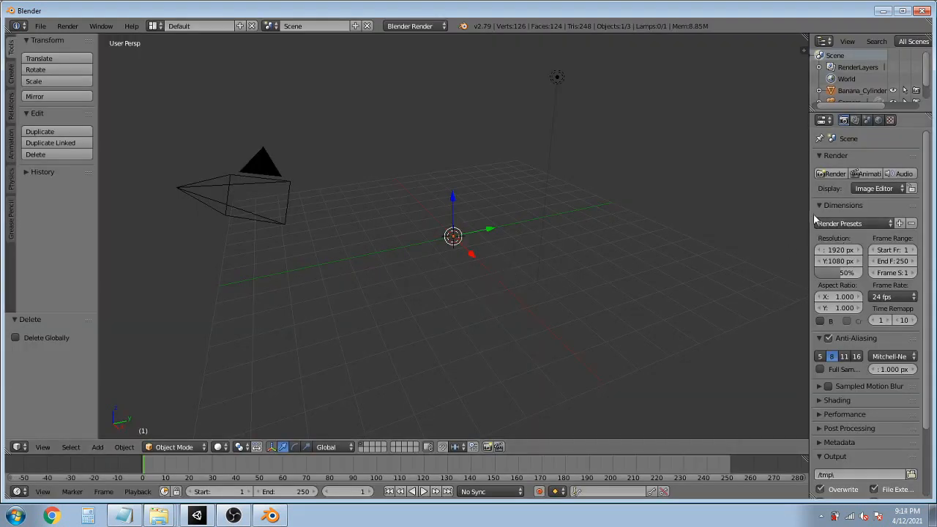
# Set the scale of the Banana_Cylinder object to 100 on the X, Y and Z axes.
pyautogui.moveTo(806, 209); pyautogui.dragTo(678, 210)
pyautogui.click(739, 91)
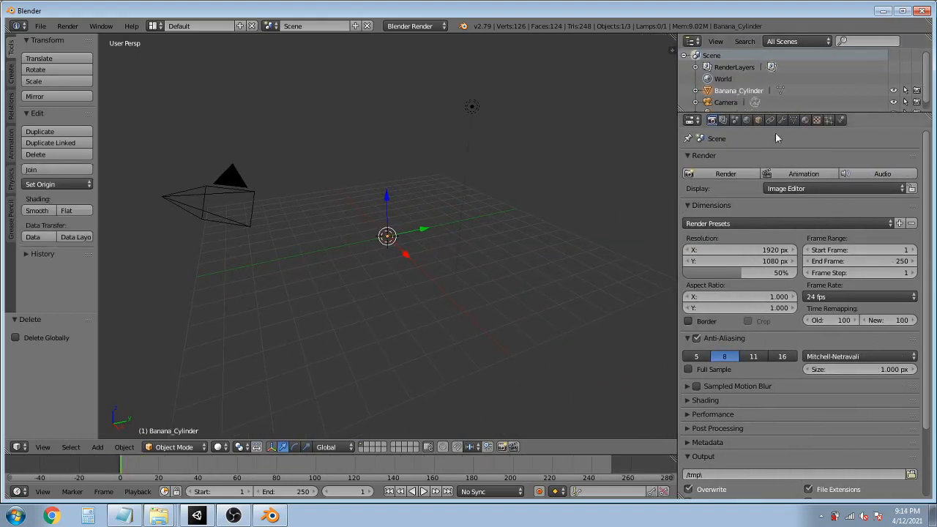
pyautogui.click(747, 122)
pyautogui.click(758, 120)
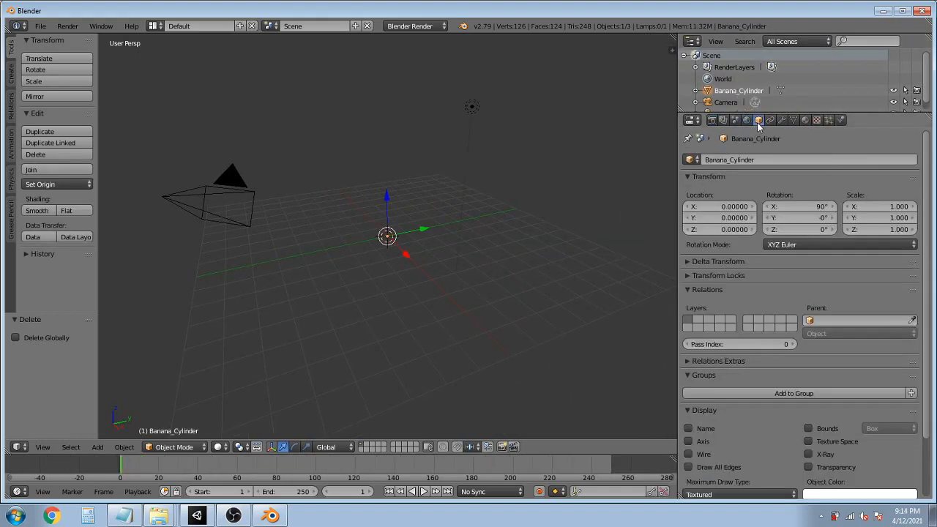
pyautogui.click(892, 206)
pyautogui.write('1')
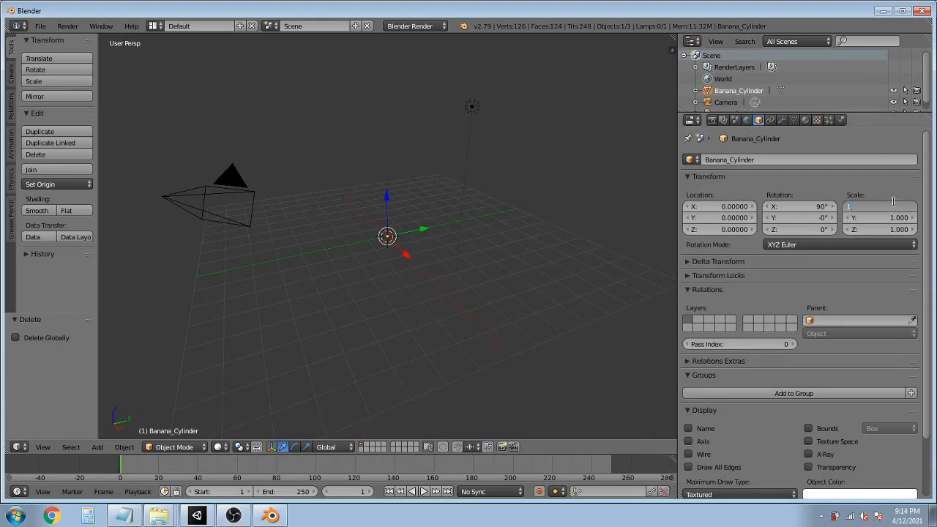
pyautogui.press('Return')
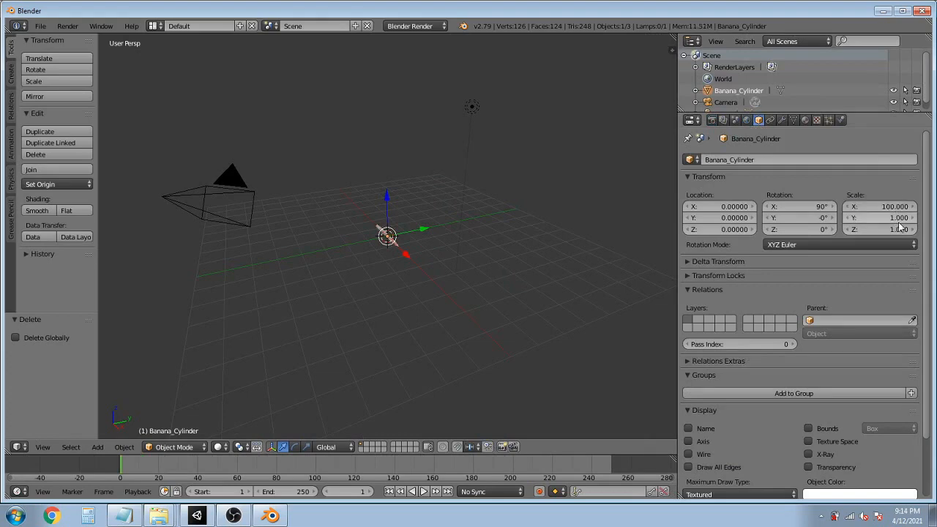
pyautogui.click(897, 218)
pyautogui.write('1')
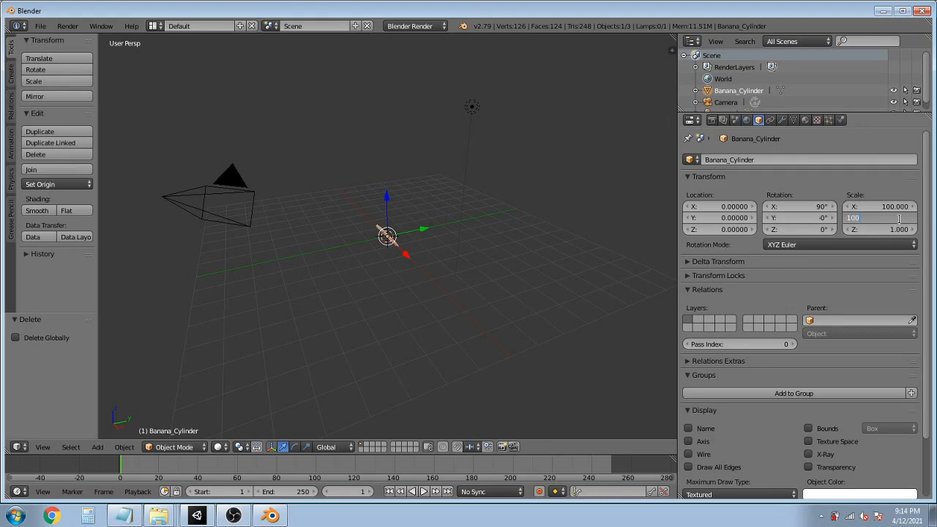
pyautogui.press('Return')
pyautogui.click(894, 229)
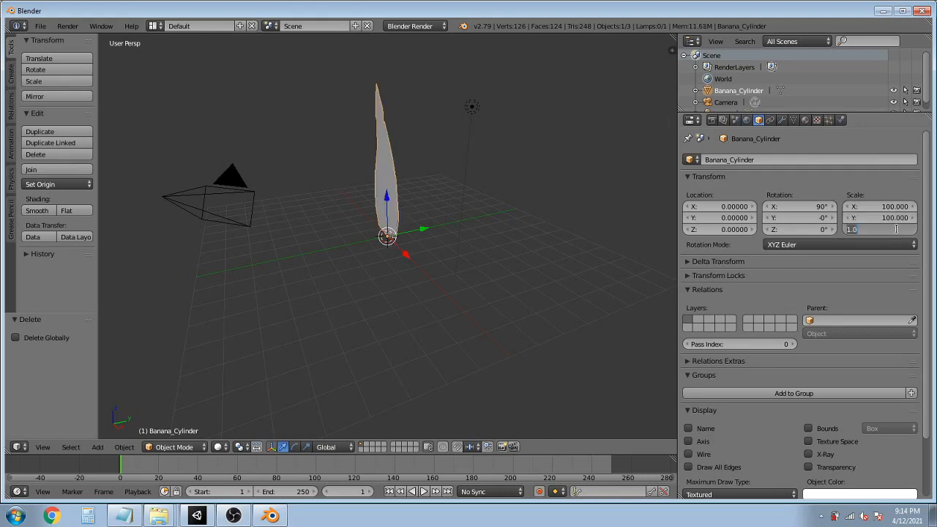
pyautogui.write('100')
pyautogui.press('Return')
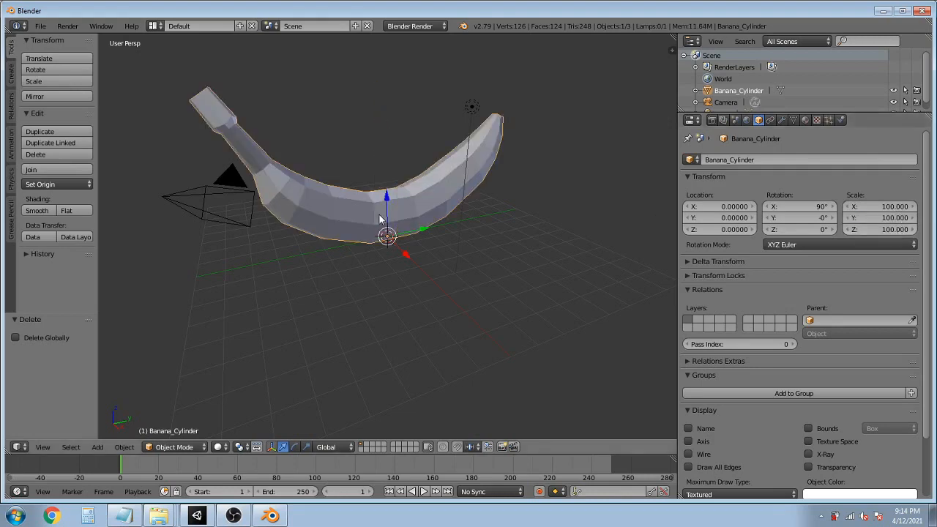
# Put the banana mesh in Edit Mode with face selection active.
pyautogui.moveTo(388, 223); pyautogui.dragTo(373, 244, button='middle')
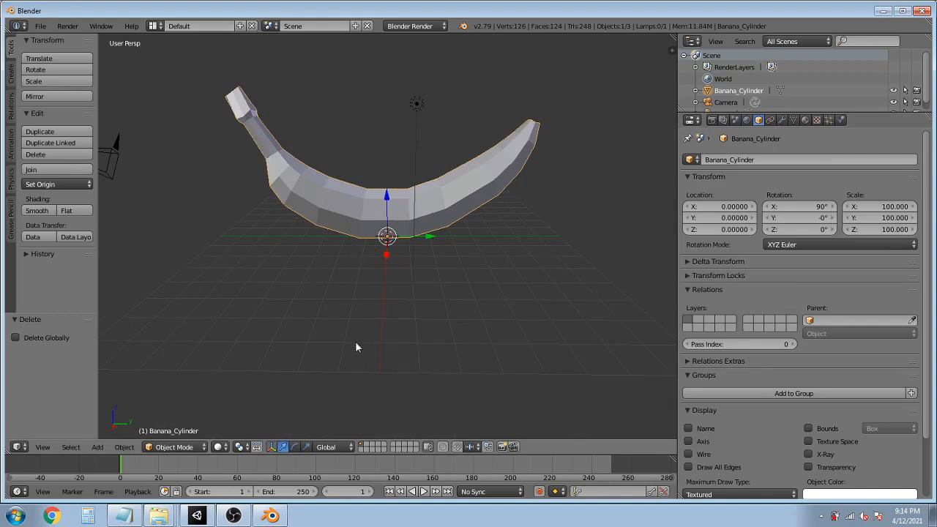
pyautogui.click(197, 450)
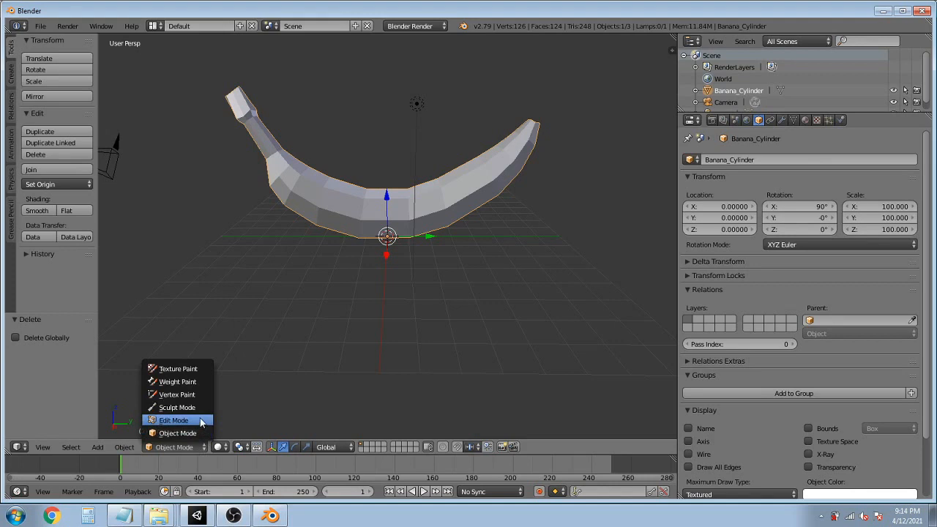
pyautogui.click(176, 420)
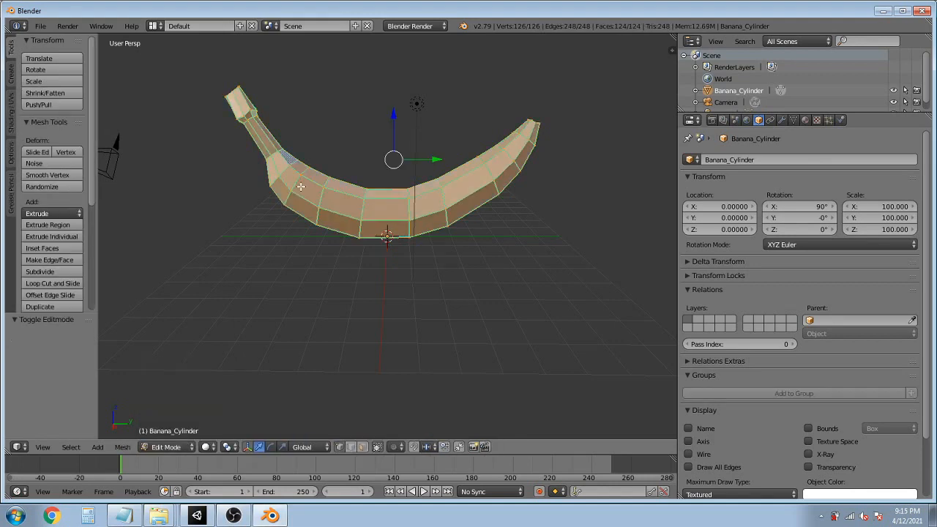
pyautogui.press('a')
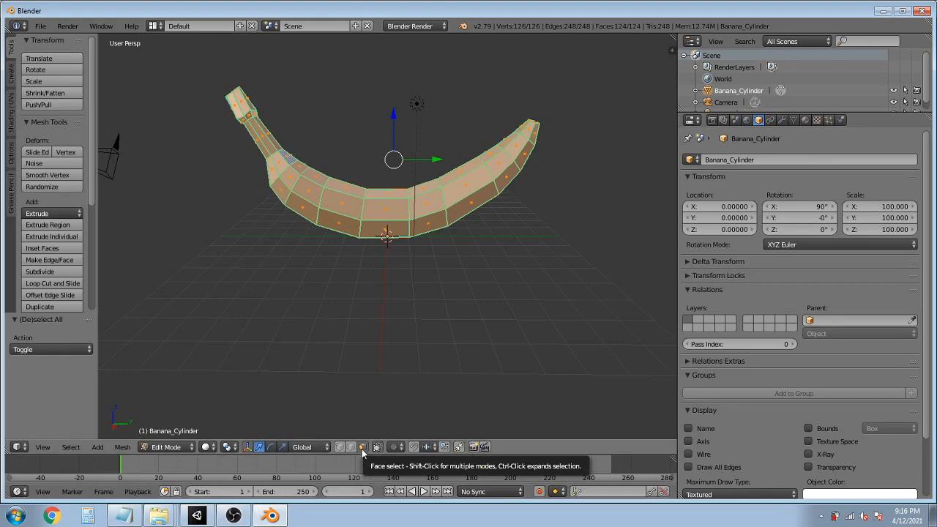
# Select the three adjoining face loops just below the banana's stem and separate the selection into its own mesh.
pyautogui.rightClick(302, 208)
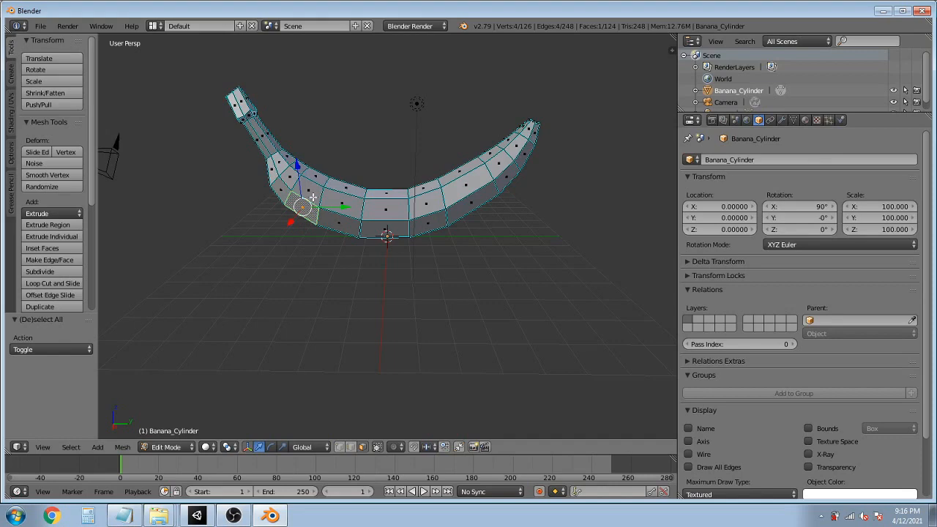
pyautogui.keyDown('alt'); pyautogui.rightClick(313, 196); pyautogui.keyUp('alt')
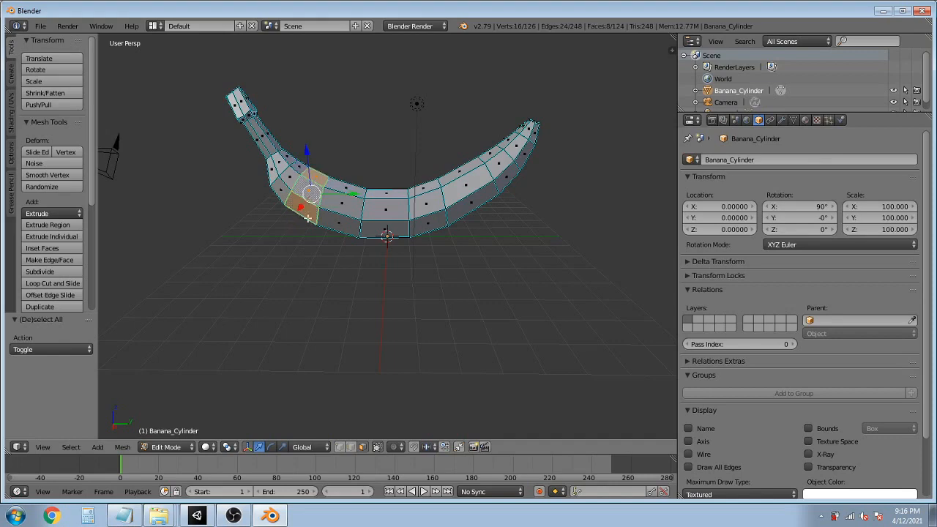
pyautogui.moveTo(286, 232); pyautogui.dragTo(302, 218, button='middle')
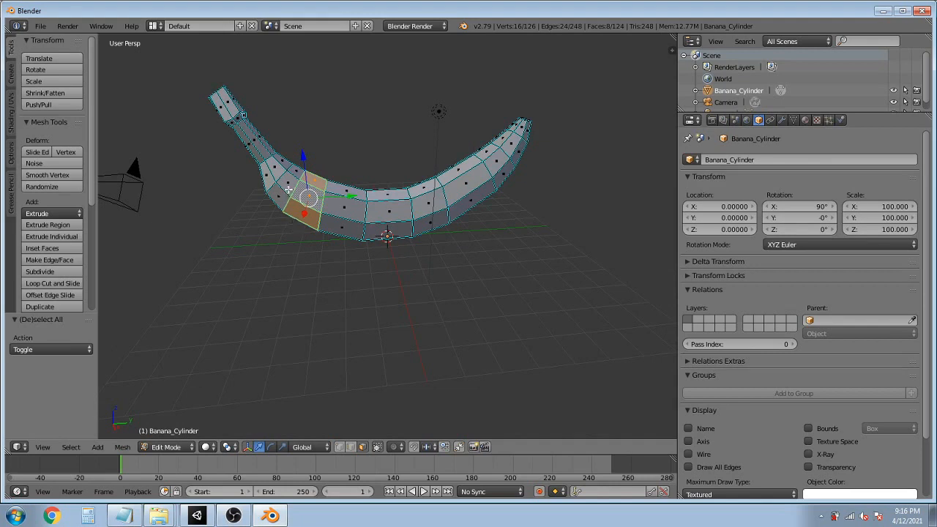
pyautogui.press('ctrl+KP_Add')
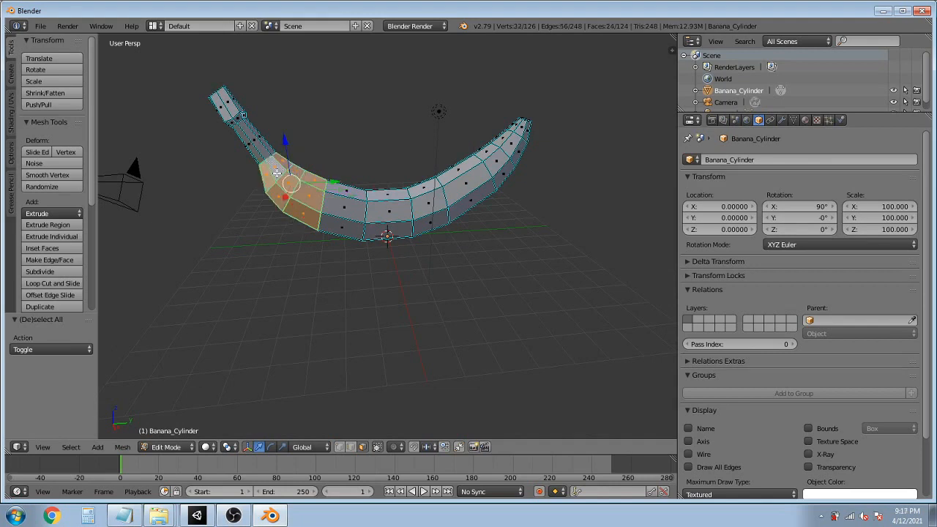
pyautogui.moveTo(287, 224)
pyautogui.mouseDown(button='middle')
pyautogui.moveTo(454, 261)
pyautogui.moveTo(295, 225)
pyautogui.mouseUp(button='middle')
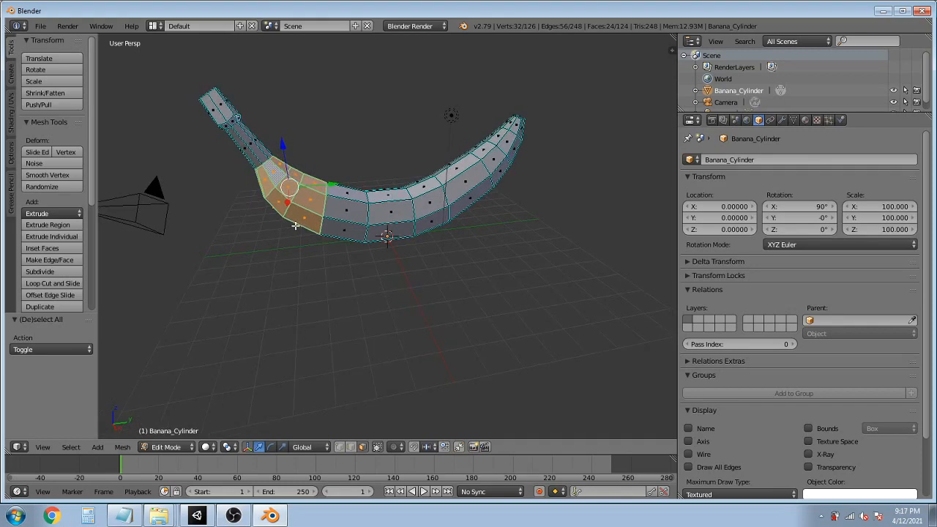
pyautogui.press('p')
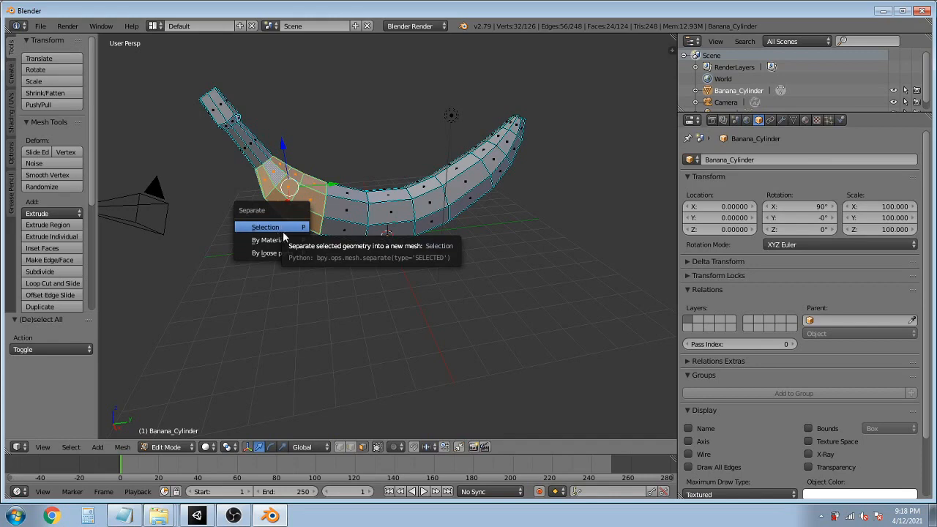
pyautogui.click(283, 229)
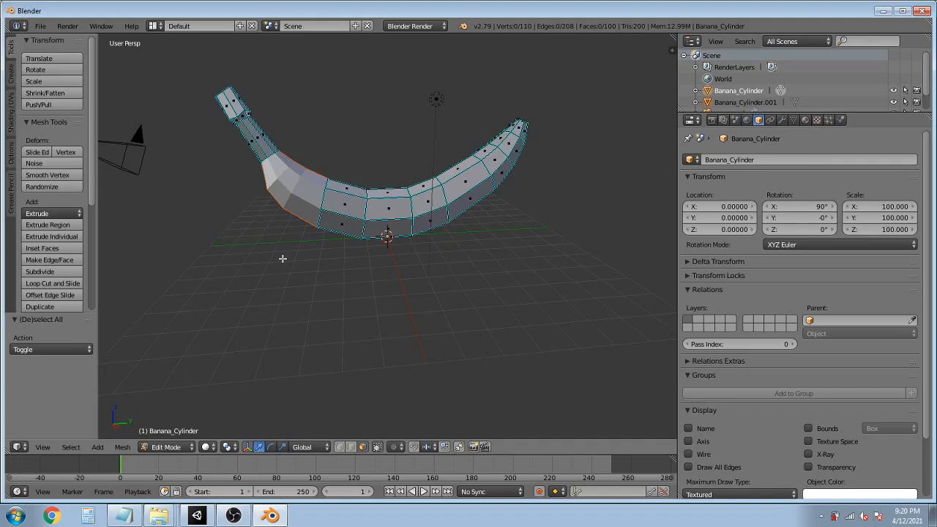
# Select the two adjoining face loops in the middle of the banana and separate the selection into its own mesh.
pyautogui.moveTo(280, 251); pyautogui.dragTo(348, 278, button='middle')
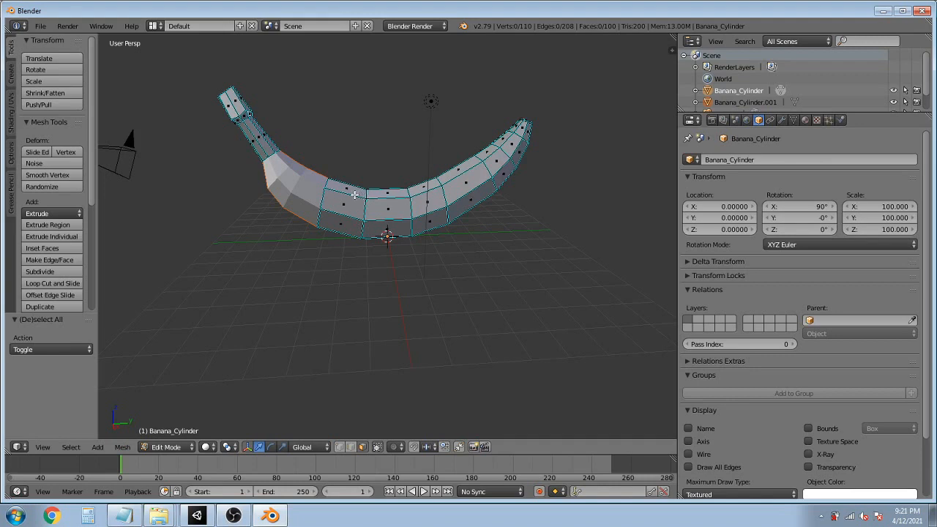
pyautogui.keyDown('alt'); pyautogui.rightClick(356, 198); pyautogui.keyUp('alt')
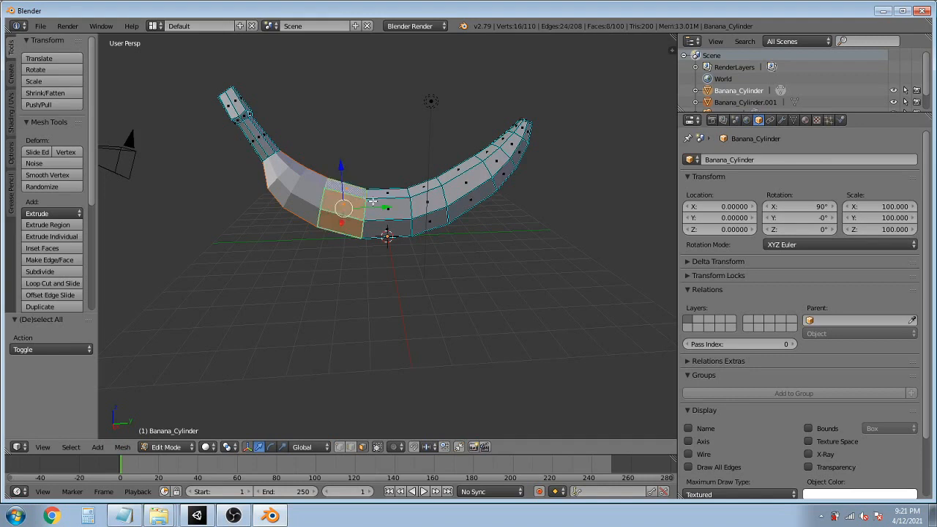
pyautogui.keyDown('alt'); pyautogui.keyDown('shift'); pyautogui.rightClick(398, 210); pyautogui.keyUp('shift'); pyautogui.keyUp('alt')
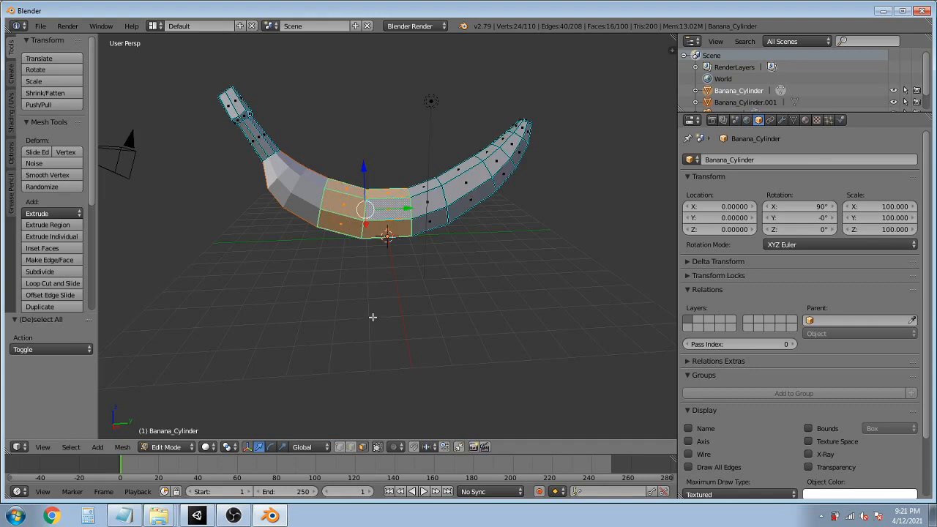
pyautogui.press('p')
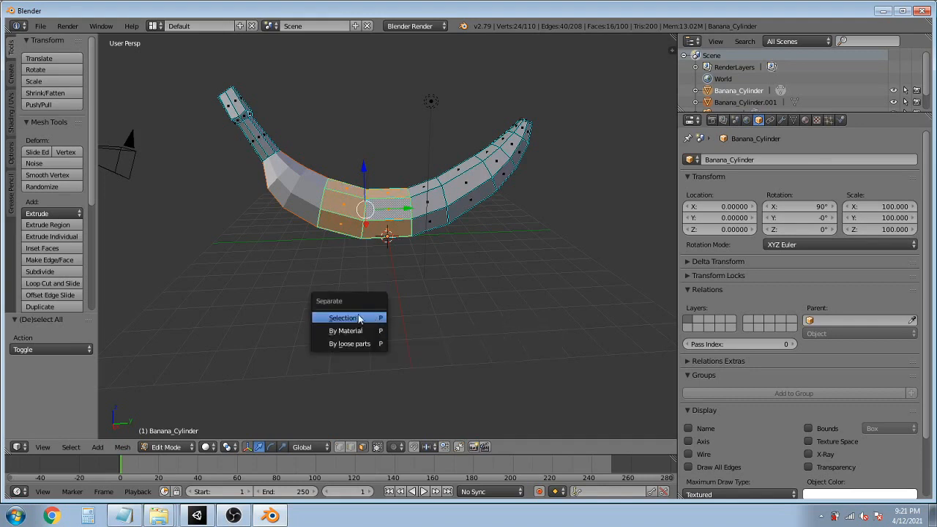
pyautogui.click(124, 453)
pyautogui.moveTo(188, 294)
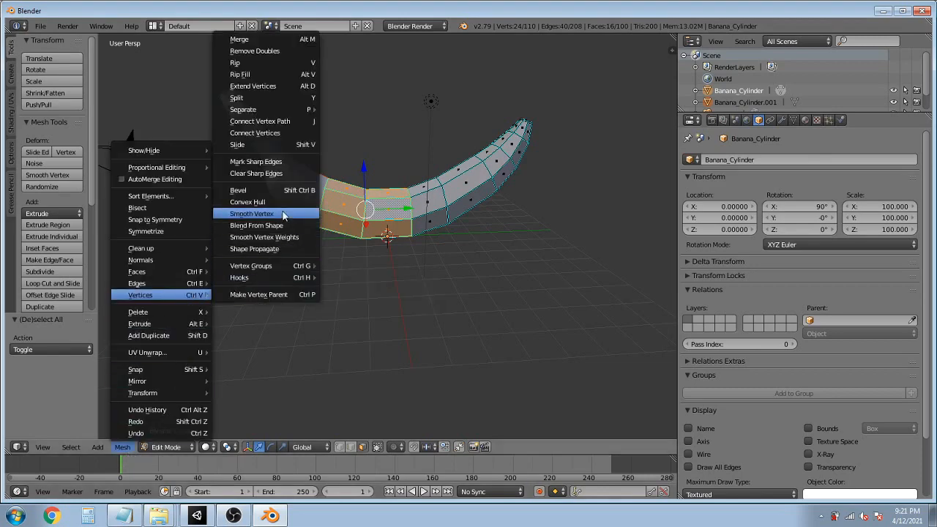
pyautogui.moveTo(285, 111)
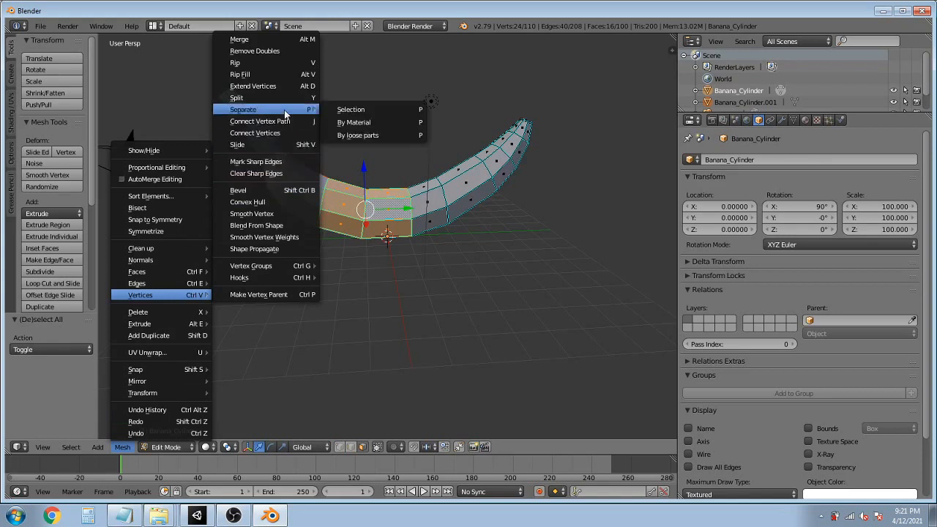
pyautogui.click(365, 110)
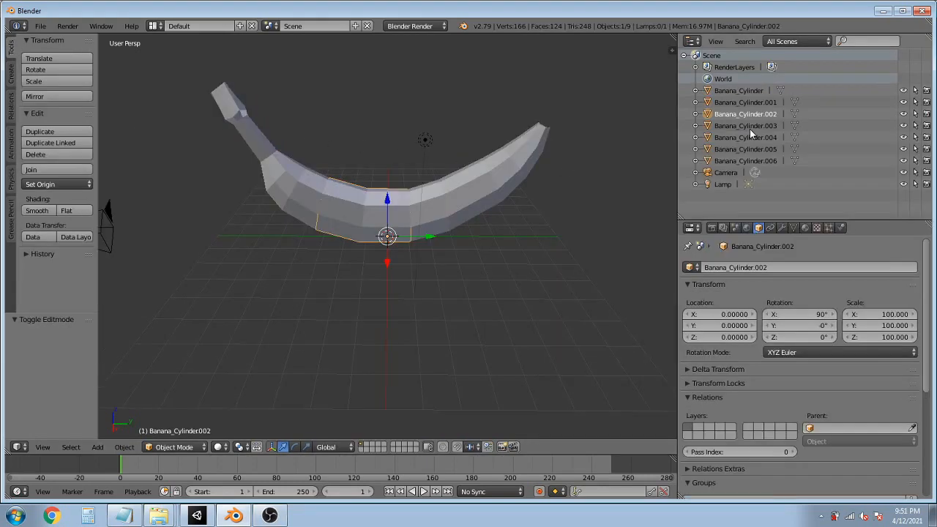
# Select the Banana_Cylinder.003 to Banana_Cylinder.006 objects in turn to check which slice of the banana each one covers.
pyautogui.click(749, 128)
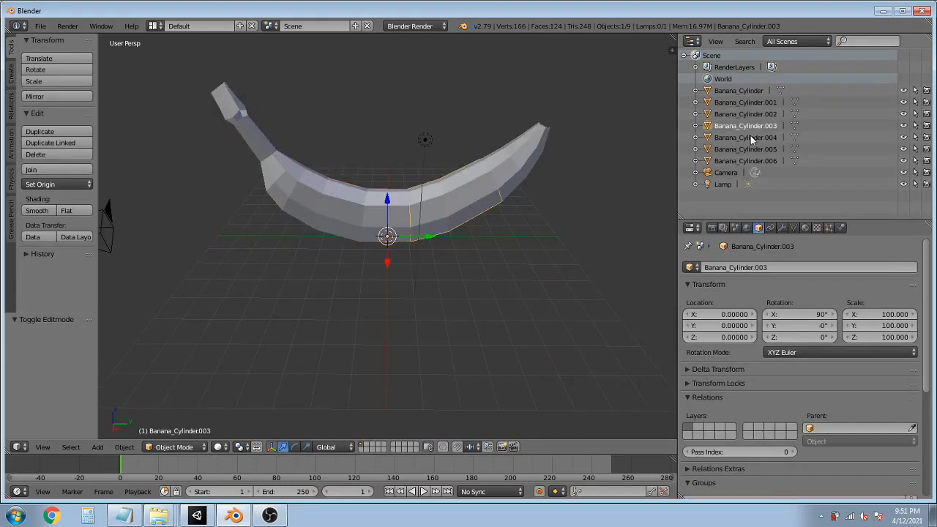
pyautogui.click(751, 138)
pyautogui.click(751, 148)
pyautogui.click(755, 161)
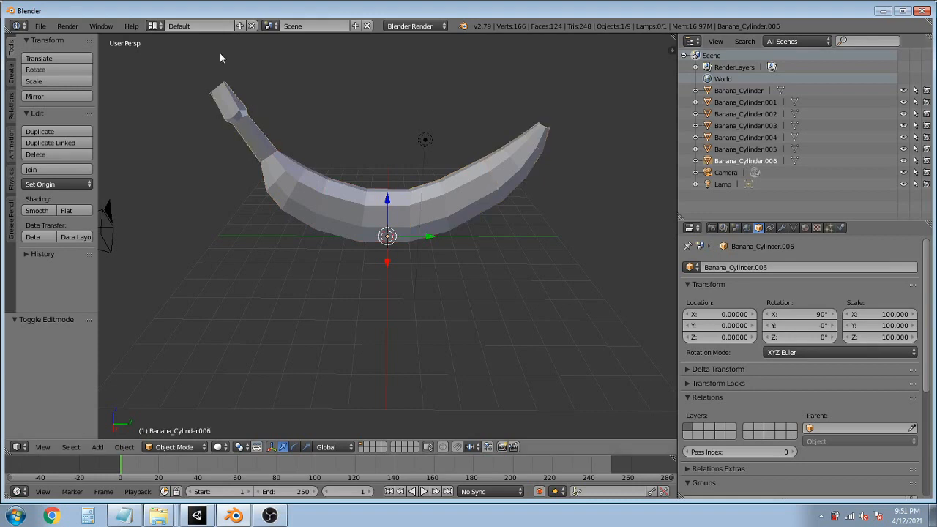
# Start a Wavefront (.obj) export into the UltimateS_ModelsTextures Models folder with the file name Test_Banana_Divided.obj.
pyautogui.click(40, 26)
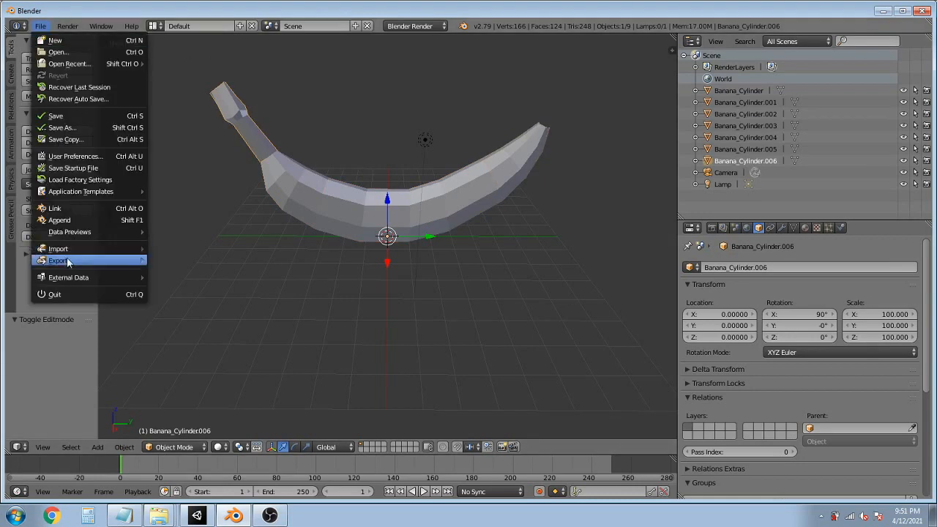
pyautogui.moveTo(69, 264)
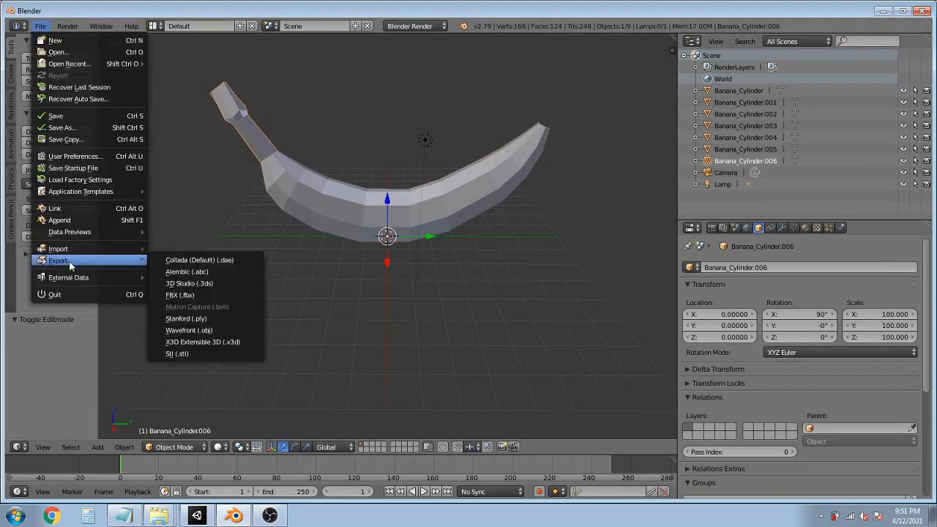
pyautogui.click(225, 329)
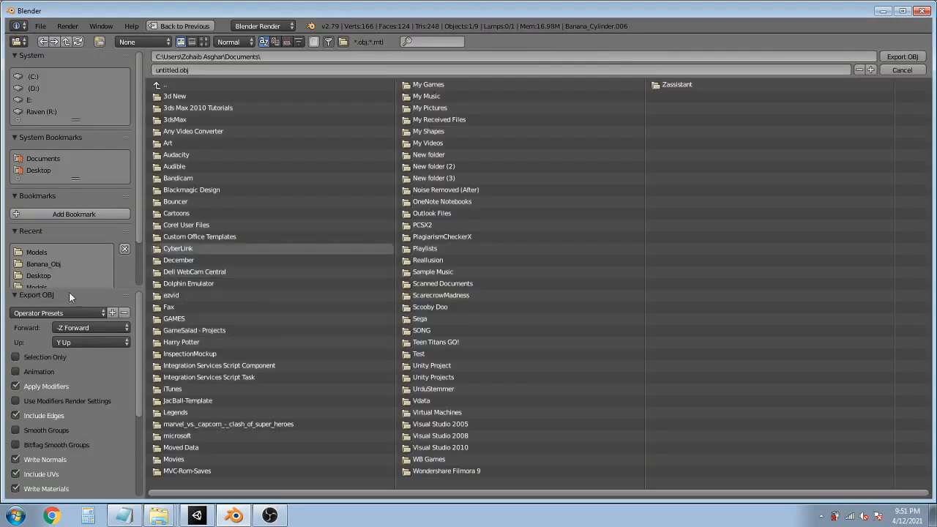
pyautogui.click(51, 254)
pyautogui.click(176, 69)
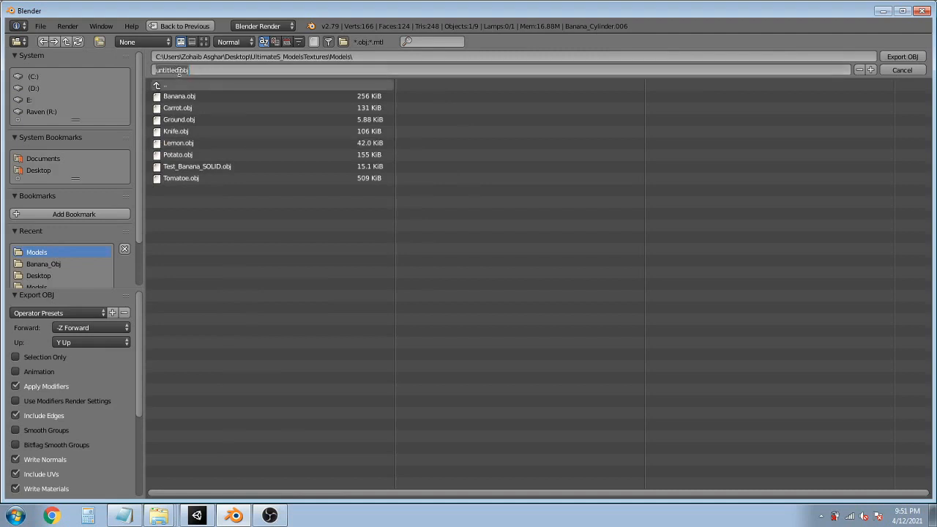
pyautogui.click(181, 69)
pyautogui.press('BackSpace')
pyautogui.write('Test_Banana_D')
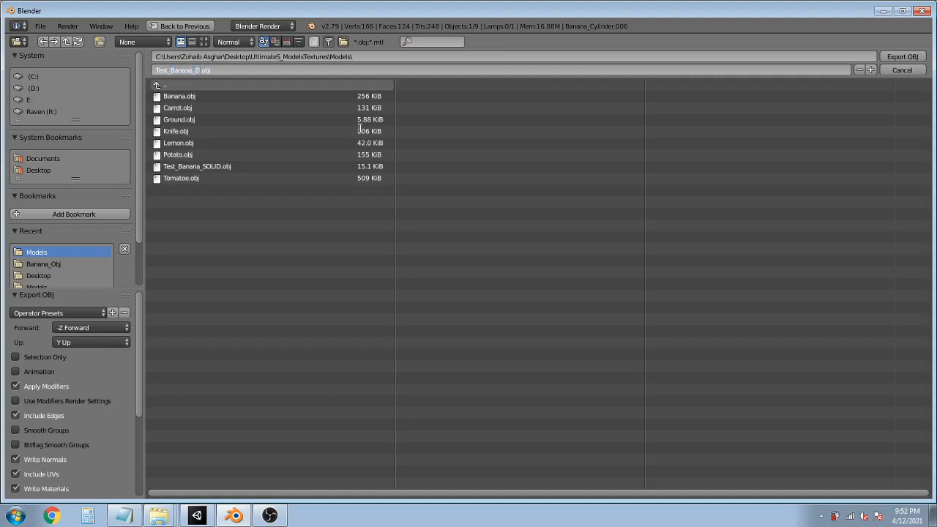
pyautogui.write('ivided.obj')
pyautogui.press('Return')
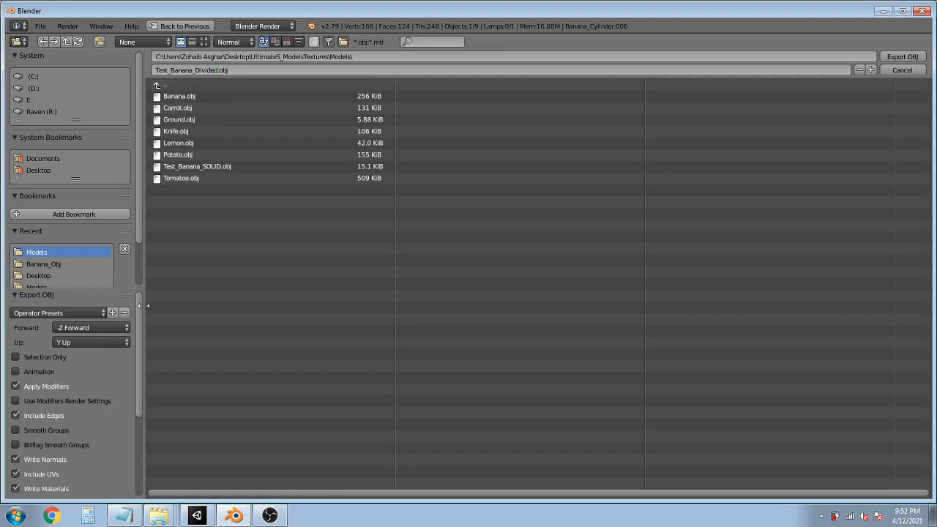
# Disable Apply Modifiers, Write Normals, Include UVs and Objects as OBJ Objects, enable Material Groups, and export the OBJ file.
pyautogui.moveTo(141, 302); pyautogui.dragTo(135, 359)
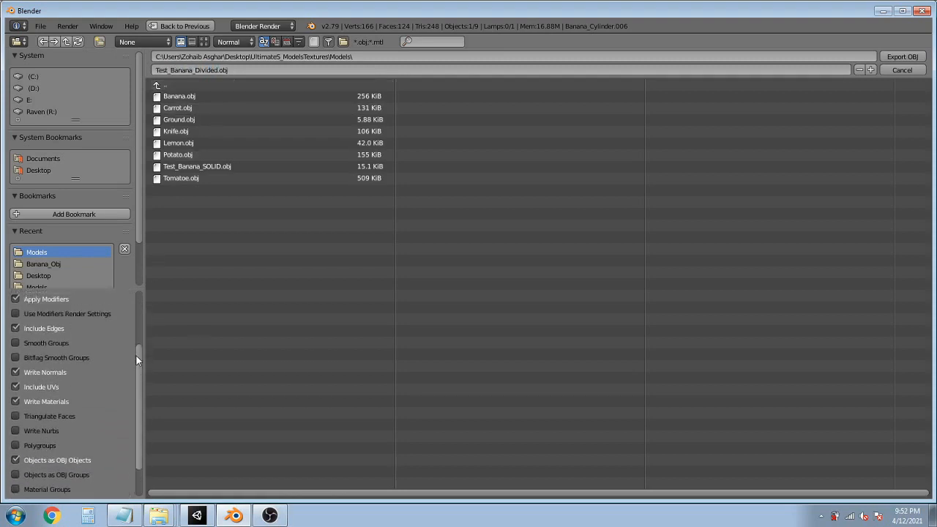
pyautogui.click(51, 302)
pyautogui.click(55, 372)
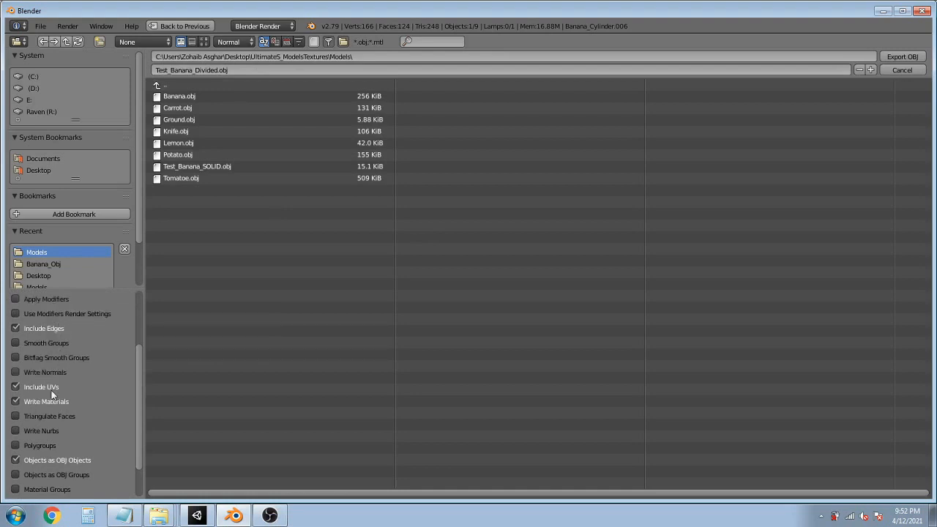
pyautogui.click(51, 388)
pyautogui.scroll(-2, 86, 447)
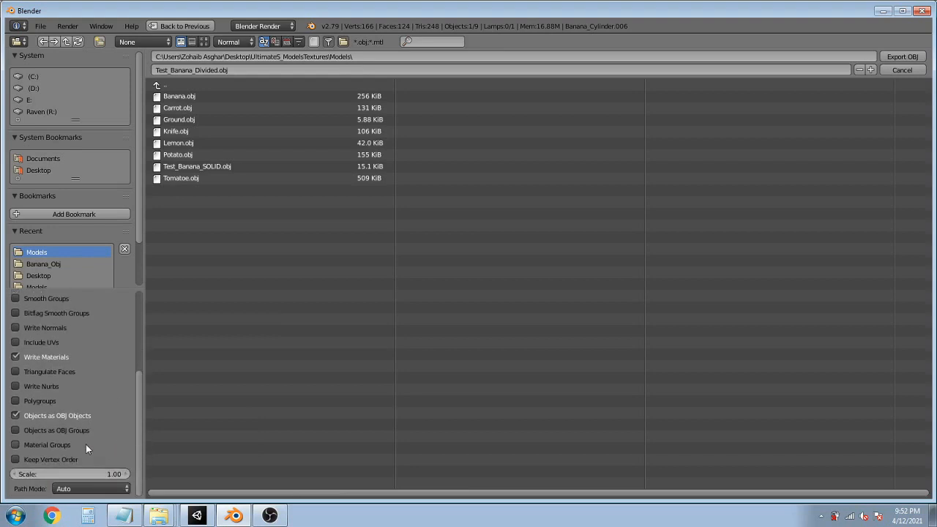
pyautogui.click(62, 414)
pyautogui.click(62, 448)
pyautogui.scroll(3, 141, 436)
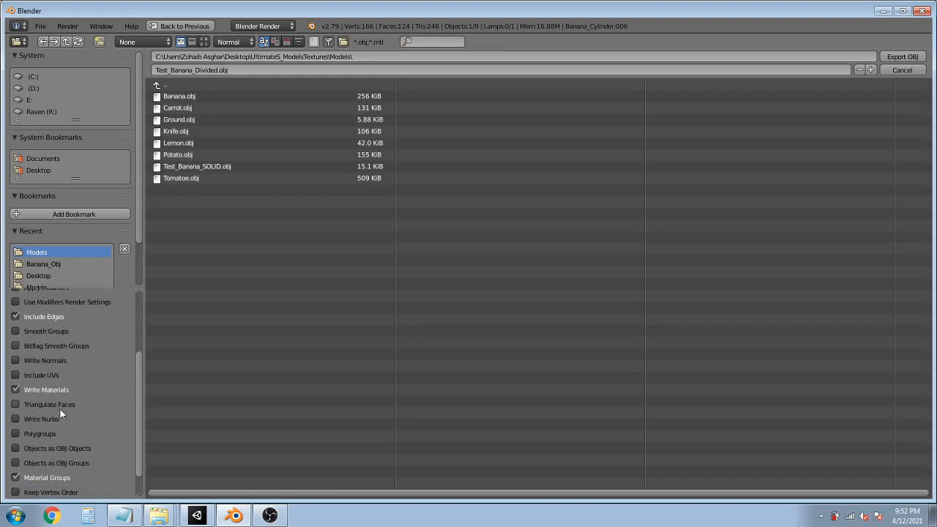
pyautogui.moveTo(142, 428); pyautogui.dragTo(151, 323)
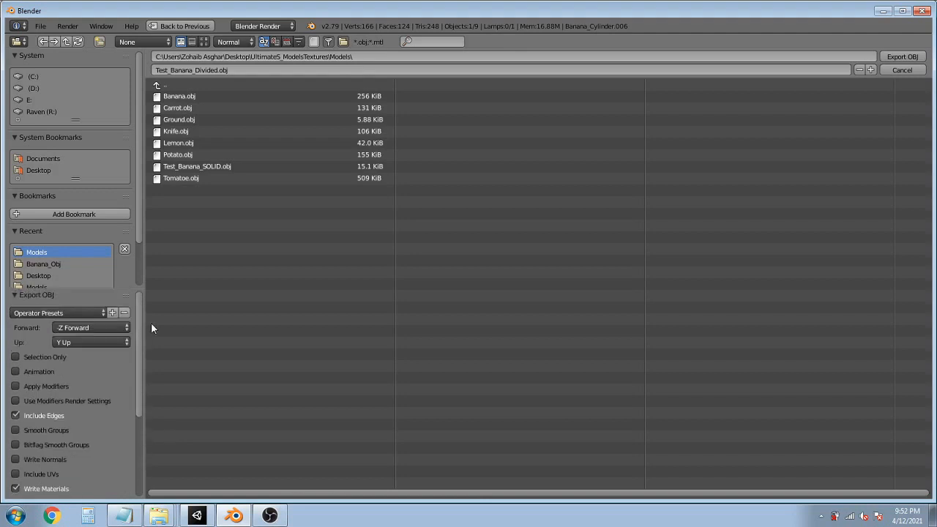
pyautogui.click(902, 57)
# Switch to the file explorer and check the Models folder for the exported Test_Banana_Divided.obj file.
pyautogui.hotkey('alt', 'Tab')
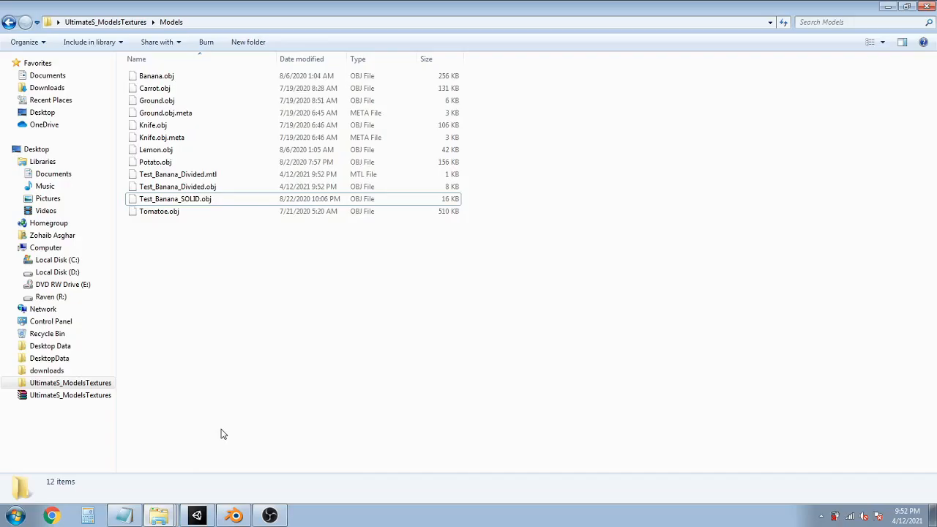
pyautogui.click(218, 187)
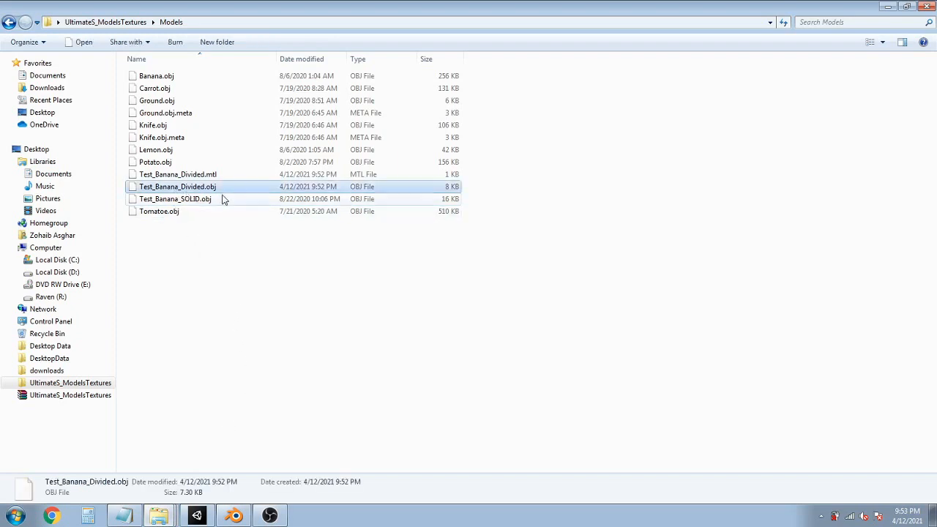
pyautogui.click(220, 370)
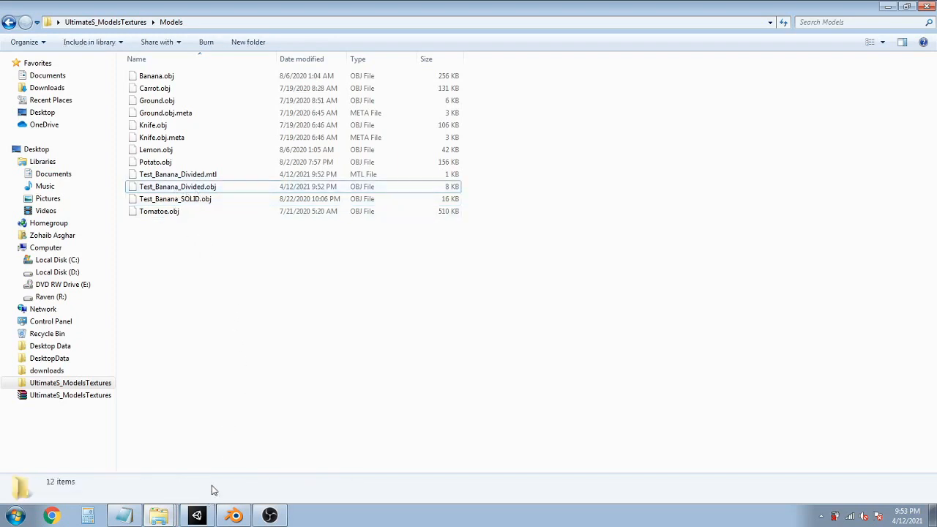
# Switch to Unity and import Test_Banana_Divided.obj as a new asset into the project's Models folder.
pyautogui.click(196, 515)
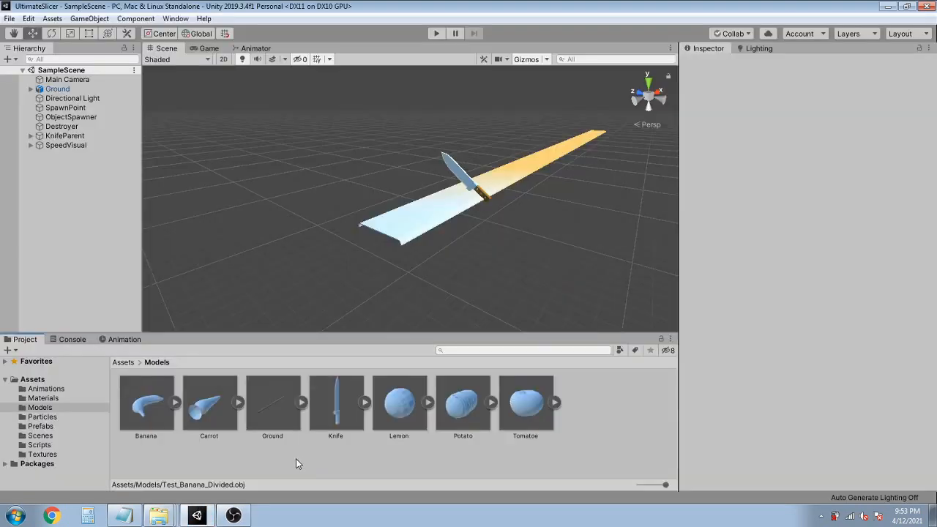
pyautogui.rightClick(268, 464)
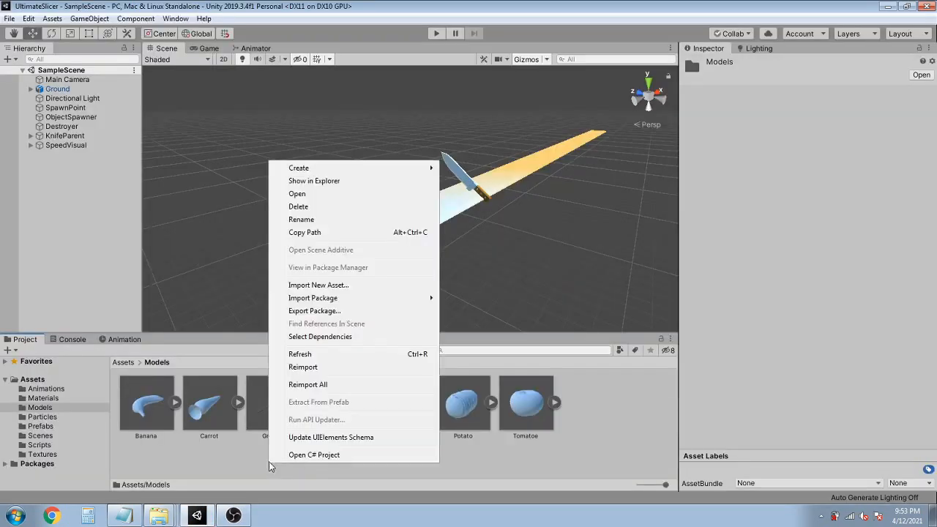
pyautogui.click(330, 286)
pyautogui.doubleClick(164, 156)
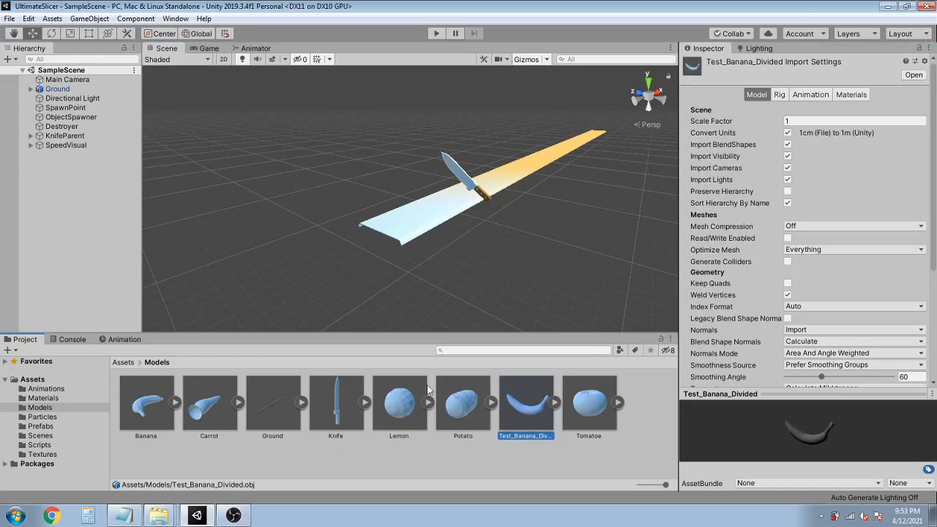
# Place the Test_Banana_Divided model in the scene and create a prefab from it in the Prefabs folder.
pyautogui.moveTo(388, 201); pyautogui.dragTo(404, 188)
pyautogui.click(61, 419)
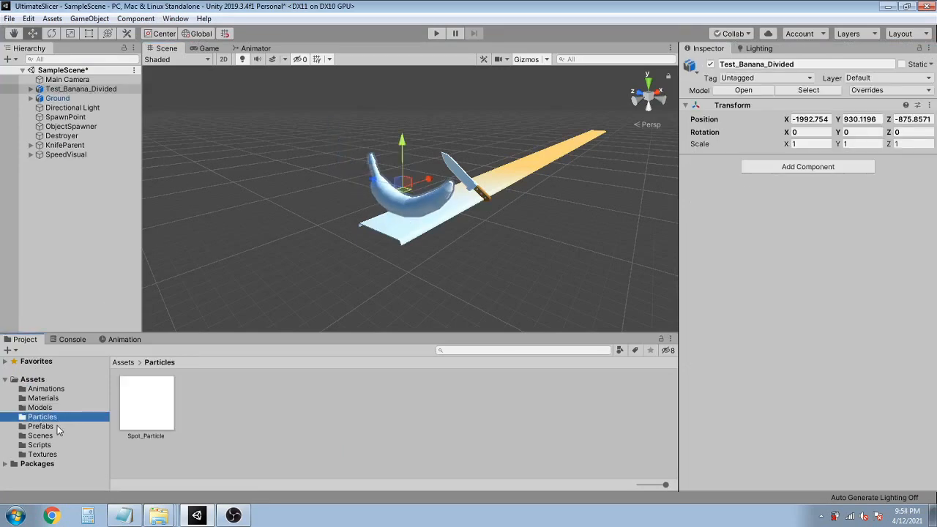
pyautogui.click(57, 425)
pyautogui.moveTo(98, 90); pyautogui.dragTo(366, 426)
pyautogui.click(444, 277)
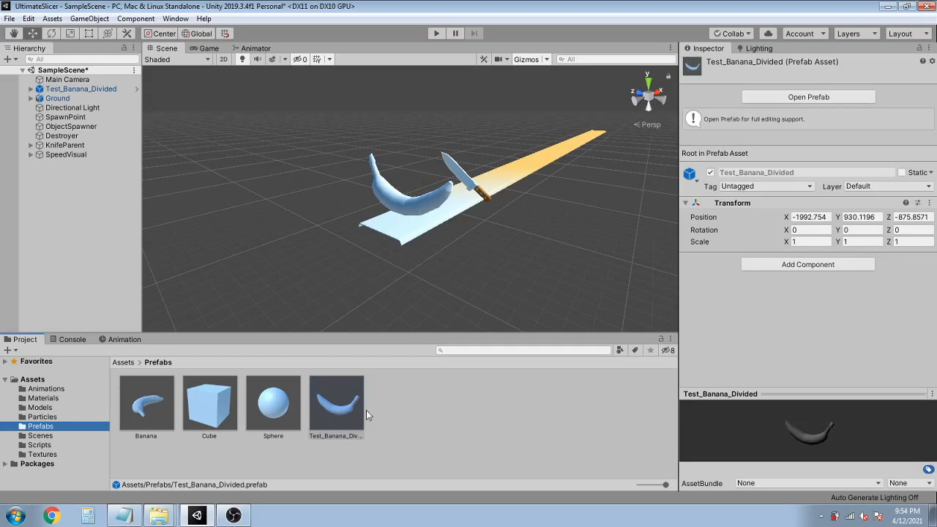
# Open the Test_Banana_Divided prefab for editing and widen the hierarchy so more of the child object names fits.
pyautogui.click(327, 410)
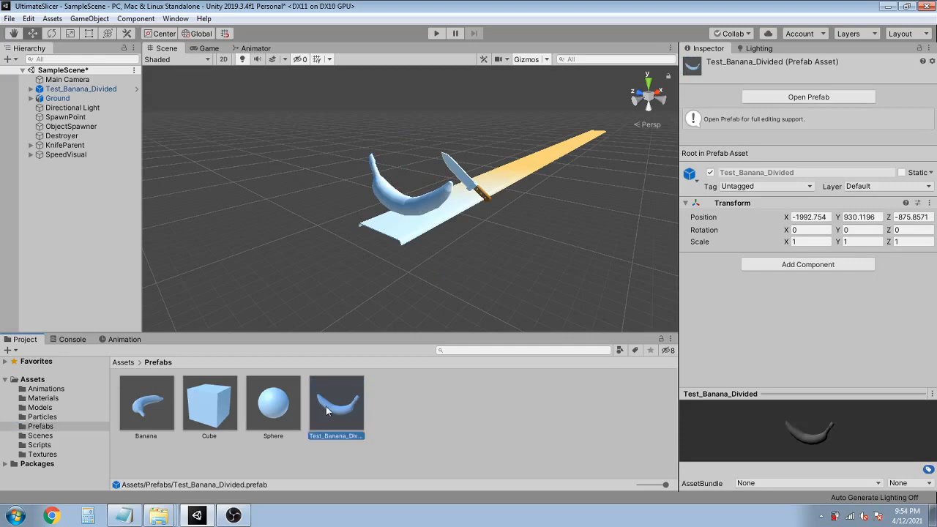
pyautogui.click(842, 97)
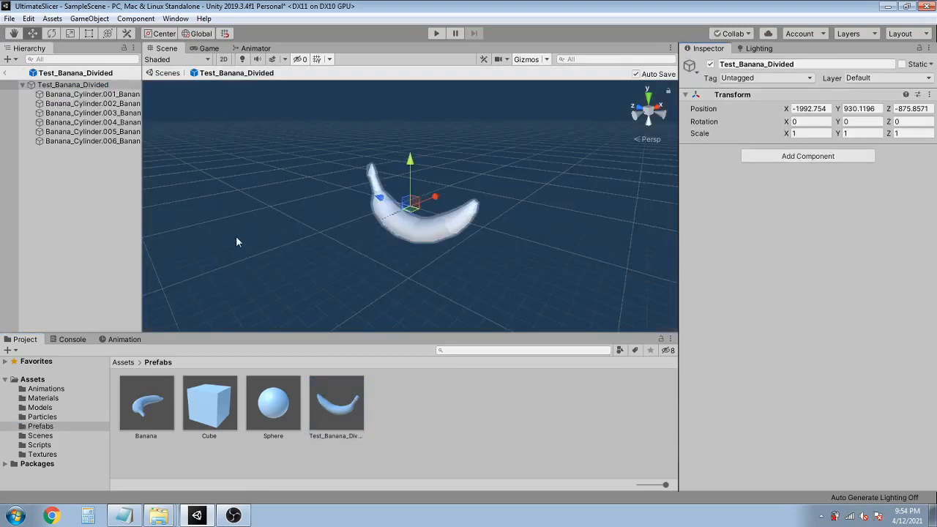
pyautogui.moveTo(143, 155); pyautogui.dragTo(225, 153)
# Select the prefab's Banana_Cylinder child objects in turn to check which banana slice each one represents.
pyautogui.click(173, 94)
pyautogui.click(171, 104)
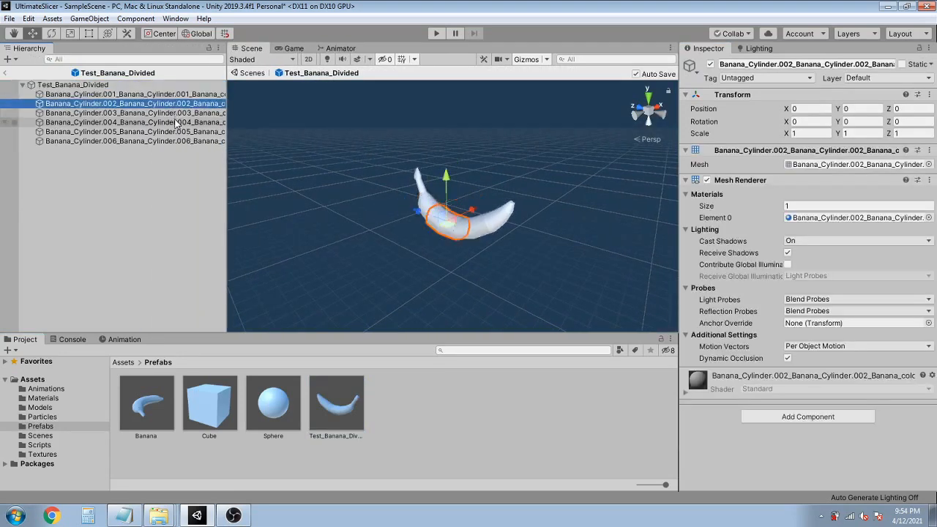
pyautogui.click(177, 122)
pyautogui.click(178, 132)
pyautogui.click(183, 142)
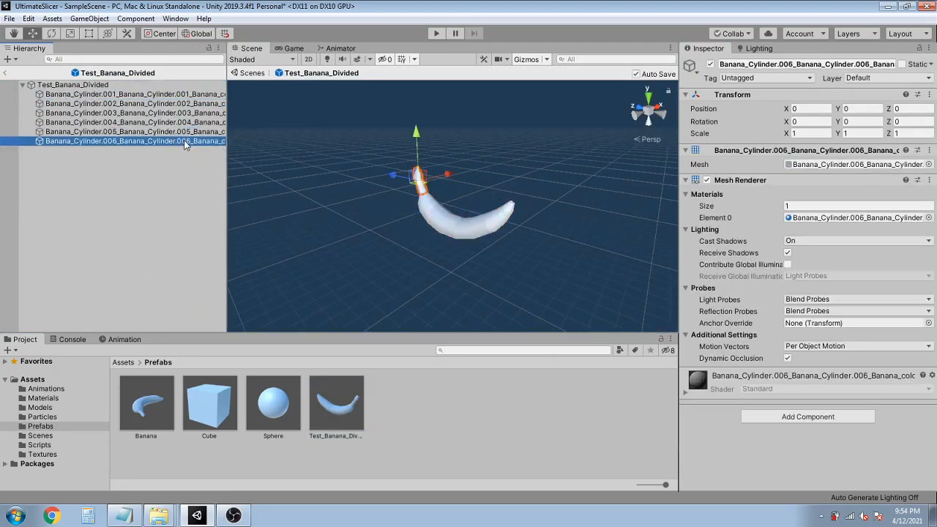
# Move the Banana_Cylinder.002 slice out of the banana along the X axis to a position of about 1.38.
pyautogui.keyDown('alt'); pyautogui.moveTo(492, 229); pyautogui.dragTo(473, 236); pyautogui.keyUp('alt')
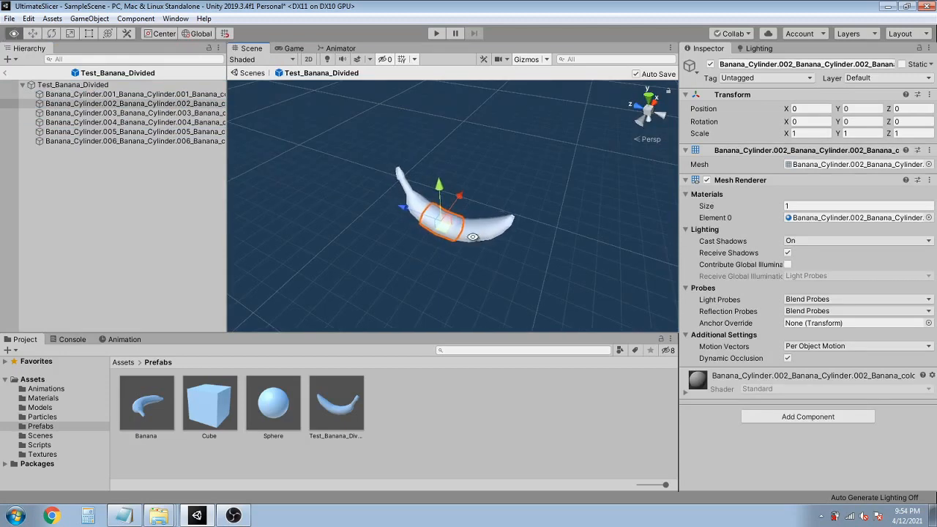
pyautogui.click(462, 246)
pyautogui.click(440, 210)
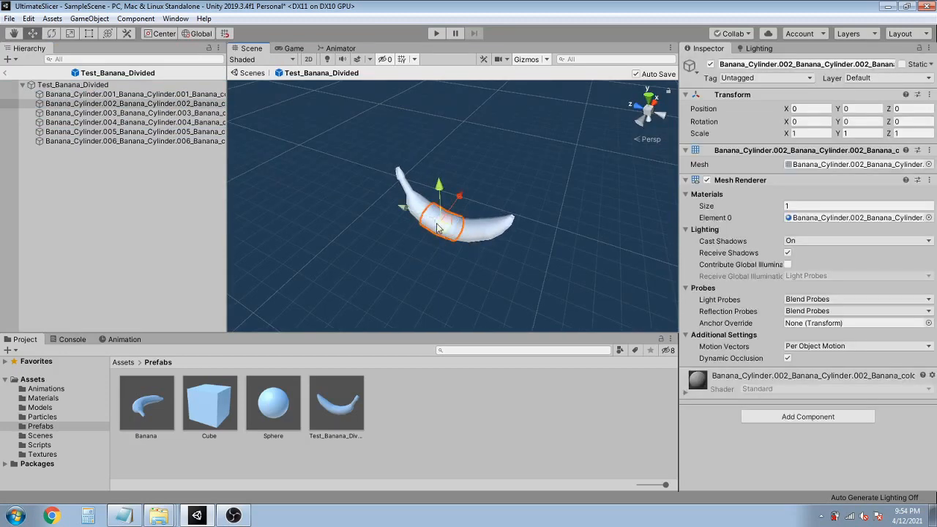
pyautogui.moveTo(465, 197)
pyautogui.mouseDown()
pyautogui.moveTo(454, 213)
pyautogui.moveTo(469, 192)
pyautogui.mouseUp()
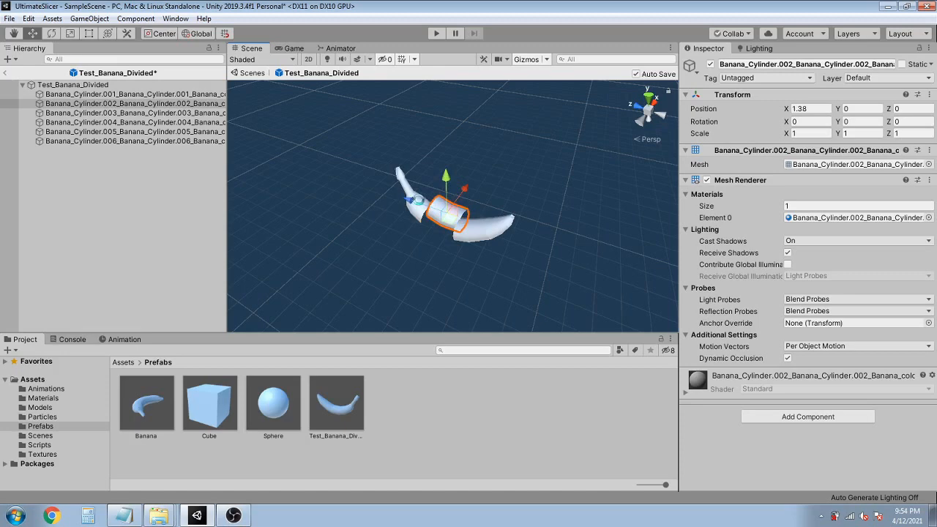
# Pull the Banana_Cylinder.003 and Banana_Cylinder.006 slices out of the banana along the X axis to about 4.14 and -7.18.
pyautogui.click(407, 188)
pyautogui.moveTo(426, 164); pyautogui.dragTo(450, 147)
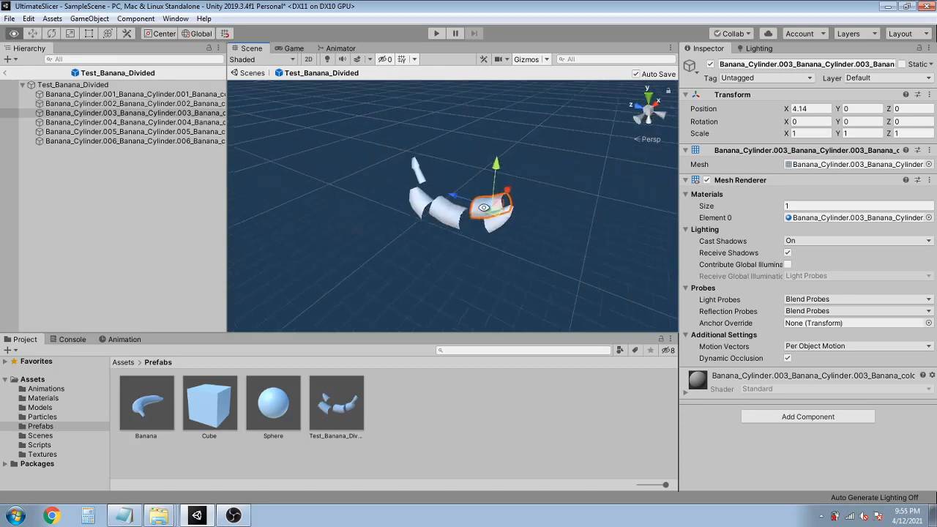
pyautogui.keyDown('alt'); pyautogui.moveTo(483, 220); pyautogui.dragTo(501, 225); pyautogui.keyUp('alt')
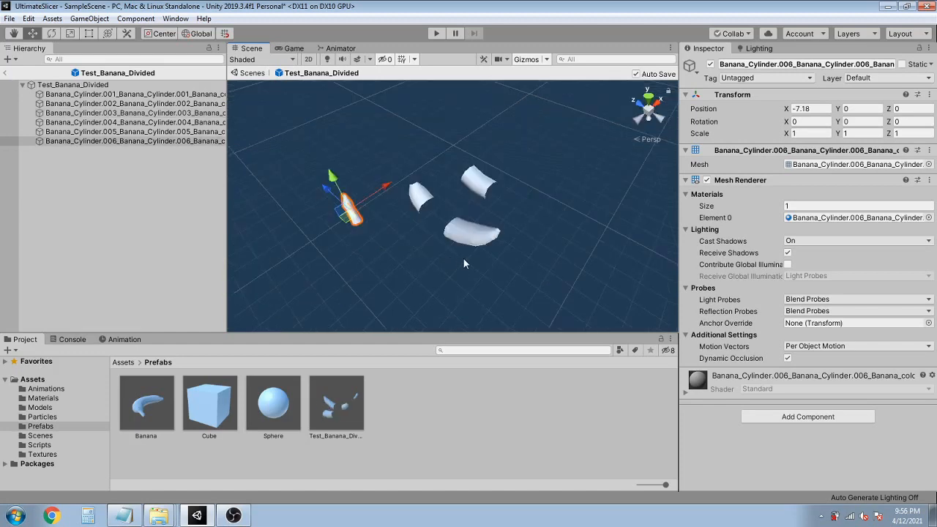
# Leave prefab editing and delete the Test_Banana_Divided prefab from the Prefabs folder.
pyautogui.click(4, 72)
pyautogui.click(338, 416)
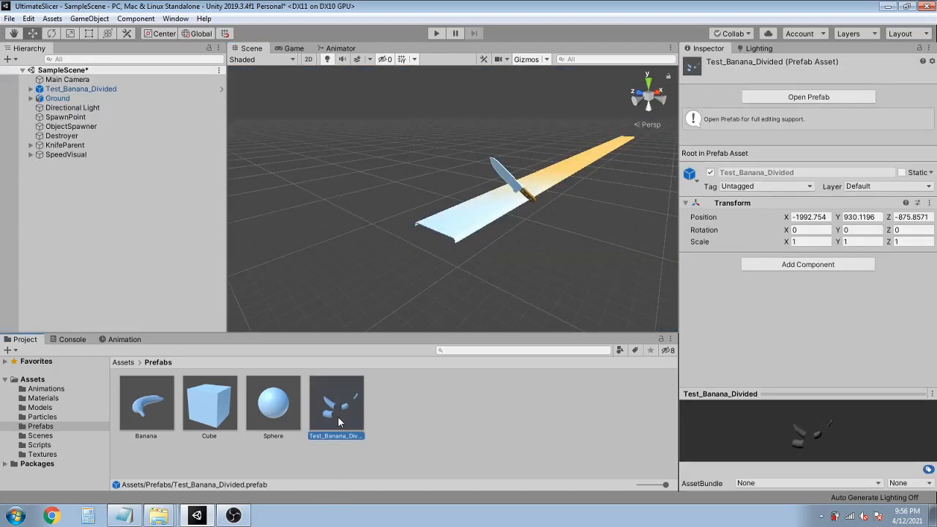
pyautogui.press('Delete')
pyautogui.press('Return')
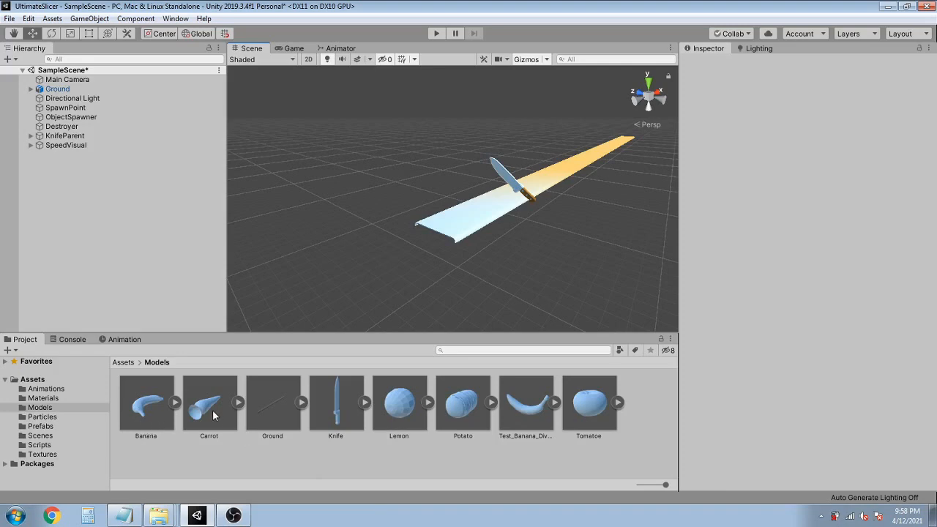
# Place the Carrot model in the scene and save it as an original prefab in the Prefabs folder.
pyautogui.moveTo(213, 415); pyautogui.dragTo(423, 228)
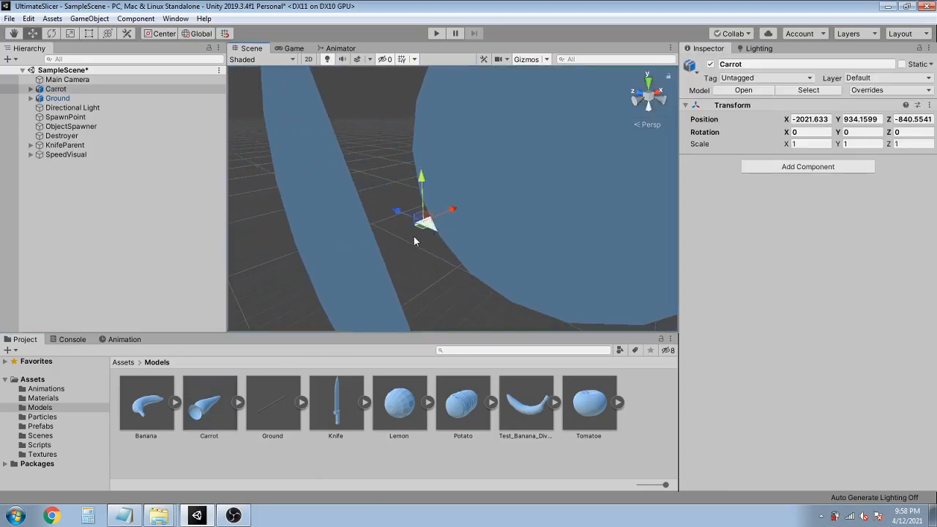
pyautogui.click(44, 426)
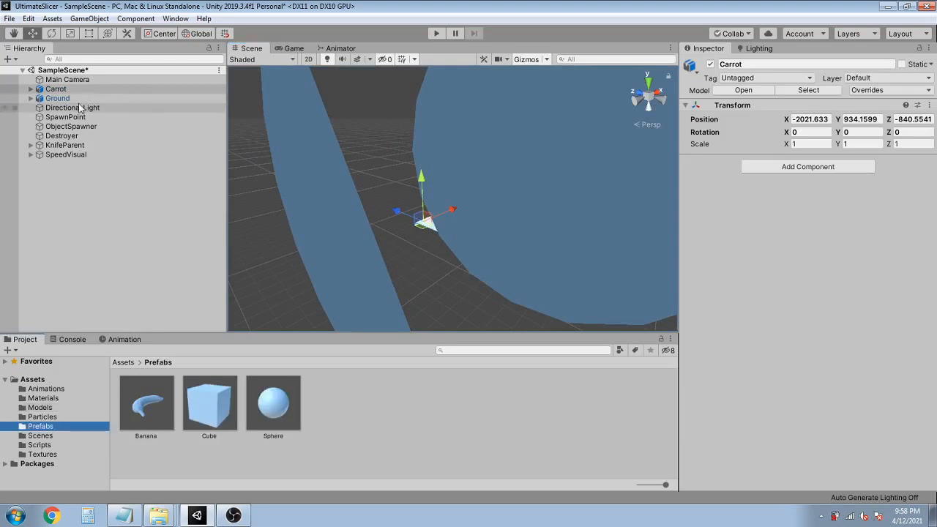
pyautogui.moveTo(71, 92); pyautogui.dragTo(362, 448)
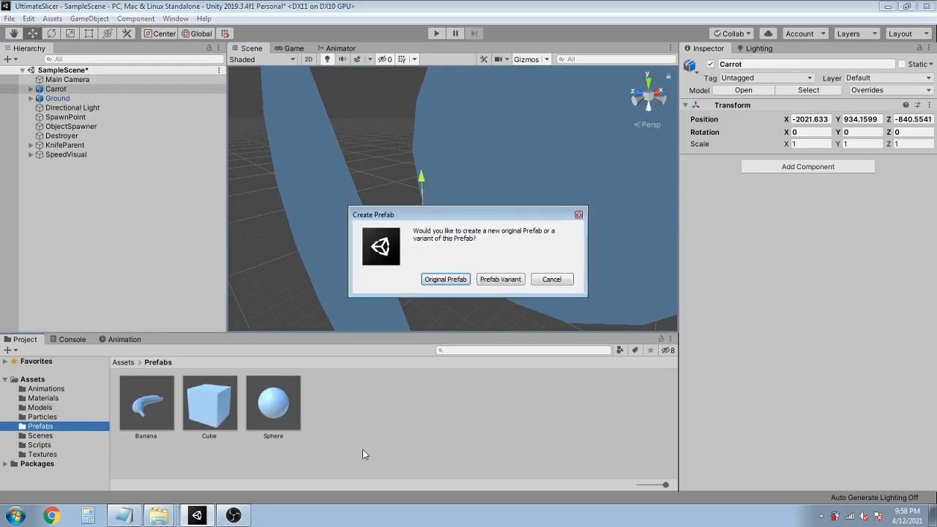
pyautogui.click(443, 279)
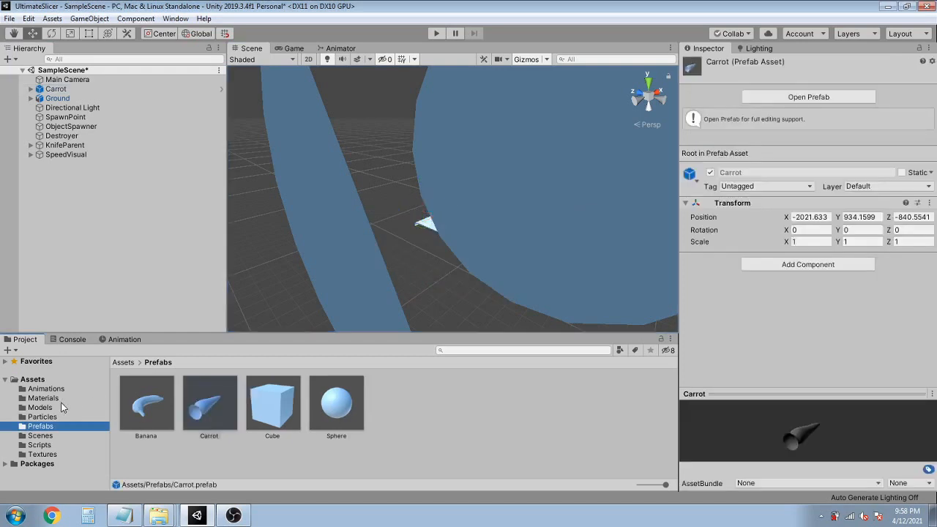
pyautogui.click(57, 408)
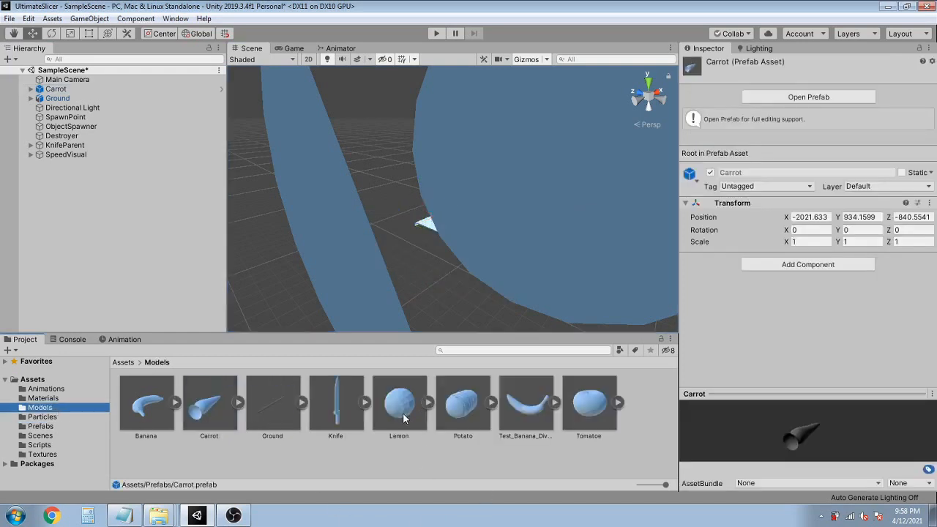
pyautogui.click(63, 90)
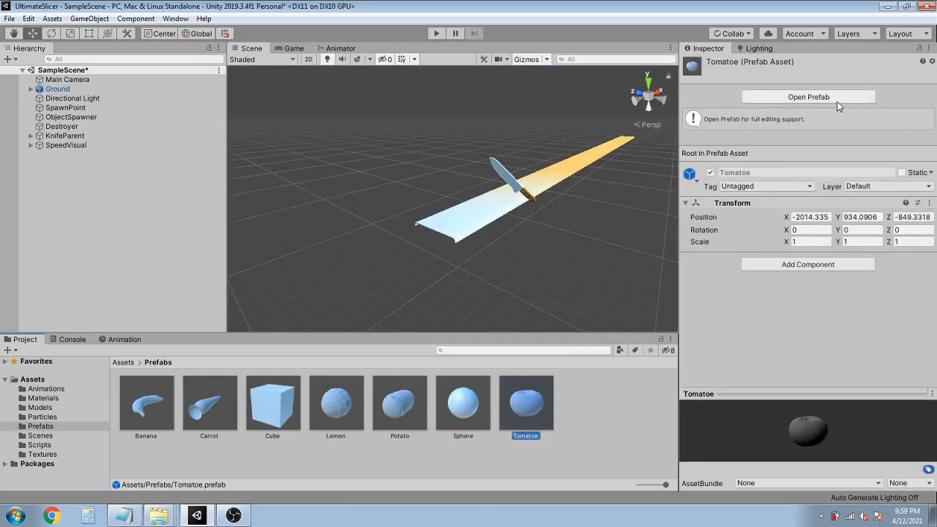
# Open the Tomatoe prefab and look over its cut pieces from a higher viewpoint.
pyautogui.click(837, 101)
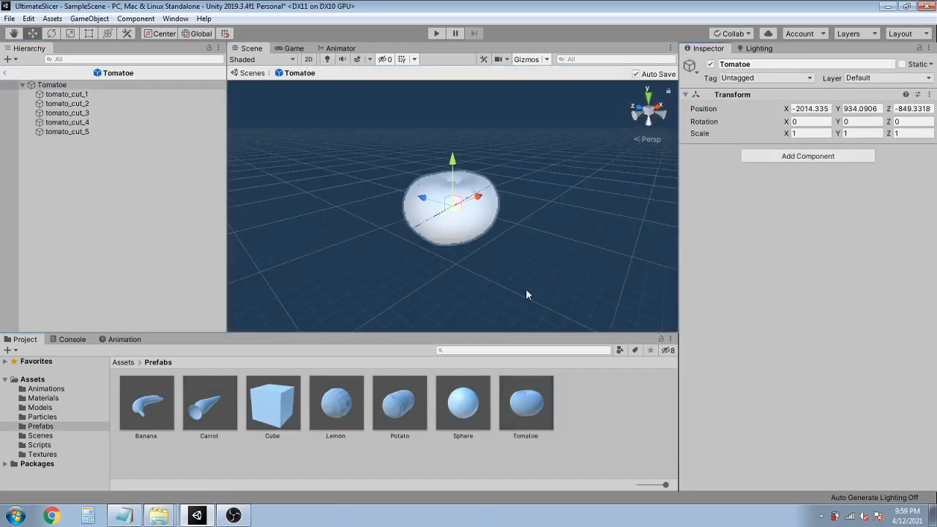
pyautogui.keyDown('alt'); pyautogui.moveTo(526, 290); pyautogui.dragTo(377, 314); pyautogui.keyUp('alt')
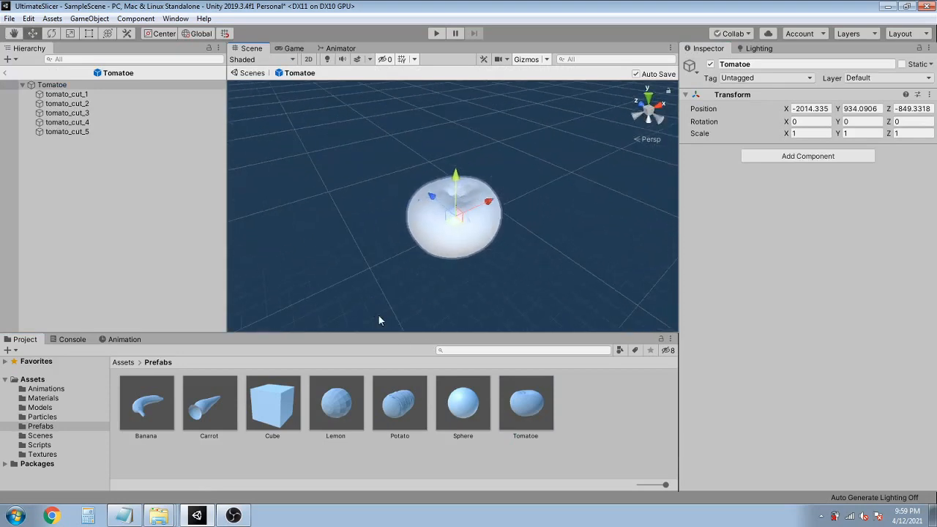
pyautogui.click(197, 517)
pyautogui.click(158, 106)
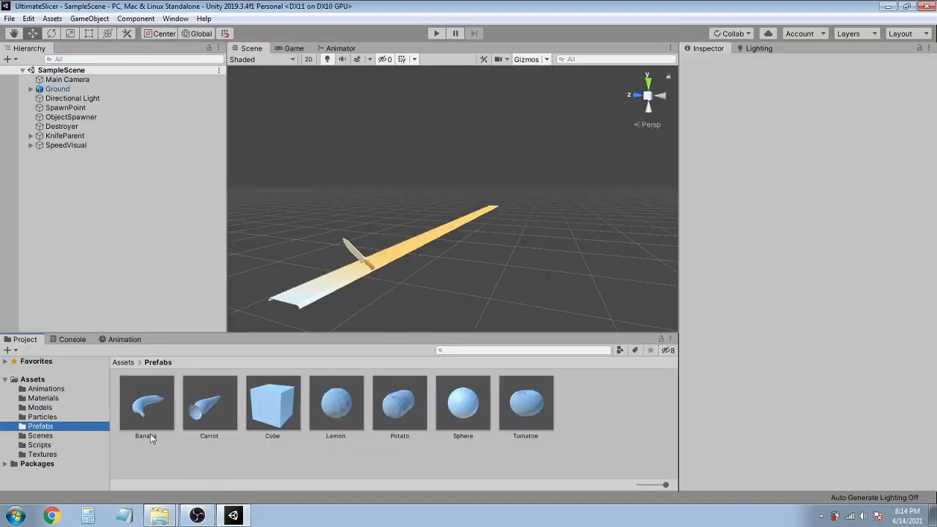
# Open the Banana prefab for editing and import Banana_Tex from the UltimateS_ModelsTextures Textures folder into the project's Textures folder.
pyautogui.click(142, 411)
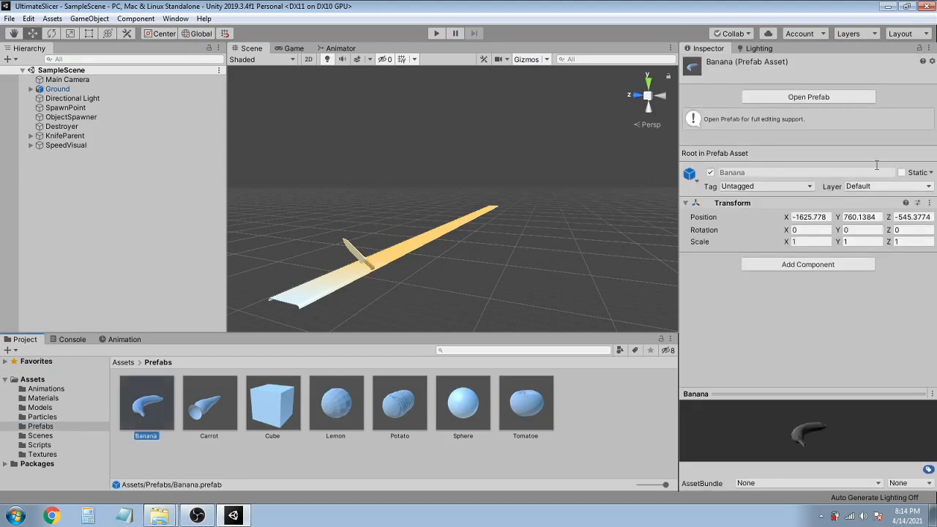
pyautogui.click(807, 97)
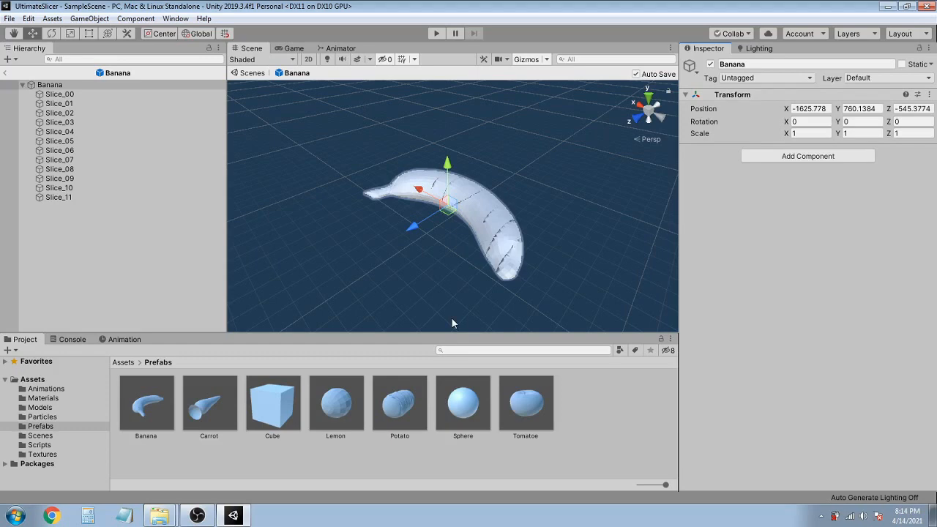
pyautogui.click(42, 455)
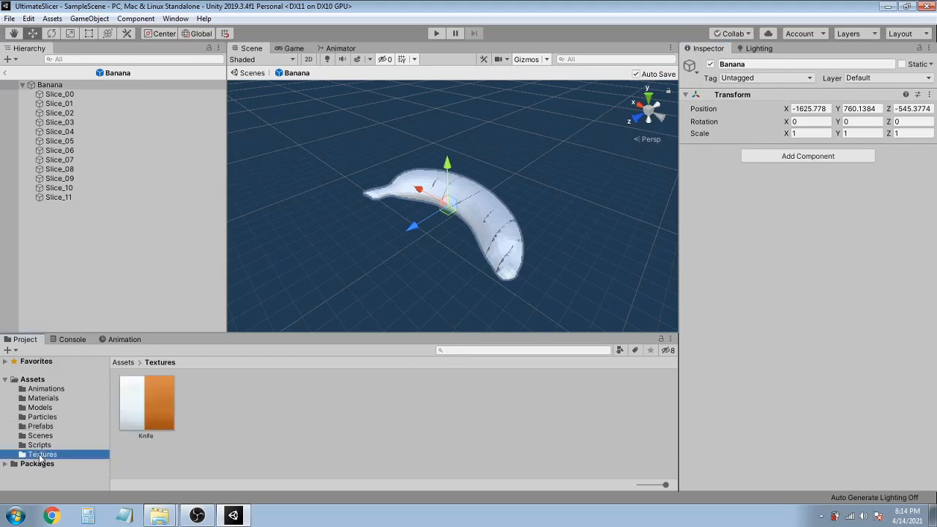
pyautogui.rightClick(218, 457)
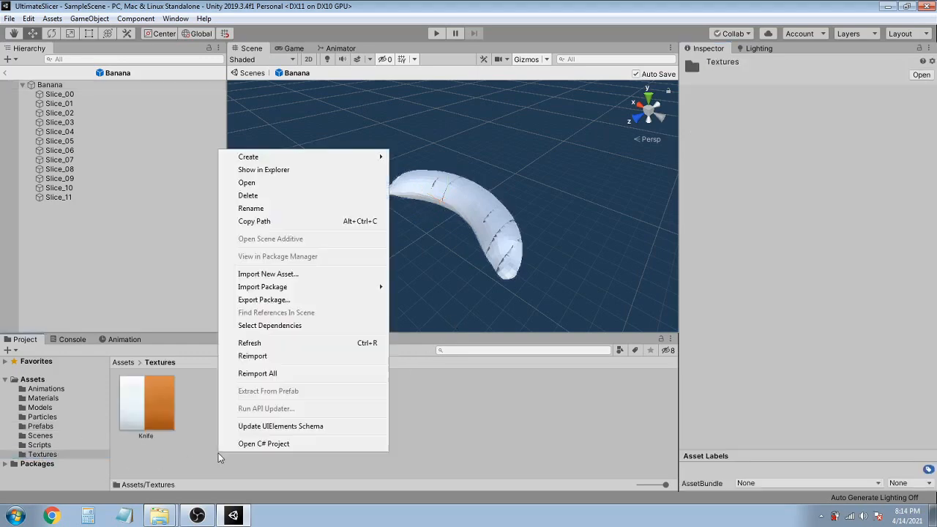
pyautogui.click(290, 276)
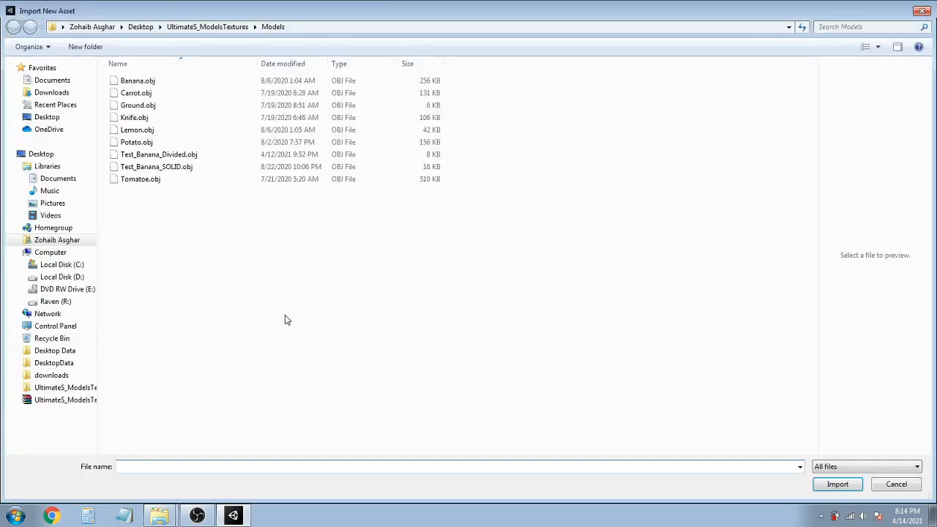
pyautogui.click(221, 28)
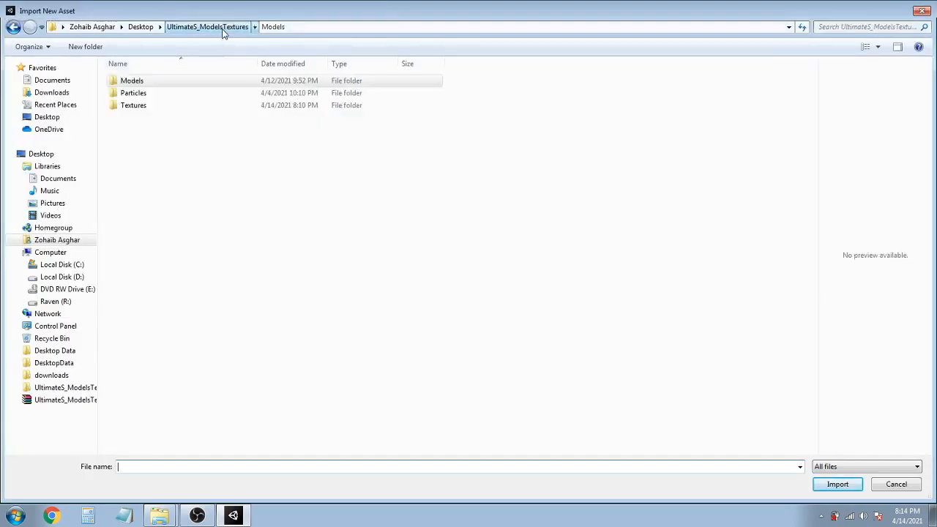
pyautogui.doubleClick(165, 110)
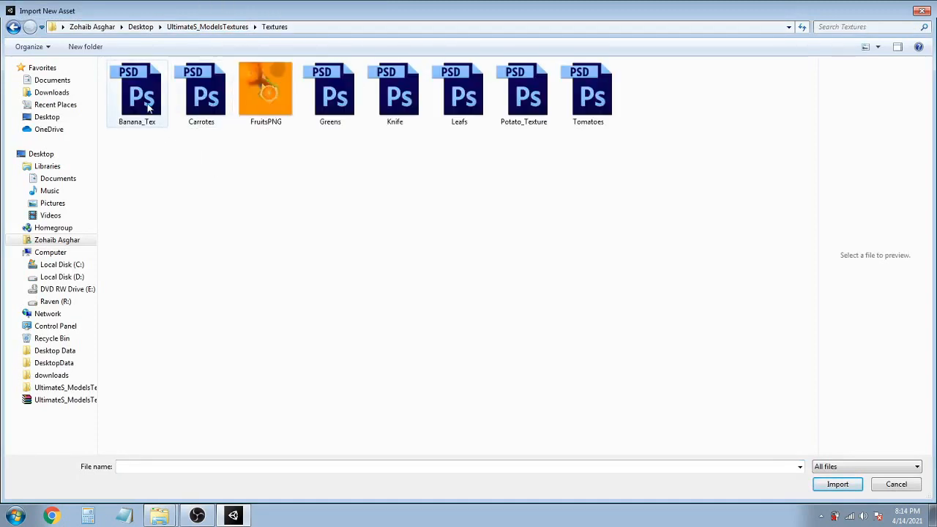
pyautogui.doubleClick(146, 106)
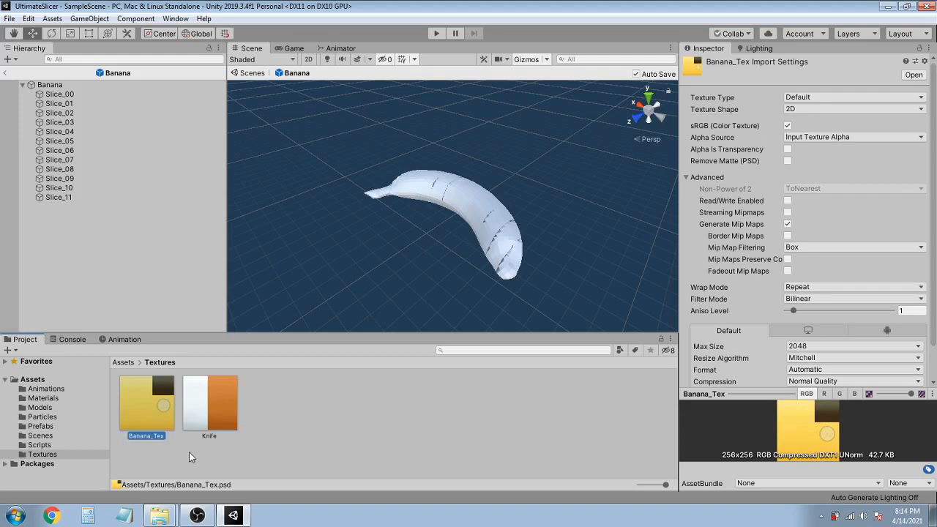
# Create a new material named Banana in the Materials folder.
pyautogui.click(44, 397)
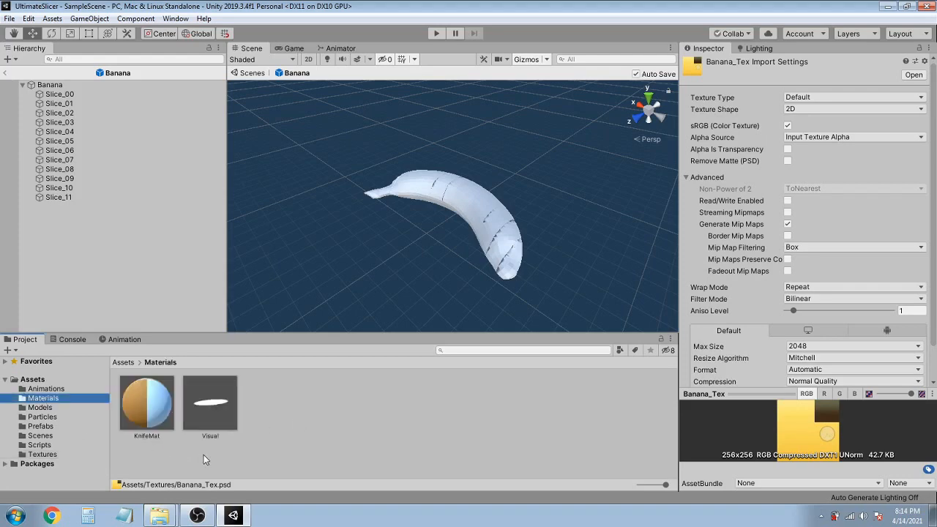
pyautogui.rightClick(270, 450)
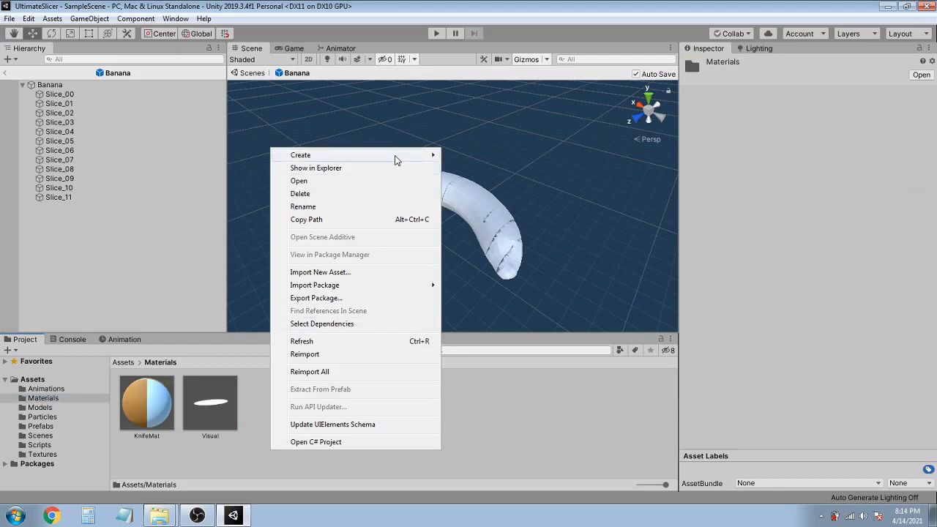
pyautogui.moveTo(395, 160)
pyautogui.click(480, 231)
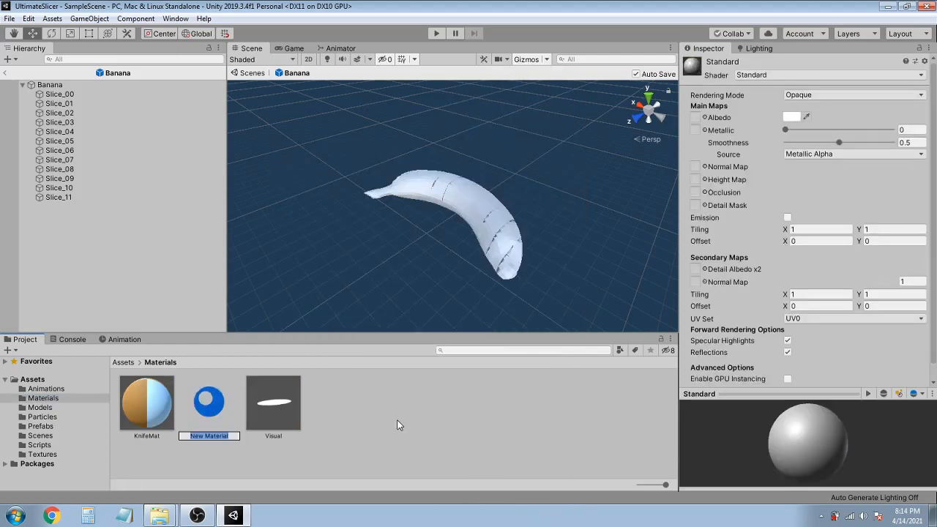
pyautogui.write('Banana')
pyautogui.press('Return')
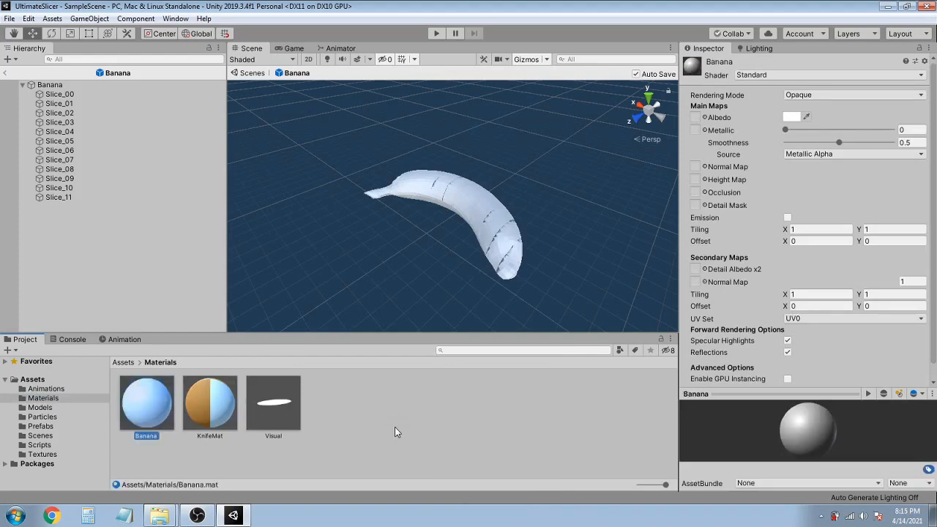
# Assign the Banana_Tex texture to the Banana material's Albedo map.
pyautogui.click(706, 119)
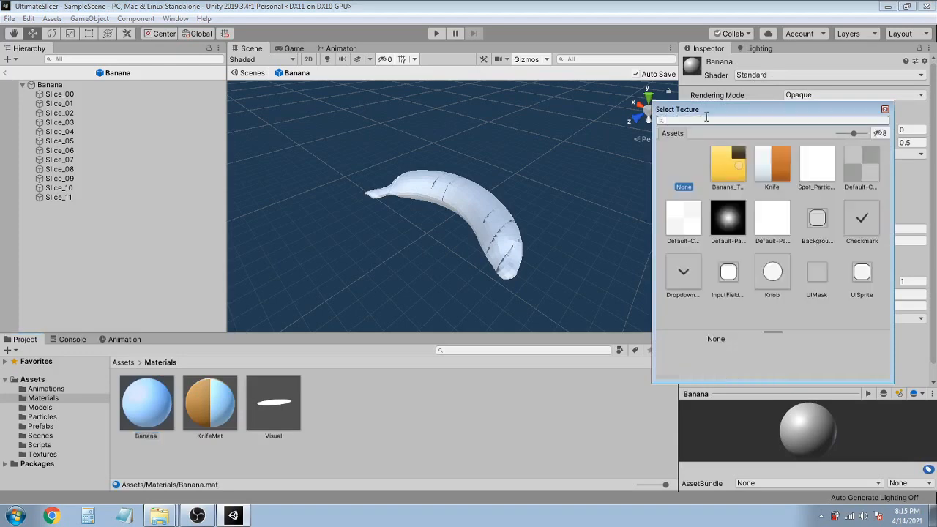
pyautogui.click(733, 174)
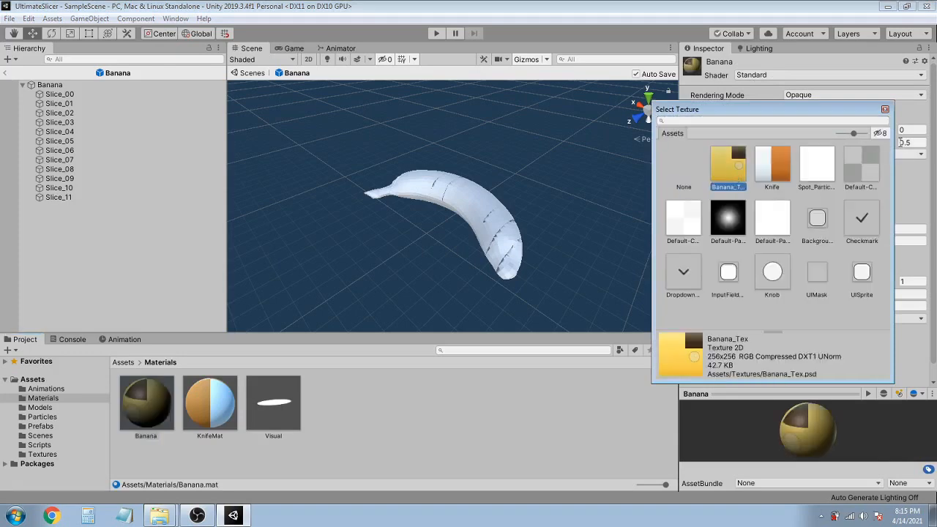
pyautogui.click(884, 110)
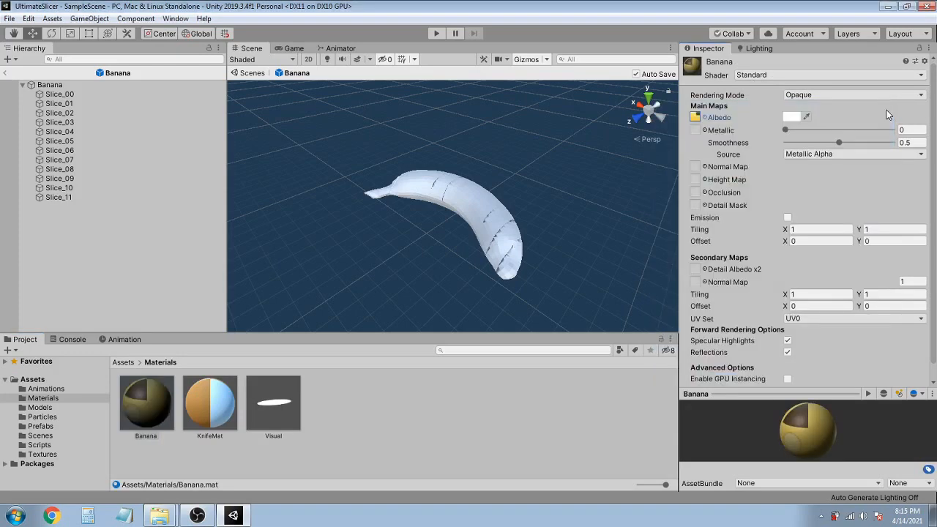
# Set the Banana material's Albedo color to hexadecimal FFF86D and its Smoothness to 0.
pyautogui.click(794, 118)
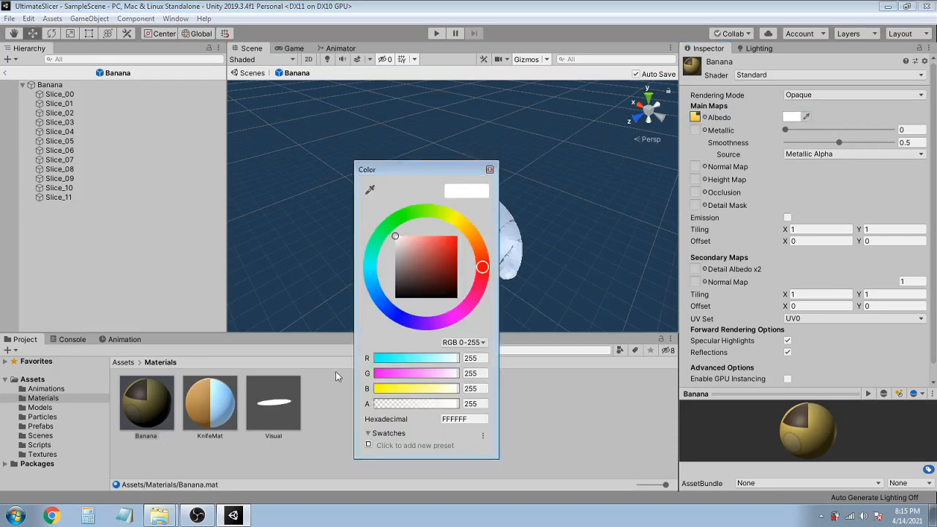
pyautogui.click(455, 419)
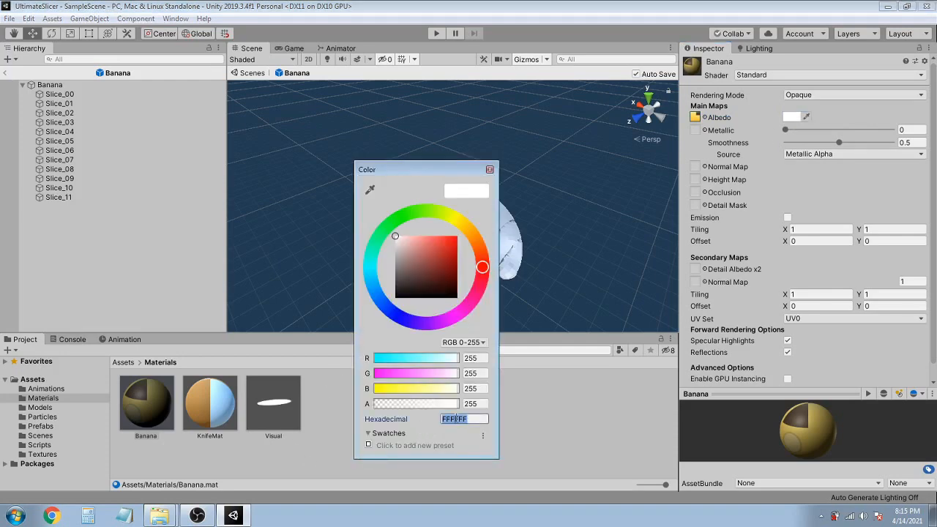
pyautogui.write('FFF86D')
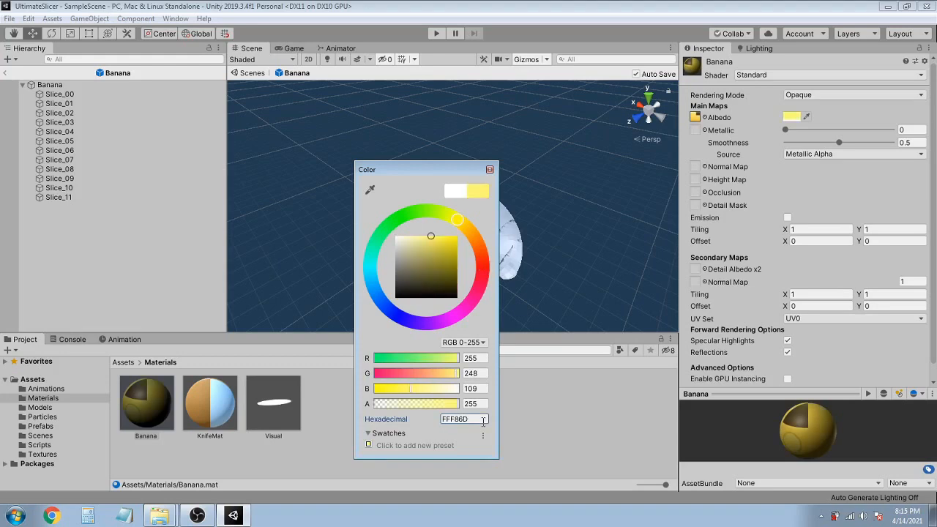
pyautogui.press('Return')
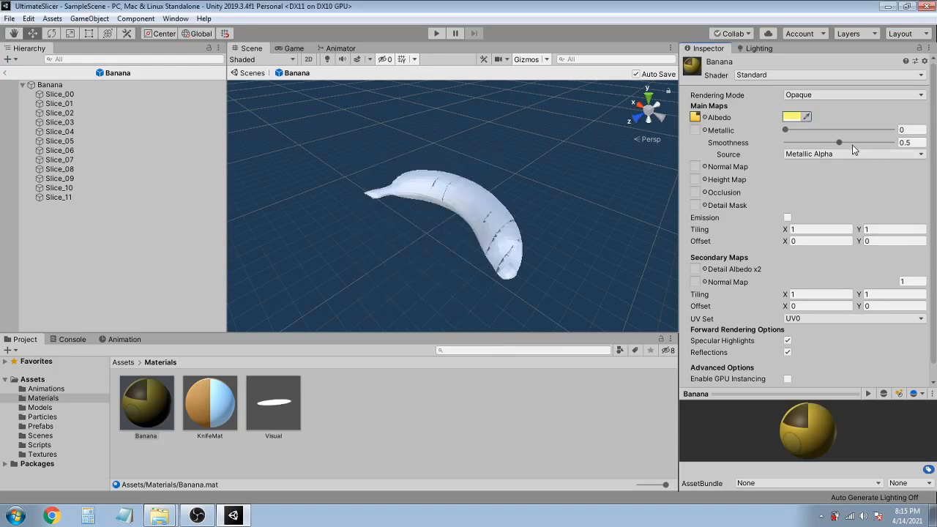
pyautogui.moveTo(839, 144); pyautogui.dragTo(781, 142)
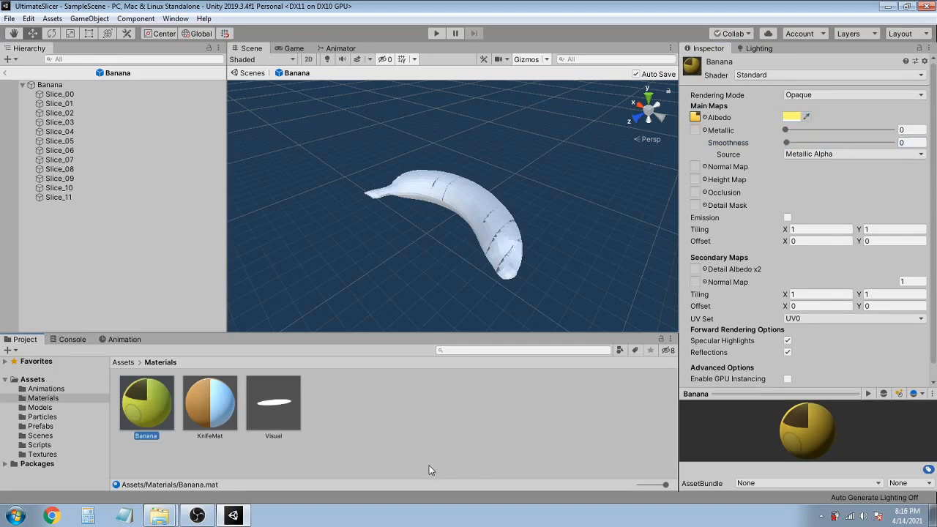
# Select several Slice objects of the Banana prefab in turn to check the part and material each one has.
pyautogui.click(80, 95)
pyautogui.click(79, 103)
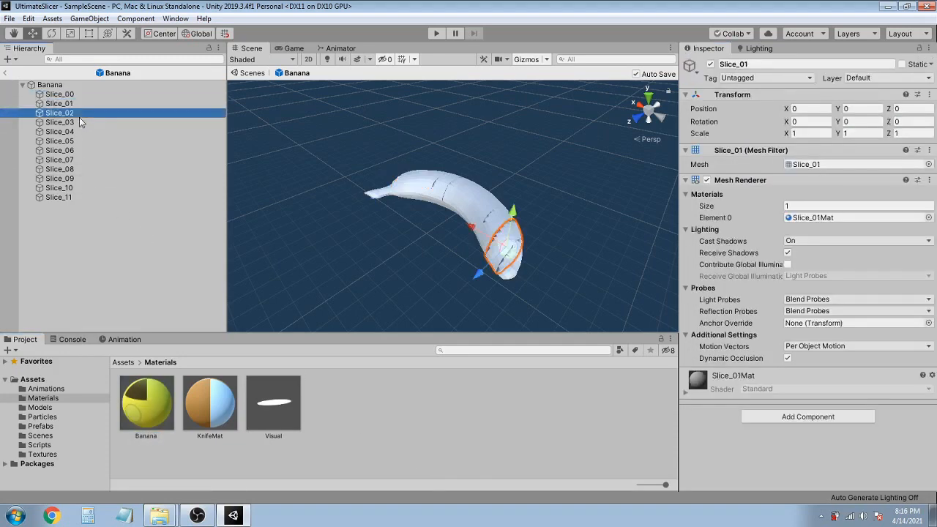
pyautogui.click(86, 150)
pyautogui.click(88, 178)
pyautogui.click(89, 187)
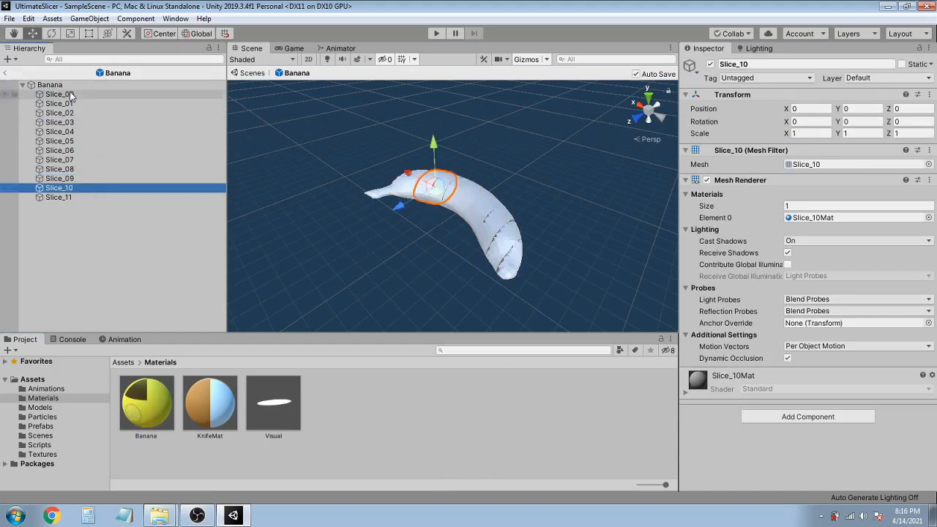
# Assign the Banana material to Slice_00, Slice_01, Slice_02 and Slice_03 of the Banana prefab.
pyautogui.click(71, 94)
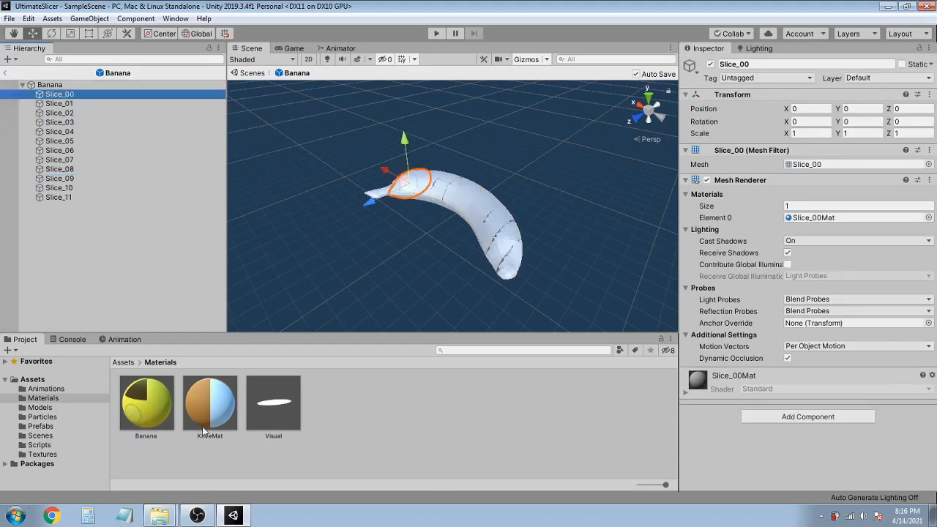
pyautogui.moveTo(144, 424); pyautogui.dragTo(814, 218)
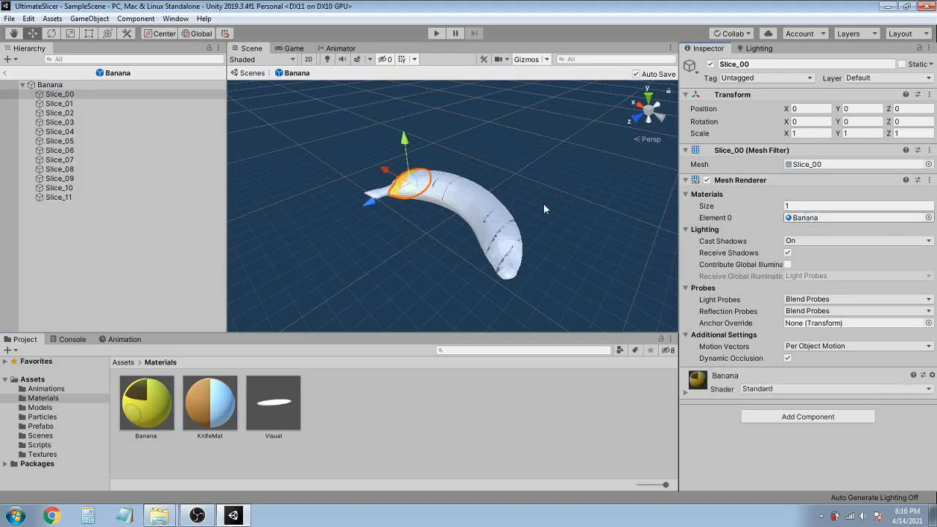
pyautogui.click(57, 104)
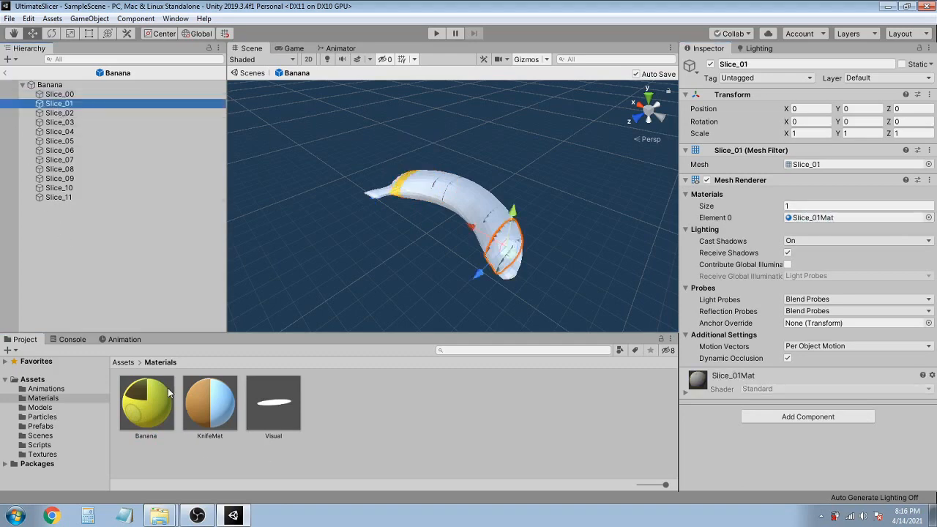
pyautogui.moveTo(148, 405); pyautogui.dragTo(849, 220)
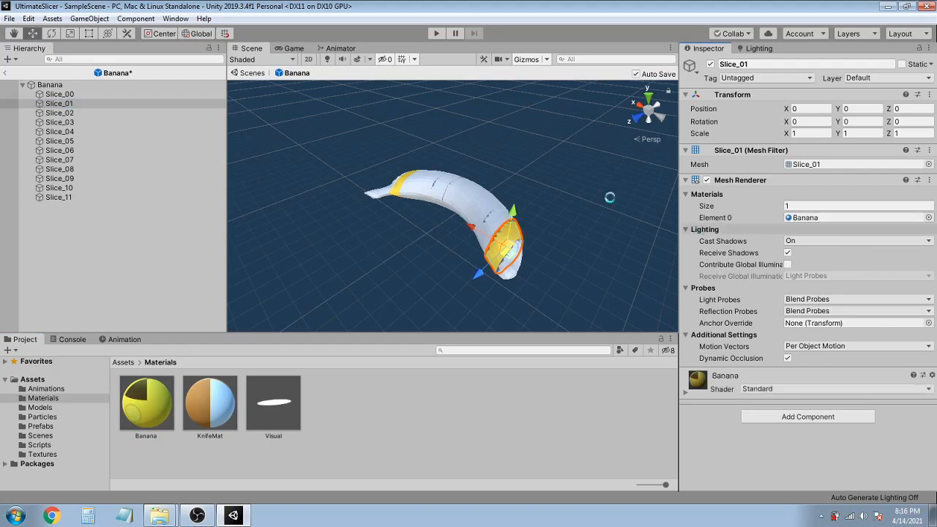
pyautogui.click(59, 113)
pyautogui.moveTo(146, 404); pyautogui.dragTo(813, 218)
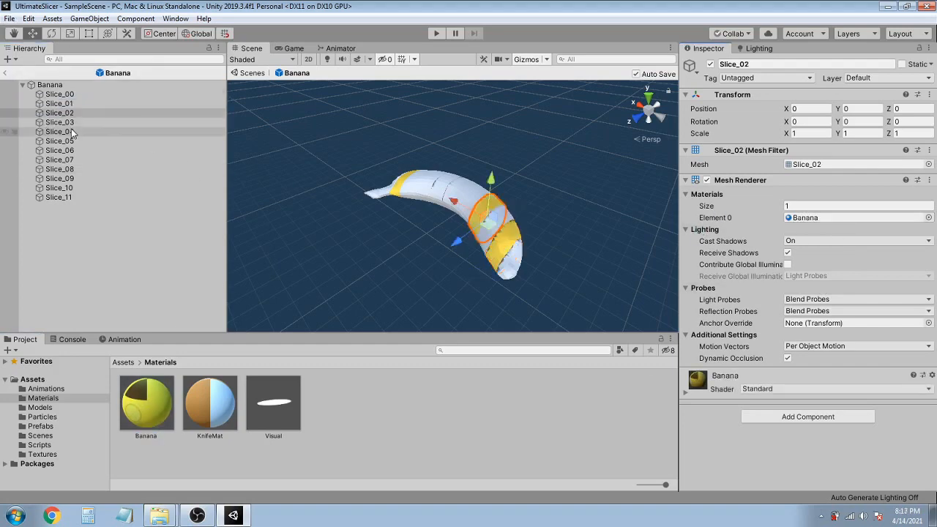
pyautogui.click(57, 122)
pyautogui.moveTo(153, 406); pyautogui.dragTo(775, 218)
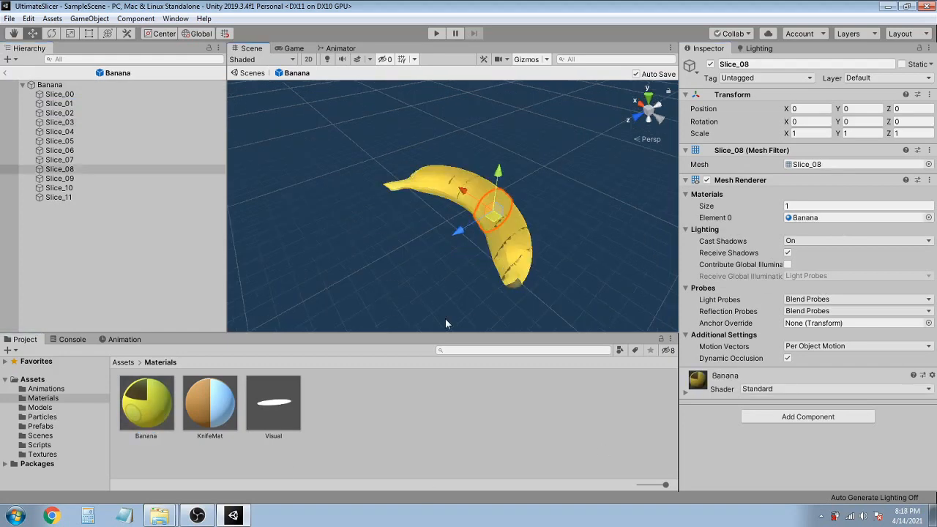
# Move Slice_09 out of the banana to Z position 87.3, inspect its cut face and compare it with the Banana_Tex texture.
pyautogui.click(453, 285)
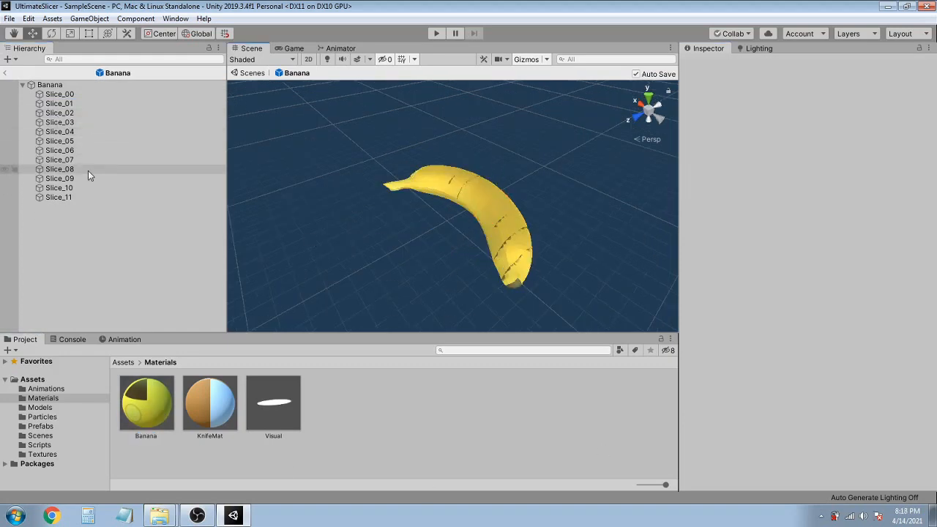
pyautogui.click(80, 197)
pyautogui.keyDown('alt'); pyautogui.moveTo(446, 281); pyautogui.dragTo(440, 271); pyautogui.keyUp('alt')
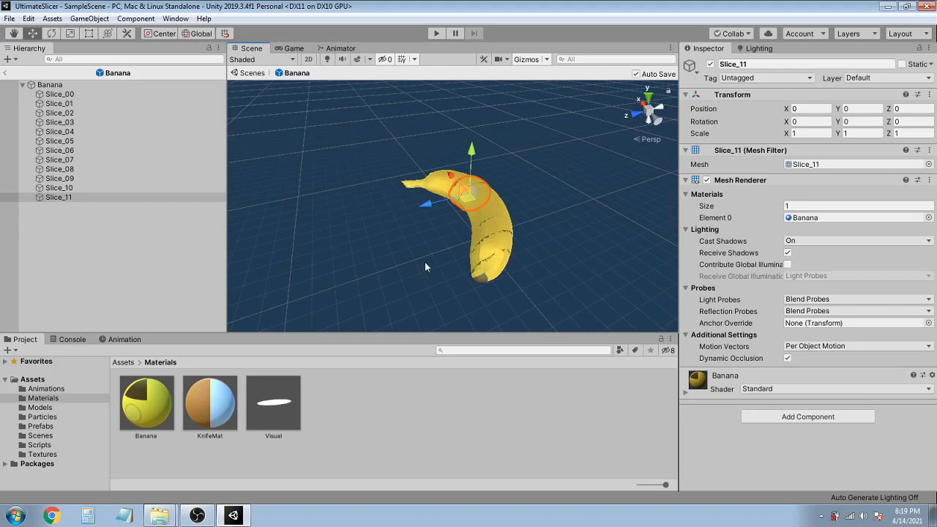
pyautogui.click(470, 208)
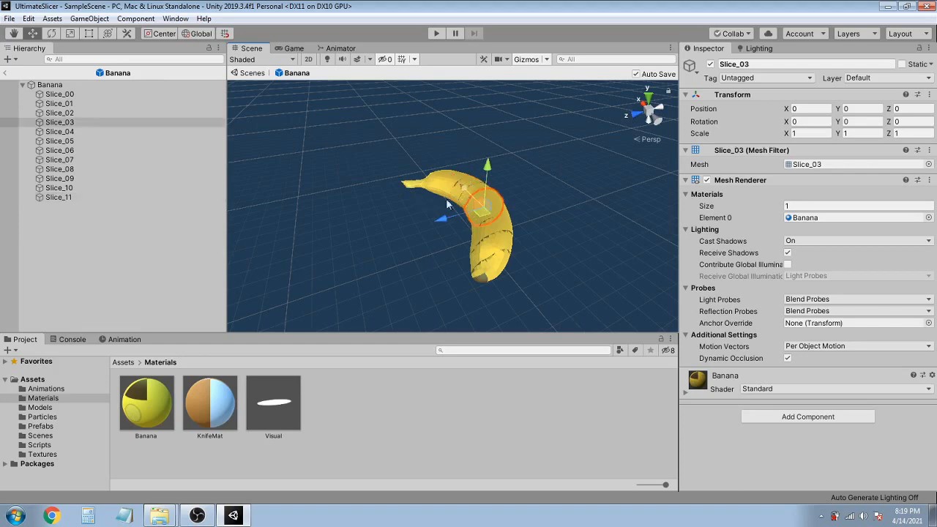
pyautogui.click(464, 201)
pyautogui.moveTo(444, 210); pyautogui.dragTo(398, 227)
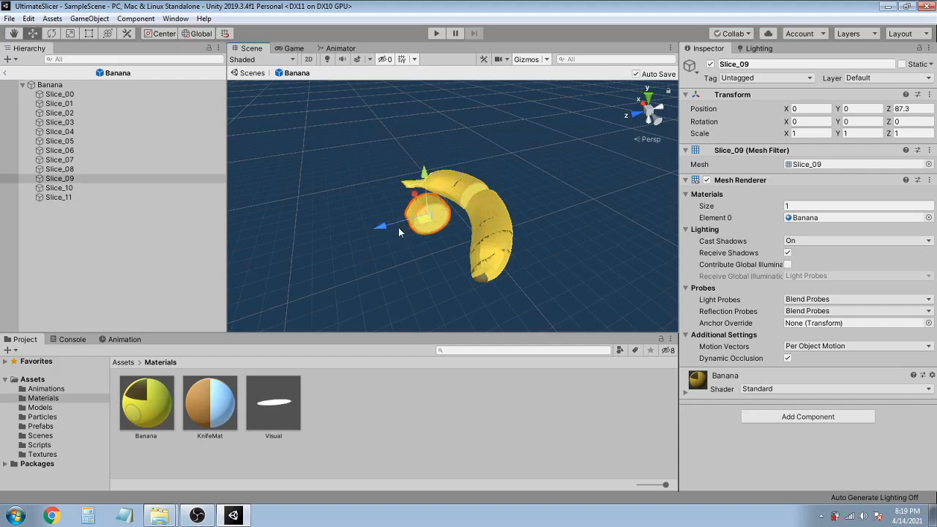
pyautogui.keyDown('alt'); pyautogui.moveTo(647, 195); pyautogui.dragTo(647, 207, button='right'); pyautogui.keyUp('alt')
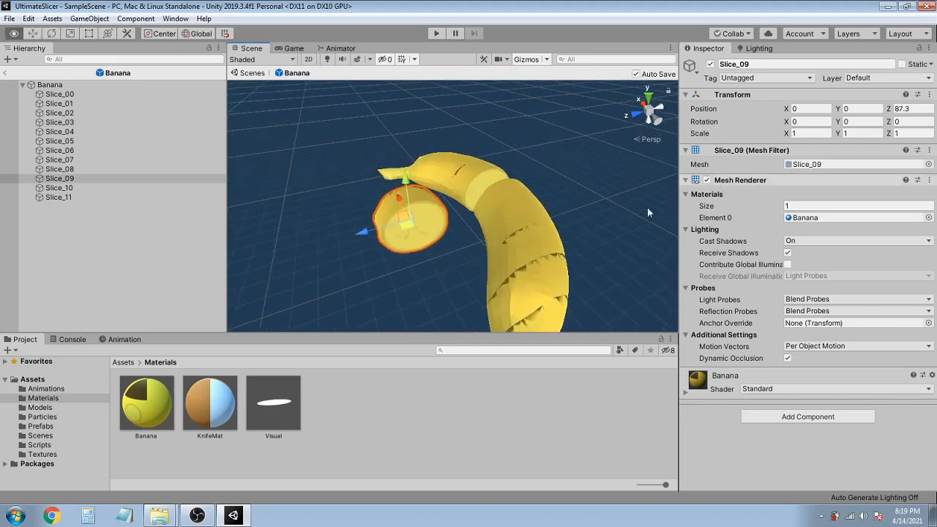
pyautogui.keyDown('alt'); pyautogui.moveTo(464, 230); pyautogui.dragTo(832, 196); pyautogui.keyUp('alt')
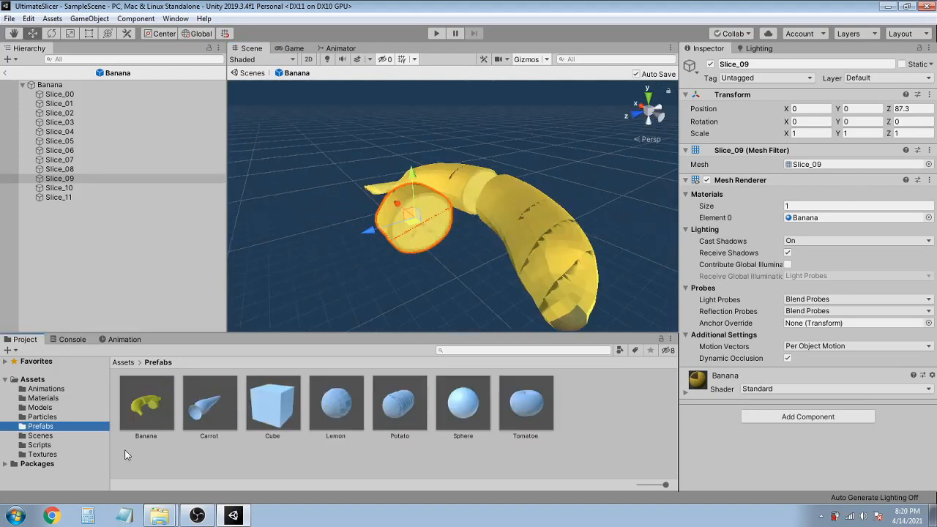
pyautogui.click(68, 455)
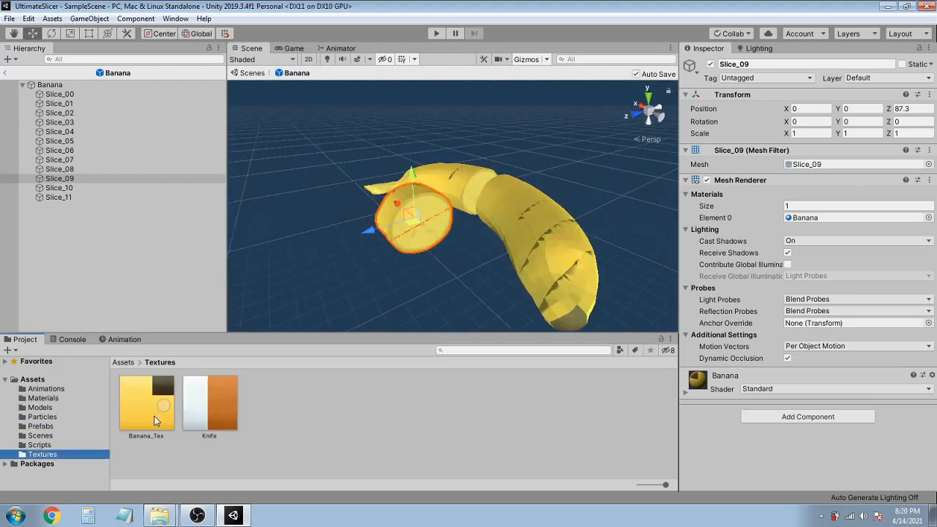
pyautogui.click(155, 421)
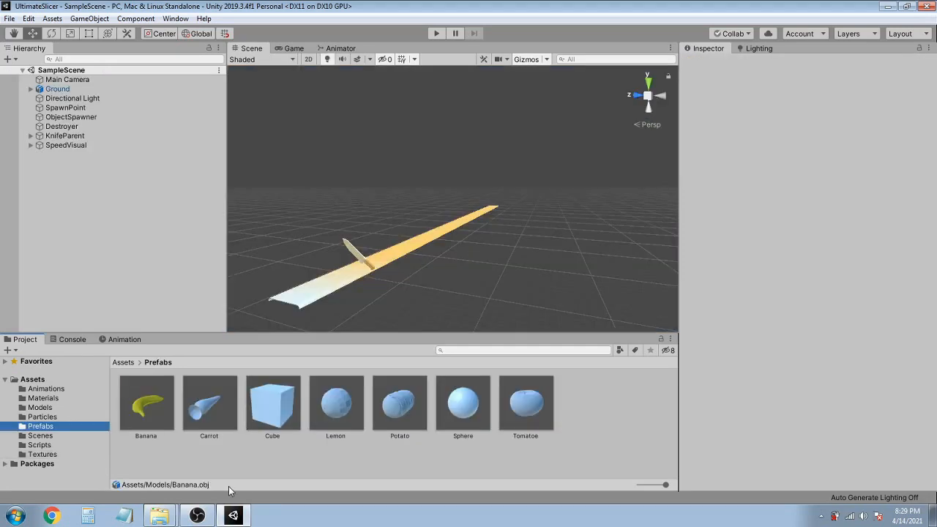
# Open the Potato prefab for editing and import the Potato_Texture file into the Textures folder.
pyautogui.click(397, 424)
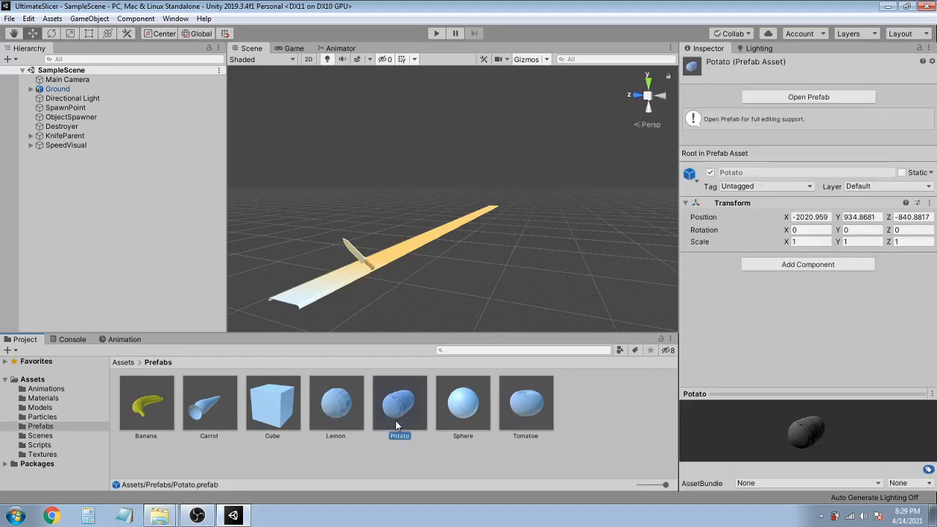
pyautogui.click(834, 96)
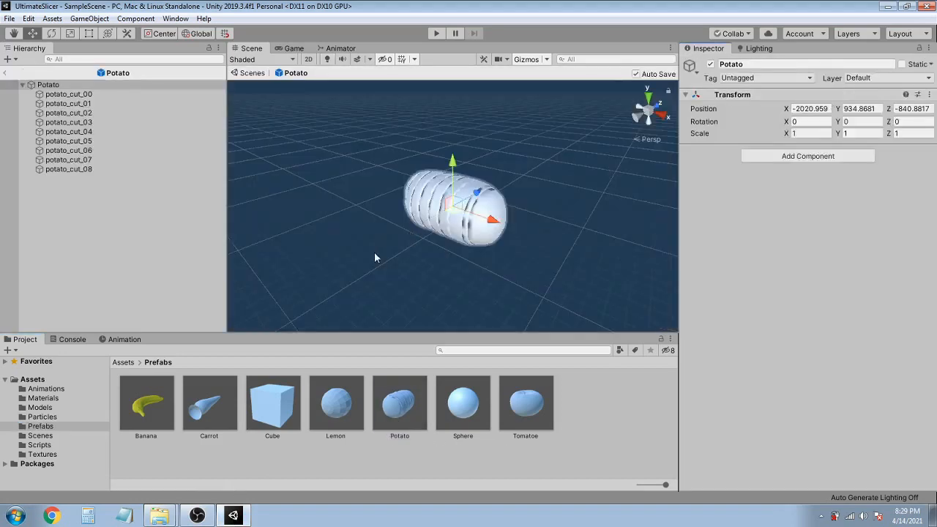
pyautogui.click(43, 454)
pyautogui.rightClick(247, 456)
pyautogui.click(340, 283)
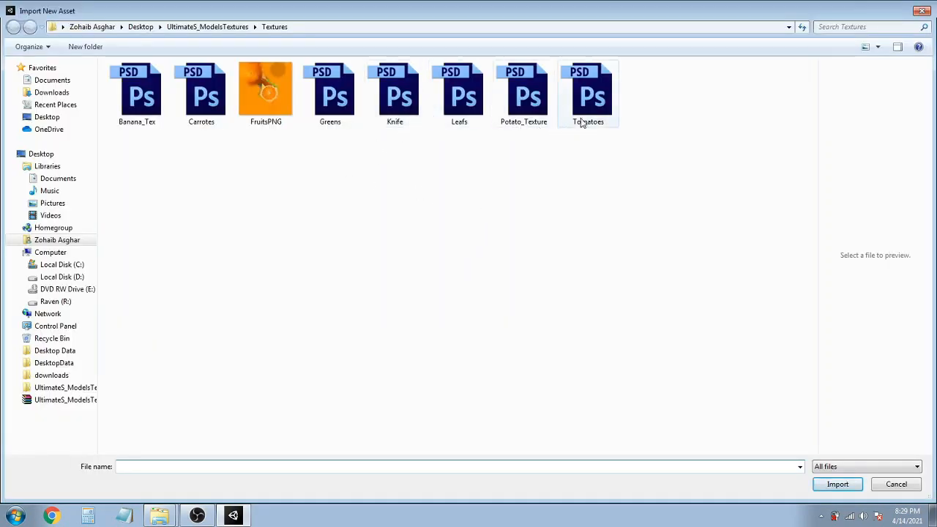
pyautogui.doubleClick(524, 99)
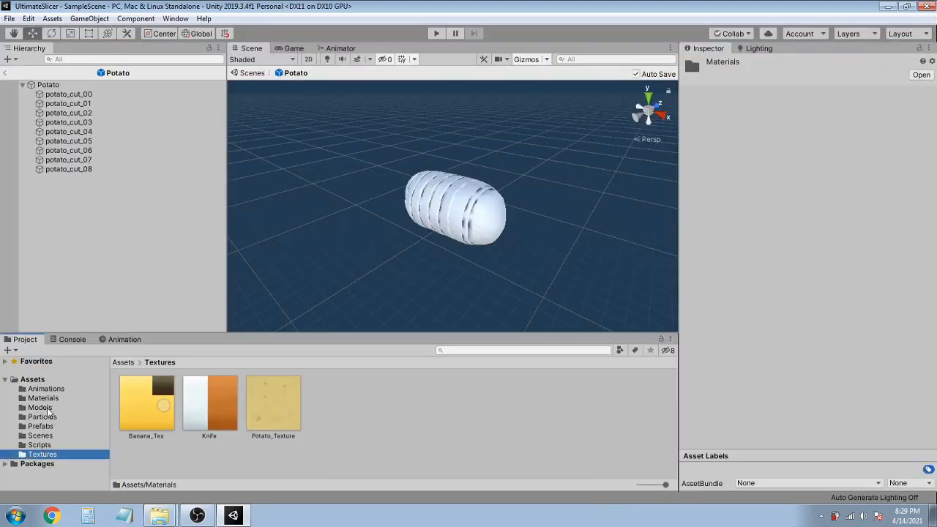
# Create a new material named Potato in the Materials folder.
pyautogui.click(43, 398)
pyautogui.rightClick(297, 477)
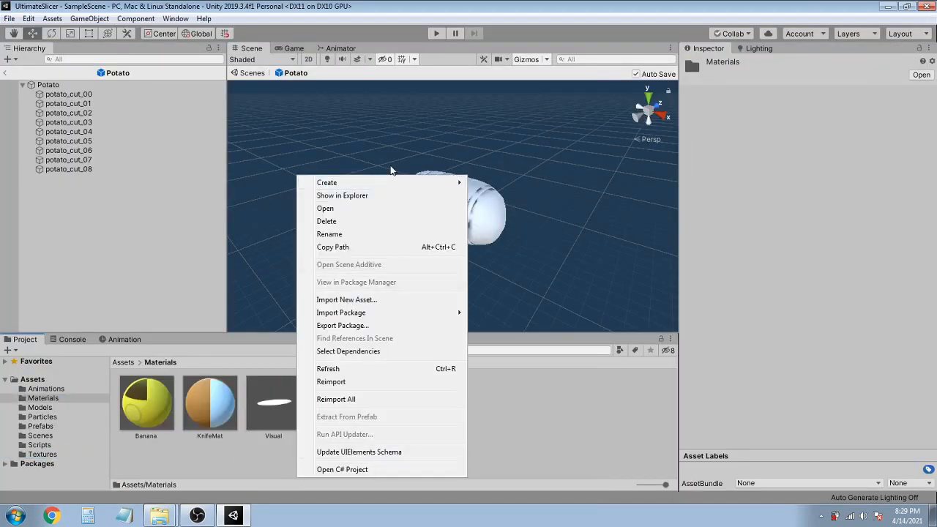
pyautogui.moveTo(391, 182)
pyautogui.click(522, 228)
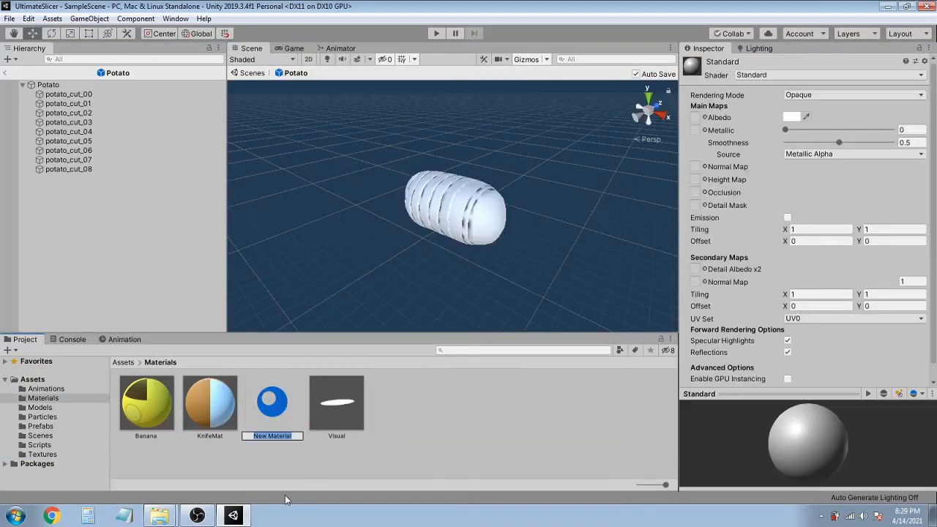
pyautogui.write('Potato')
pyautogui.press('Return')
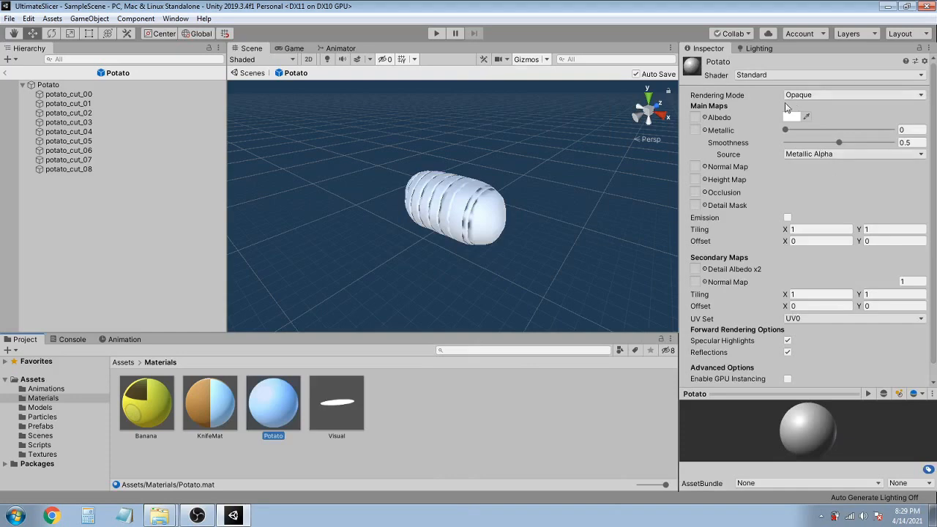
# Assign Potato_Texture to the Potato material's Albedo map and set its Smoothness to 0.
pyautogui.click(705, 117)
pyautogui.click(846, 167)
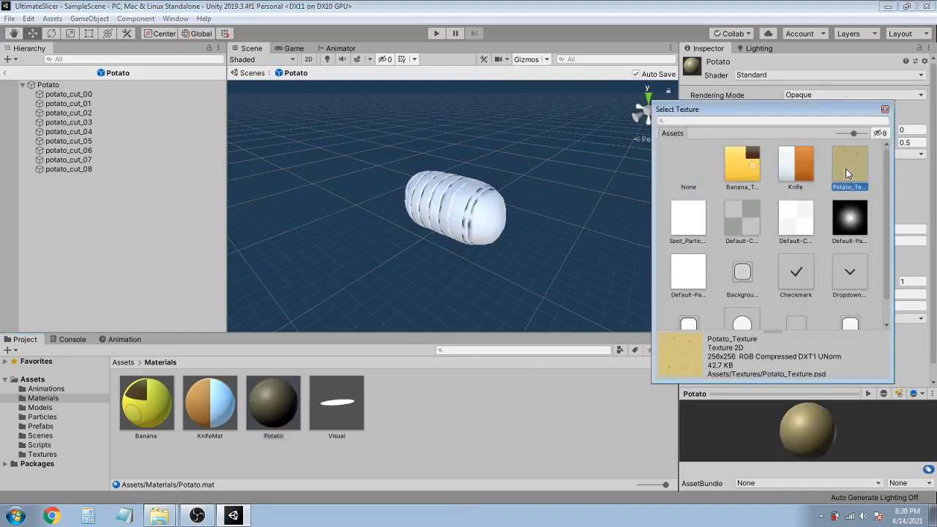
pyautogui.click(885, 109)
pyautogui.moveTo(837, 144); pyautogui.dragTo(785, 143)
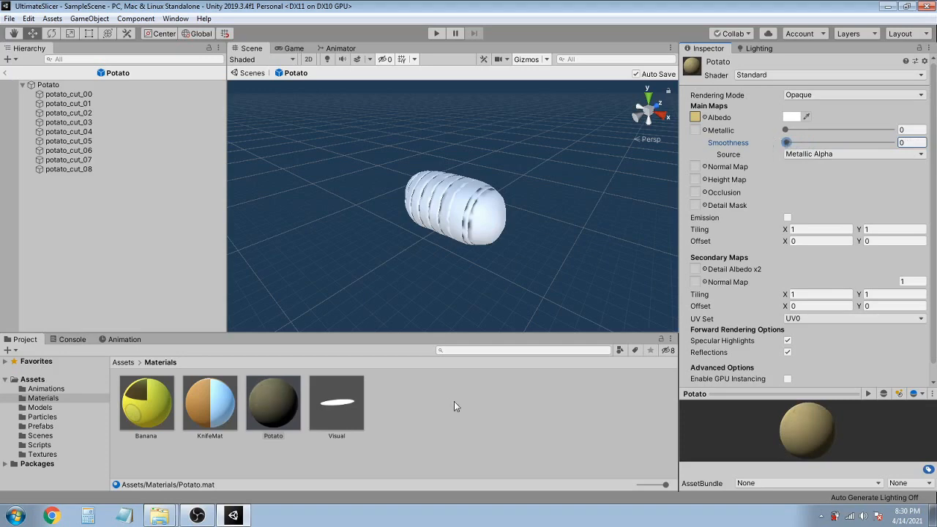
# Assign the Potato material to potato_cut_00 and potato_cut_01, and select potato_cut_02.
pyautogui.click(69, 94)
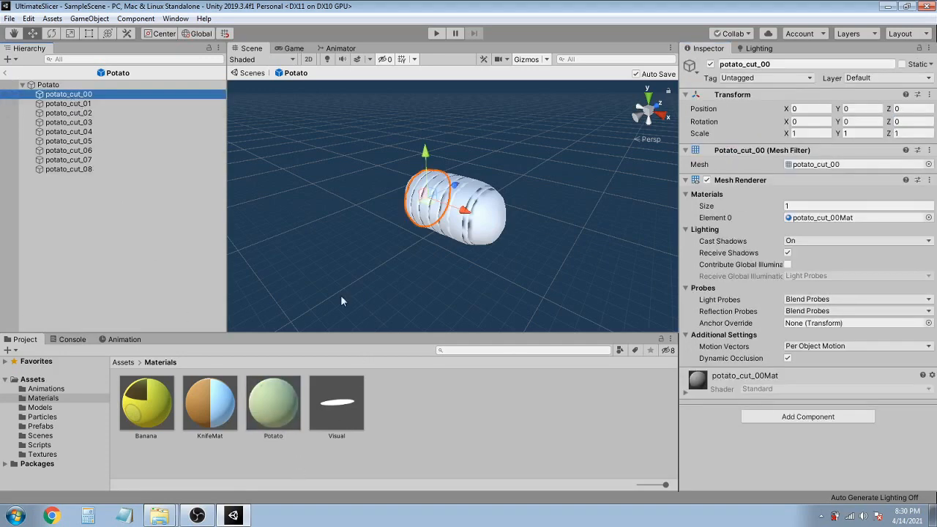
pyautogui.moveTo(274, 403); pyautogui.dragTo(823, 217)
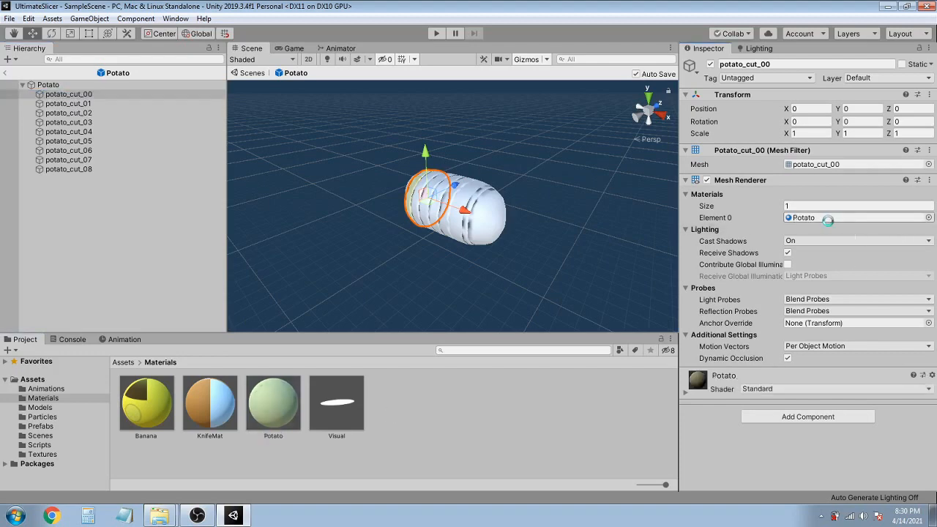
pyautogui.click(94, 113)
pyautogui.click(94, 104)
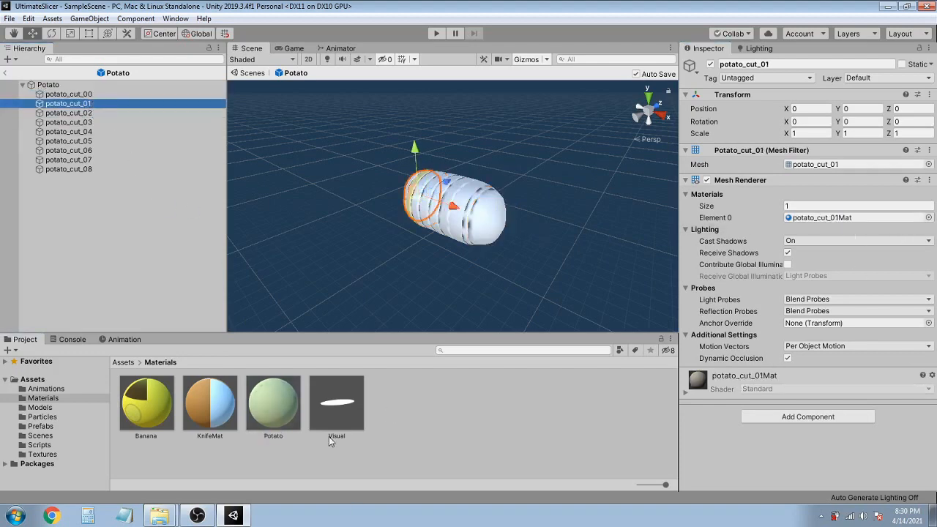
pyautogui.moveTo(278, 408); pyautogui.dragTo(847, 221)
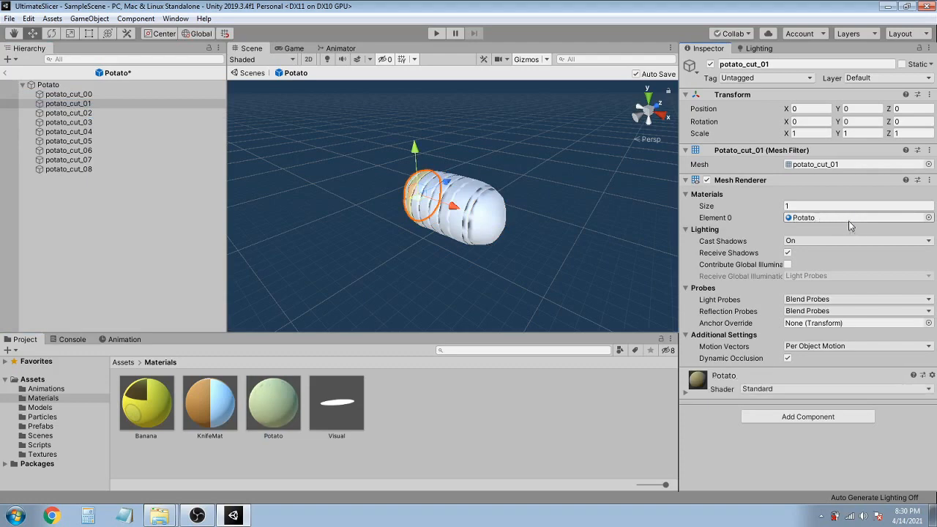
pyautogui.click(102, 114)
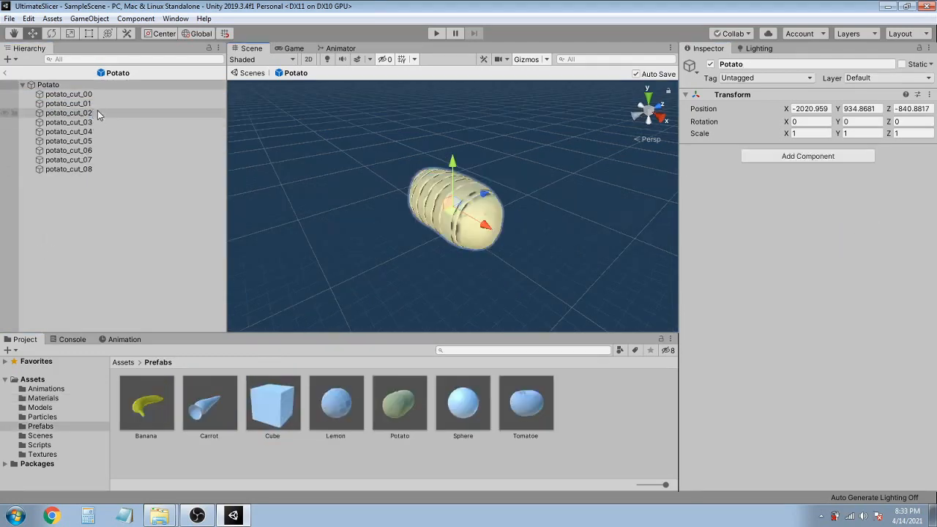
# Set the Potato model's Normals Mode to Unweighted (Legacy) and Smoothing Angle to 25, and apply the import settings.
pyautogui.click(138, 104)
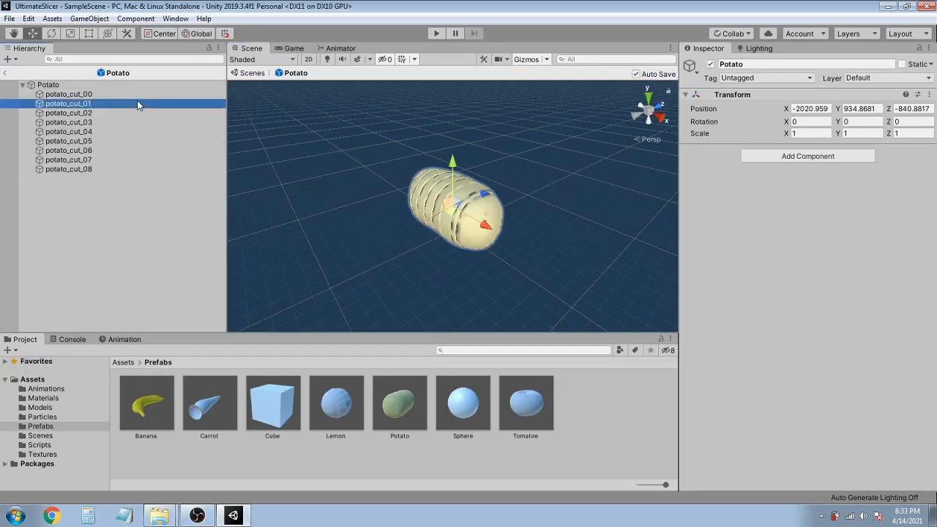
pyautogui.click(118, 93)
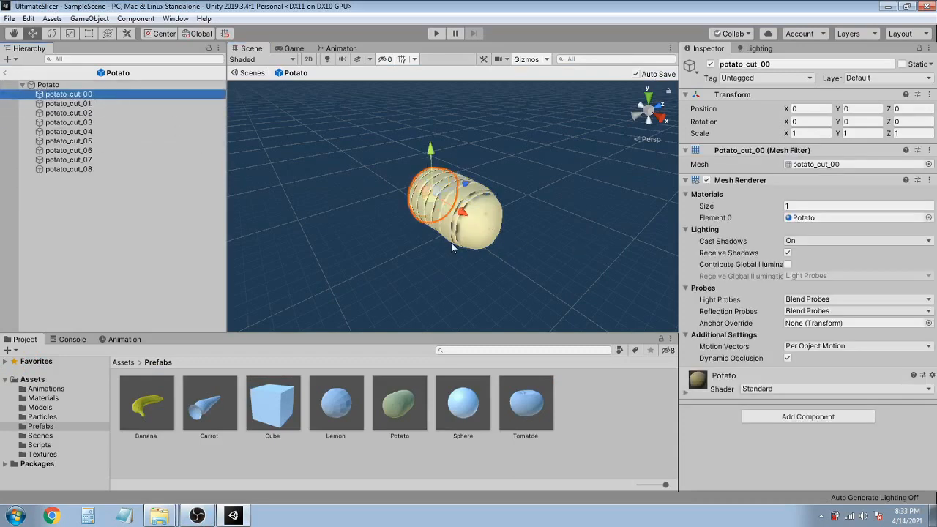
pyautogui.keyDown('alt'); pyautogui.moveTo(451, 242); pyautogui.dragTo(426, 263); pyautogui.keyUp('alt')
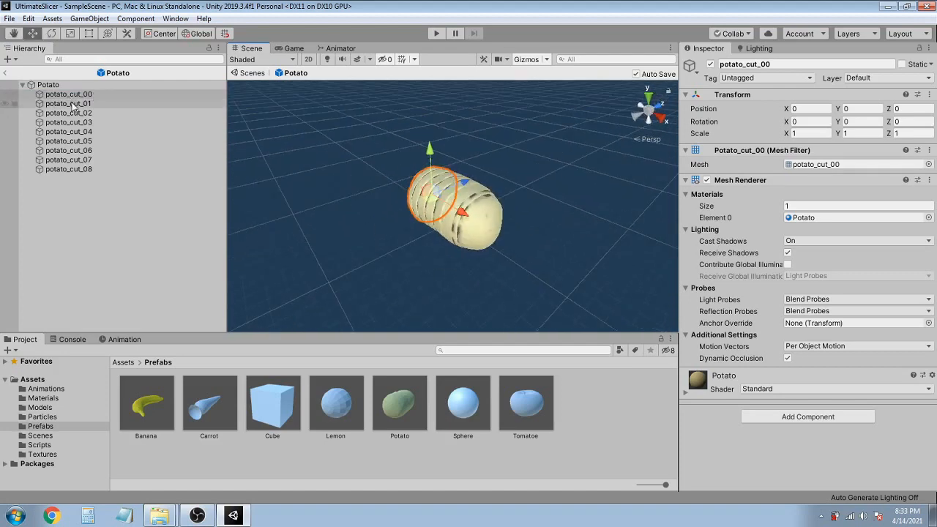
pyautogui.click(48, 408)
pyautogui.click(472, 424)
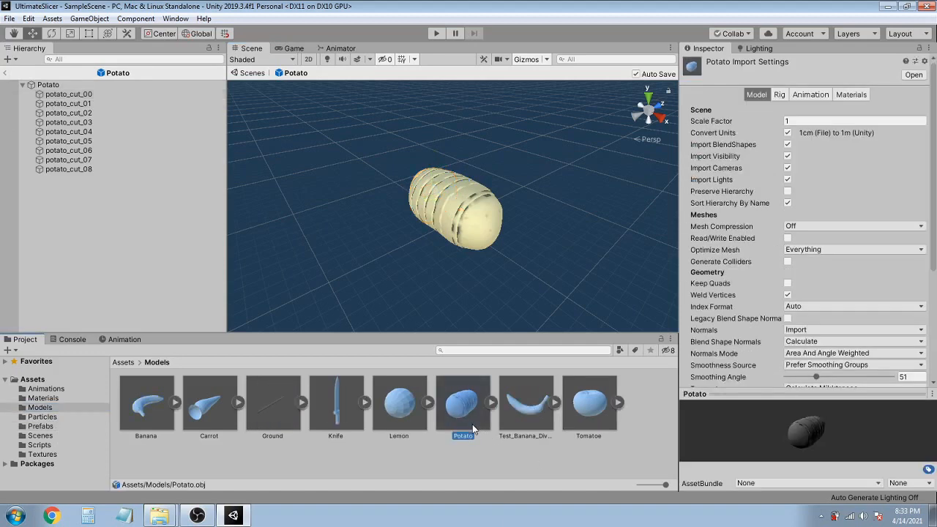
pyautogui.scroll(-5, 922, 227)
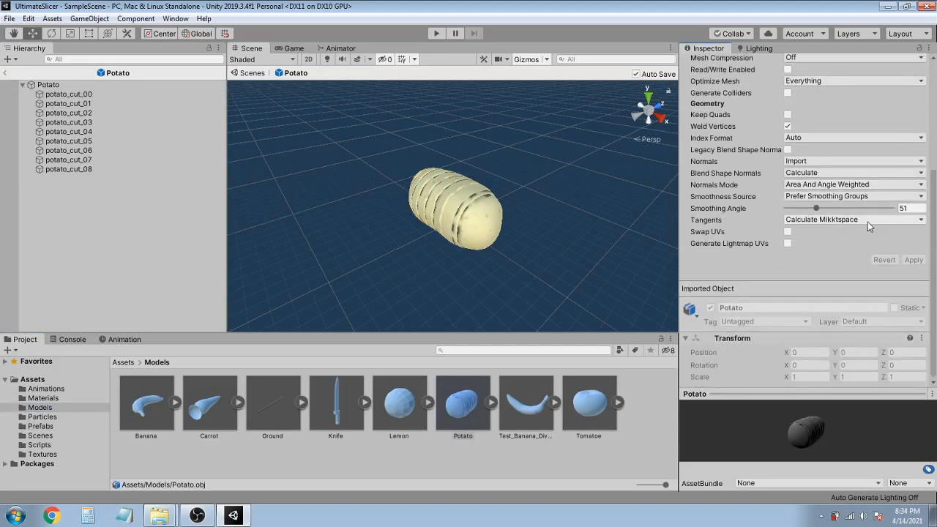
pyautogui.click(811, 188)
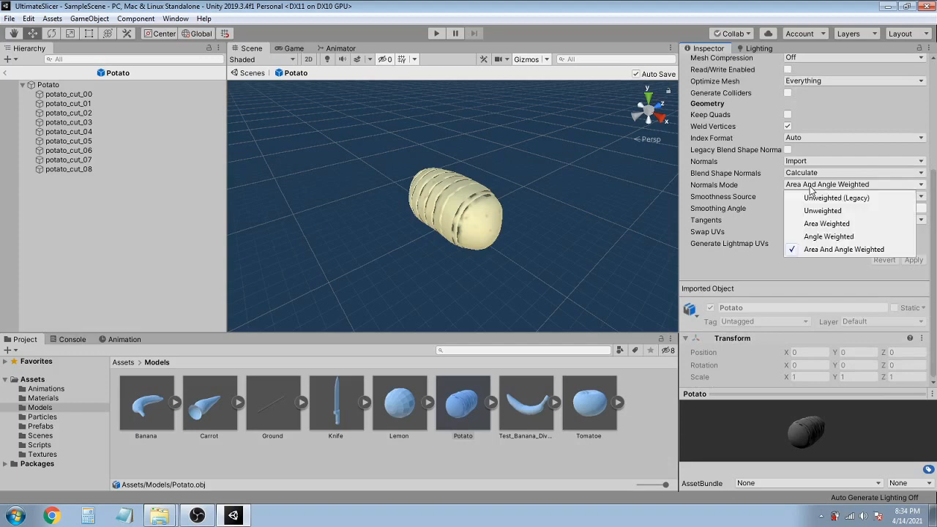
pyautogui.click(878, 199)
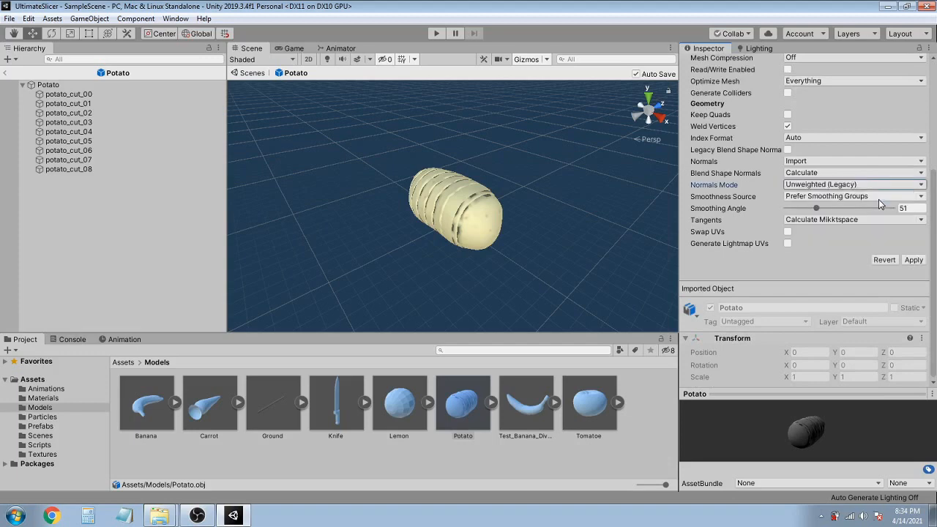
pyautogui.click(905, 208)
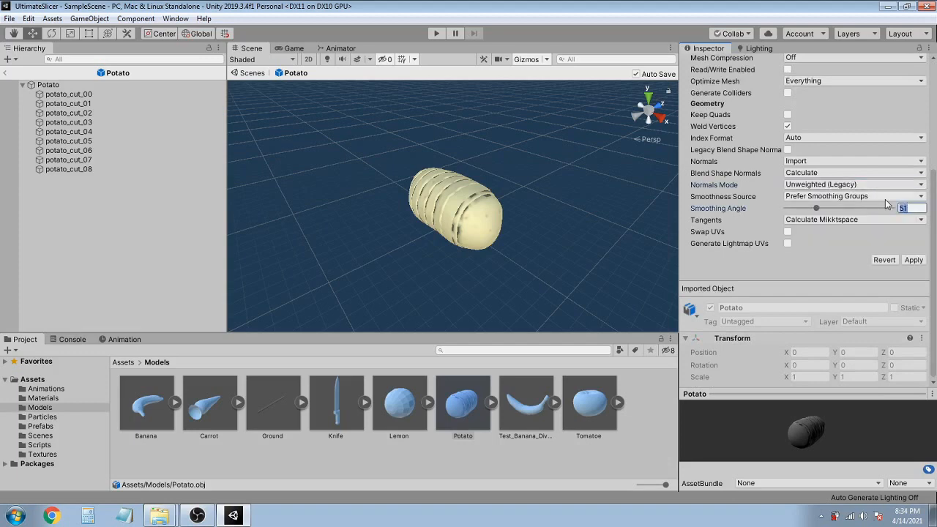
pyautogui.write('25')
pyautogui.click(920, 265)
# Move the potato_cut_03 piece along the Z axis to examine the sliced potato.
pyautogui.moveTo(409, 210)
pyautogui.keyDown('alt'); pyautogui.mouseDown()
pyautogui.moveTo(464, 217)
pyautogui.moveTo(825, 206)
pyautogui.moveTo(412, 265)
pyautogui.moveTo(469, 242)
pyautogui.moveTo(80, 234)
pyautogui.moveTo(464, 246)
pyautogui.moveTo(366, 207)
pyautogui.mouseUp(); pyautogui.keyUp('alt')
pyautogui.click(448, 202)
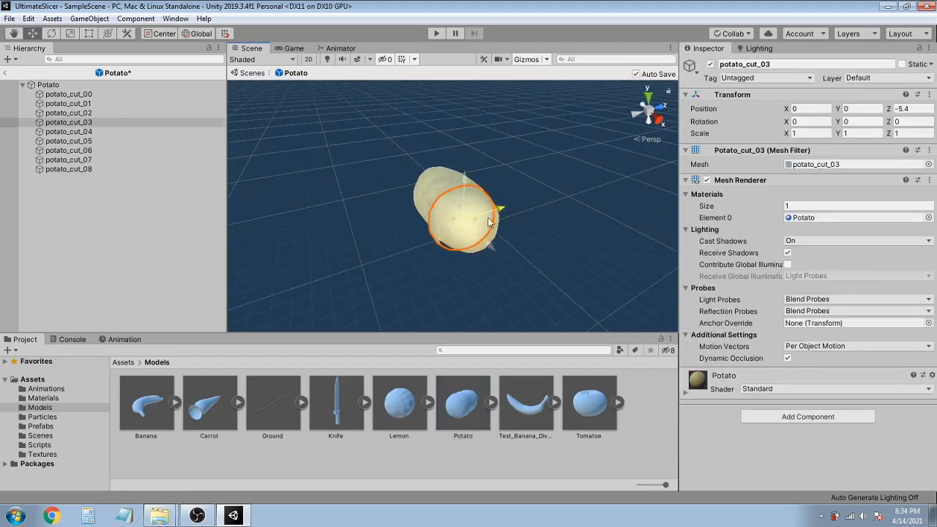
pyautogui.moveTo(488, 223); pyautogui.dragTo(443, 244)
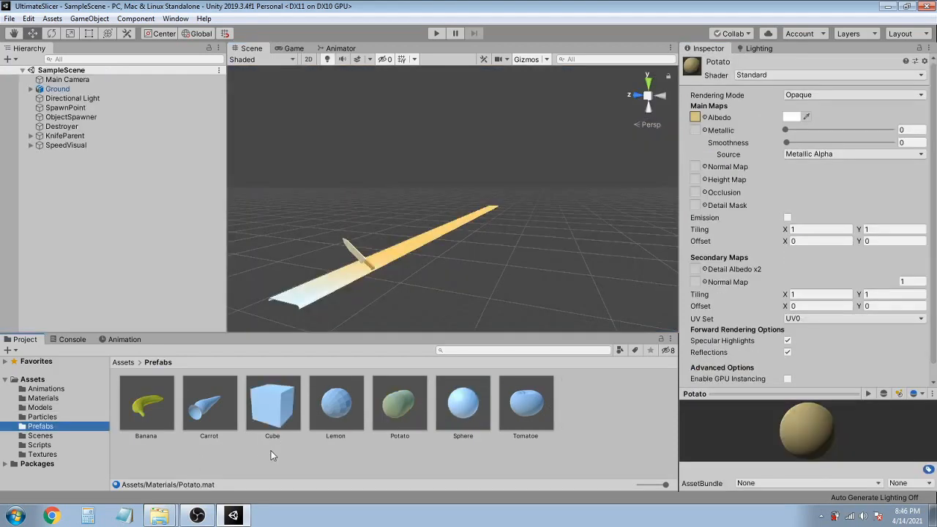
# Open the Carrot prefab for editing and import the Carrotes texture file into the Textures folder.
pyautogui.click(235, 410)
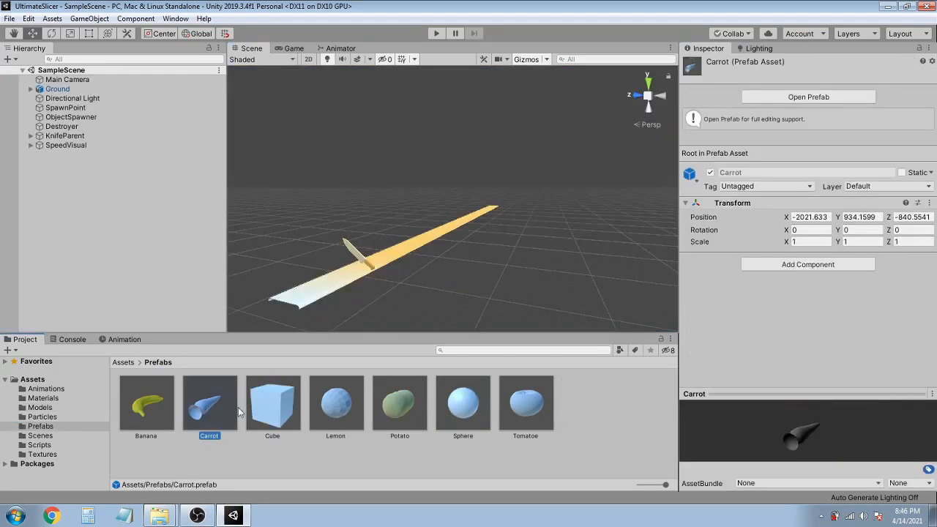
pyautogui.click(861, 97)
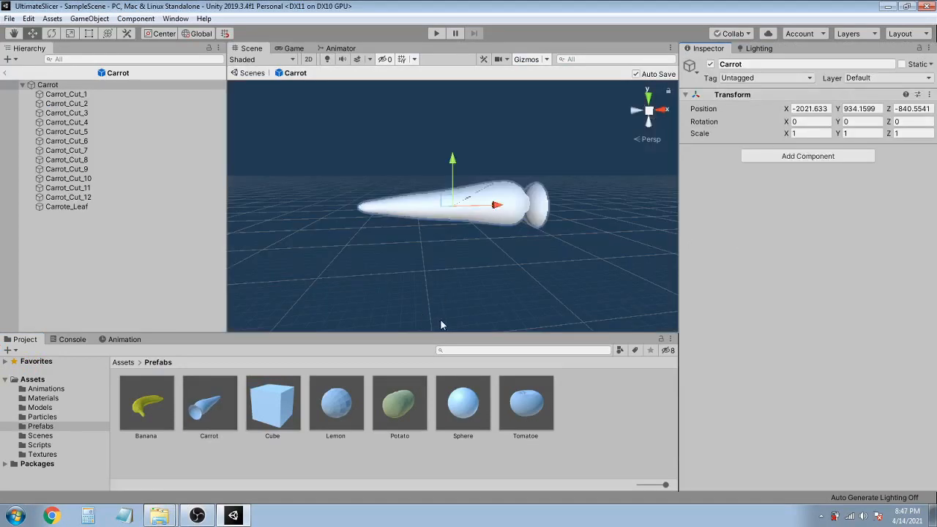
pyautogui.click(45, 454)
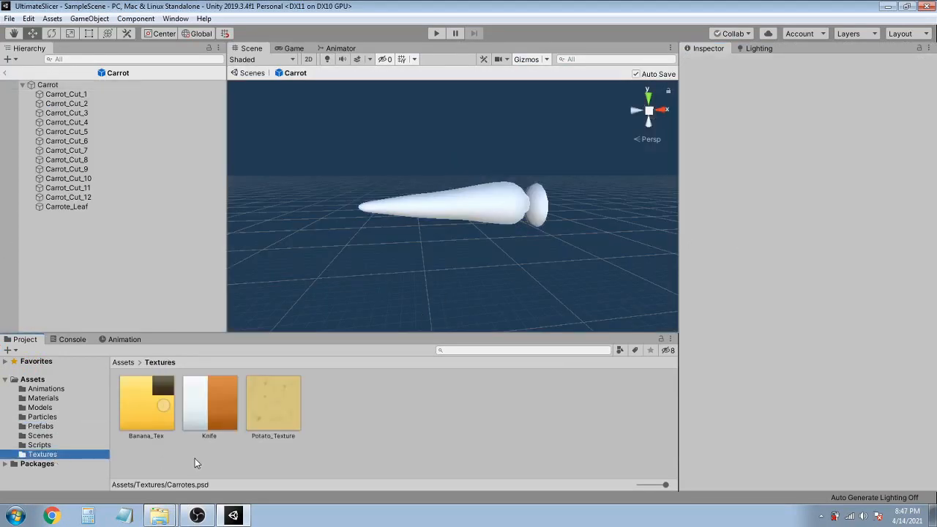
pyautogui.rightClick(195, 458)
pyautogui.click(265, 279)
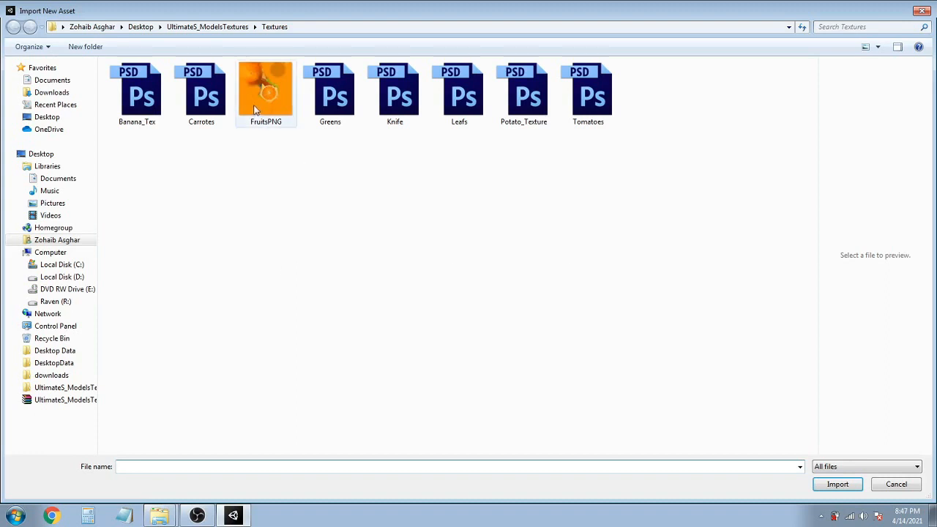
pyautogui.click(208, 103)
pyautogui.doubleClick(210, 107)
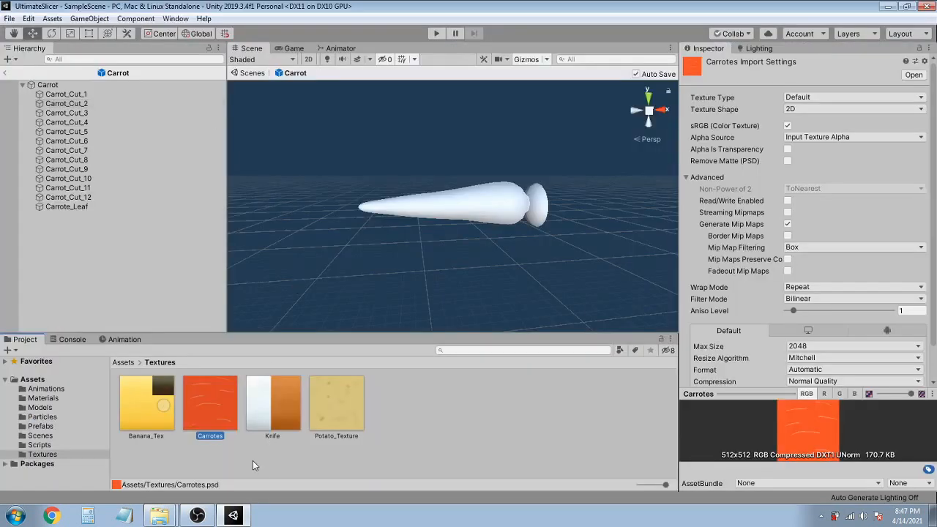
pyautogui.click(252, 460)
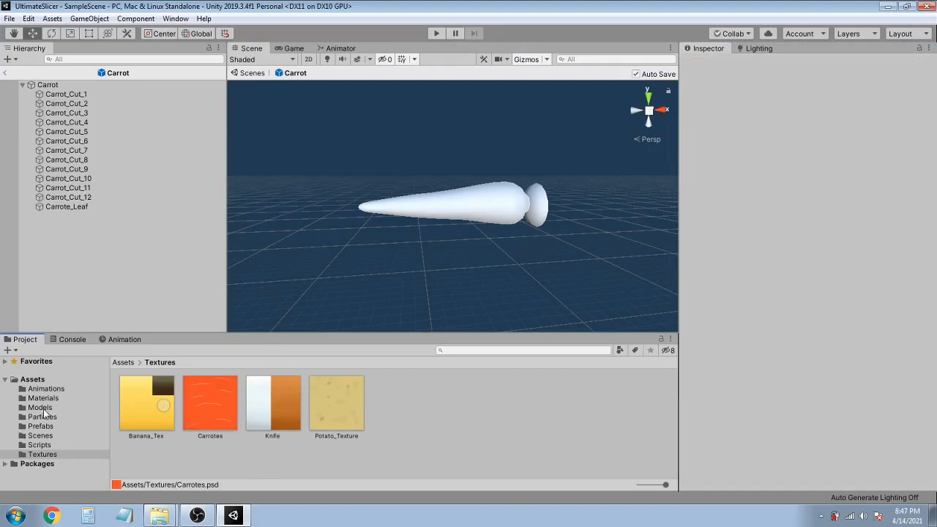
# Create a new material named Carrot in the Materials folder.
pyautogui.click(43, 397)
pyautogui.rightClick(285, 464)
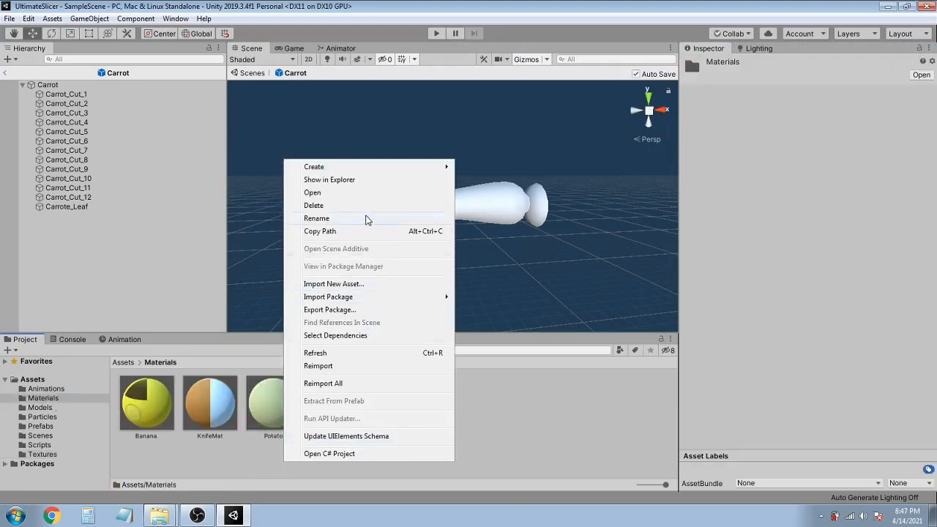
pyautogui.moveTo(368, 168)
pyautogui.click(483, 228)
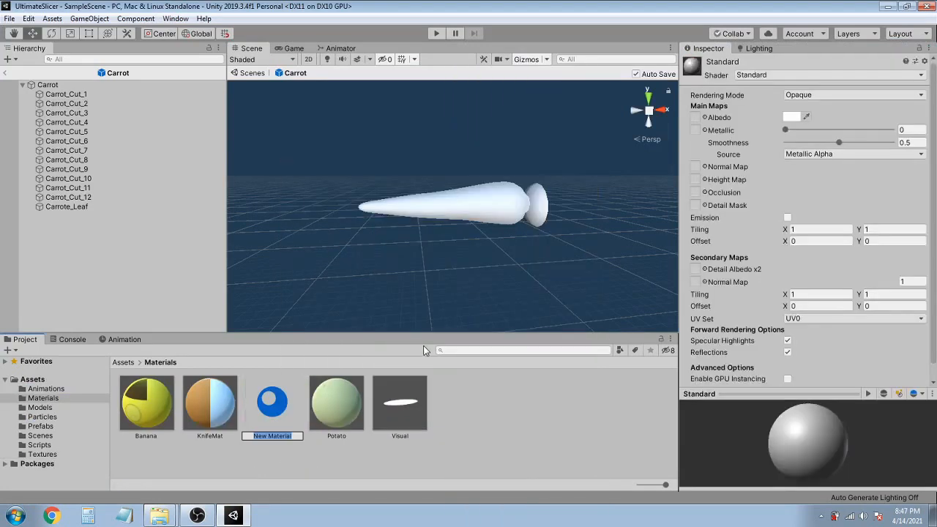
pyautogui.write('CV')
pyautogui.write('rrot')
pyautogui.press('Return')
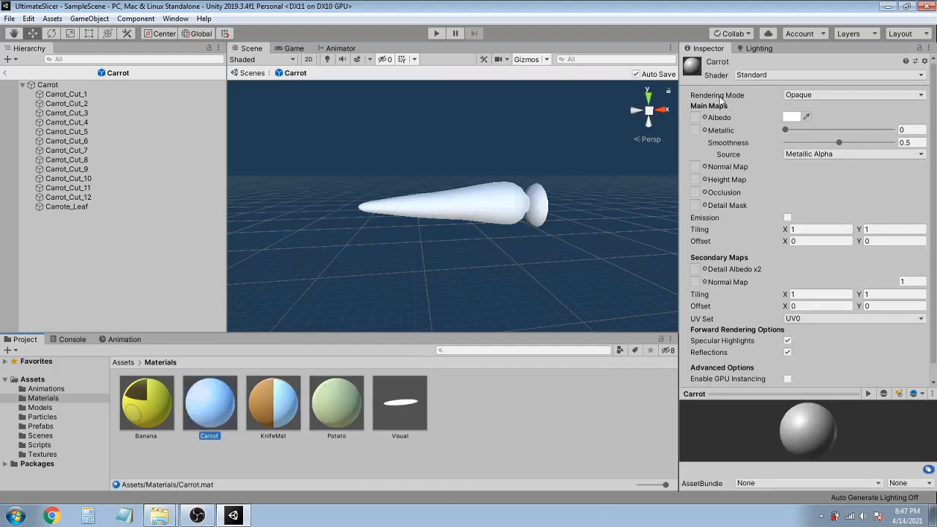
# Assign the Carrotes texture to the Carrot material's Albedo map and set its Smoothness to 0.
pyautogui.click(704, 117)
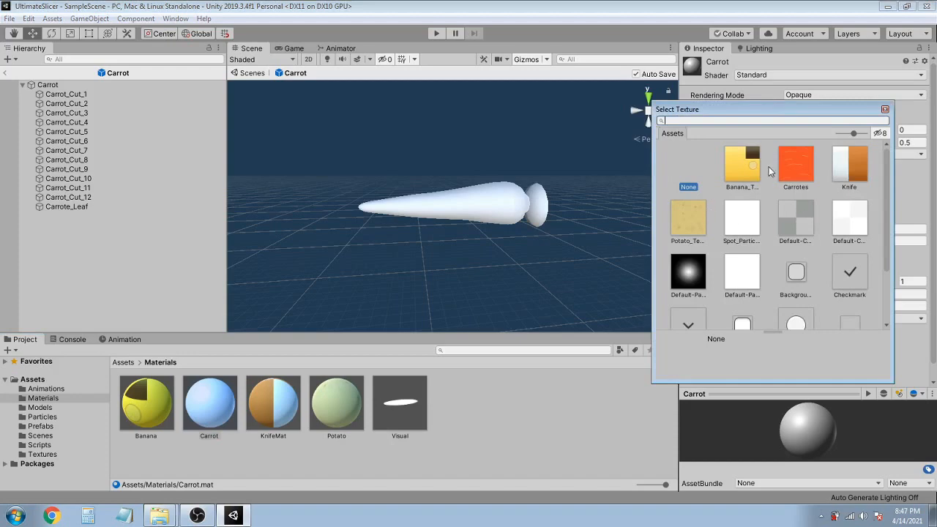
pyautogui.click(796, 164)
pyautogui.click(885, 110)
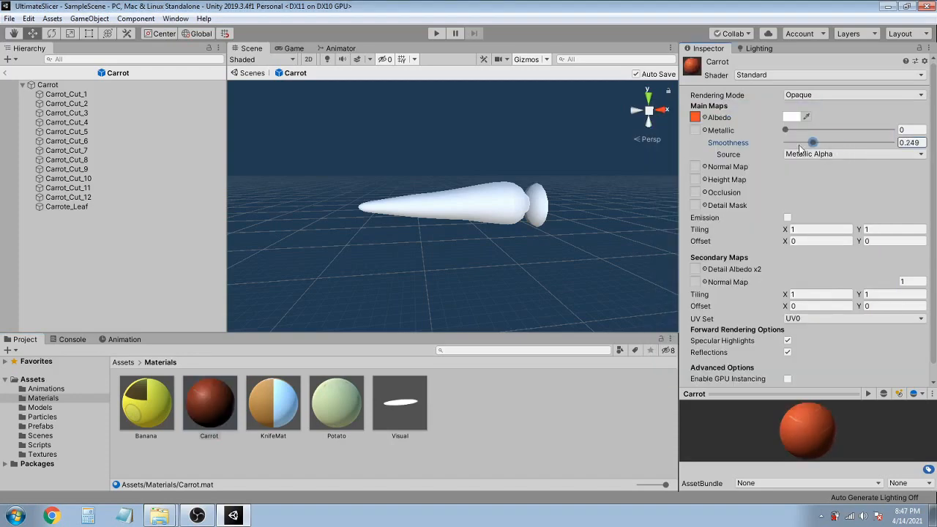
pyautogui.moveTo(768, 150); pyautogui.dragTo(755, 149)
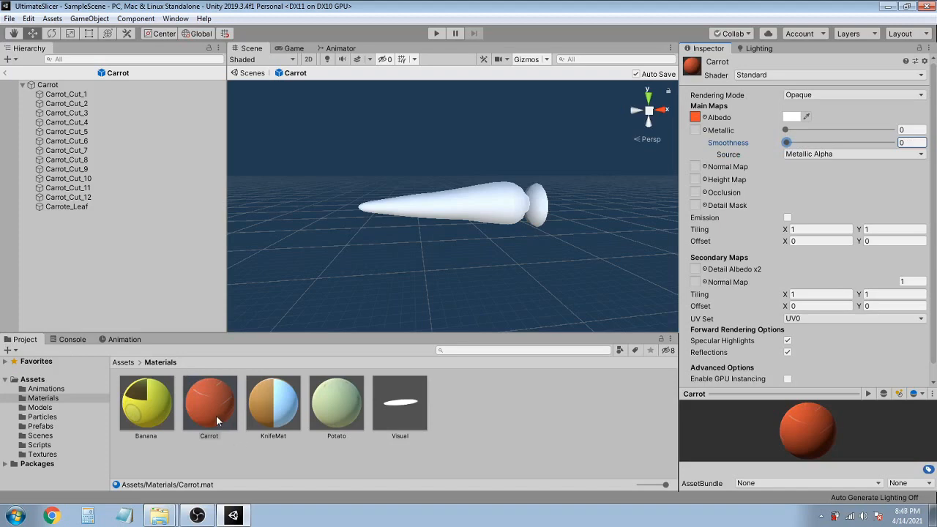
# Assign the Carrot material to all the carrot pieces from Carrot_Cut_1 to Carrot_Cut_12, leaving out Carrote_Leaf.
pyautogui.click(75, 95)
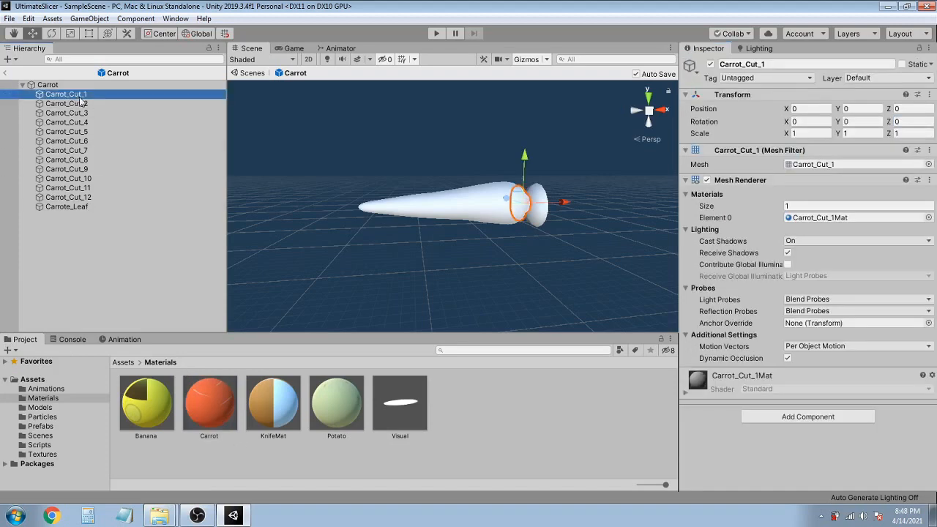
pyautogui.click(86, 197)
pyautogui.click(81, 207)
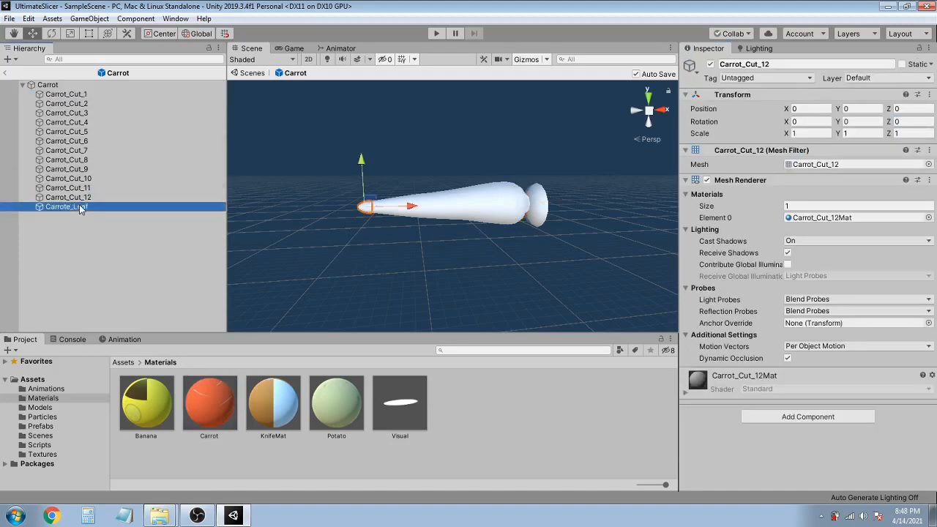
pyautogui.click(81, 94)
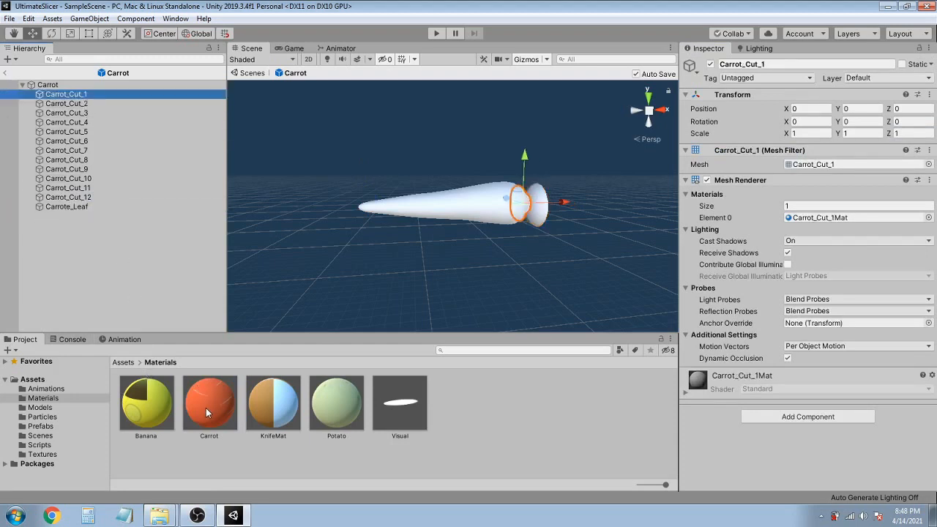
pyautogui.moveTo(206, 413); pyautogui.dragTo(815, 220)
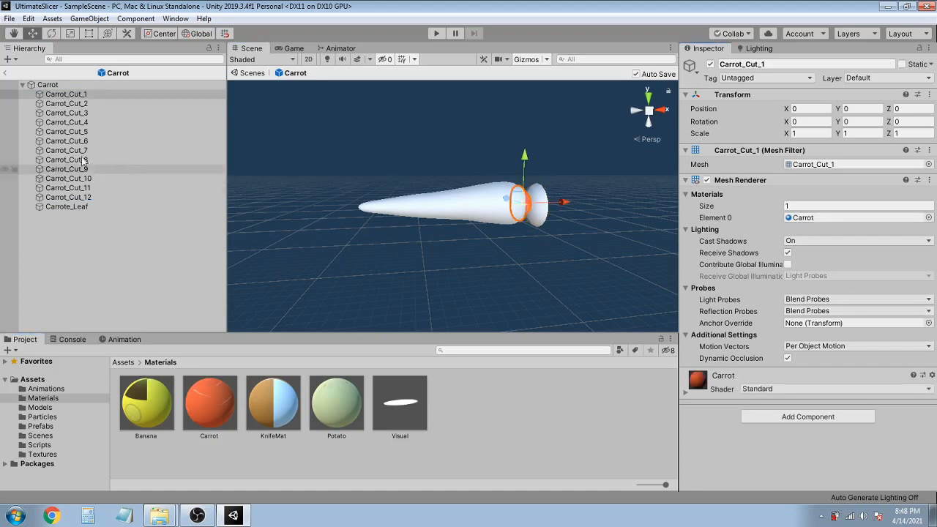
pyautogui.click(93, 103)
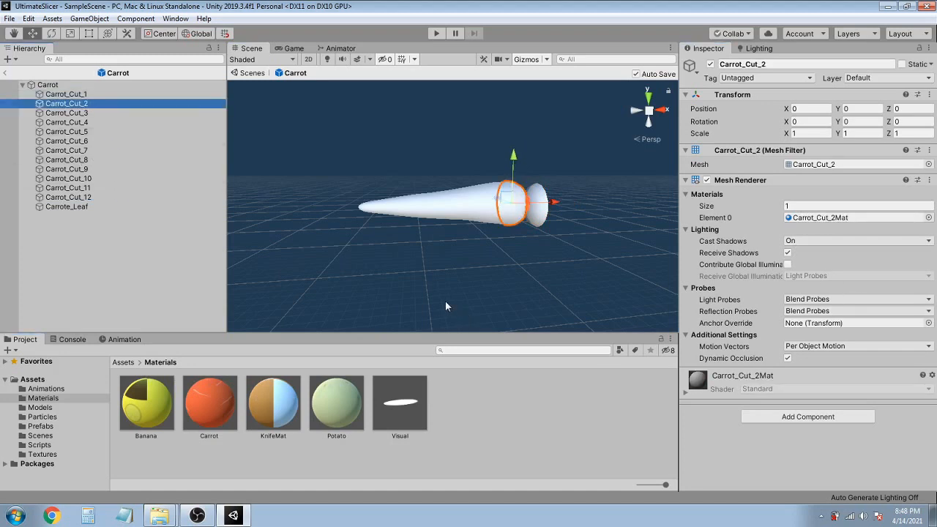
pyautogui.click(69, 196)
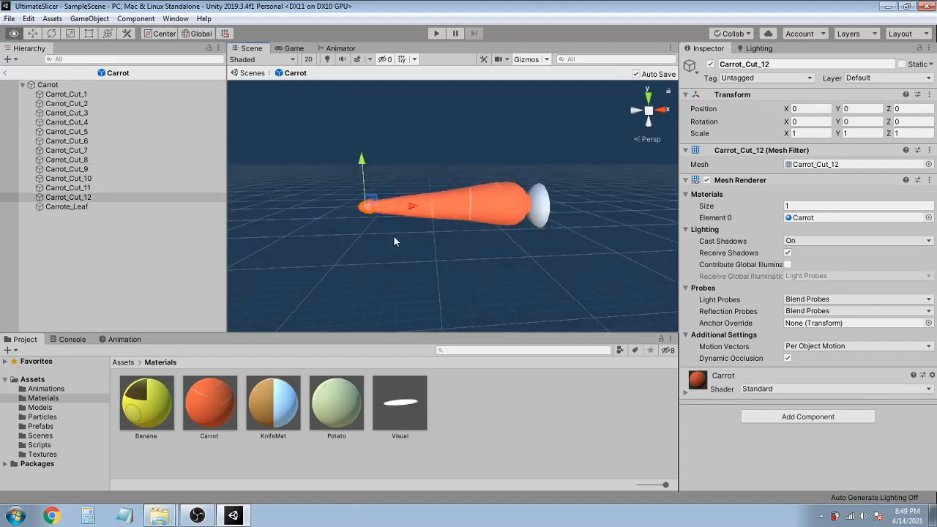
pyautogui.moveTo(393, 235)
pyautogui.keyDown('alt'); pyautogui.mouseDown()
pyautogui.moveTo(790, 282)
pyautogui.moveTo(354, 221)
pyautogui.moveTo(388, 223)
pyautogui.mouseUp(); pyautogui.keyUp('alt')
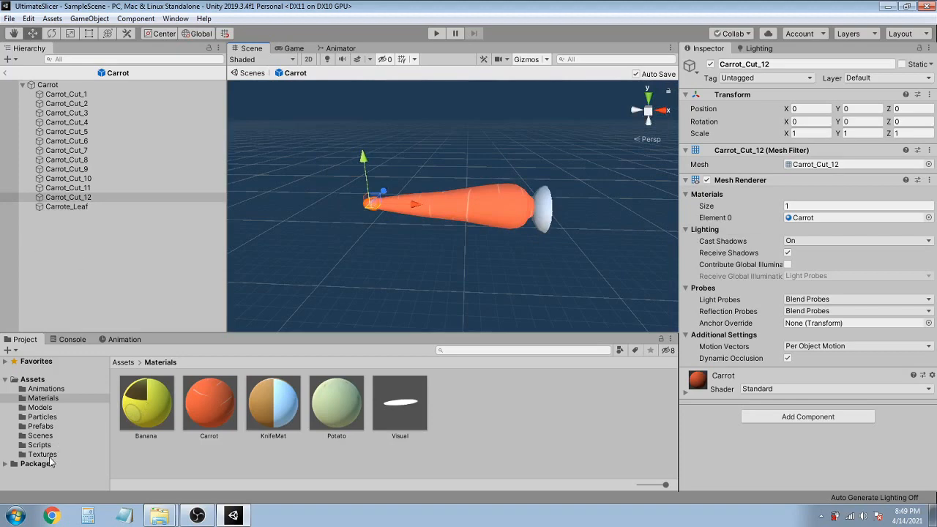
# Import the Leafs texture file into the Textures folder.
pyautogui.click(42, 454)
pyautogui.rightClick(315, 459)
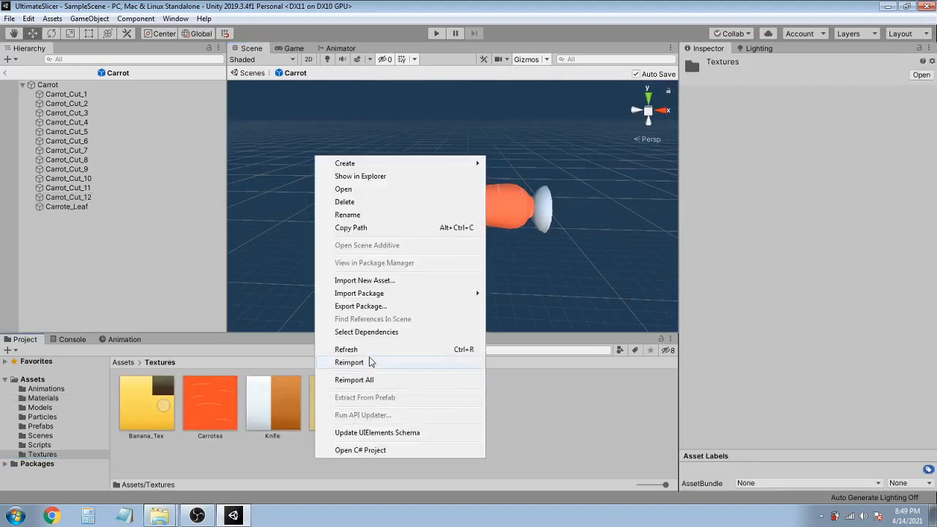
pyautogui.click(377, 281)
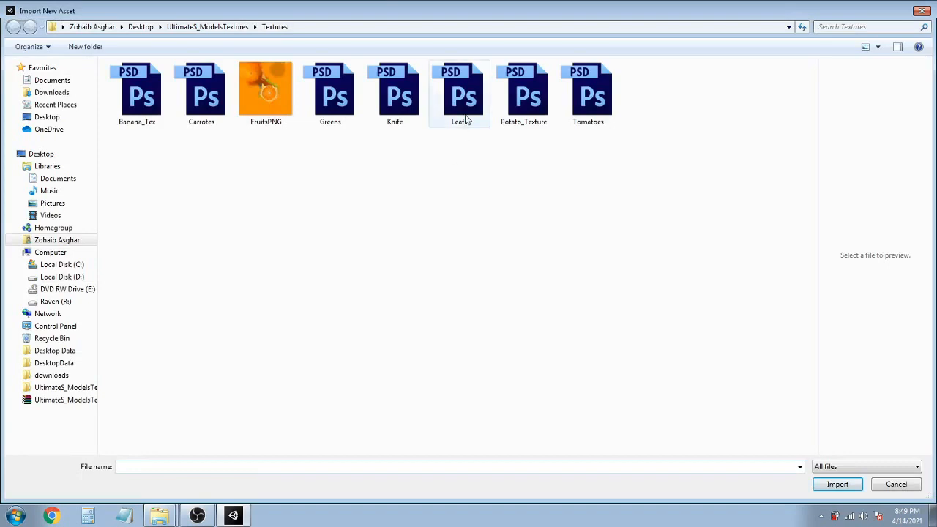
pyautogui.doubleClick(458, 92)
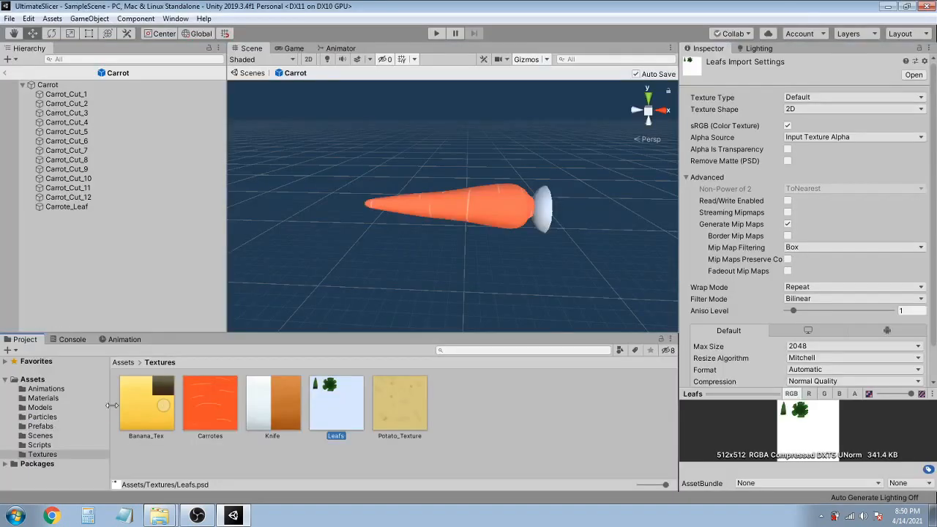
# Create a new material named Leafs in the Materials folder.
pyautogui.click(58, 399)
pyautogui.rightClick(234, 450)
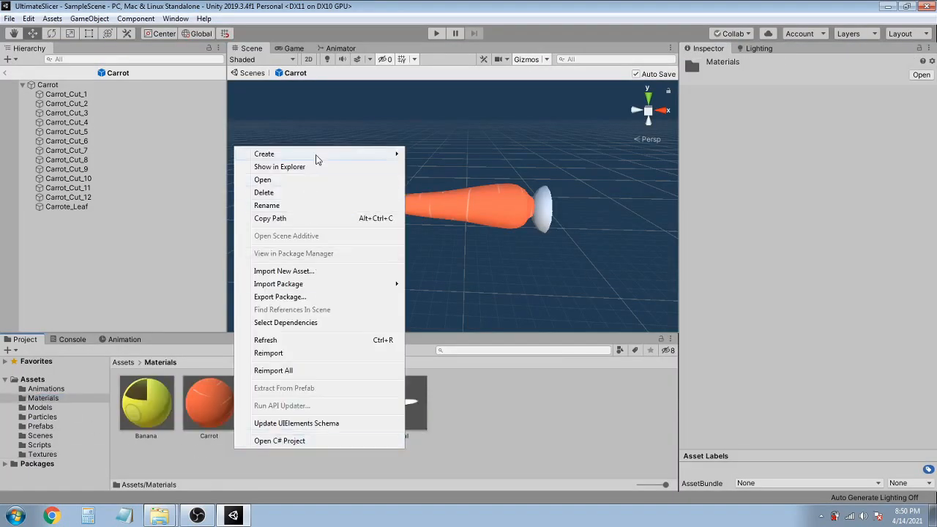
pyautogui.moveTo(316, 157)
pyautogui.click(448, 227)
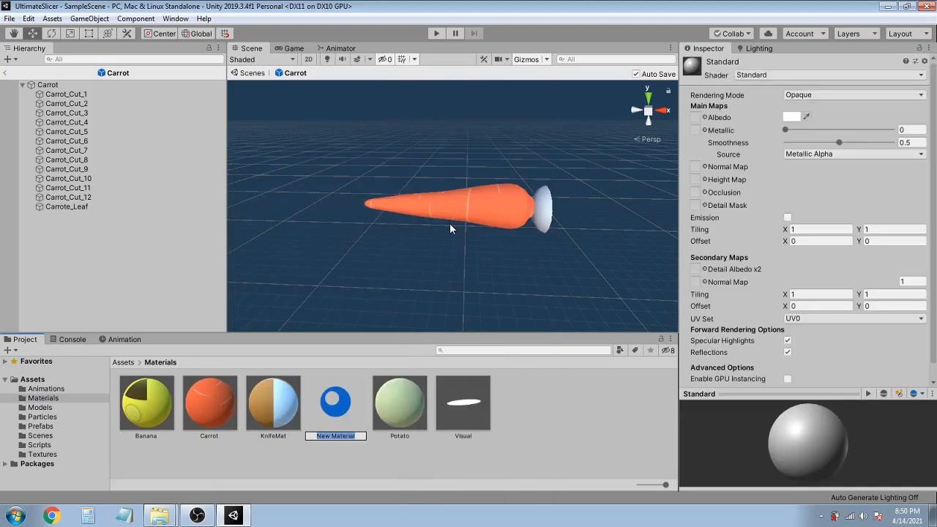
pyautogui.write('Leafs')
pyautogui.press('Return')
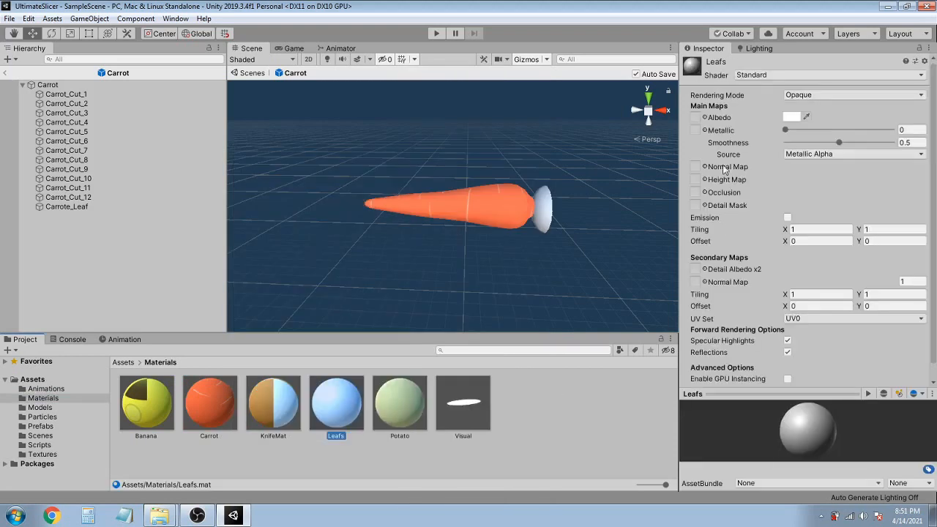
# Assign the Leafs texture to the Leafs material's Albedo map and set its Rendering Mode to Cutout.
pyautogui.click(704, 118)
pyautogui.click(690, 220)
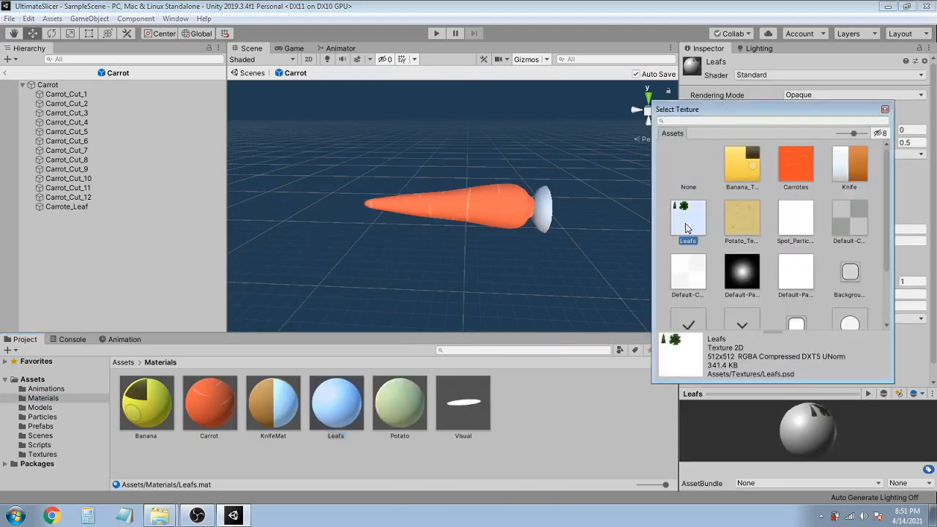
pyautogui.click(884, 110)
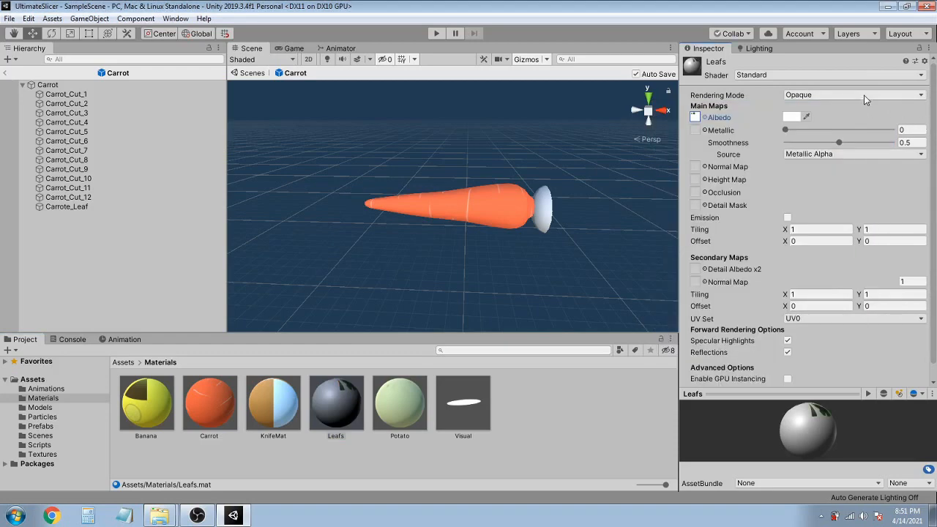
pyautogui.click(863, 97)
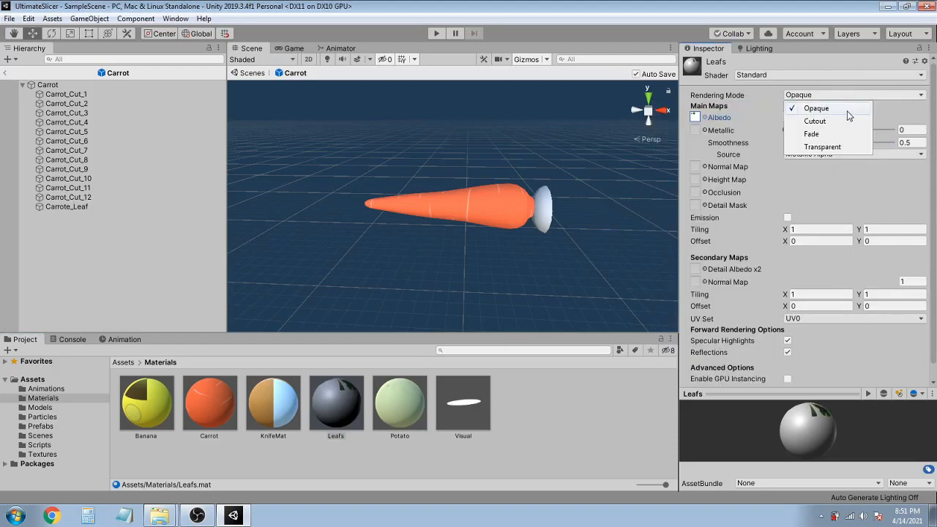
pyautogui.click(849, 119)
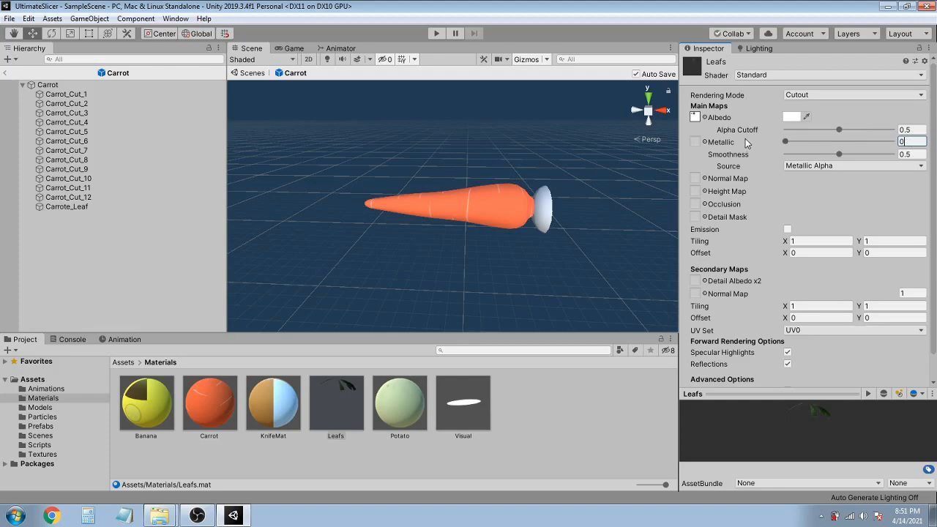
# Set the Leafs material's Alpha Cutoff and Metallic values to 0.73.
pyautogui.click(918, 129)
pyautogui.write('0.73')
pyautogui.click(912, 141)
pyautogui.write('0.73')
# Assign the Leafs material to the Carrote_Leaf object and check it around the carrot.
pyautogui.click(88, 208)
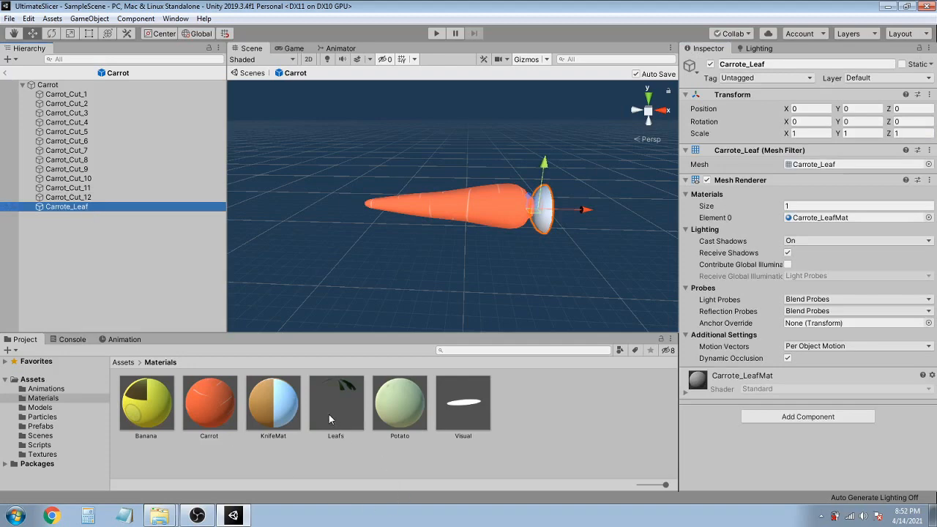
pyautogui.moveTo(328, 415); pyautogui.dragTo(840, 220)
pyautogui.keyDown('alt'); pyautogui.moveTo(512, 289); pyautogui.dragTo(256, 205); pyautogui.keyUp('alt')
pyautogui.keyDown('alt'); pyautogui.moveTo(410, 219); pyautogui.dragTo(329, 219); pyautogui.keyUp('alt')
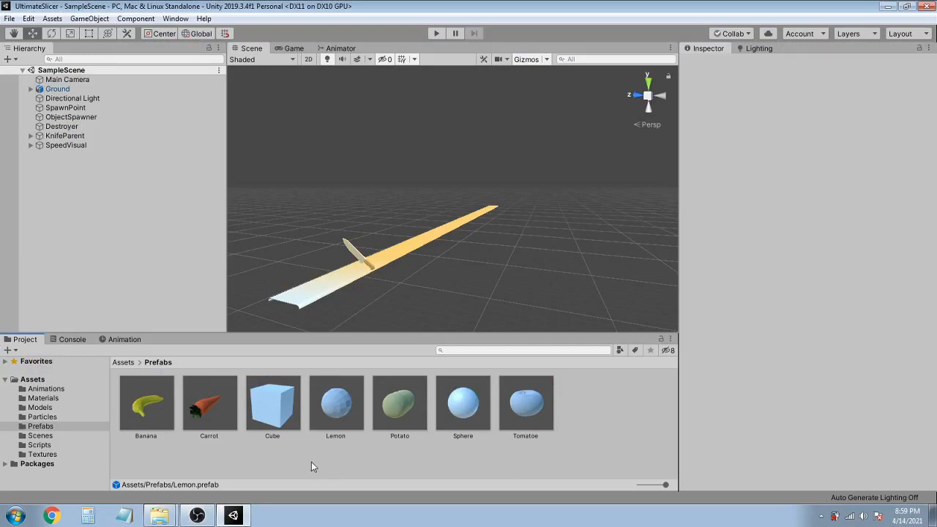
# Open the Lemon prefab for editing and import the Lemon_Texture file into the Textures folder.
pyautogui.click(340, 424)
pyautogui.click(842, 93)
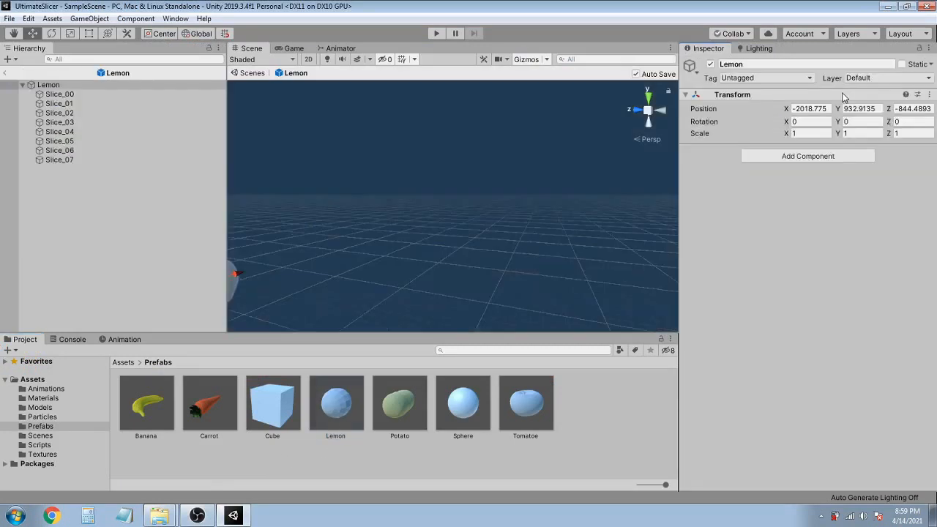
pyautogui.click(76, 454)
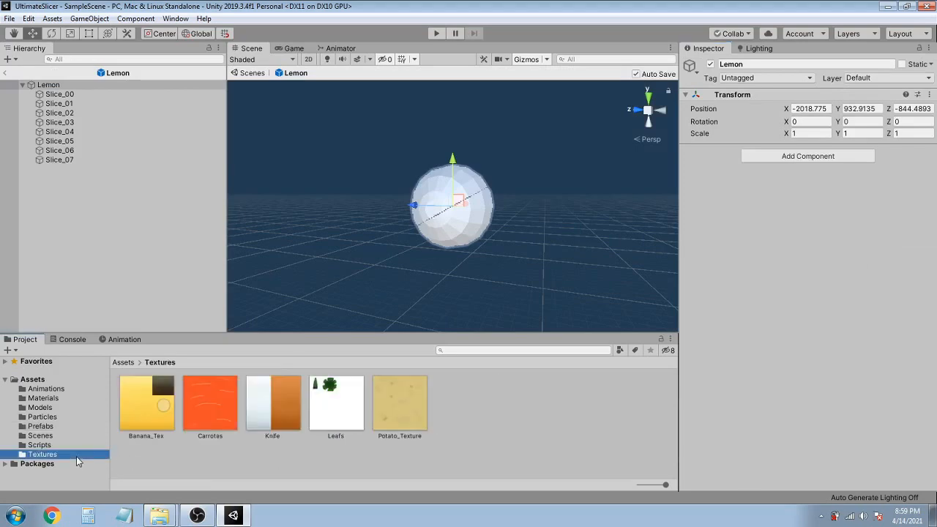
pyautogui.rightClick(316, 464)
pyautogui.click(406, 280)
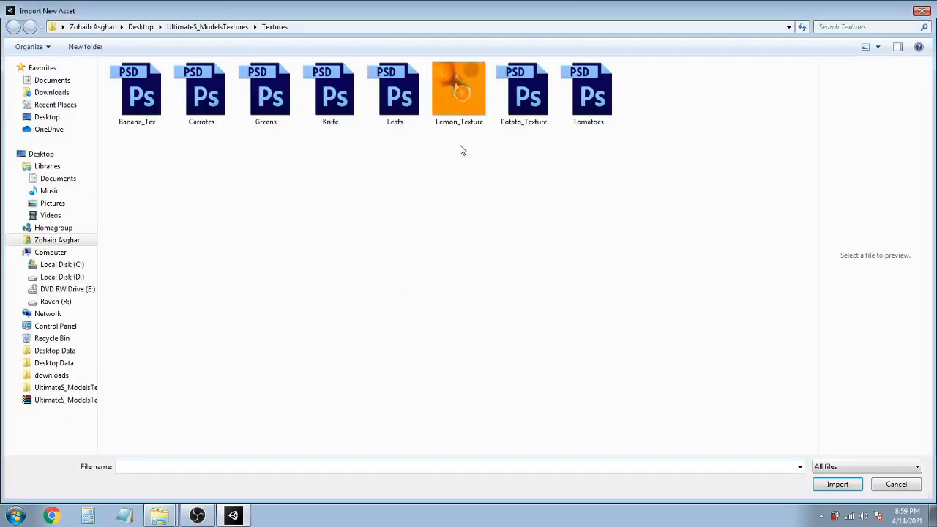
pyautogui.click(459, 122)
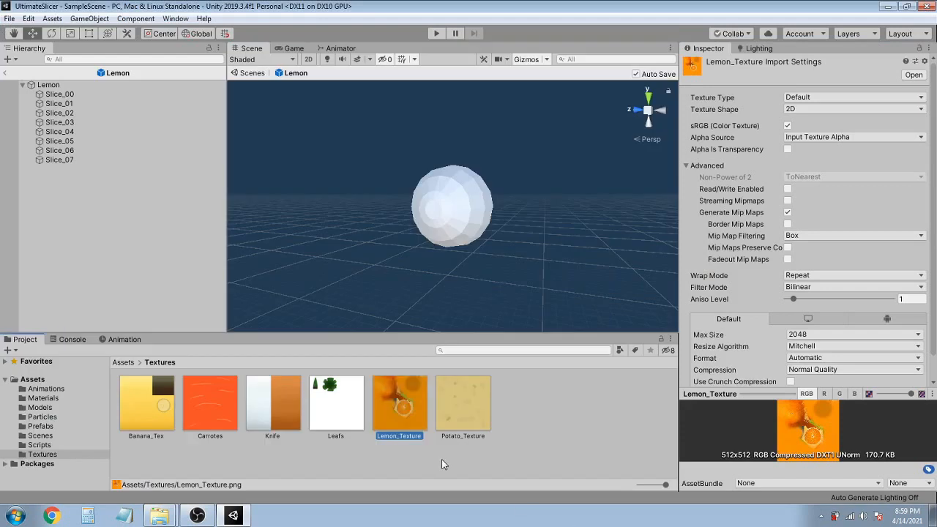
# Create a new material named Lemon in the Materials folder.
pyautogui.click(46, 399)
pyautogui.rightClick(275, 466)
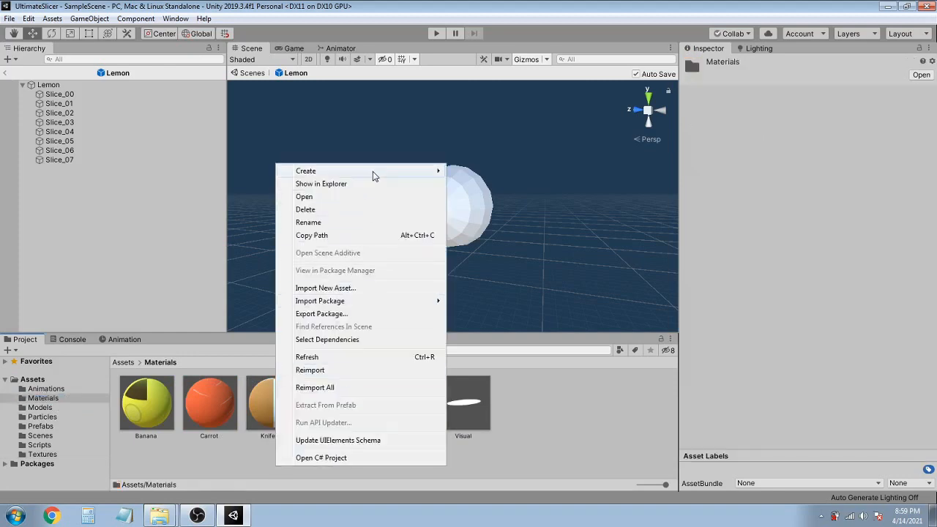
pyautogui.moveTo(373, 171)
pyautogui.click(489, 227)
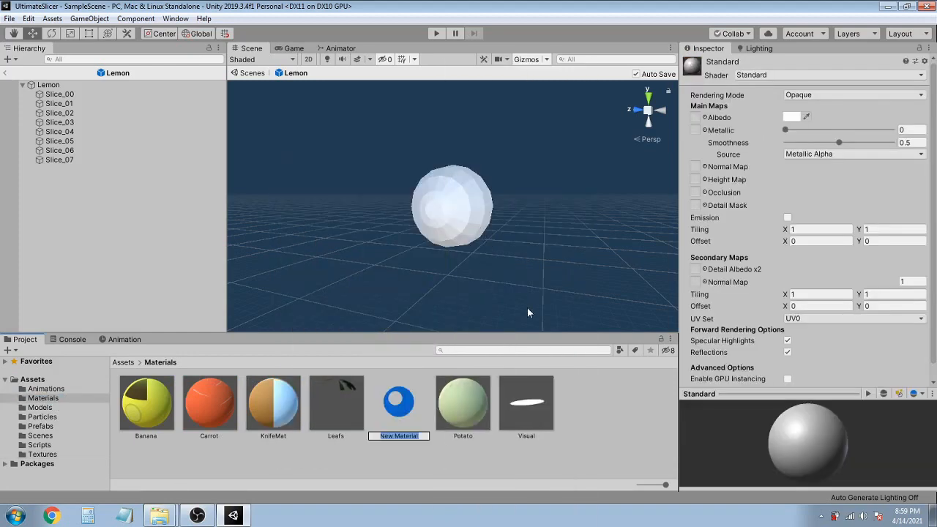
pyautogui.write('Lemon')
pyautogui.press('Return')
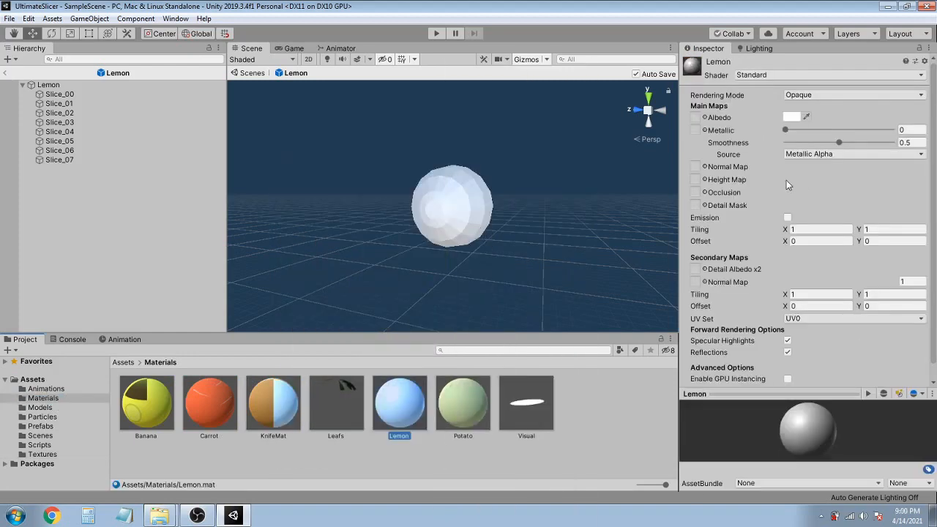
# Assign Lemon_Texture to the Lemon material's Albedo map and set its Smoothness to 0.
pyautogui.click(705, 118)
pyautogui.click(742, 212)
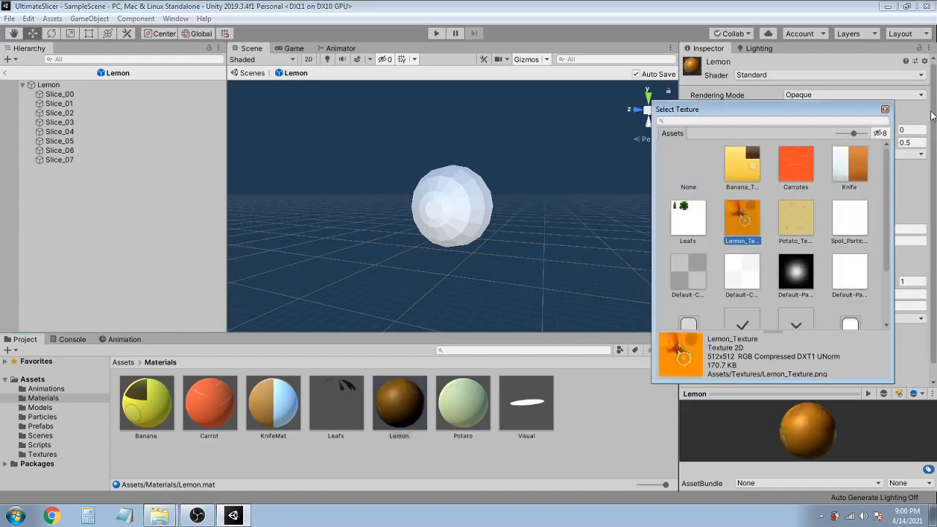
pyautogui.click(885, 110)
pyautogui.moveTo(839, 142); pyautogui.dragTo(769, 136)
pyautogui.click(792, 180)
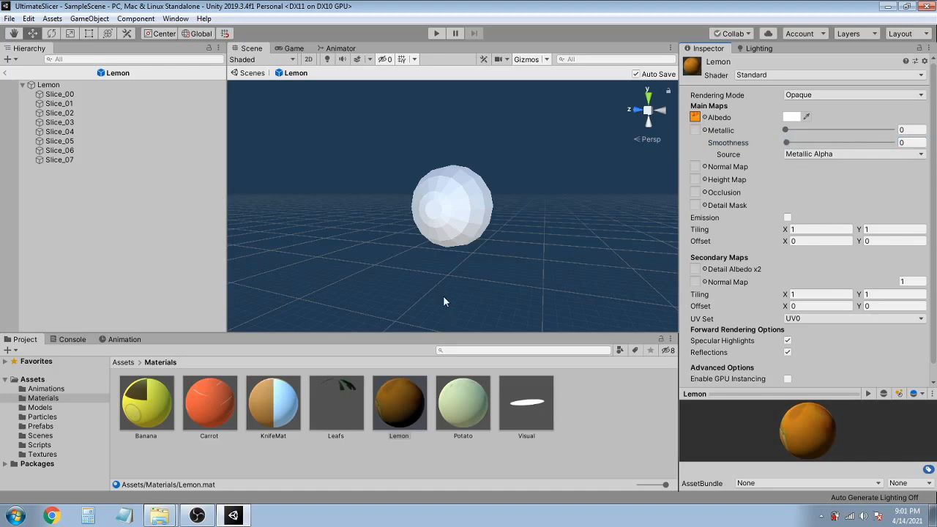
# Assign the Lemon material to all the lemon pieces from Slice_00 to Slice_07.
pyautogui.click(402, 409)
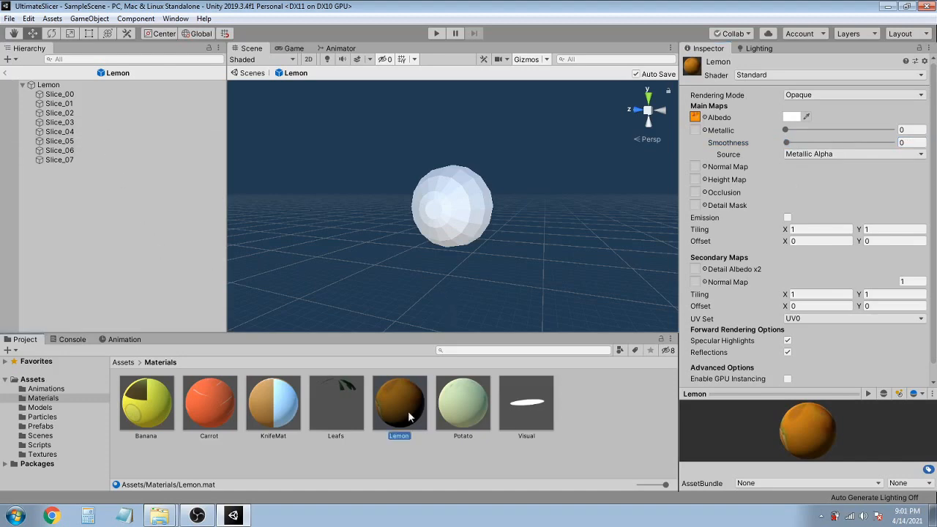
pyautogui.click(59, 95)
pyautogui.moveTo(398, 399); pyautogui.dragTo(830, 219)
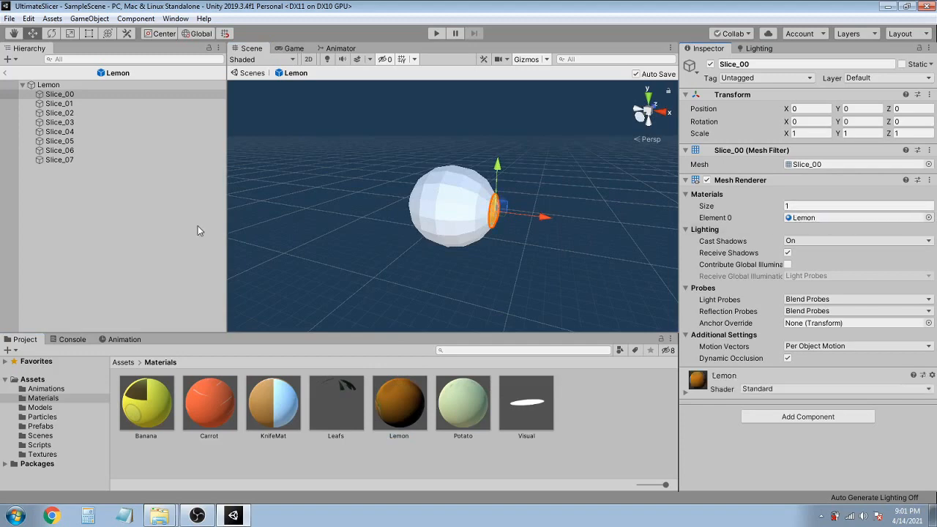
pyautogui.click(59, 104)
pyautogui.moveTo(398, 401); pyautogui.dragTo(855, 219)
pyautogui.click(73, 113)
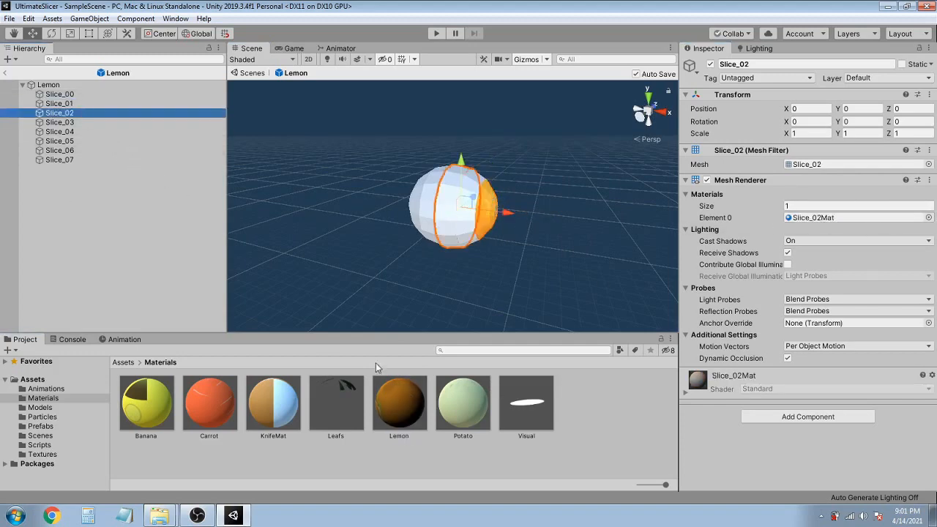
pyautogui.moveTo(399, 401); pyautogui.dragTo(821, 218)
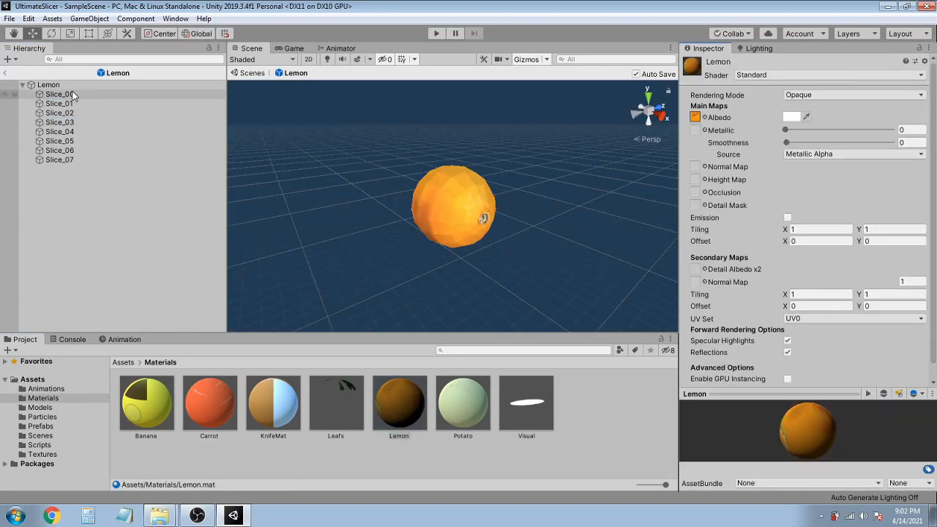
# Pull Slice_03 out along the Z axis to inspect the lemon's cut faces, and undo the move.
pyautogui.click(73, 95)
pyautogui.keyDown('alt'); pyautogui.moveTo(445, 241); pyautogui.dragTo(439, 198); pyautogui.keyUp('alt')
pyautogui.click(455, 188)
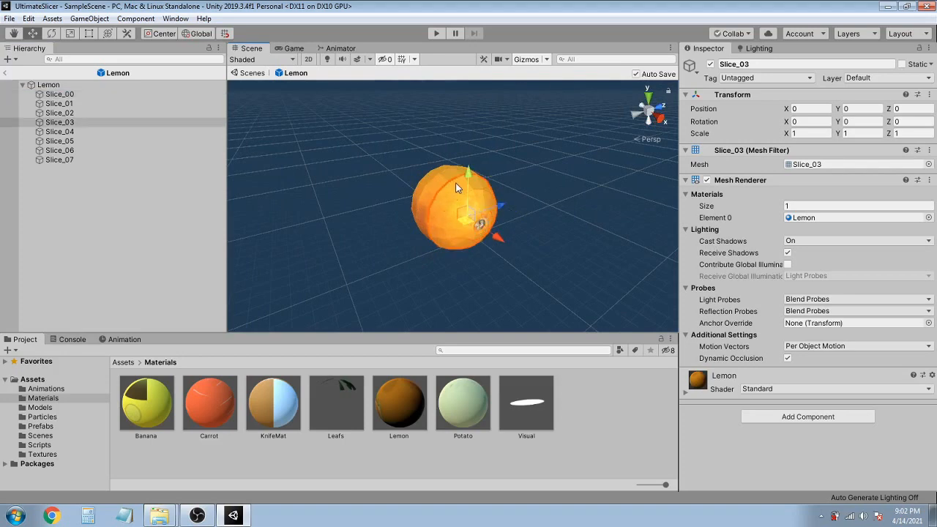
pyautogui.moveTo(505, 209); pyautogui.dragTo(419, 179)
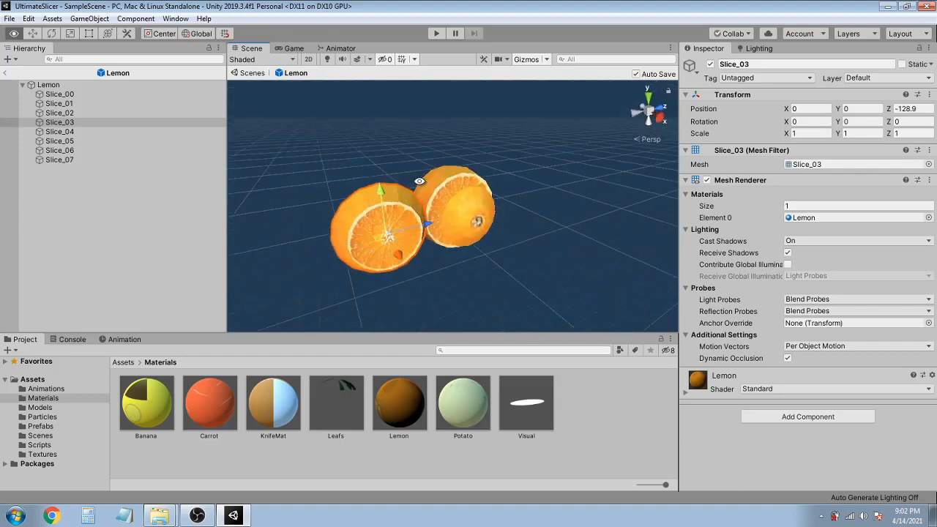
pyautogui.hotkey('ctrl', 'z')
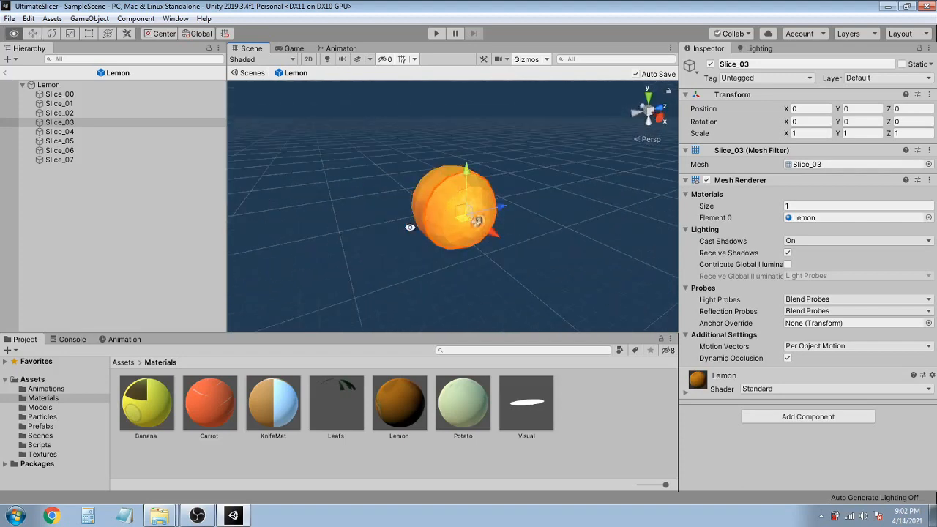
pyautogui.moveTo(400, 218)
pyautogui.keyDown('alt'); pyautogui.mouseDown()
pyautogui.moveTo(575, 251)
pyautogui.moveTo(493, 325)
pyautogui.moveTo(416, 213)
pyautogui.moveTo(405, 226)
pyautogui.moveTo(416, 226)
pyautogui.mouseUp(); pyautogui.keyUp('alt')
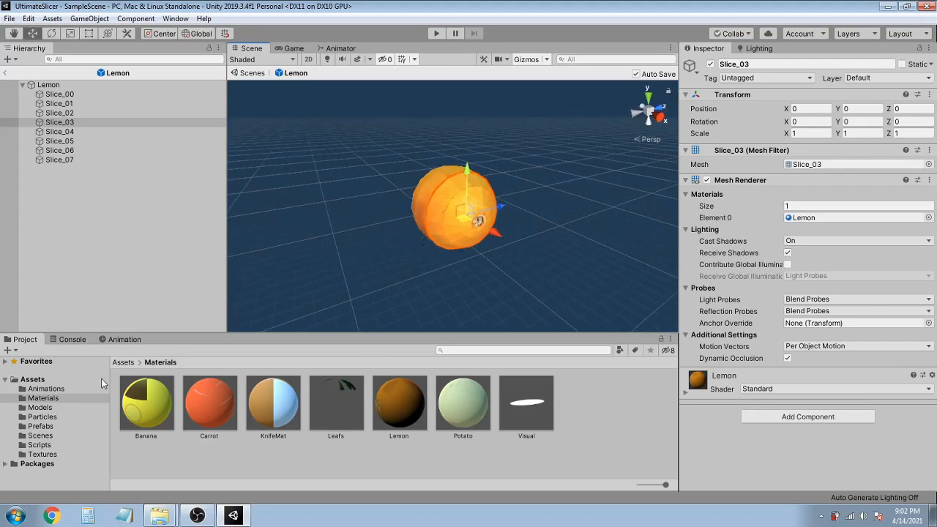
# Change the Lemon material's shader to Mobile/Unlit (Supports Lightmap).
pyautogui.click(392, 410)
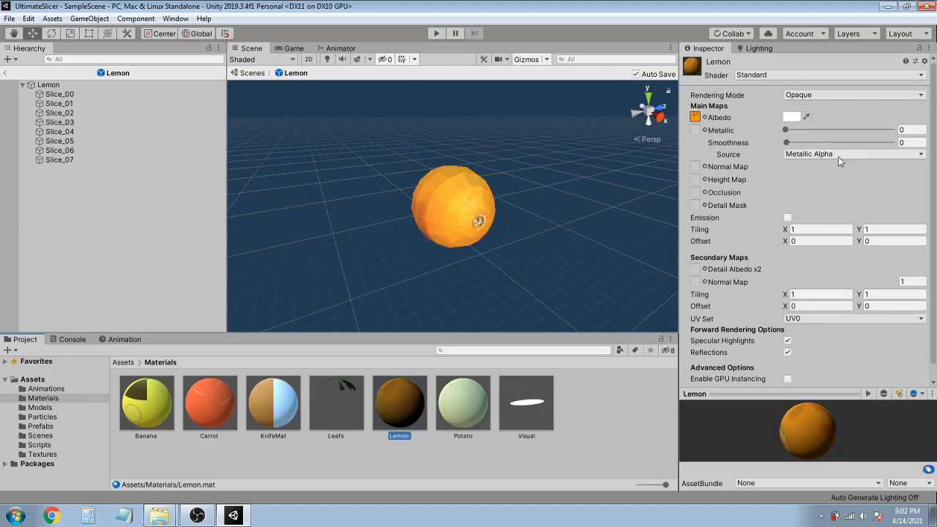
pyautogui.click(751, 76)
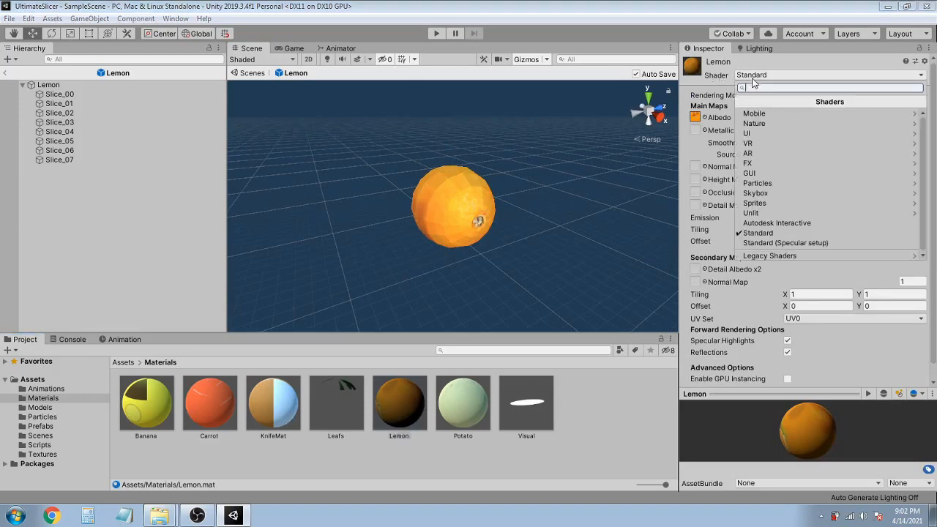
pyautogui.write('un')
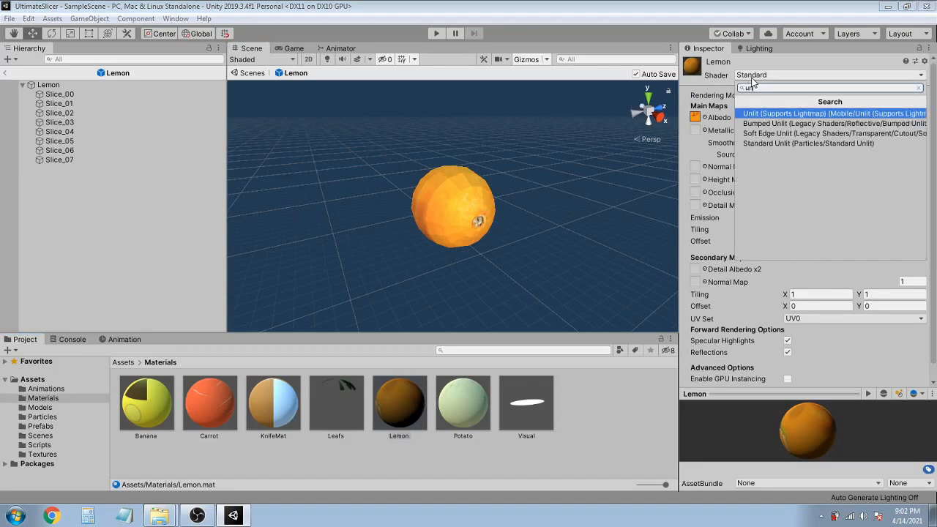
pyautogui.press('Return')
# Shift Slice_03 along the Z axis to check its cut face with the unlit shader, and undo the shift.
pyautogui.click(479, 218)
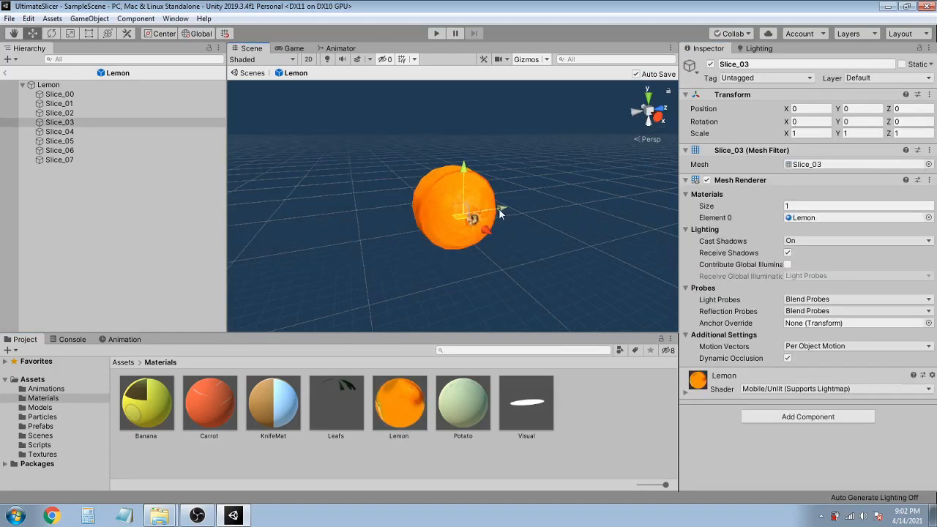
pyautogui.moveTo(501, 209); pyautogui.dragTo(476, 202)
pyautogui.hotkey('ctrl', 'z')
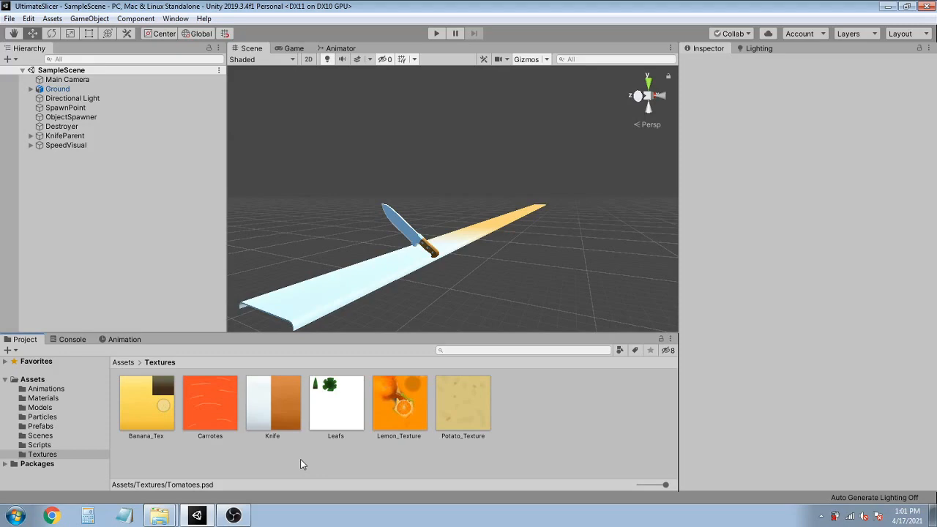
# Import the Tomatoes texture file into the Textures folder.
pyautogui.rightClick(322, 464)
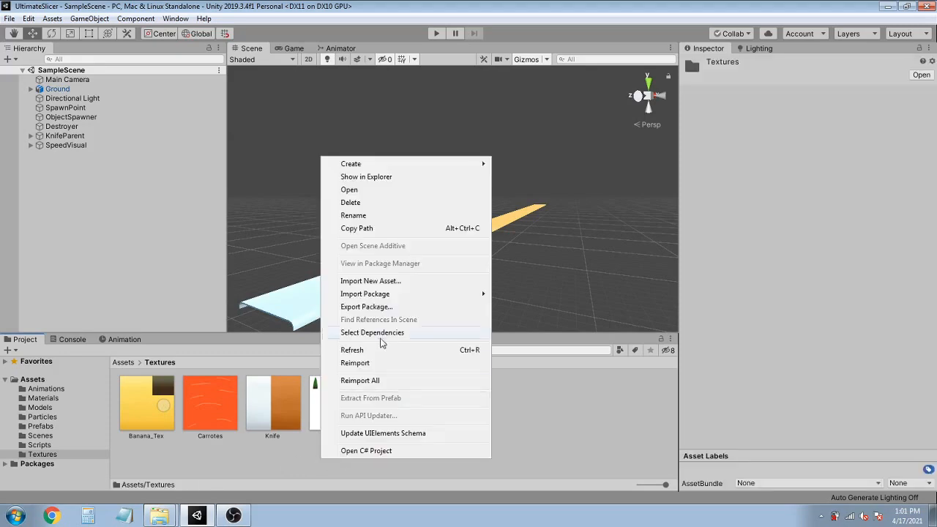
pyautogui.click(400, 281)
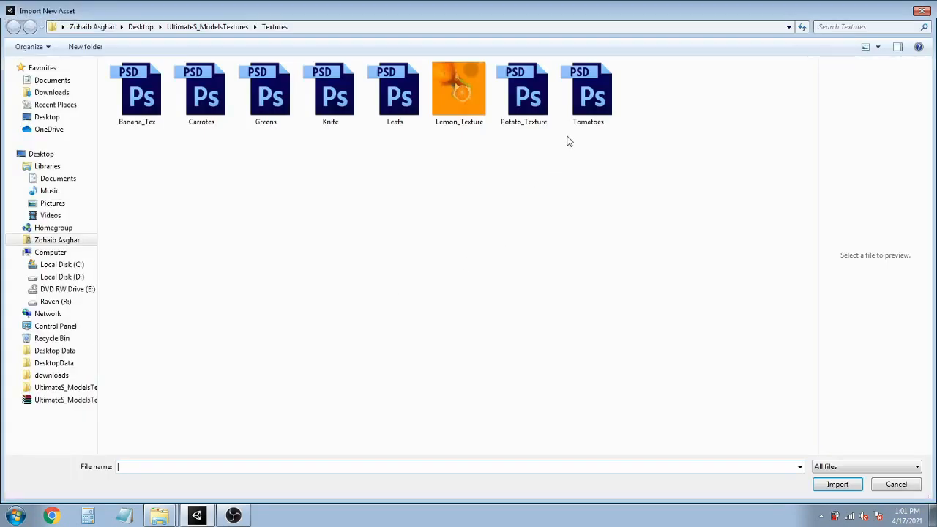
pyautogui.doubleClick(590, 118)
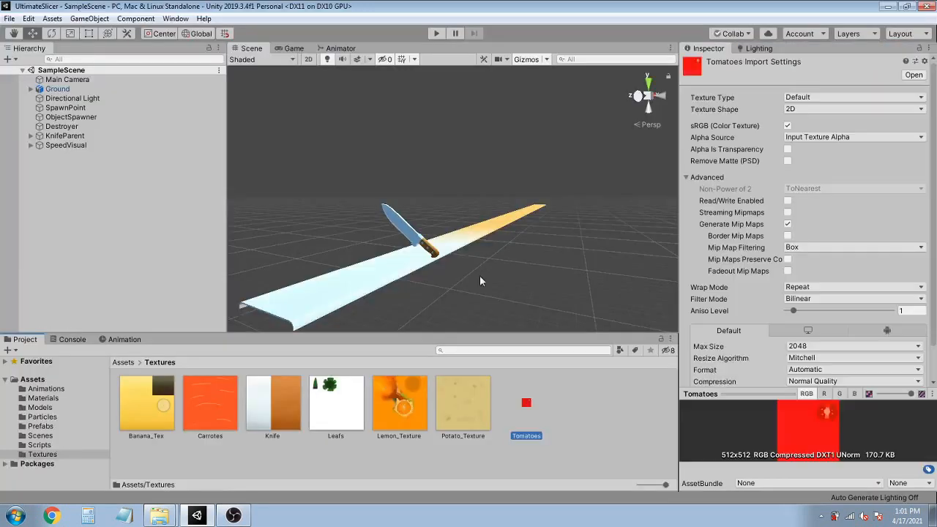
# Create a new material named Tomatoe in the Materials folder.
pyautogui.click(44, 398)
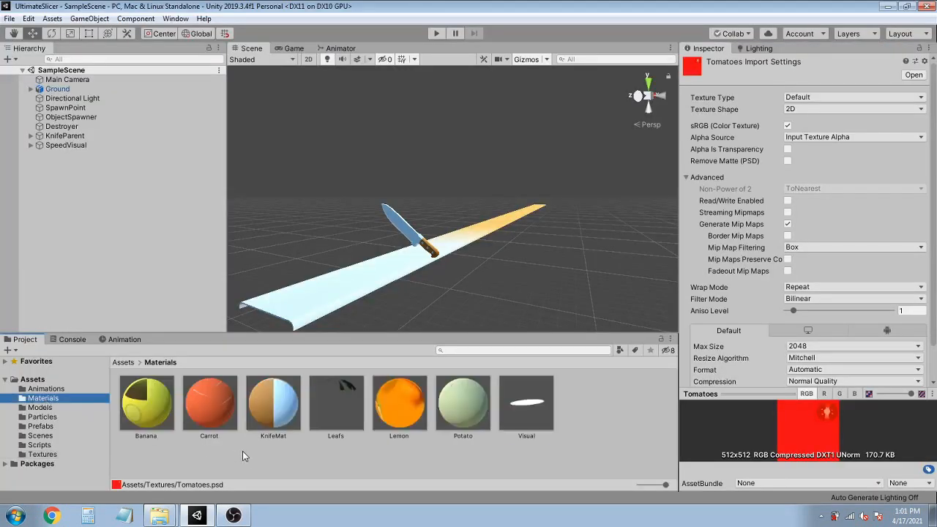
pyautogui.rightClick(248, 453)
pyautogui.moveTo(337, 161)
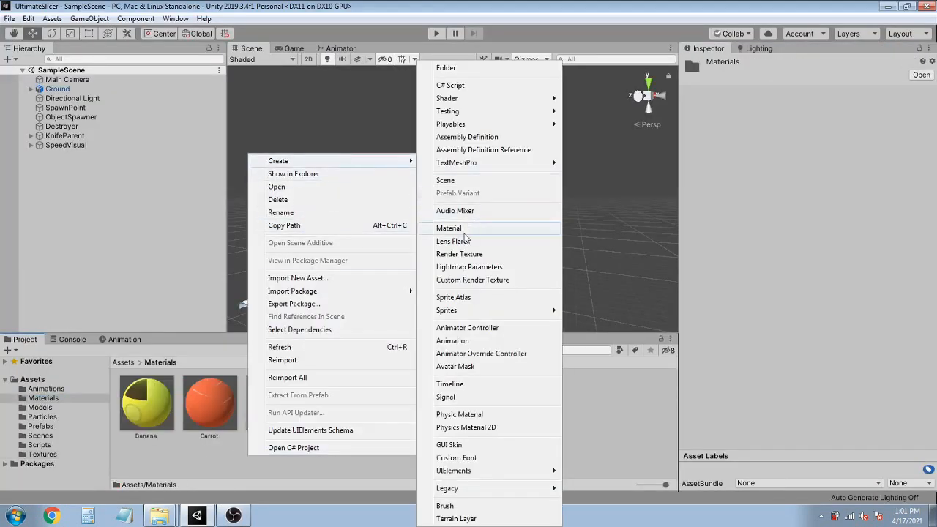
pyautogui.click(468, 183)
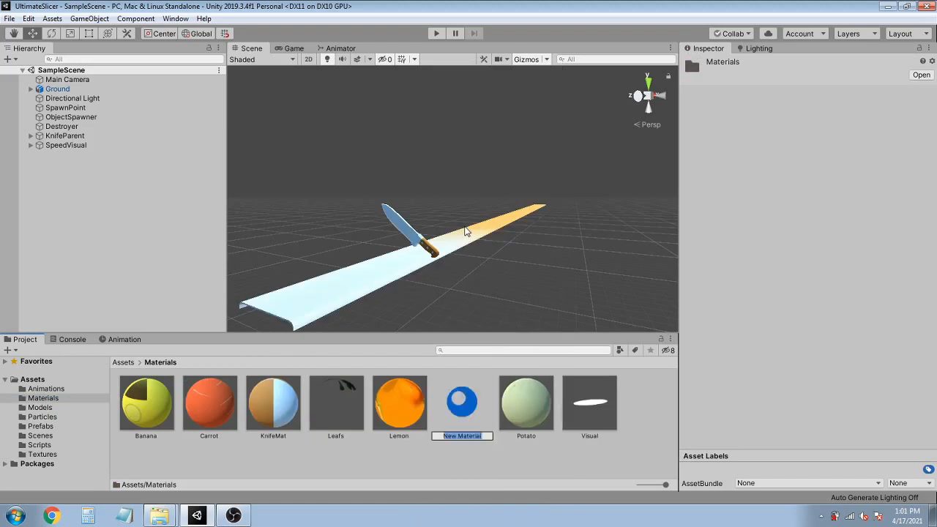
pyautogui.write('Tomatoe')
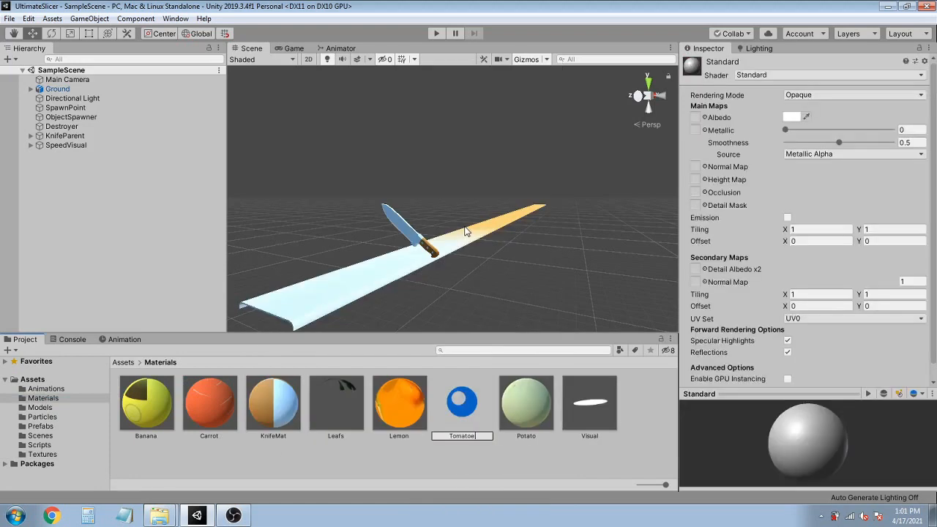
pyautogui.press('Return')
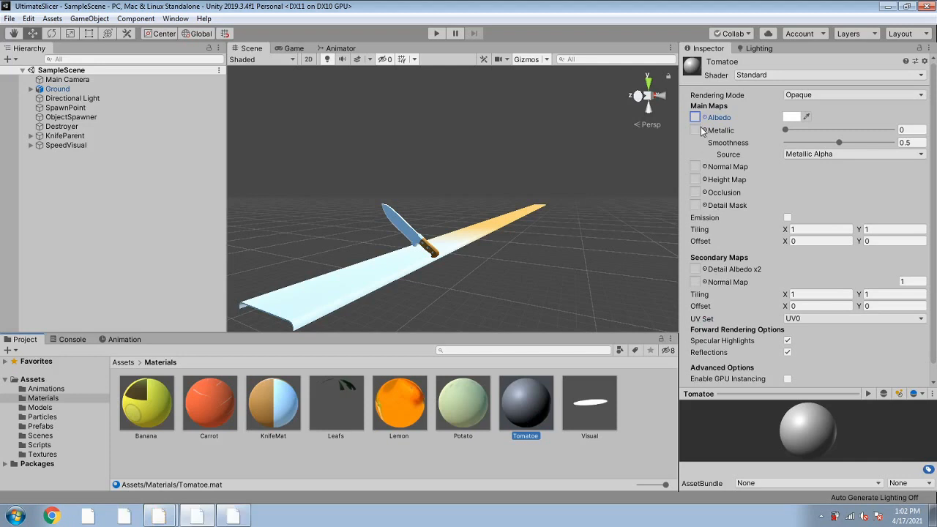
# Assign the Tomatoes texture to the Tomatoe material's Albedo map and set its Smoothness to 0.
pyautogui.click(703, 130)
pyautogui.click(702, 277)
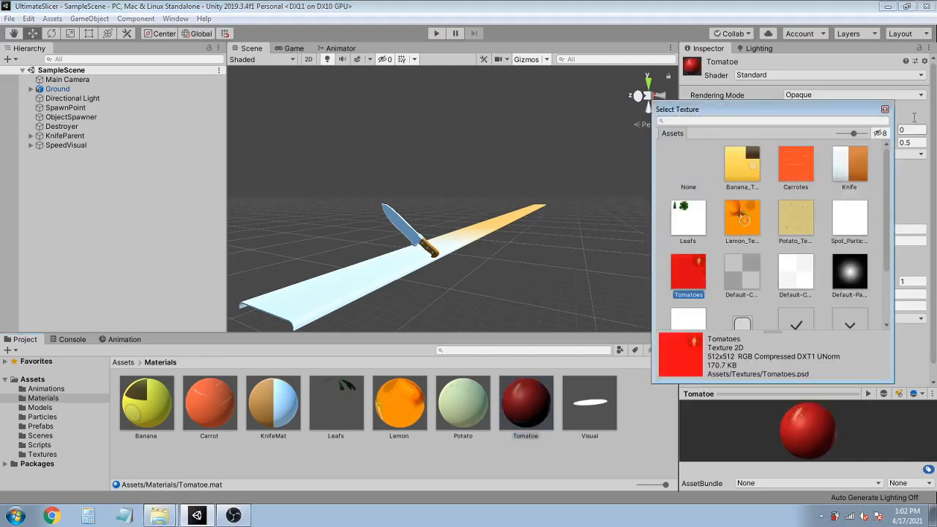
pyautogui.click(885, 109)
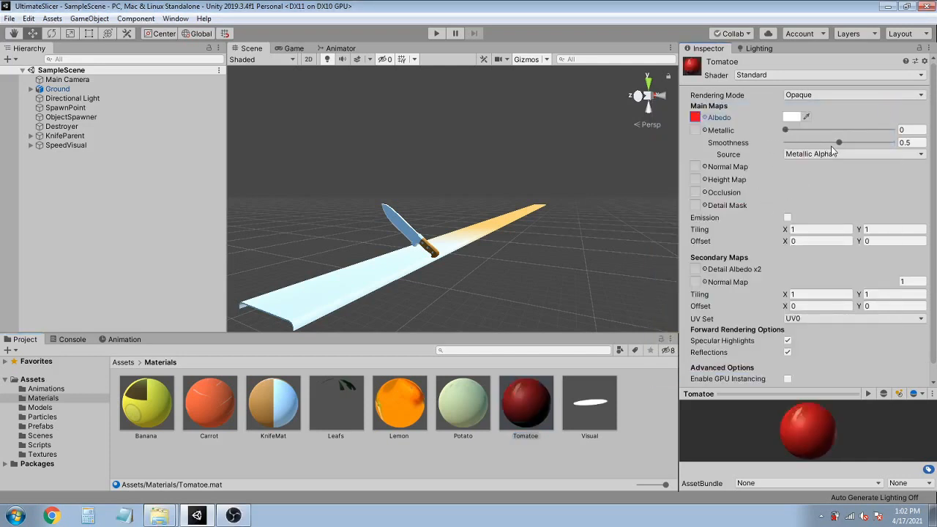
pyautogui.moveTo(840, 143); pyautogui.dragTo(779, 136)
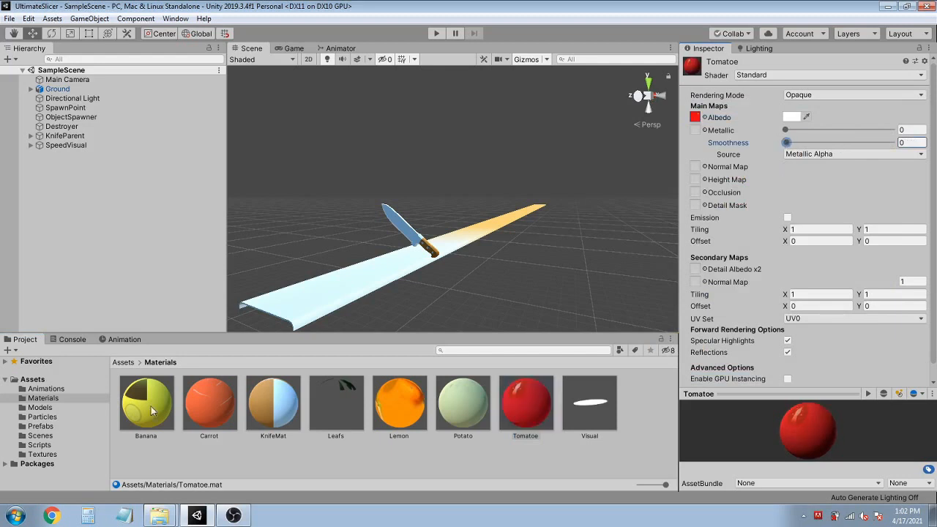
# Open the Tomatoe prefab for editing and apply the Tomatoe material to its pieces tomato_cut_1 through tomato_cut_5.
pyautogui.click(34, 427)
pyautogui.click(508, 414)
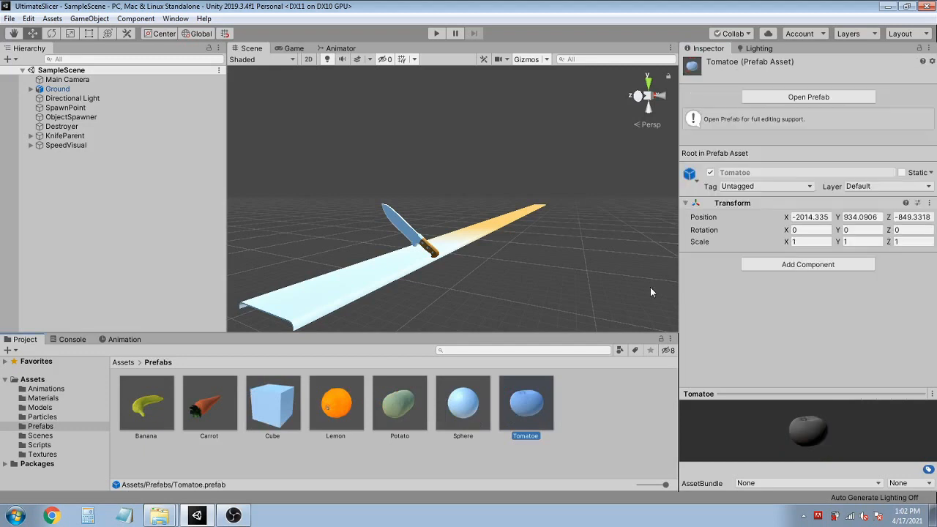
pyautogui.click(800, 97)
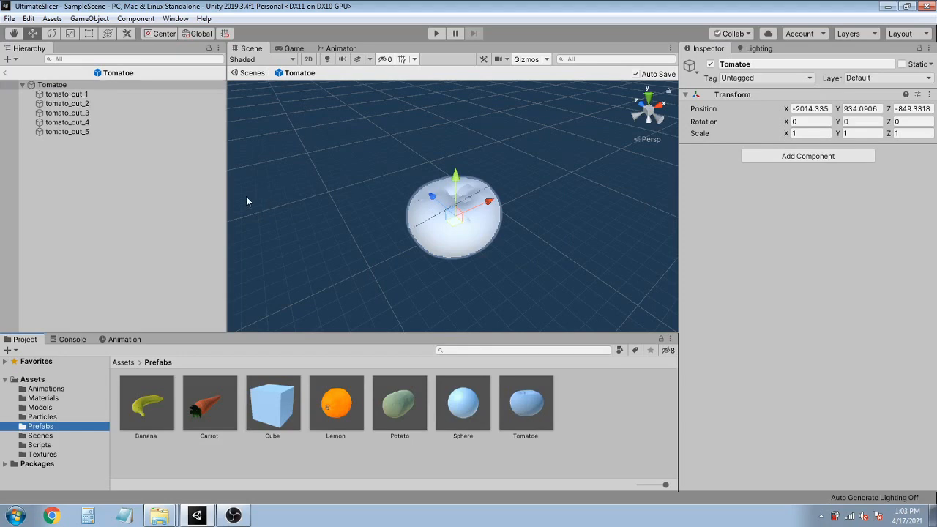
pyautogui.click(85, 96)
pyautogui.click(43, 398)
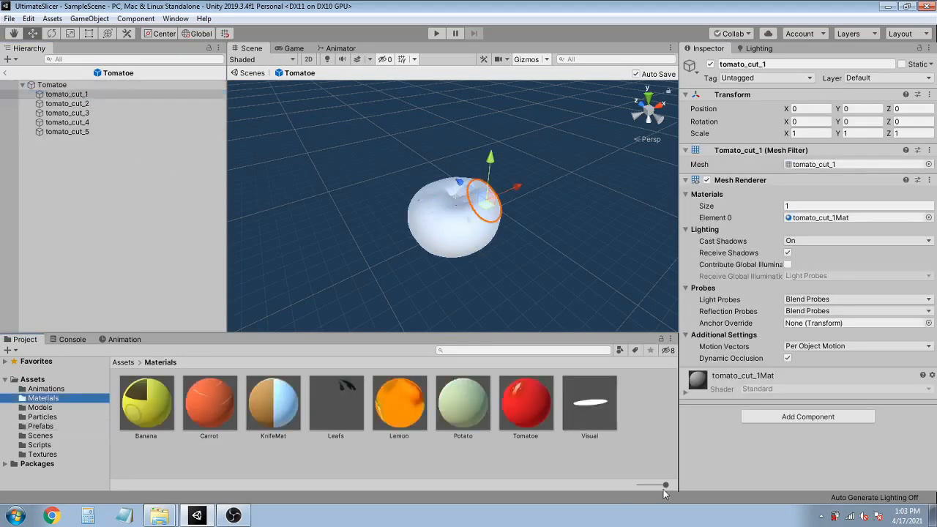
pyautogui.moveTo(525, 403); pyautogui.dragTo(817, 218)
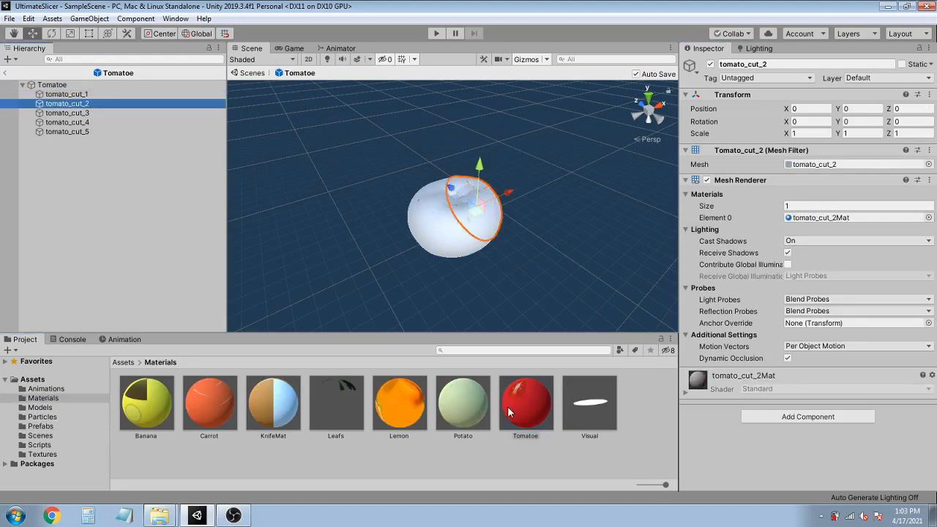
pyautogui.moveTo(508, 410); pyautogui.dragTo(833, 224)
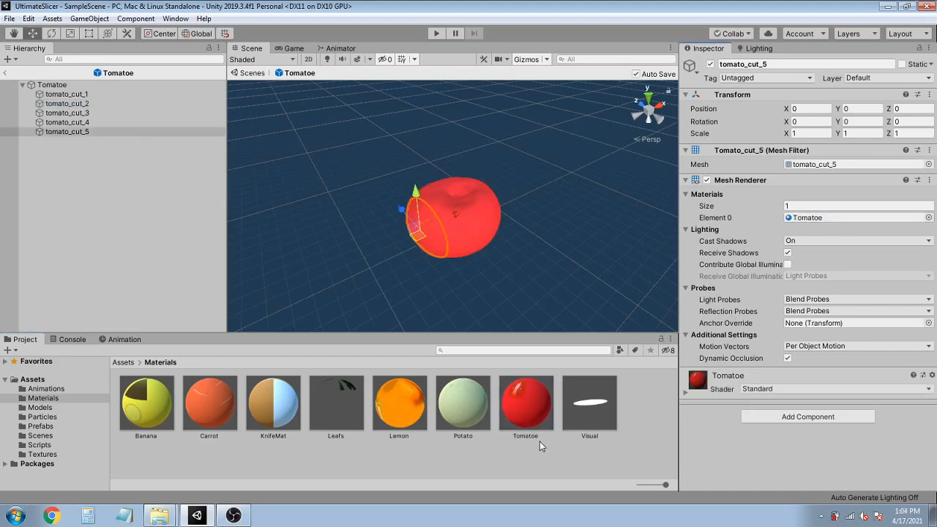
# Set tomato_cut_3's material count to 2 and assign the Leafs material as Element 1.
pyautogui.press('alt')
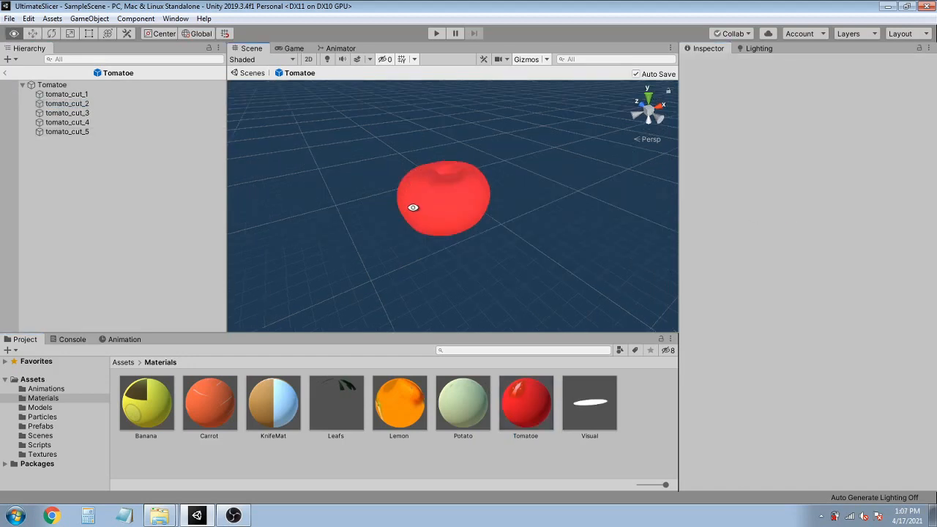
pyautogui.keyDown('alt'); pyautogui.moveTo(412, 207); pyautogui.dragTo(489, 291); pyautogui.keyUp('alt')
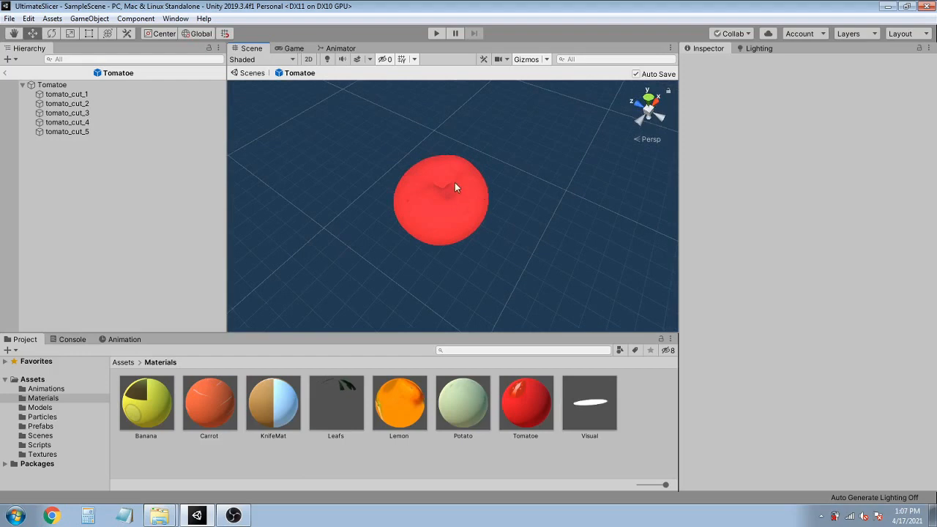
pyautogui.keyDown('alt'); pyautogui.moveTo(445, 206); pyautogui.dragTo(424, 206); pyautogui.keyUp('alt')
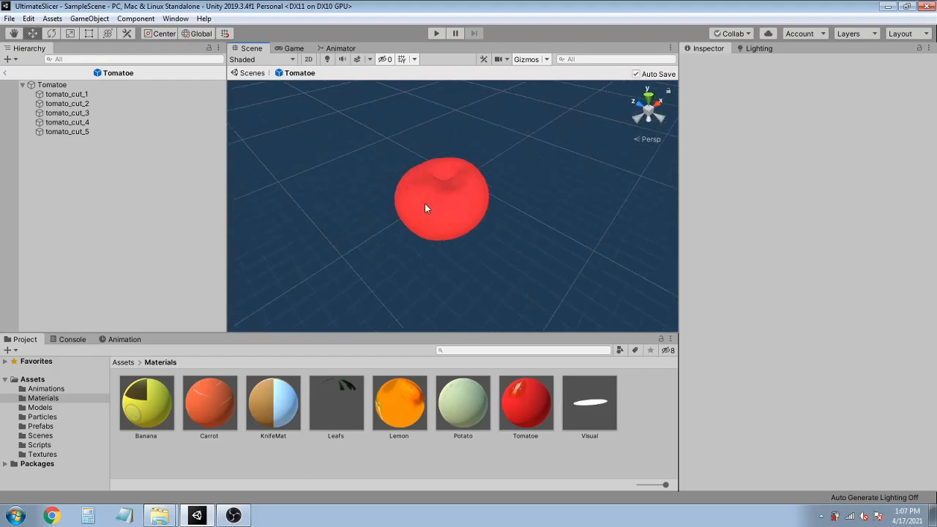
pyautogui.click(88, 113)
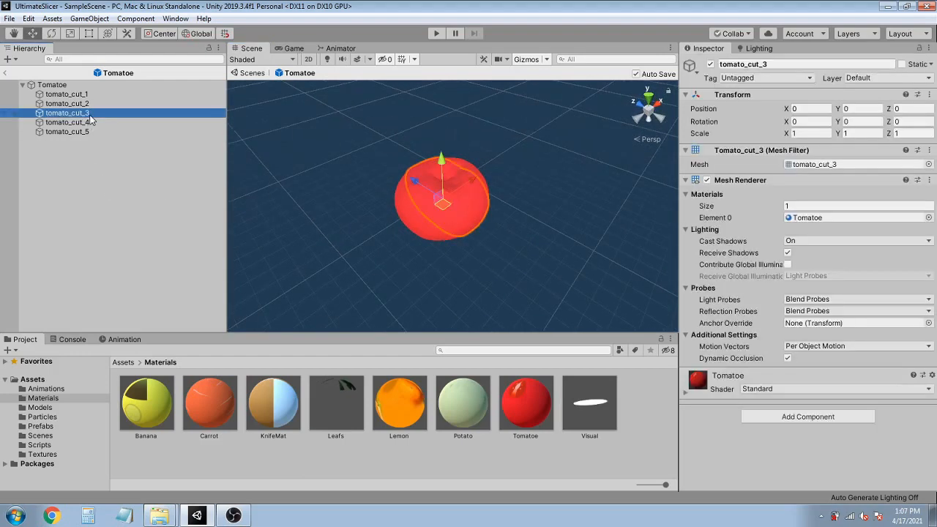
pyautogui.keyDown('alt'); pyautogui.moveTo(395, 210); pyautogui.dragTo(473, 203); pyautogui.keyUp('alt')
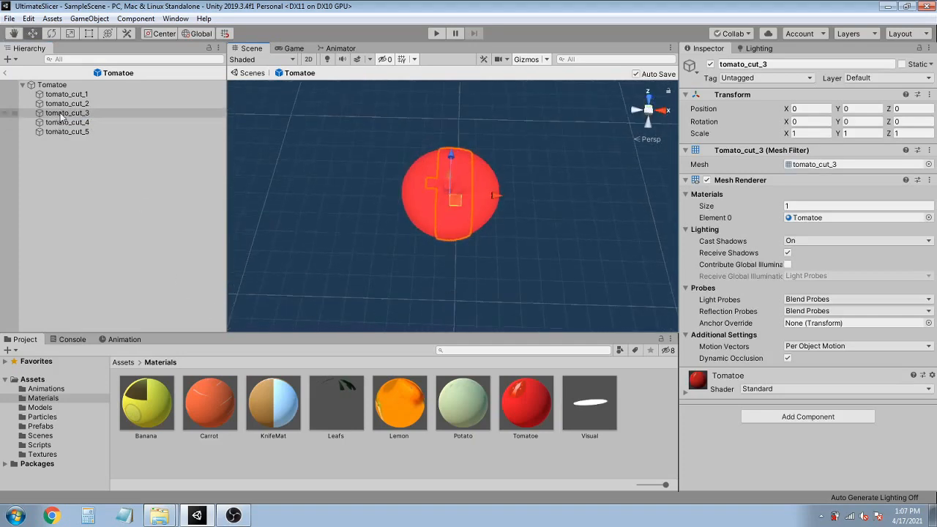
pyautogui.click(792, 207)
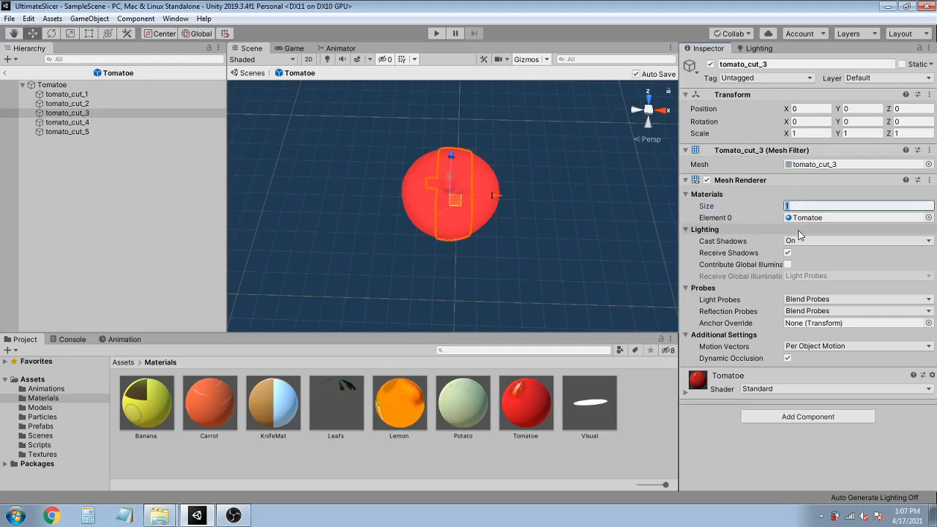
pyautogui.press('Return')
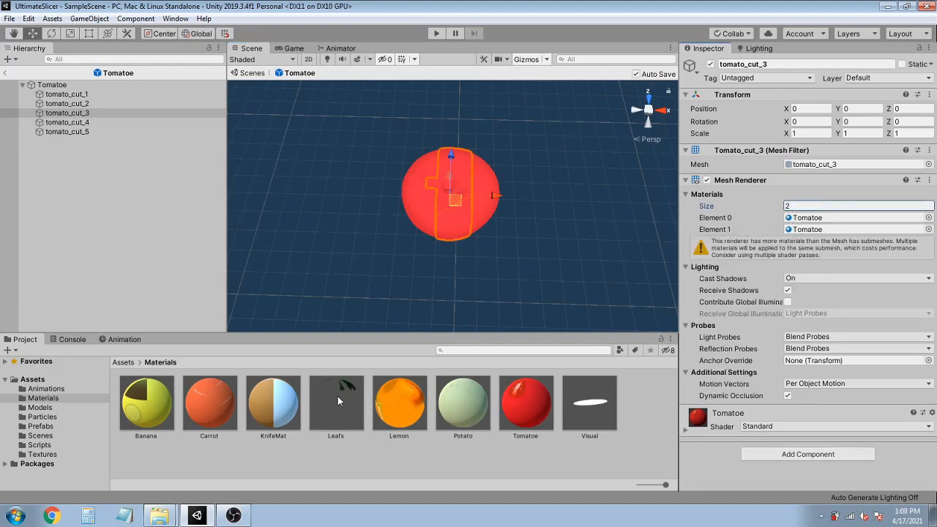
pyautogui.moveTo(336, 395); pyautogui.dragTo(819, 231)
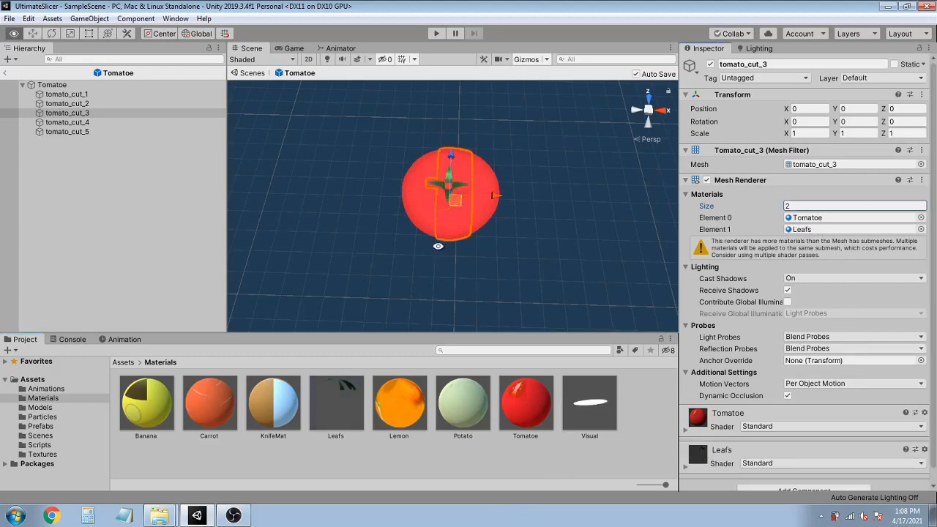
pyautogui.keyDown('alt'); pyautogui.moveTo(437, 247); pyautogui.dragTo(675, 20); pyautogui.keyUp('alt')
# Add the Moveable Object script to the Banana prefab and set its Speed to 600.
pyautogui.click(41, 425)
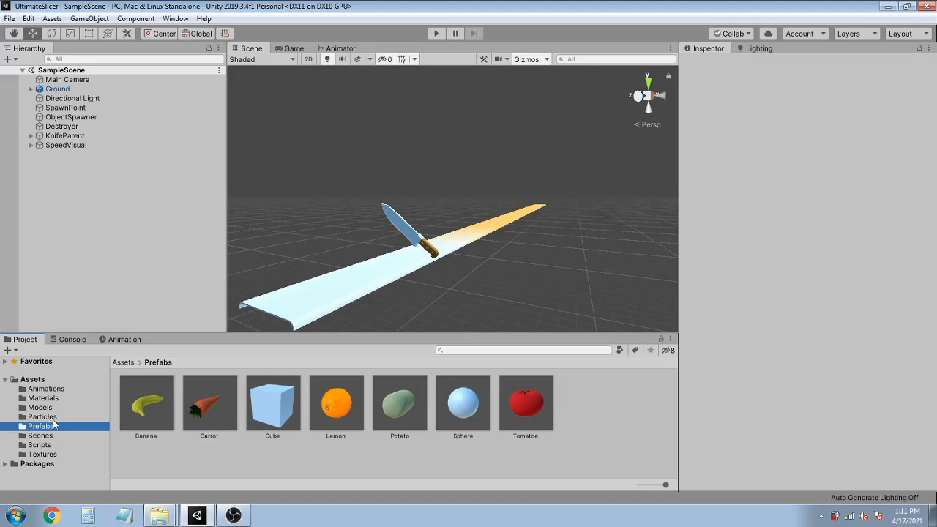
pyautogui.click(279, 317)
pyautogui.click(164, 404)
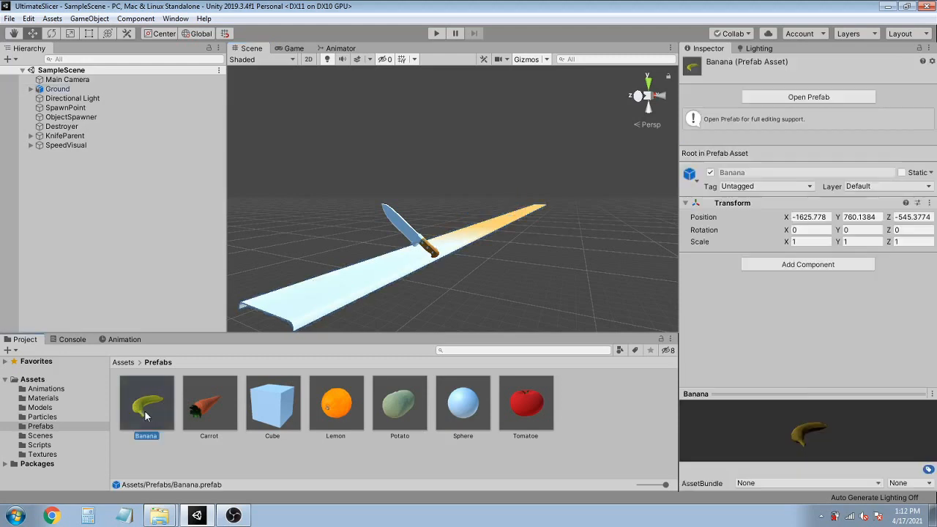
pyautogui.click(804, 266)
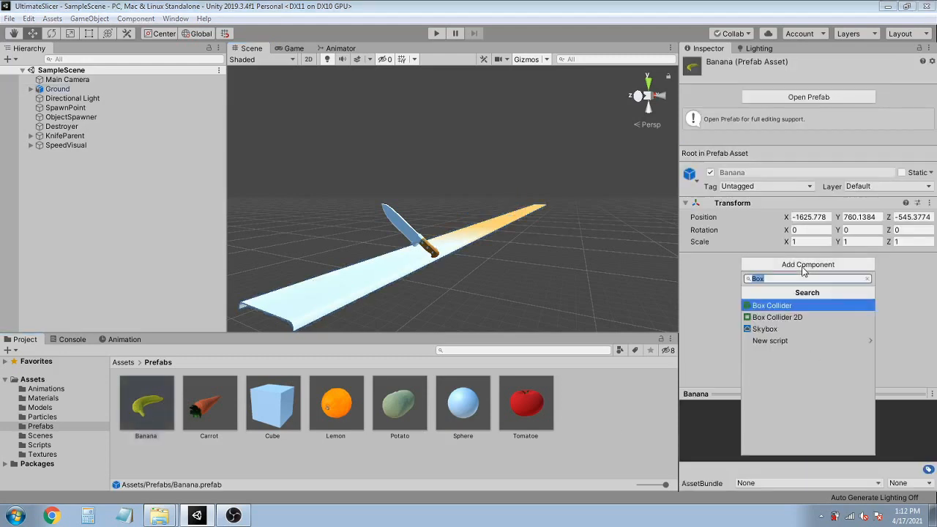
pyautogui.write('mo')
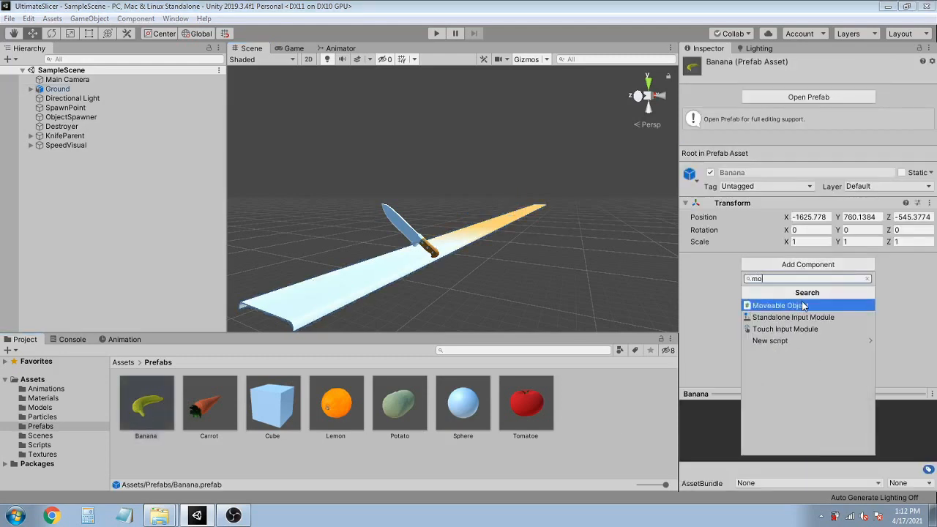
pyautogui.click(780, 306)
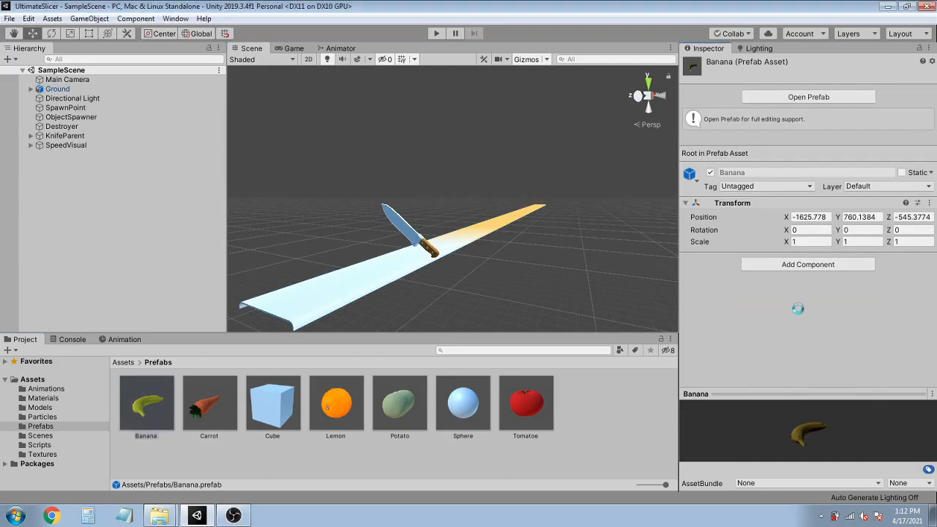
pyautogui.click(792, 284)
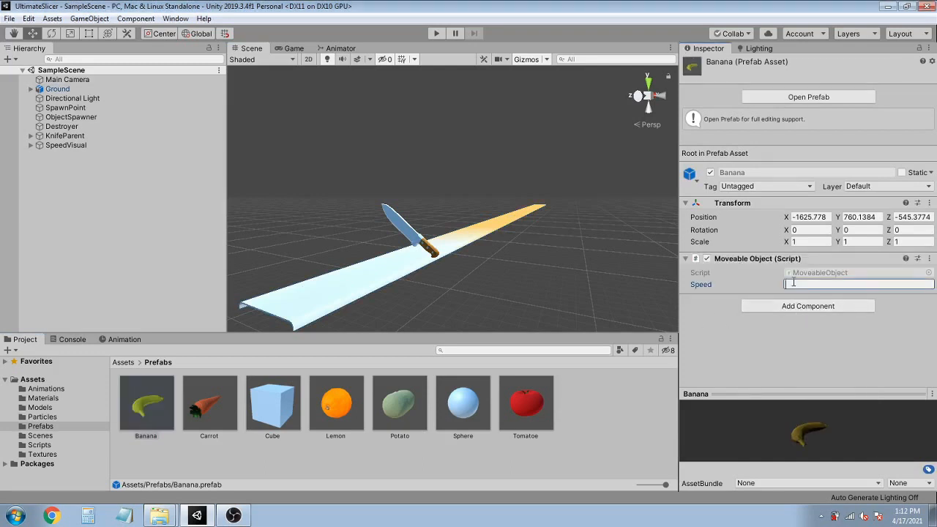
pyautogui.write('600')
# Check the Moveable Object script and its speed on the Tomatoe, Potato, Lemon, Carrot and Banana prefabs.
pyautogui.click(526, 402)
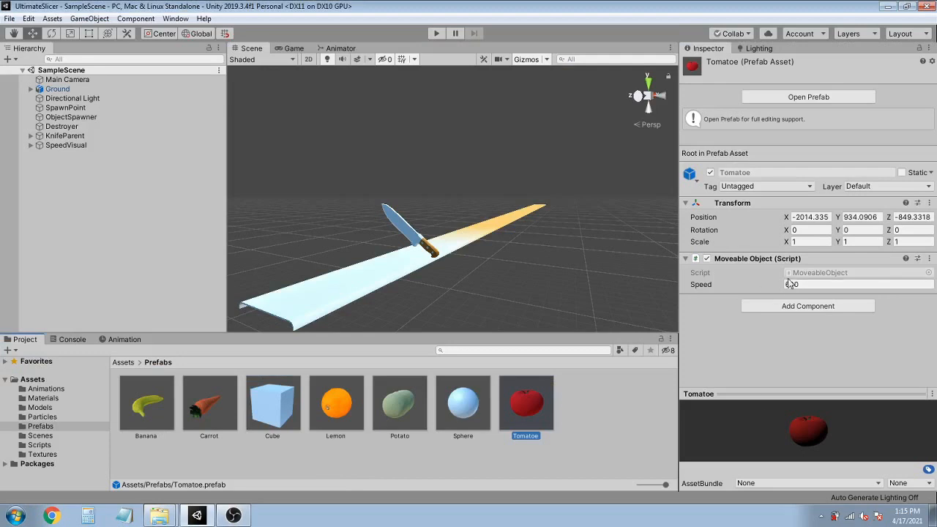
pyautogui.click(407, 419)
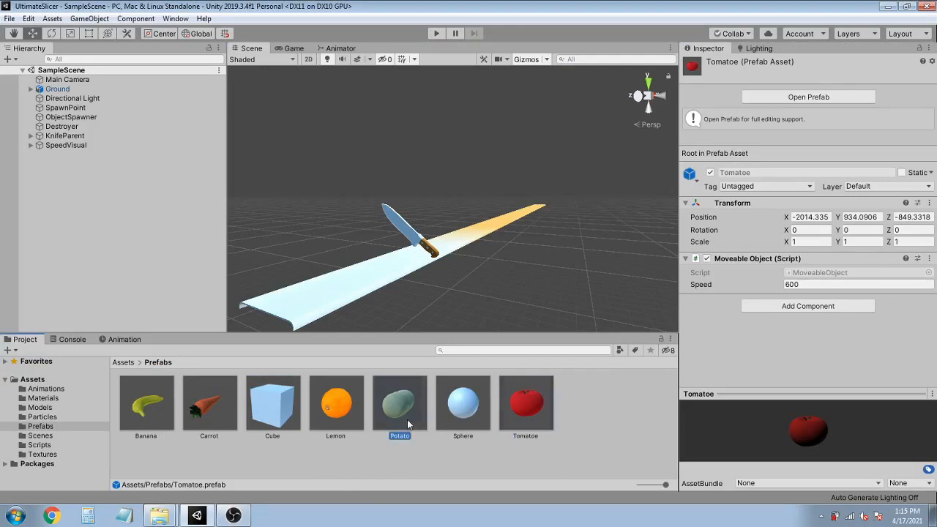
pyautogui.click(322, 412)
pyautogui.click(209, 409)
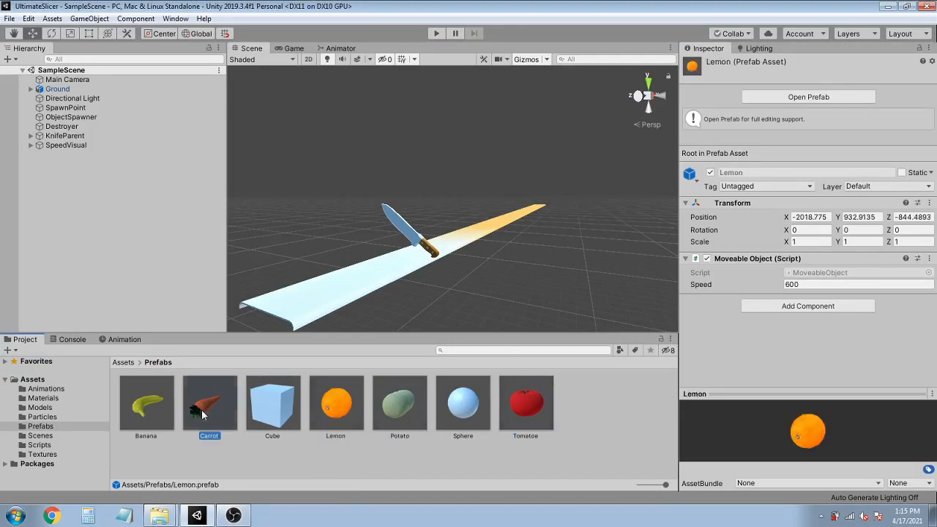
pyautogui.click(150, 411)
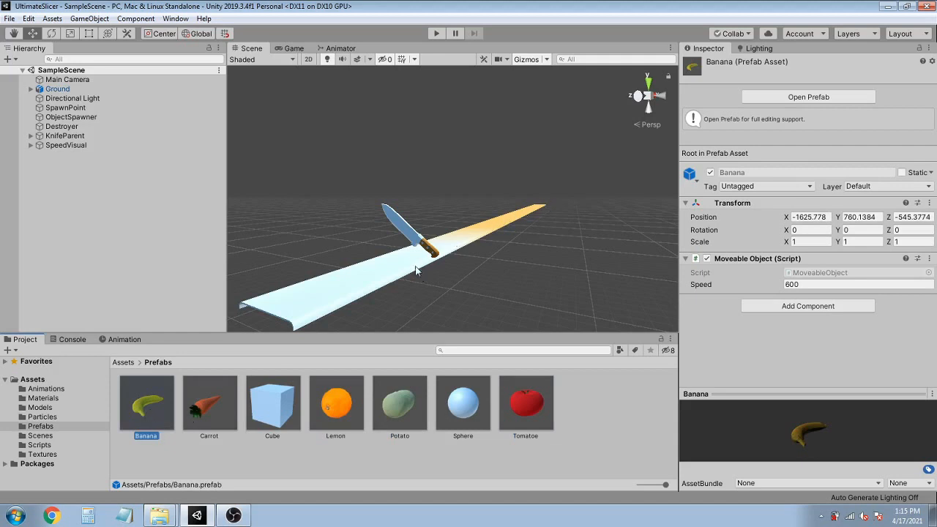
# Set the size of the ObjectSpawner's Vegetables array to 5.
pyautogui.click(78, 119)
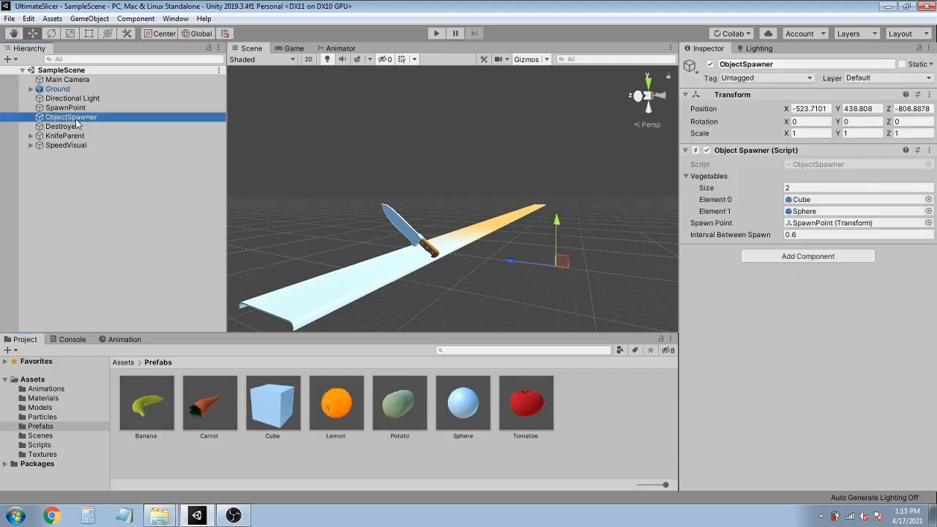
pyautogui.click(794, 187)
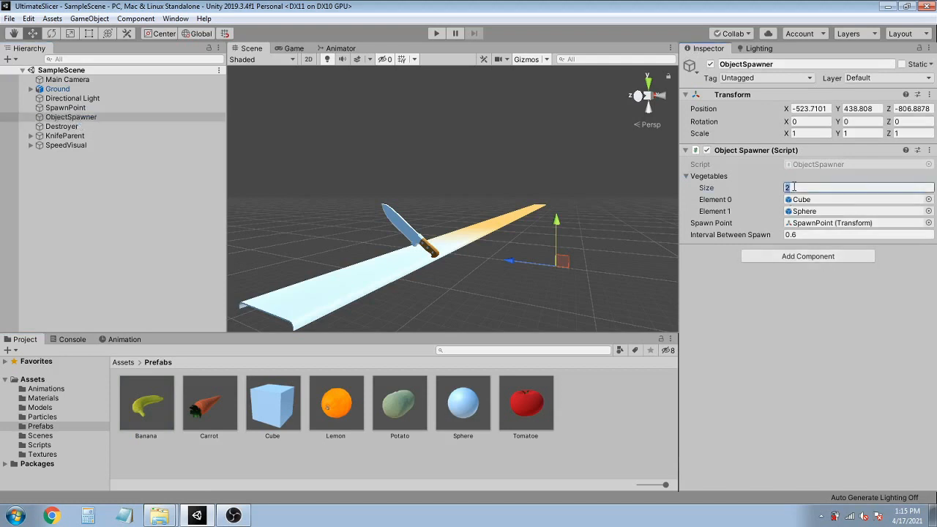
pyautogui.press('Return')
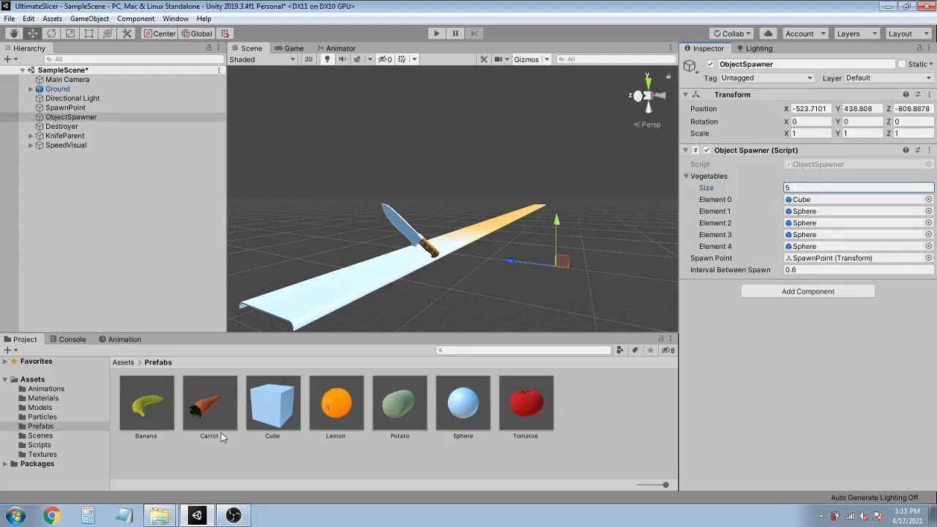
# Fill the Vegetables array's Elements 0 to 4 with the Banana, Carrot, Lemon, Potato and Tomatoe prefabs.
pyautogui.moveTo(141, 409); pyautogui.dragTo(805, 205)
pyautogui.moveTo(207, 417); pyautogui.dragTo(805, 212)
pyautogui.moveTo(363, 419); pyautogui.dragTo(805, 224)
pyautogui.moveTo(401, 407); pyautogui.dragTo(807, 235)
pyautogui.moveTo(529, 411); pyautogui.dragTo(804, 246)
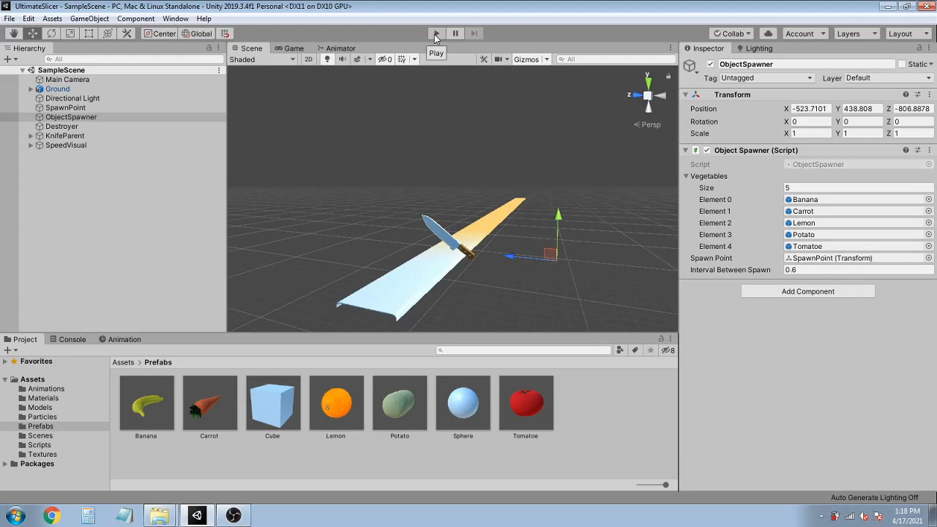
# Run the game to check how the ObjectSpawner spawns the five fruit and vegetable prefabs, and stop it.
pyautogui.click(435, 35)
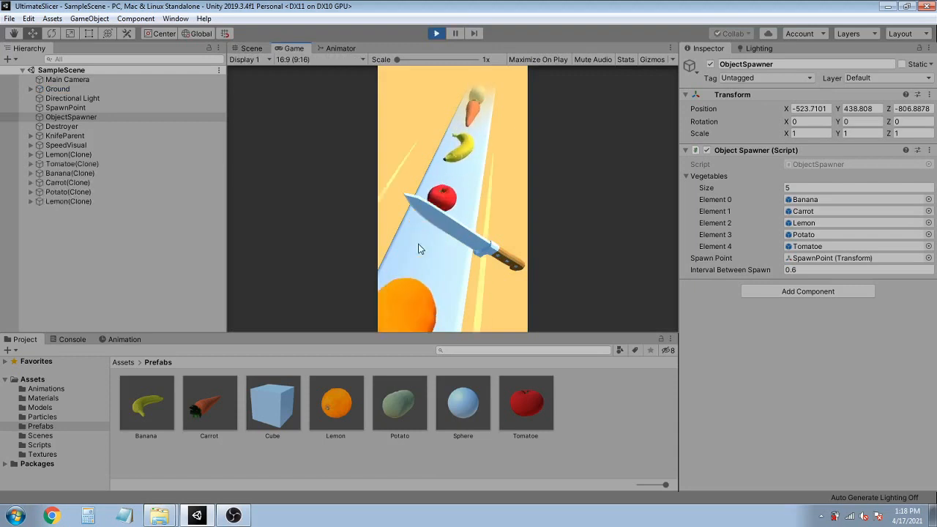
pyautogui.click(437, 34)
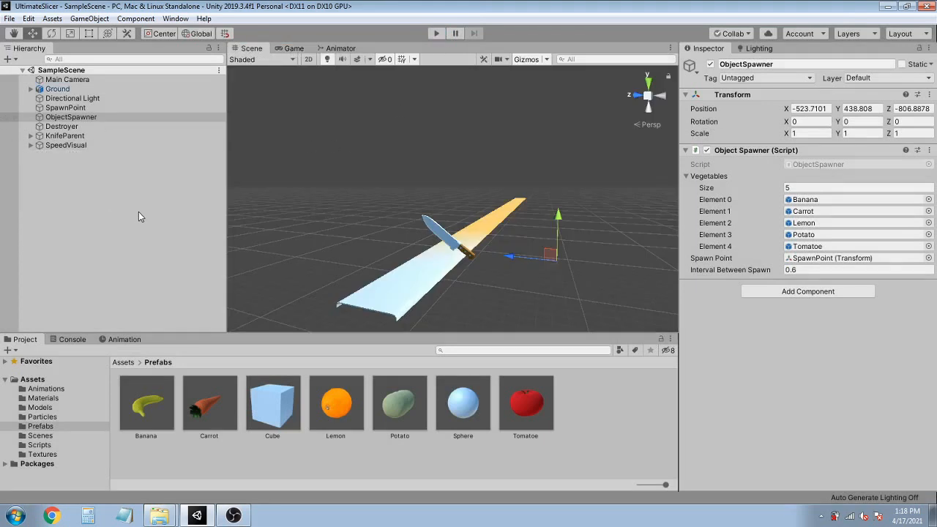
# Open the Tomatoe prefab, set its Scale to 1.3 on X, Y and Z, and run the game to test the new size.
pyautogui.click(527, 425)
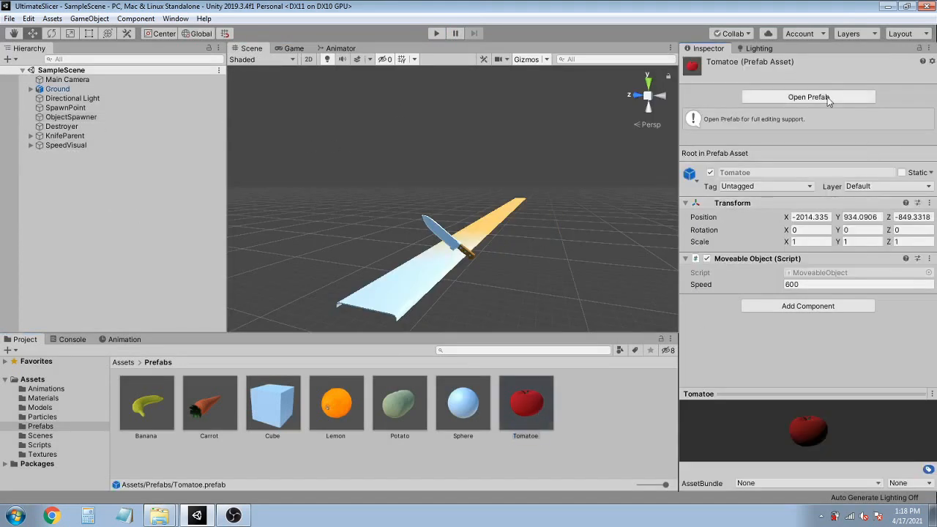
pyautogui.click(855, 94)
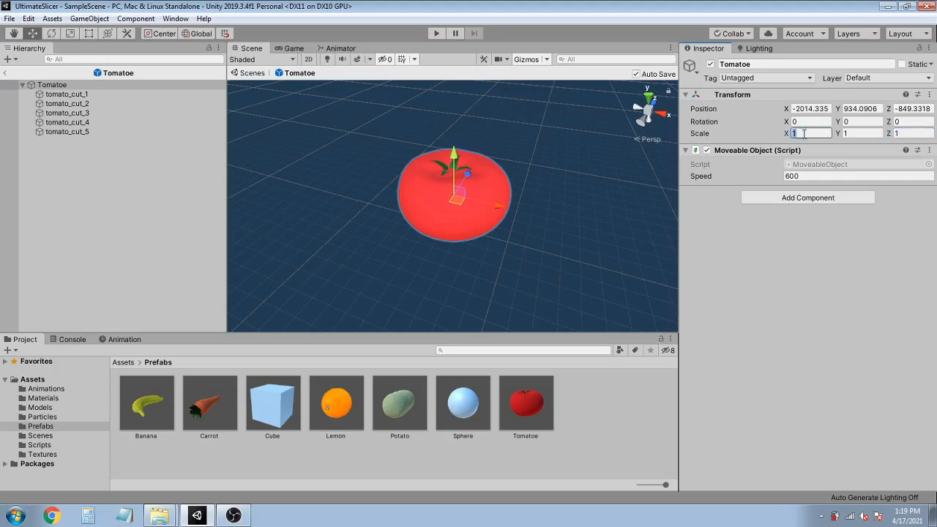
pyautogui.write('1.31.3')
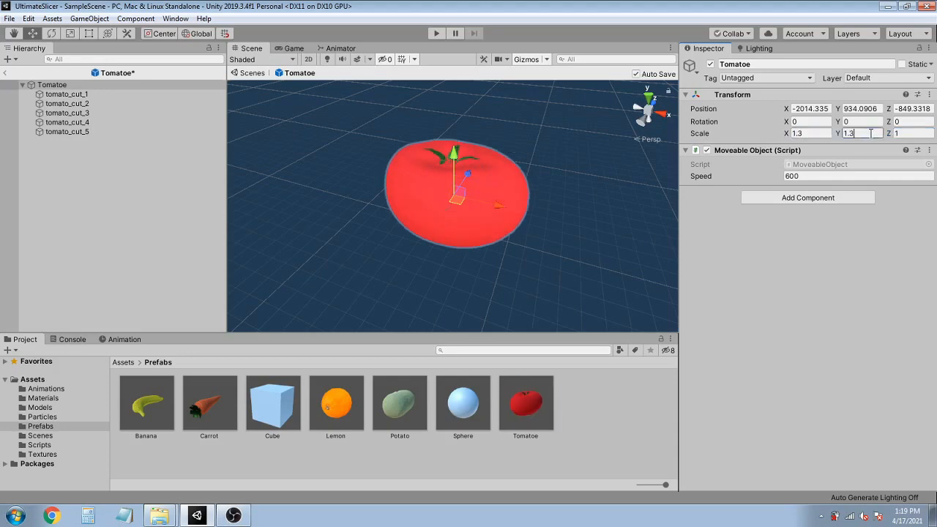
pyautogui.write('1.3')
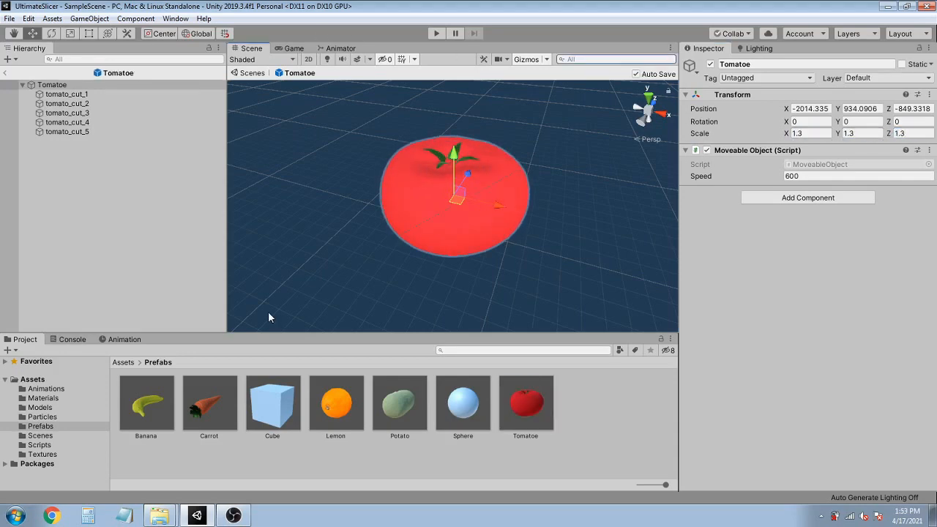
pyautogui.click(436, 38)
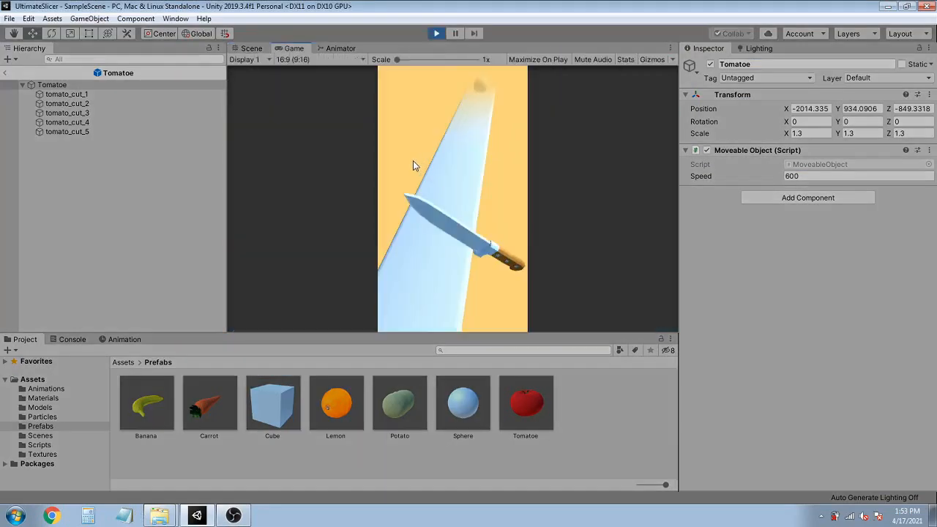